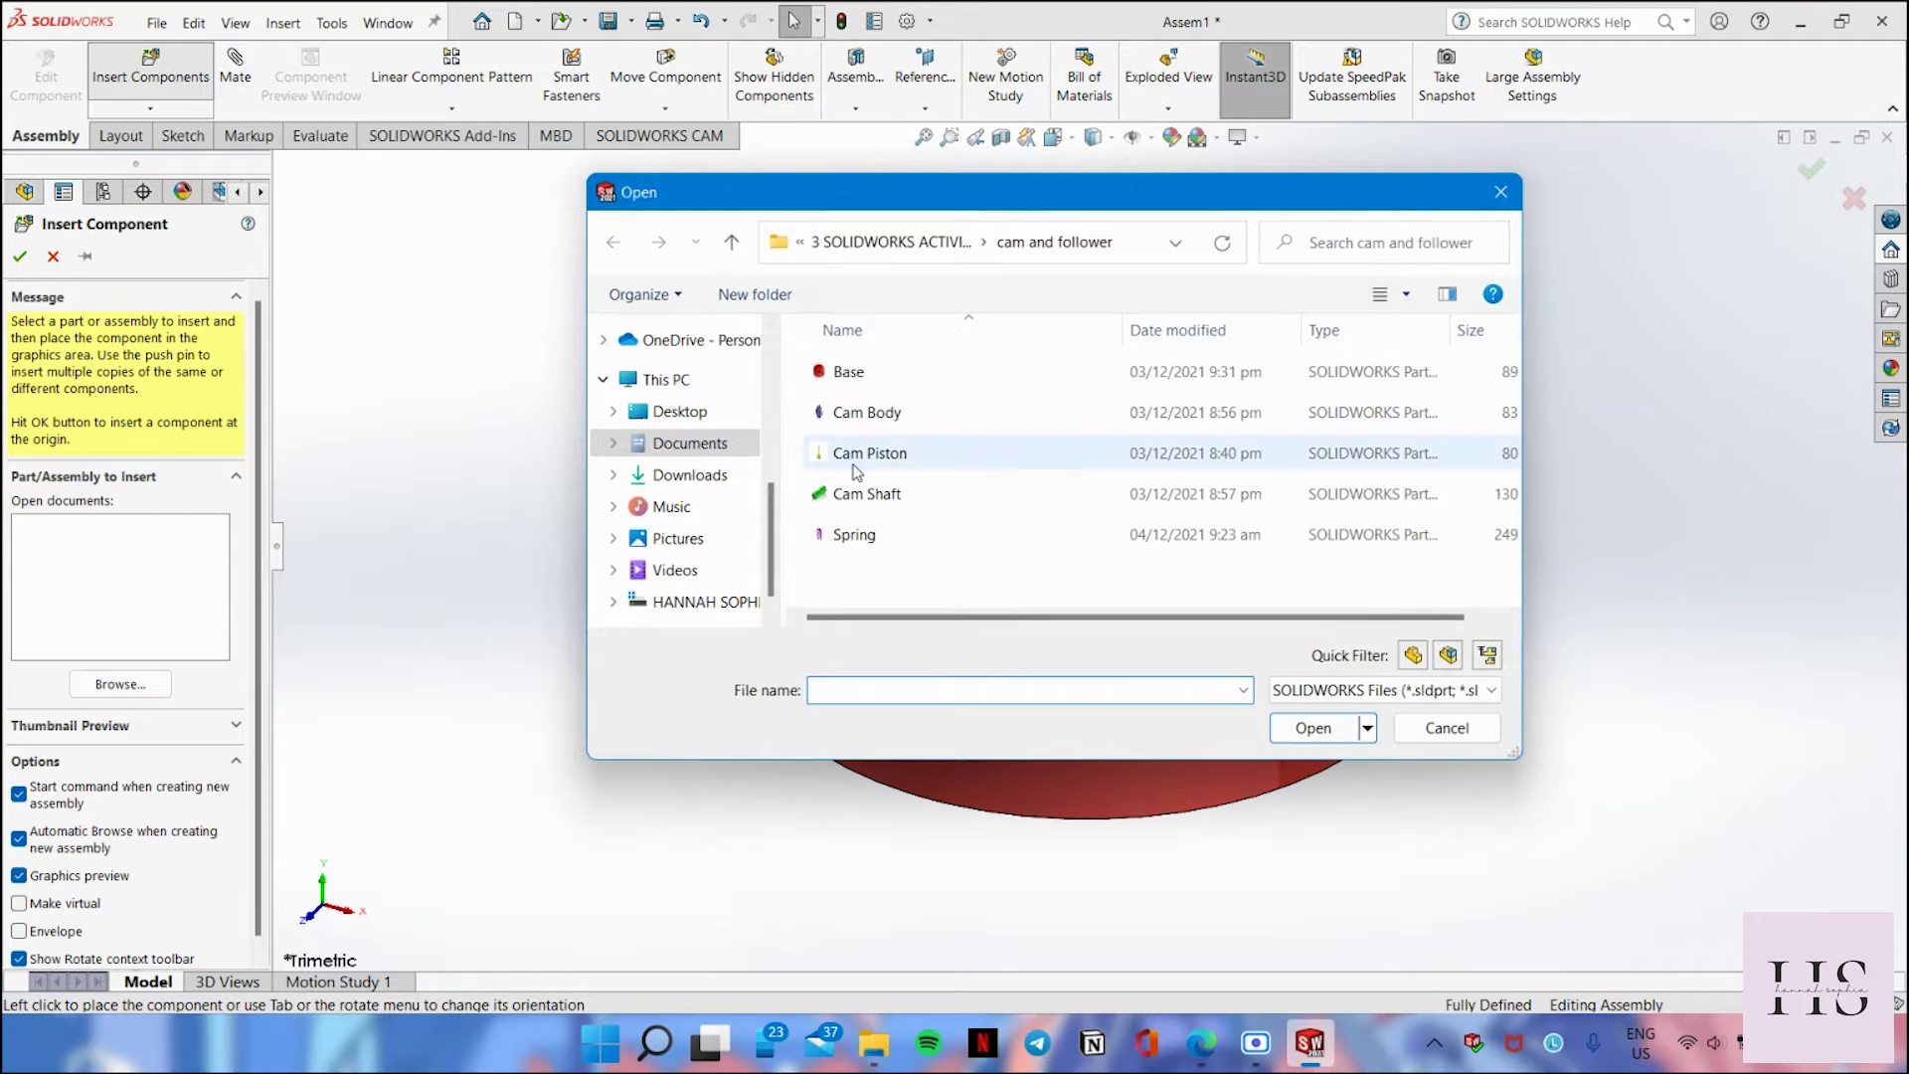
# Step: Insert the Cam Piston part into the assembly and place it beside the red base
pyautogui.click(857, 473)
pyautogui.click(1306, 729)
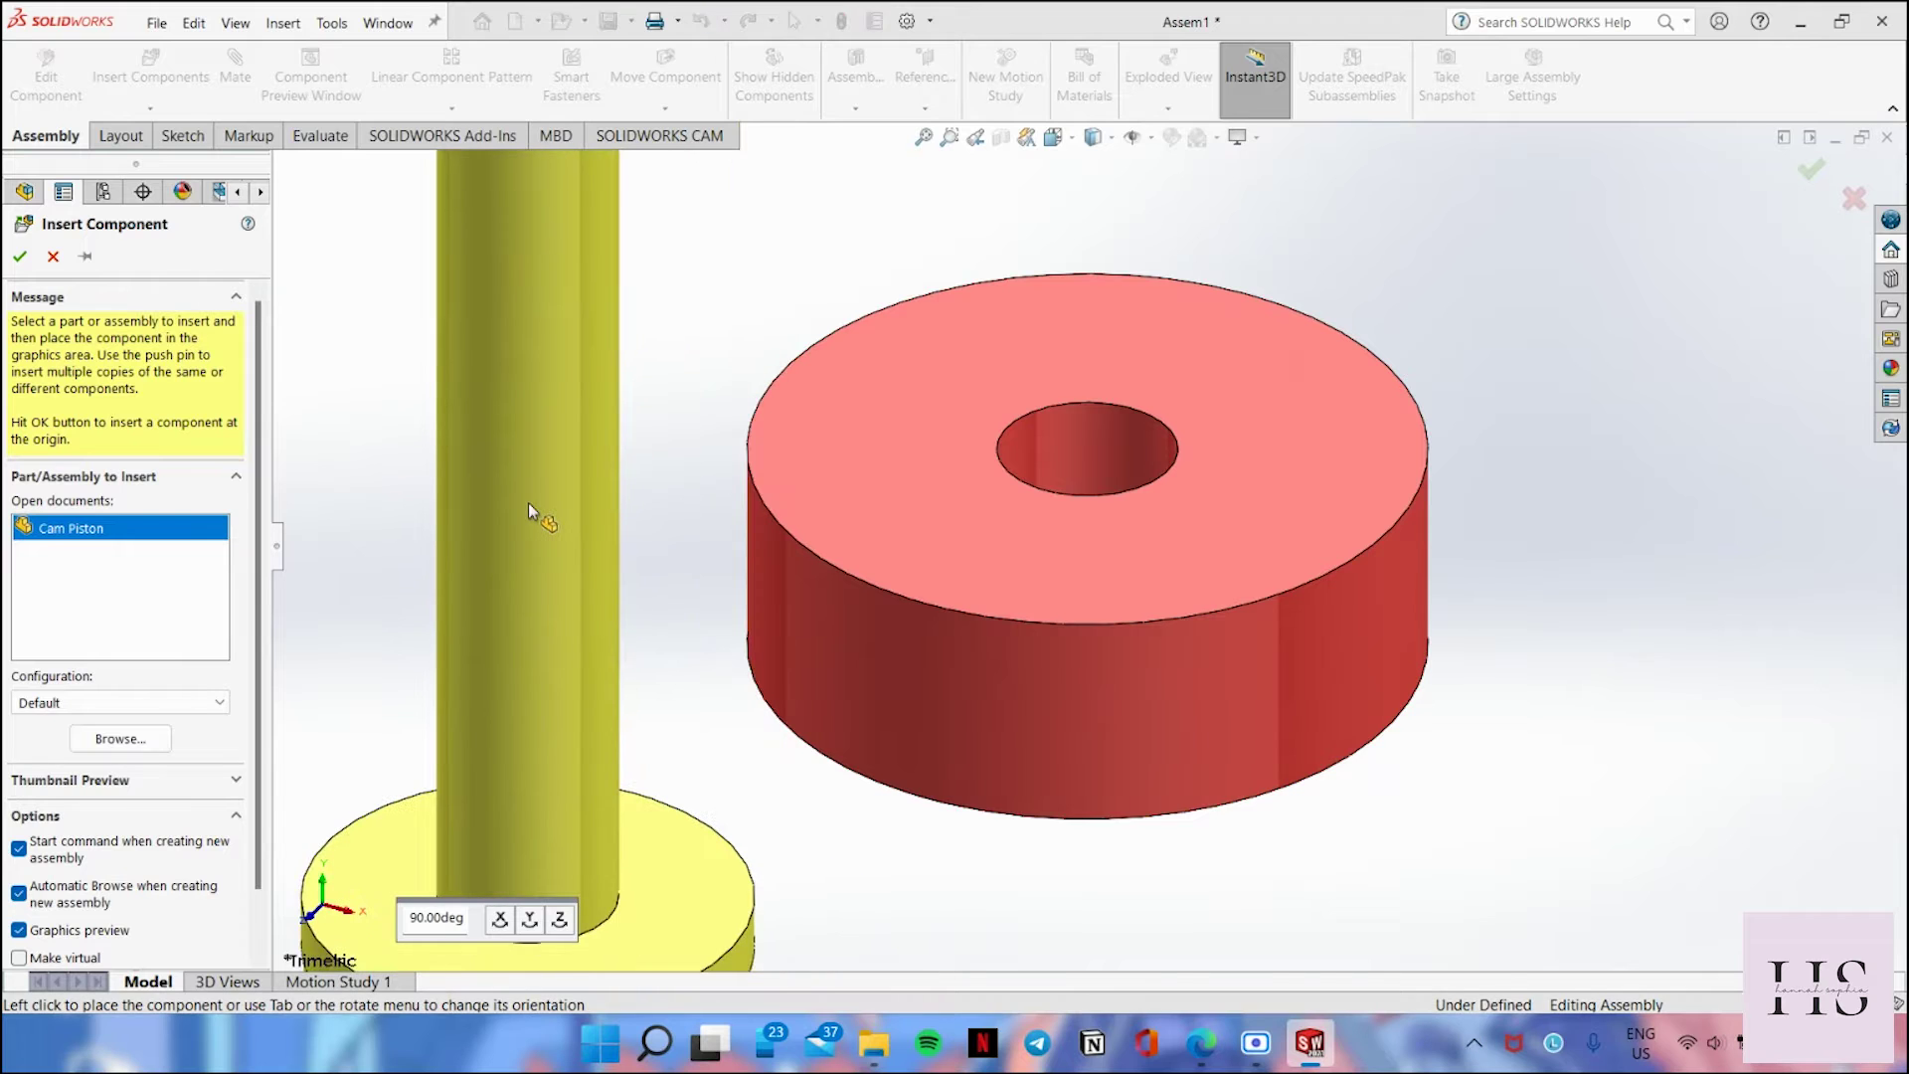
pyautogui.click(528, 503)
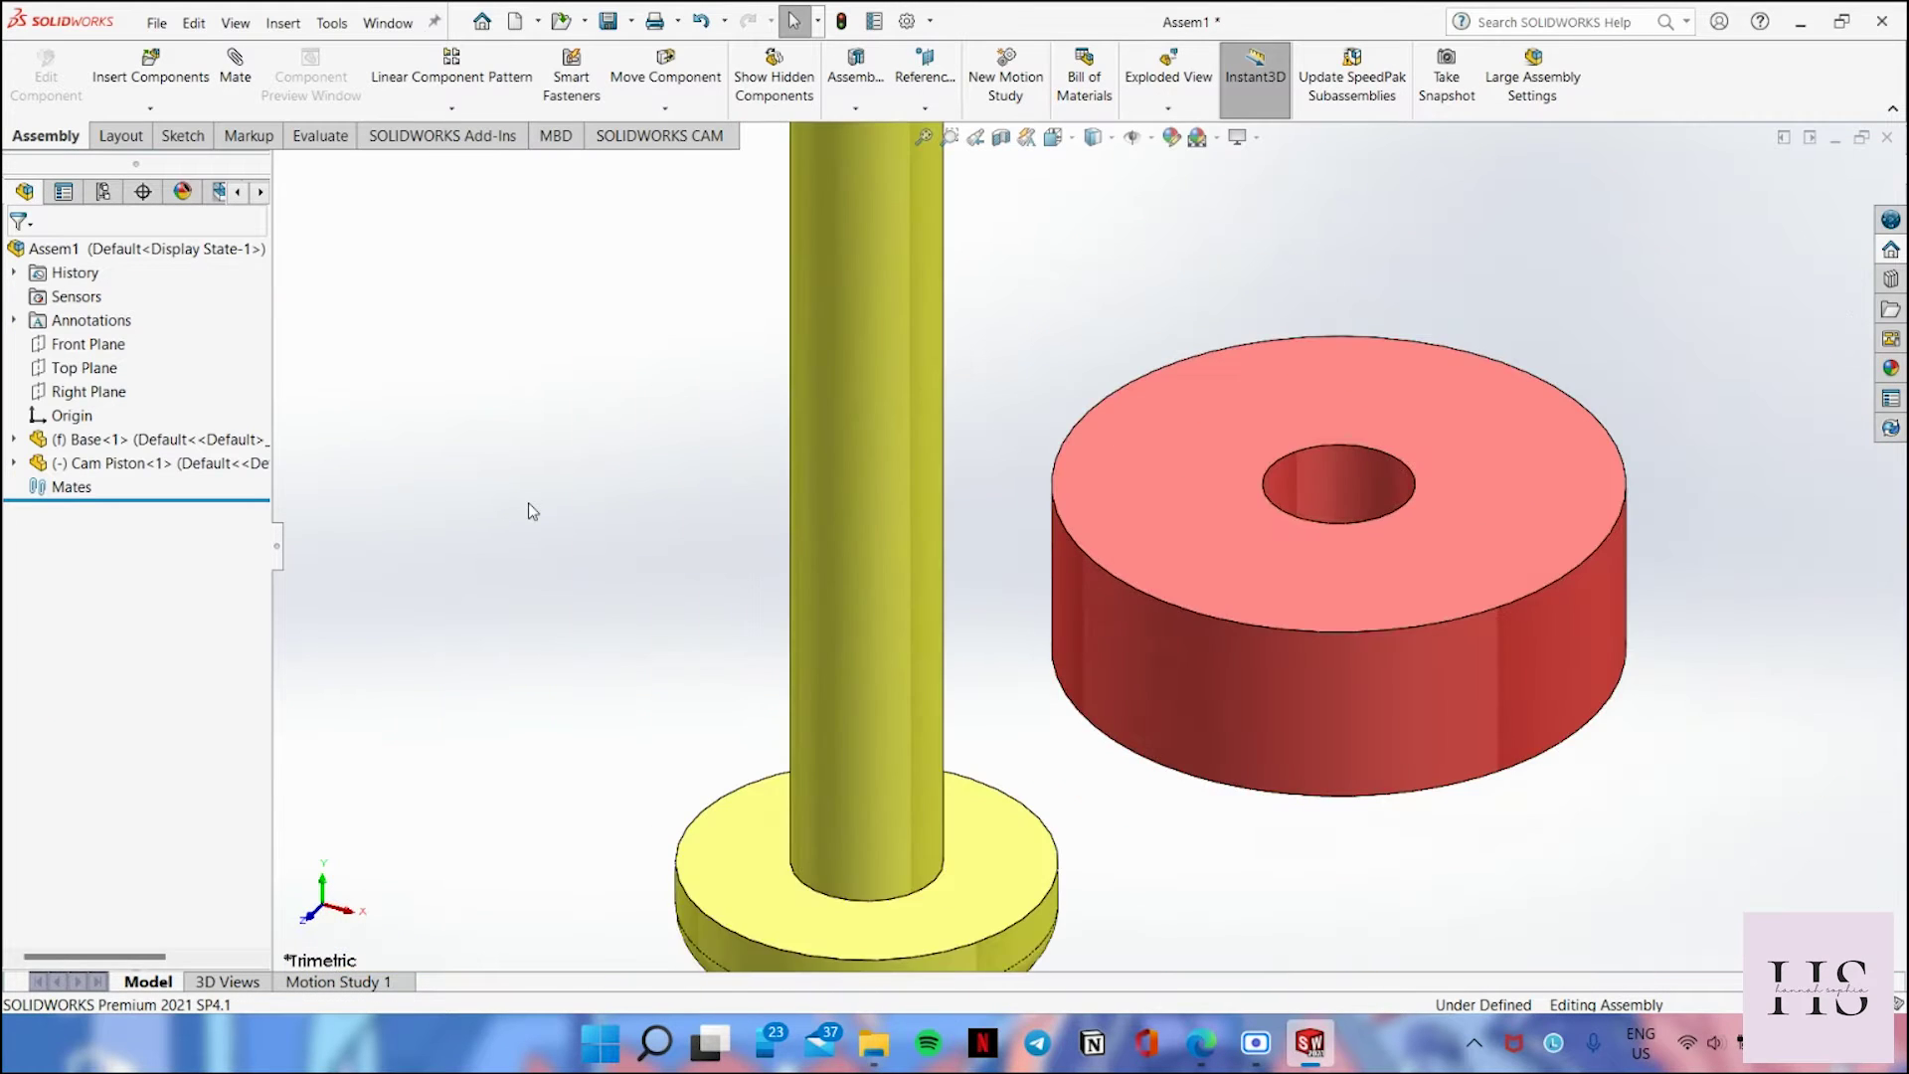
pyautogui.scroll(2, 827, 540)
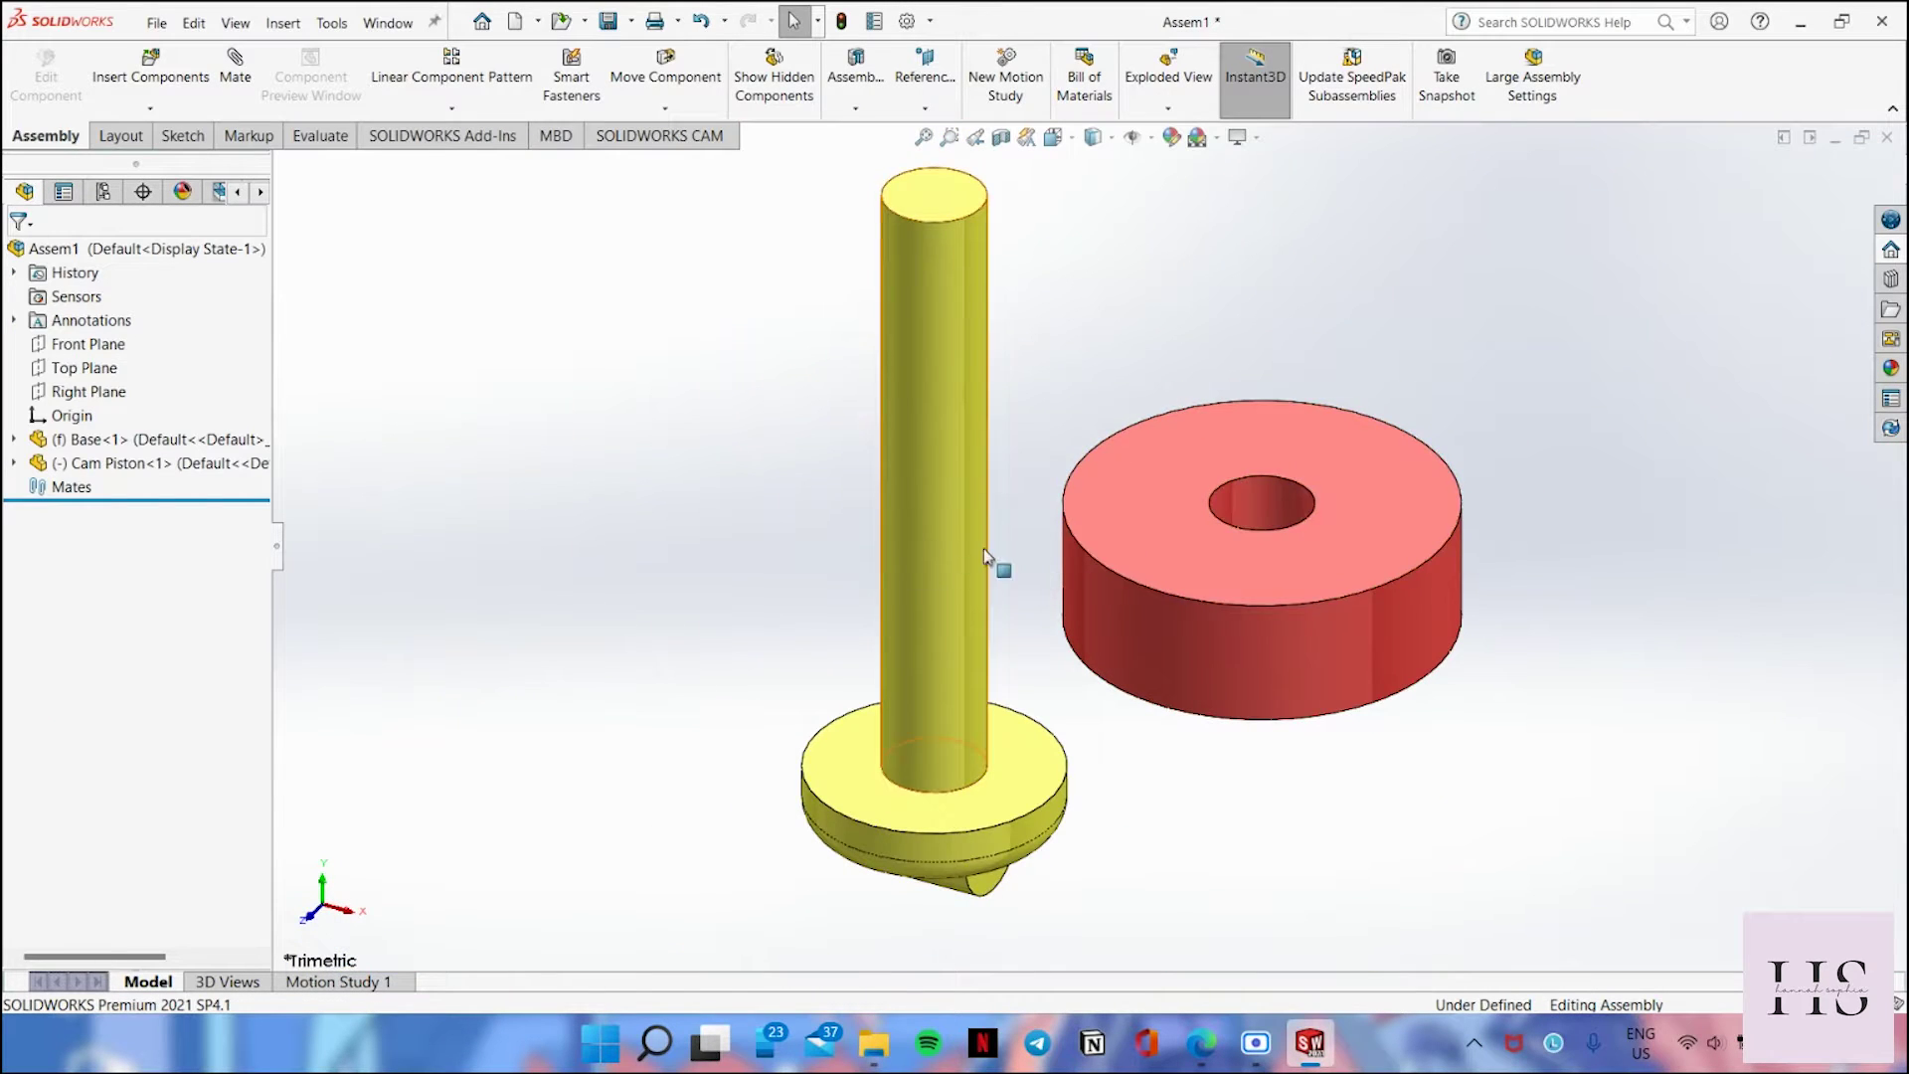
# Step: Add a concentric mate between the piston's cylindrical rod and the base's central hole
pyautogui.click(945, 568)
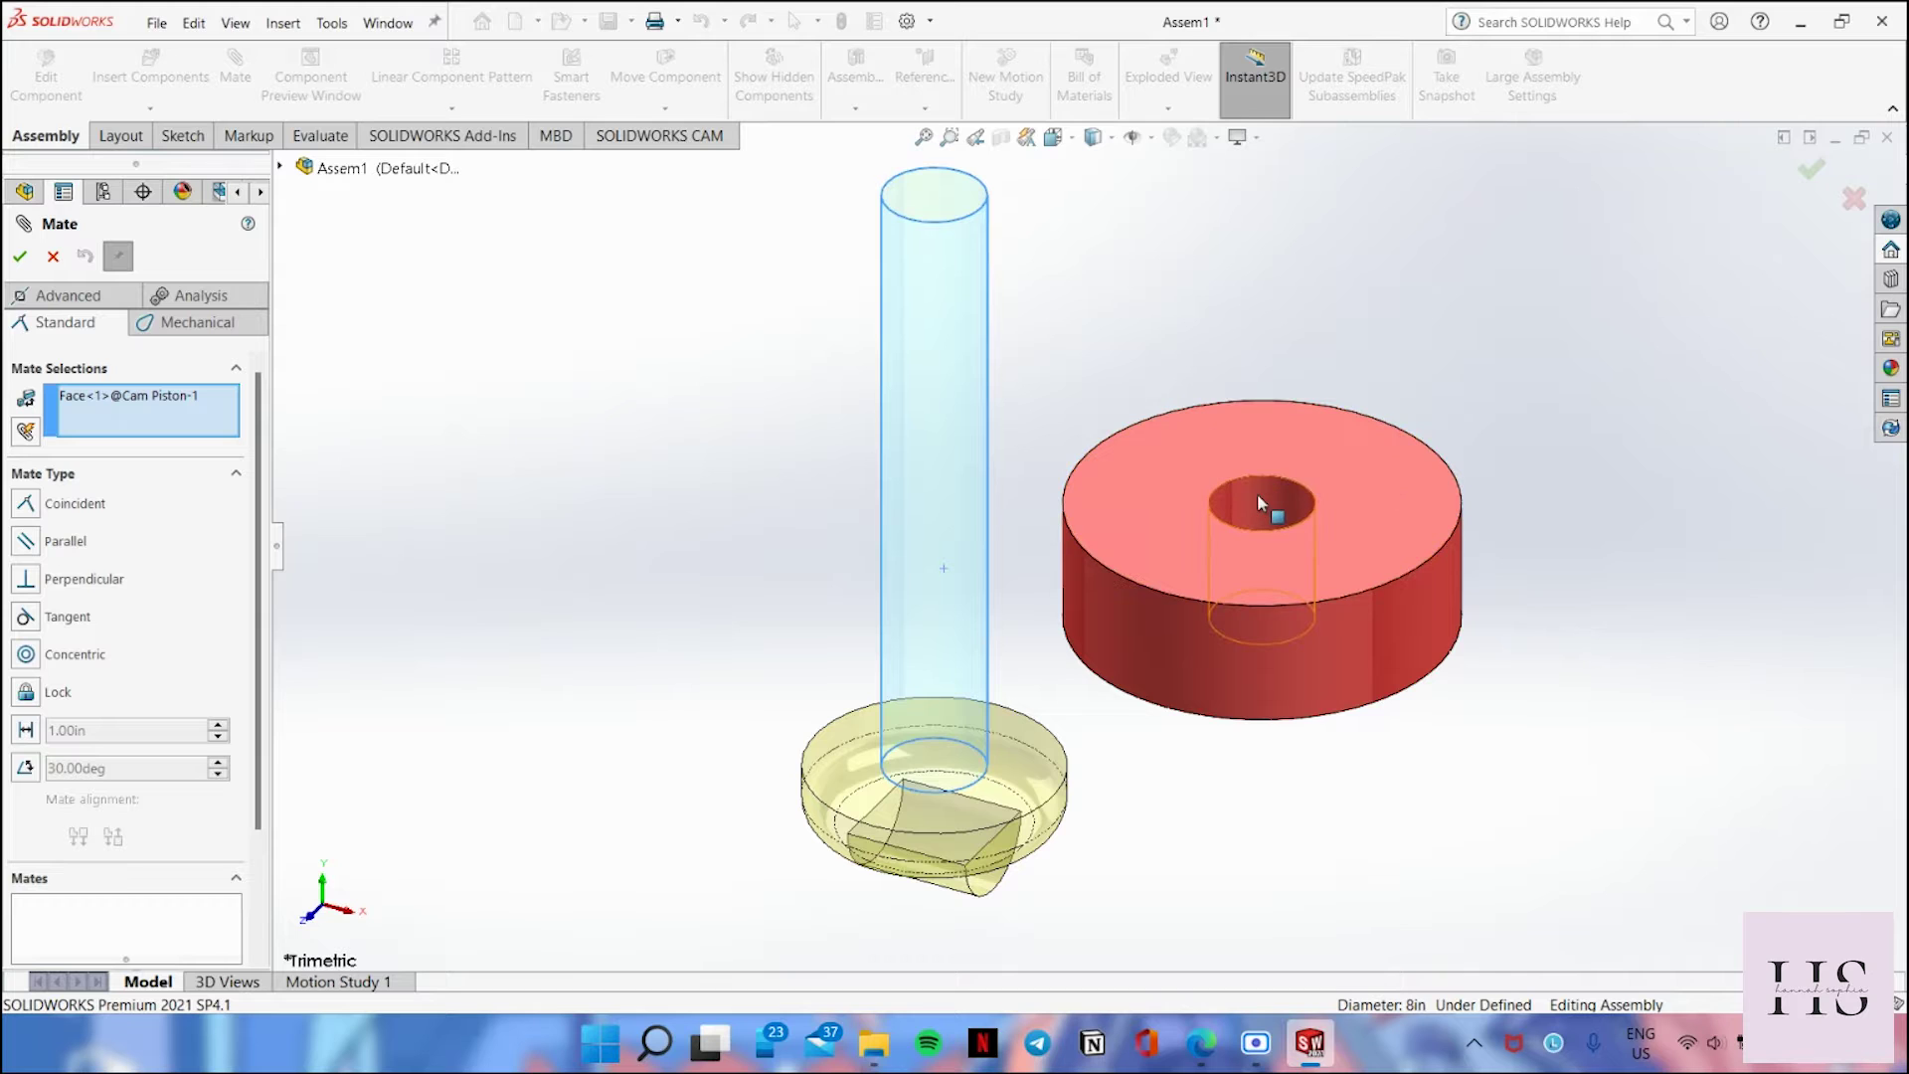
pyautogui.click(1257, 493)
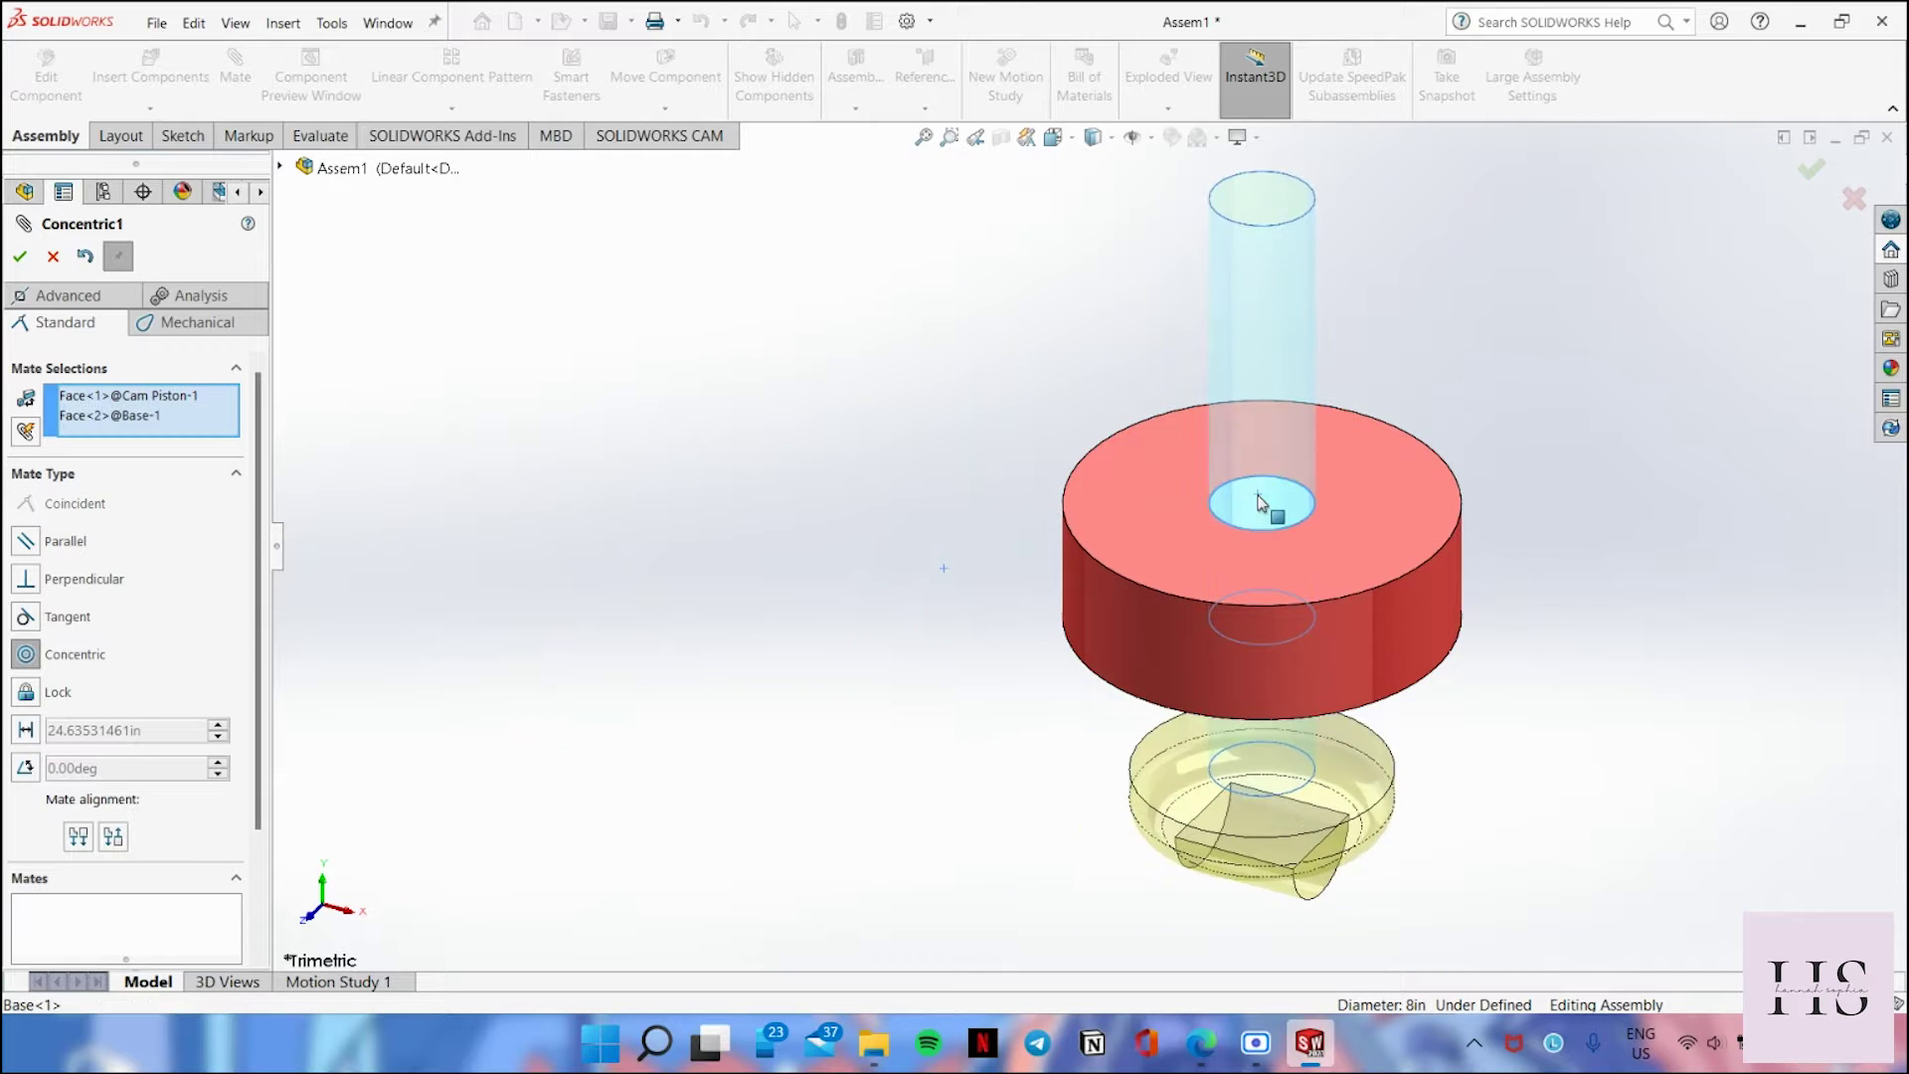
pyautogui.click(1563, 438)
pyautogui.press('Escape')
pyautogui.scroll(3, 1477, 734)
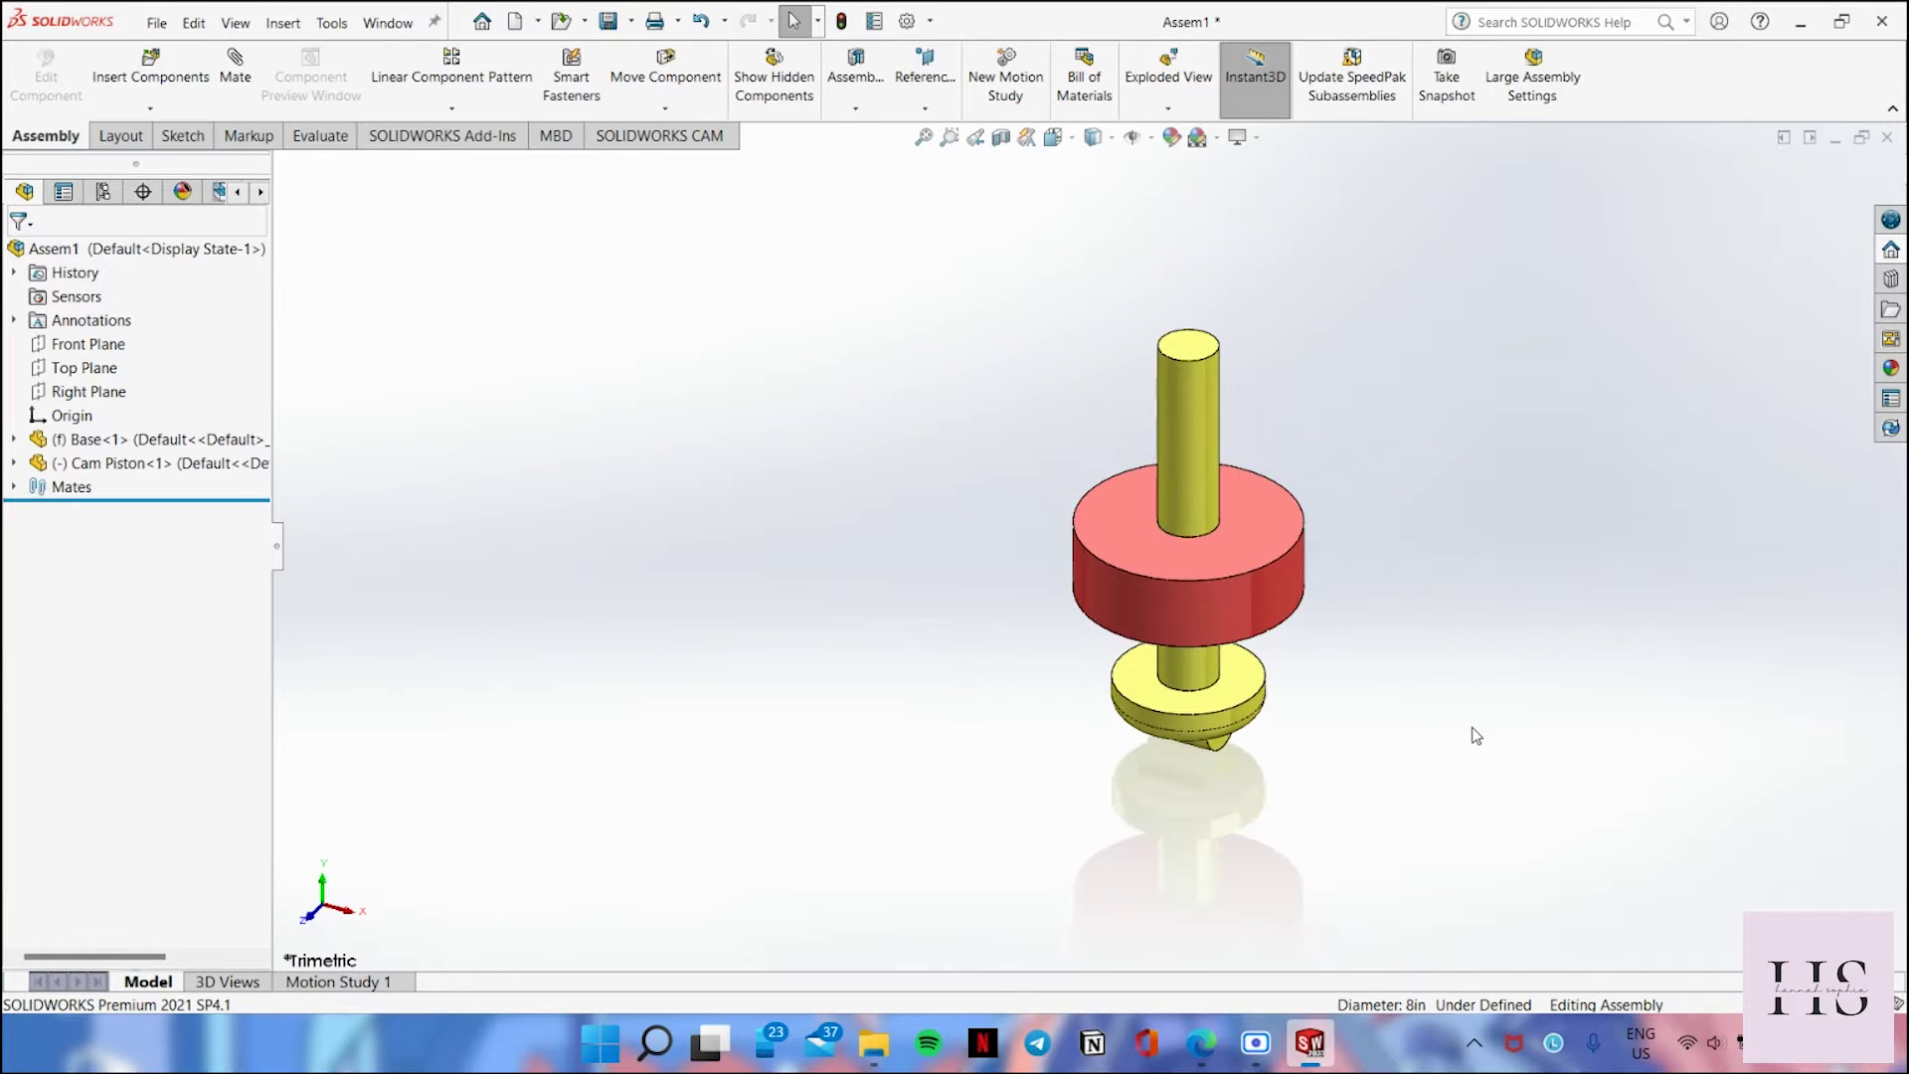
# Step: Show the assembly in the Right view and apply the Plain White scene as background
pyautogui.press('space')
pyautogui.click(993, 692)
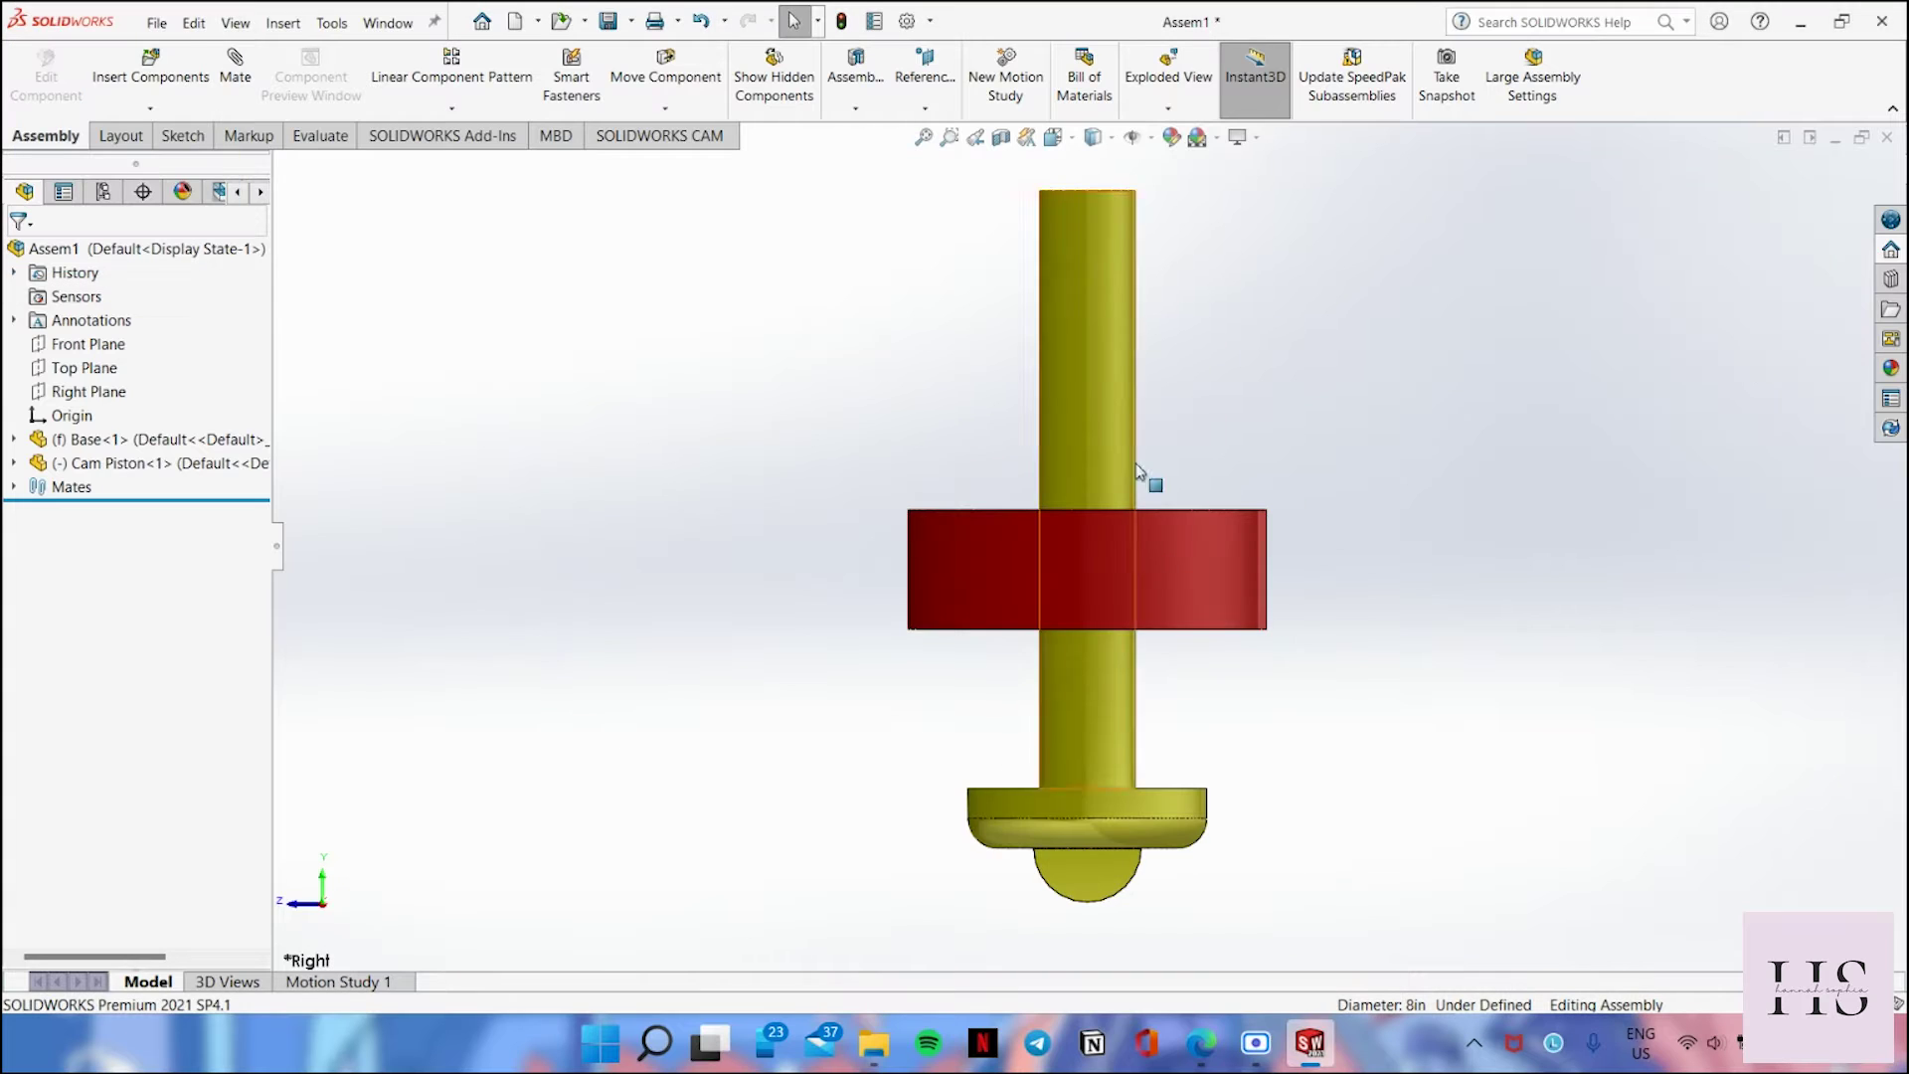
pyautogui.click(1197, 137)
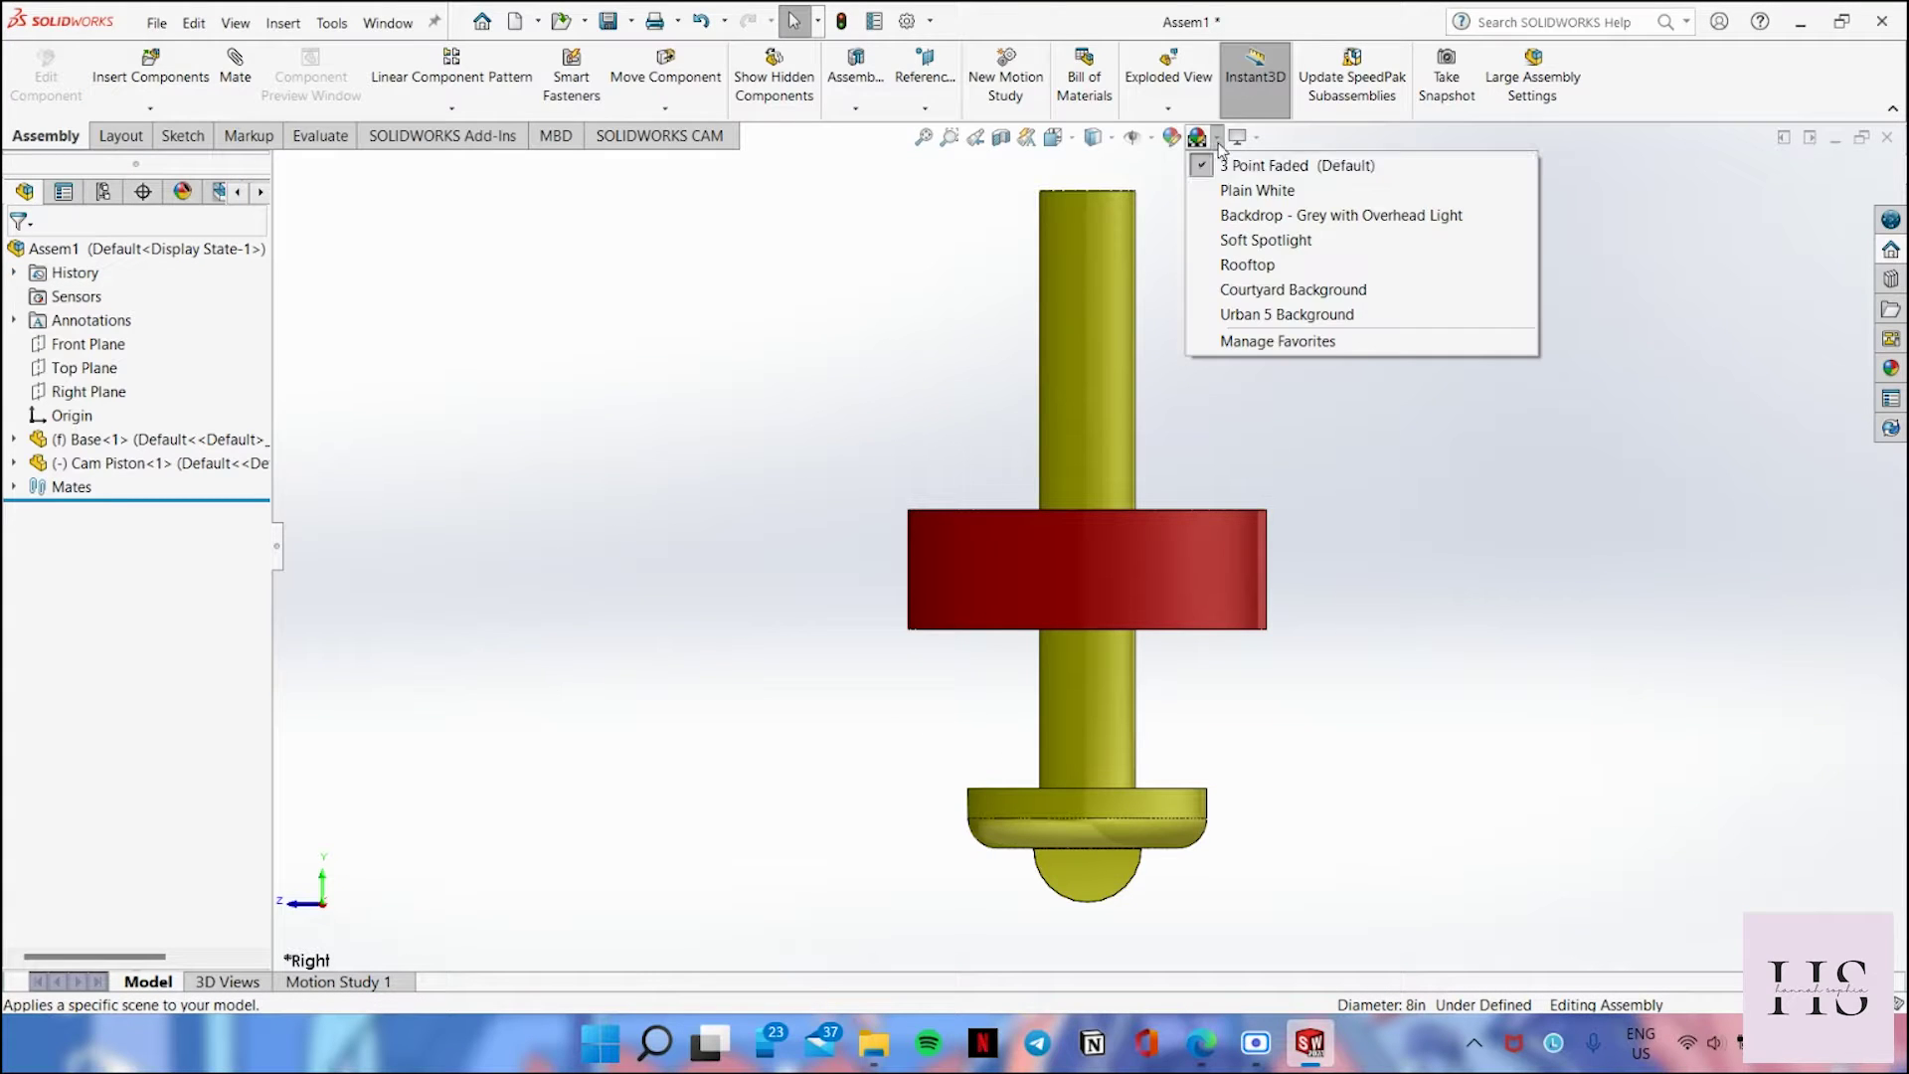
pyautogui.click(1255, 190)
pyautogui.scroll(3, 1153, 703)
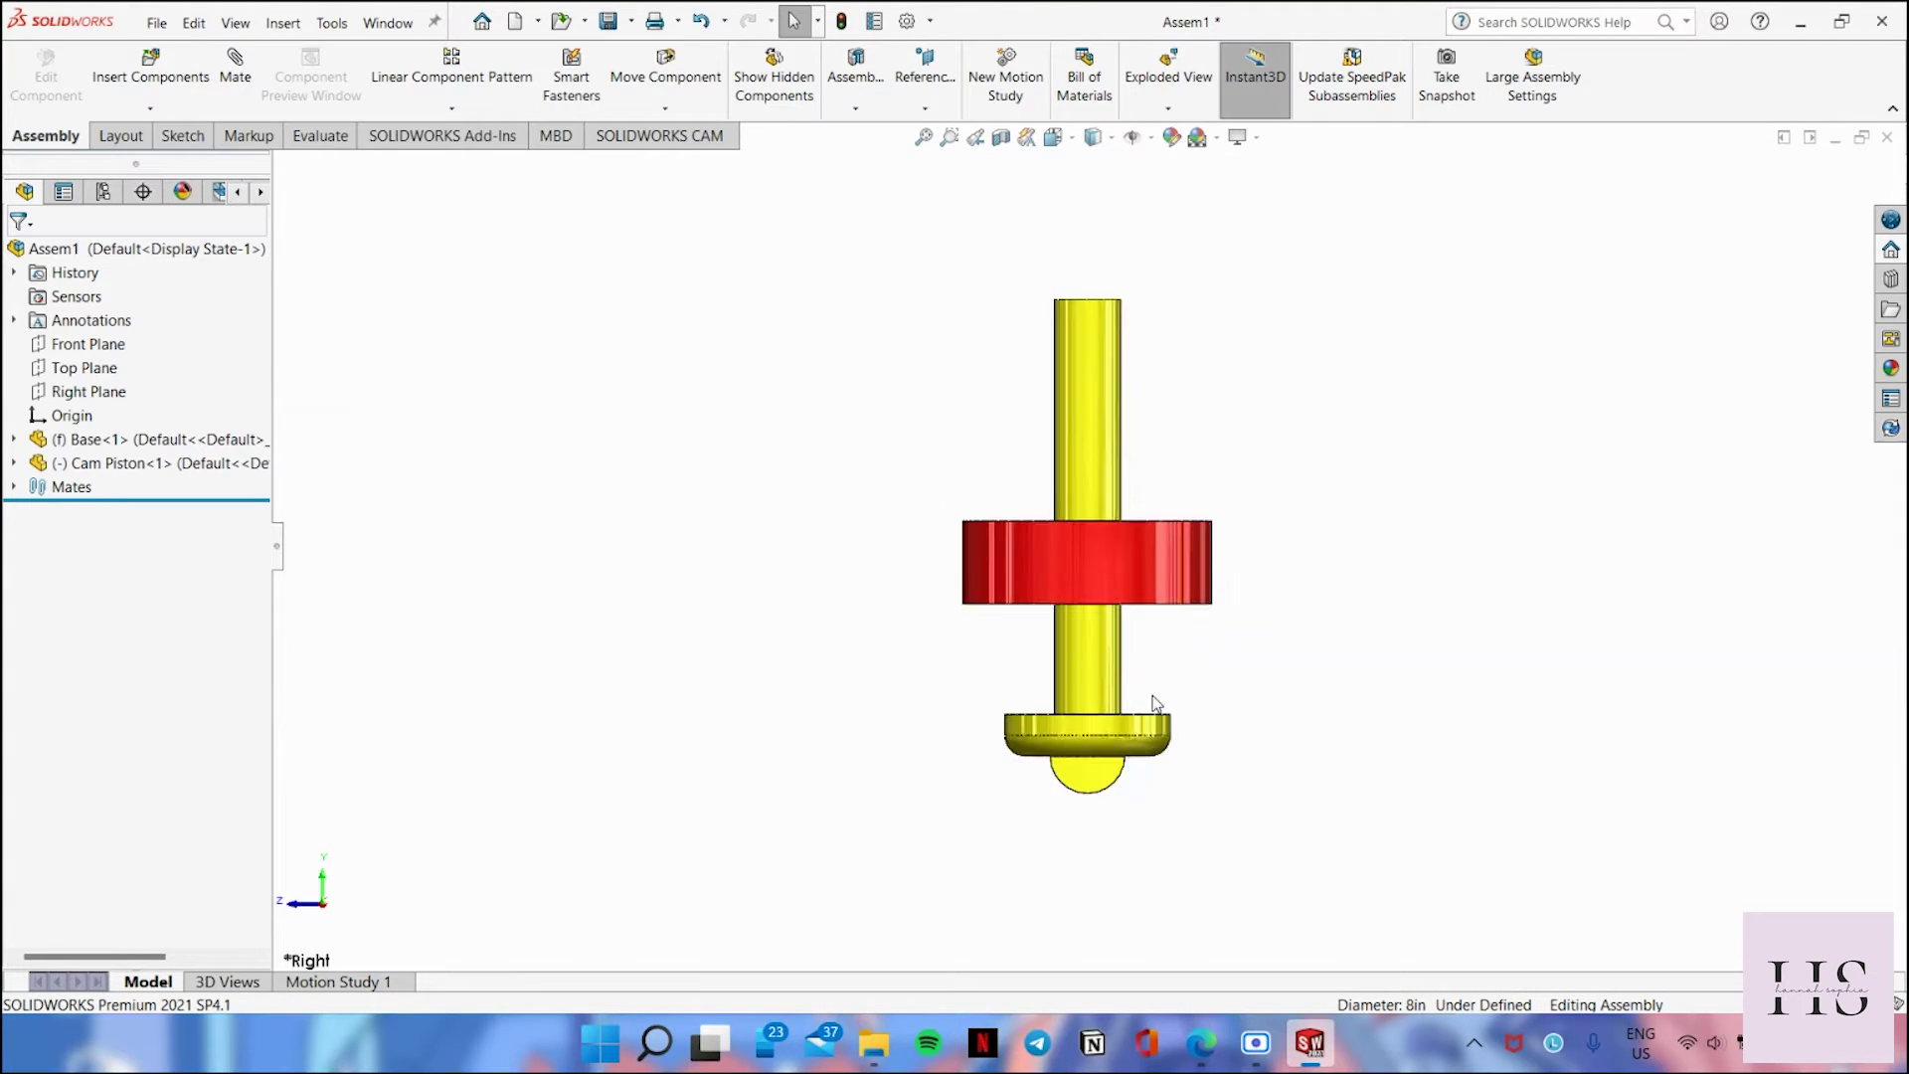
# Step: Slide the Cam Piston down through the base until only a short end of its rod protrudes above
pyautogui.scroll(2, 1153, 703)
pyautogui.moveTo(1088, 739); pyautogui.dragTo(1090, 911)
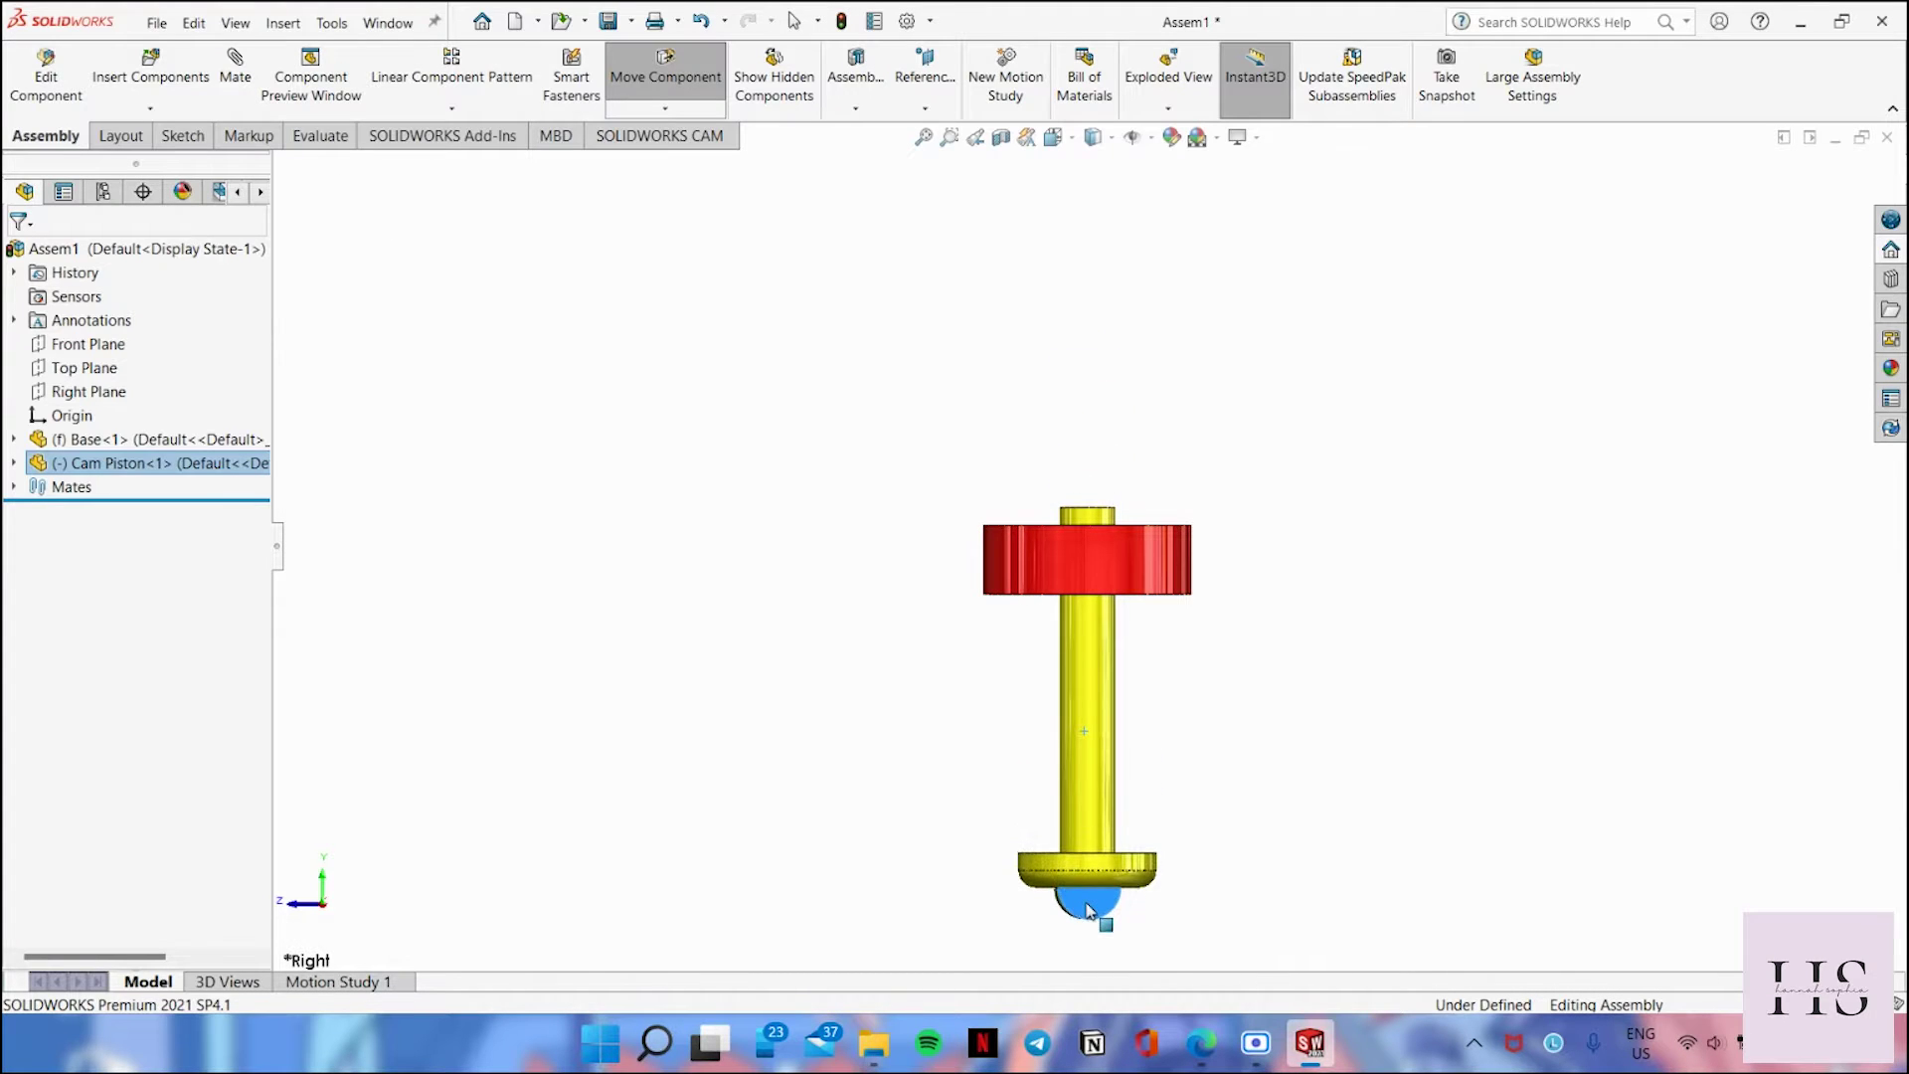
pyautogui.press('Escape')
pyautogui.scroll(-3, 1080, 869)
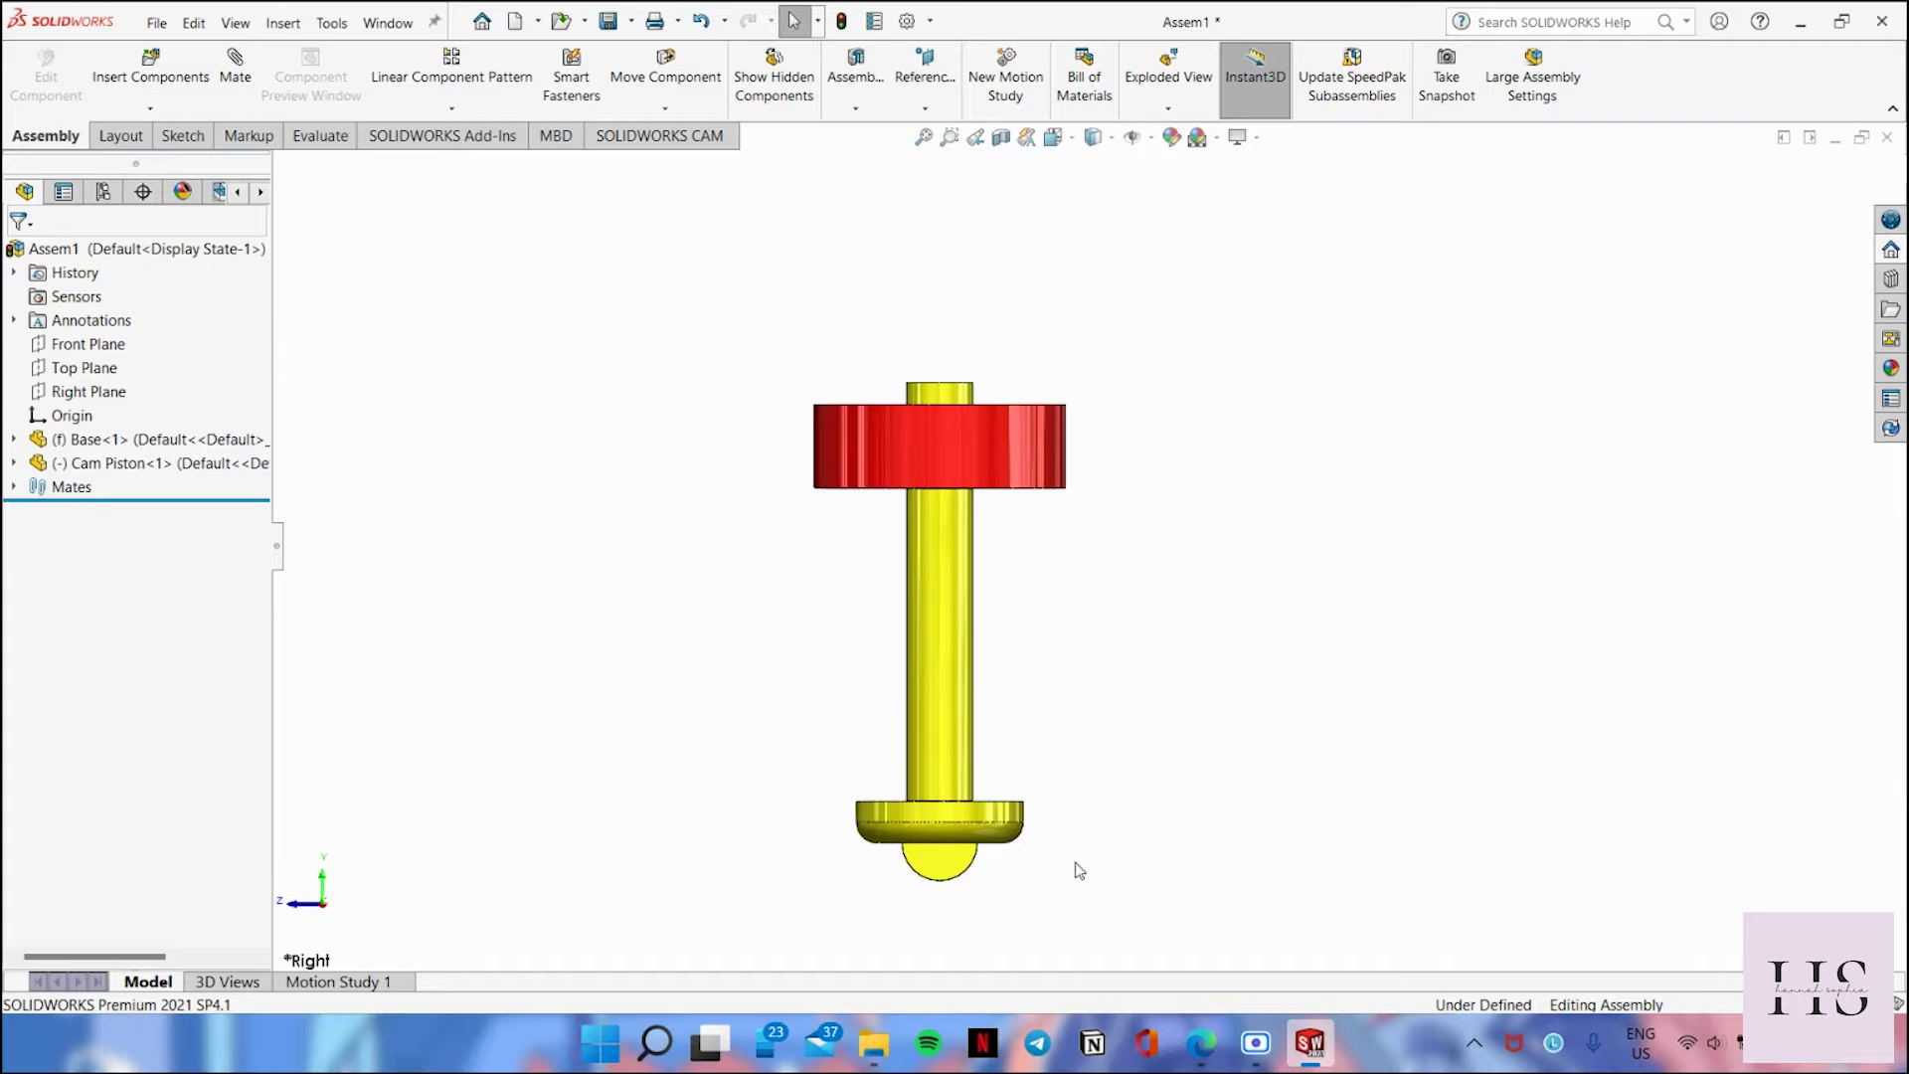
# Step: Insert the Cam Body part and place it over the lower end of the piston
pyautogui.click(189, 94)
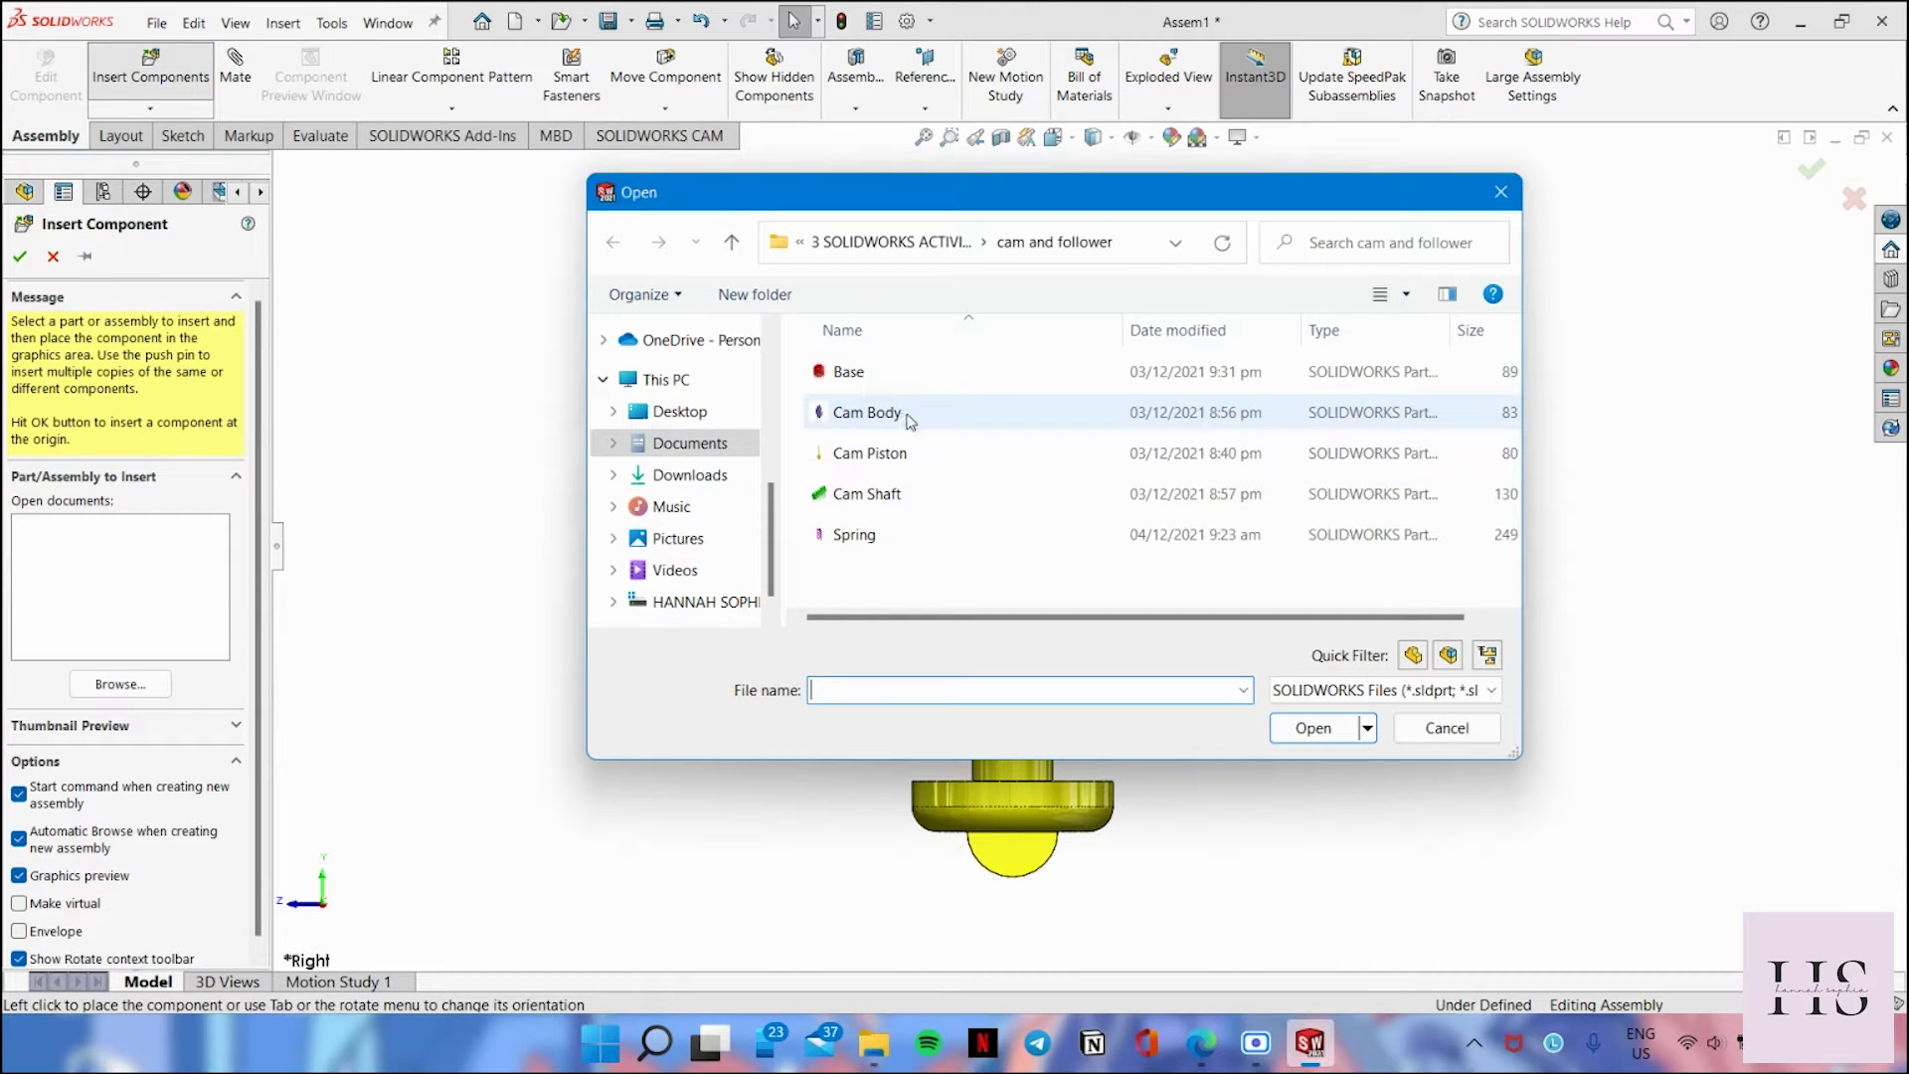
pyautogui.click(865, 412)
pyautogui.click(1310, 726)
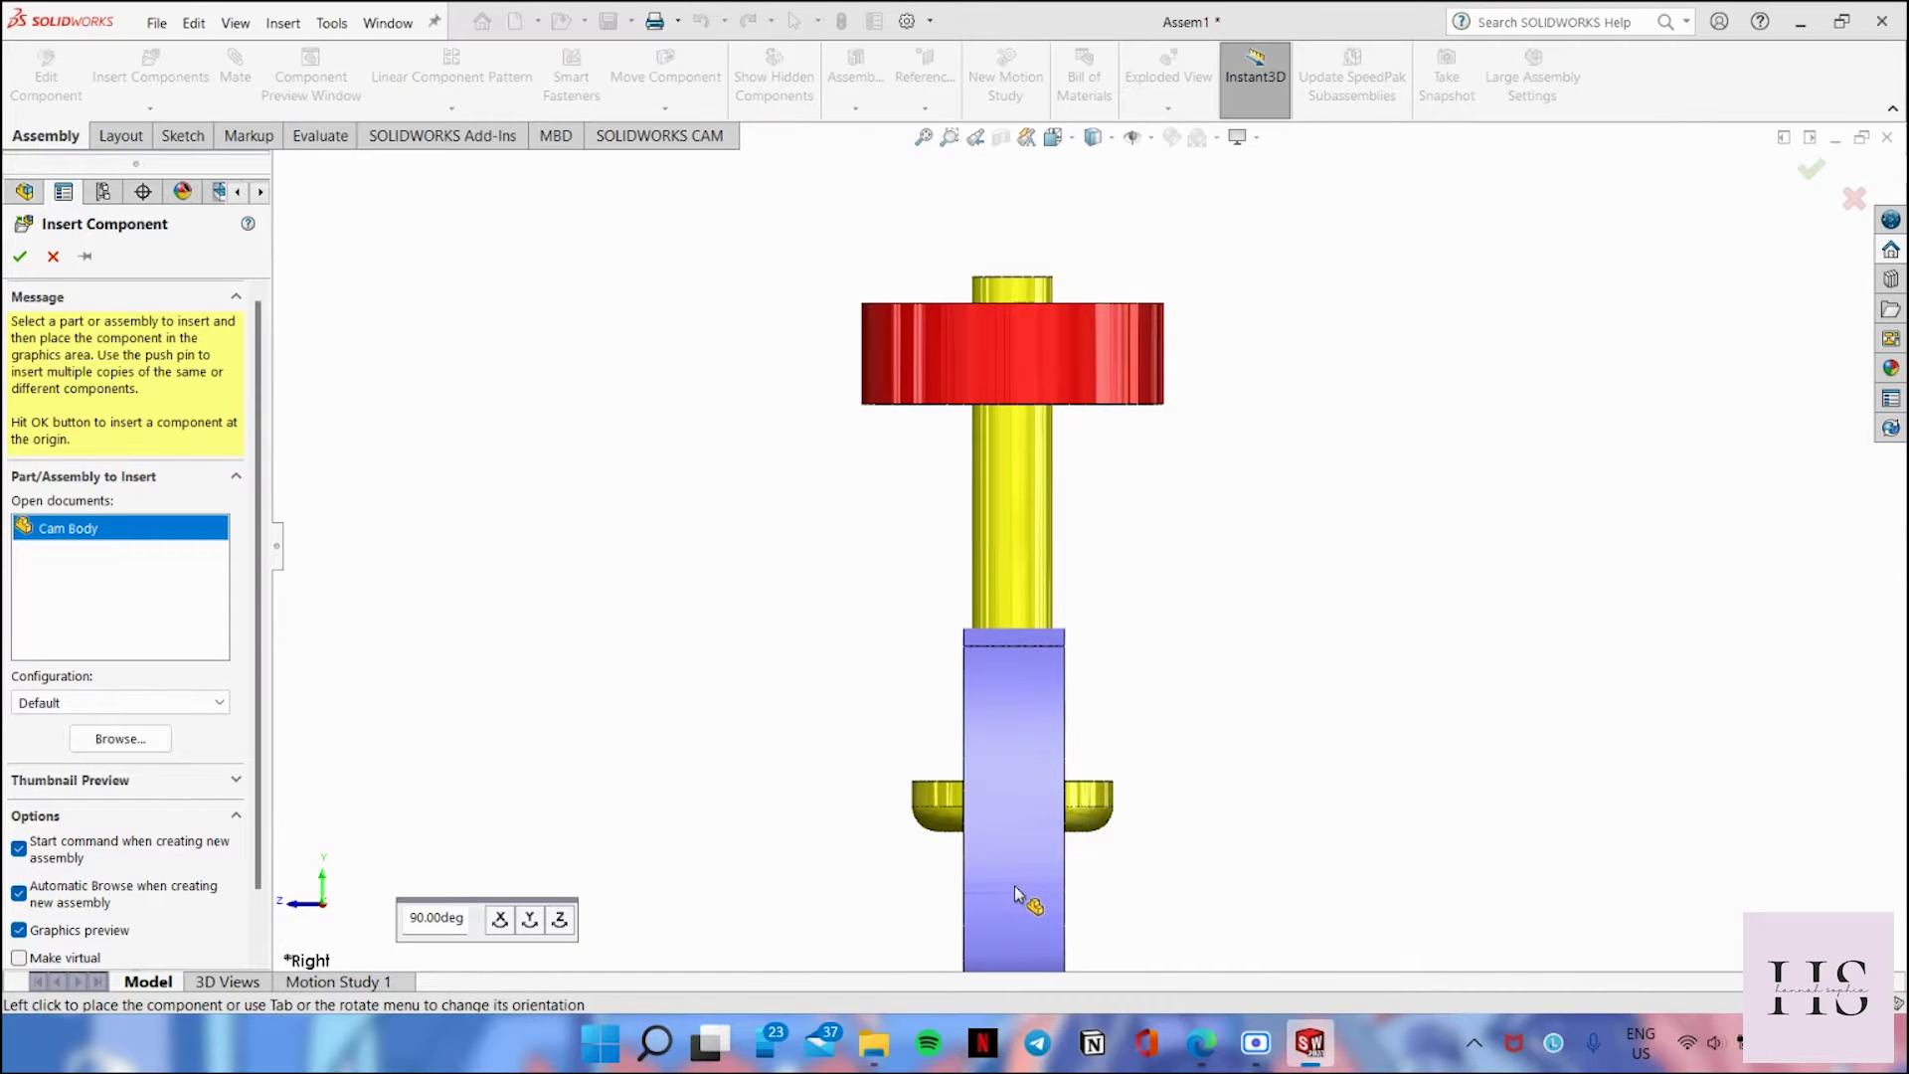
pyautogui.click(1022, 899)
# Step: Move the Cam Body away from the piston so that both parts stand clear of each other
pyautogui.moveTo(787, 698); pyautogui.dragTo(912, 684, button='middle')
pyautogui.scroll(2, 917, 686)
pyautogui.moveTo(998, 748); pyautogui.dragTo(1147, 792)
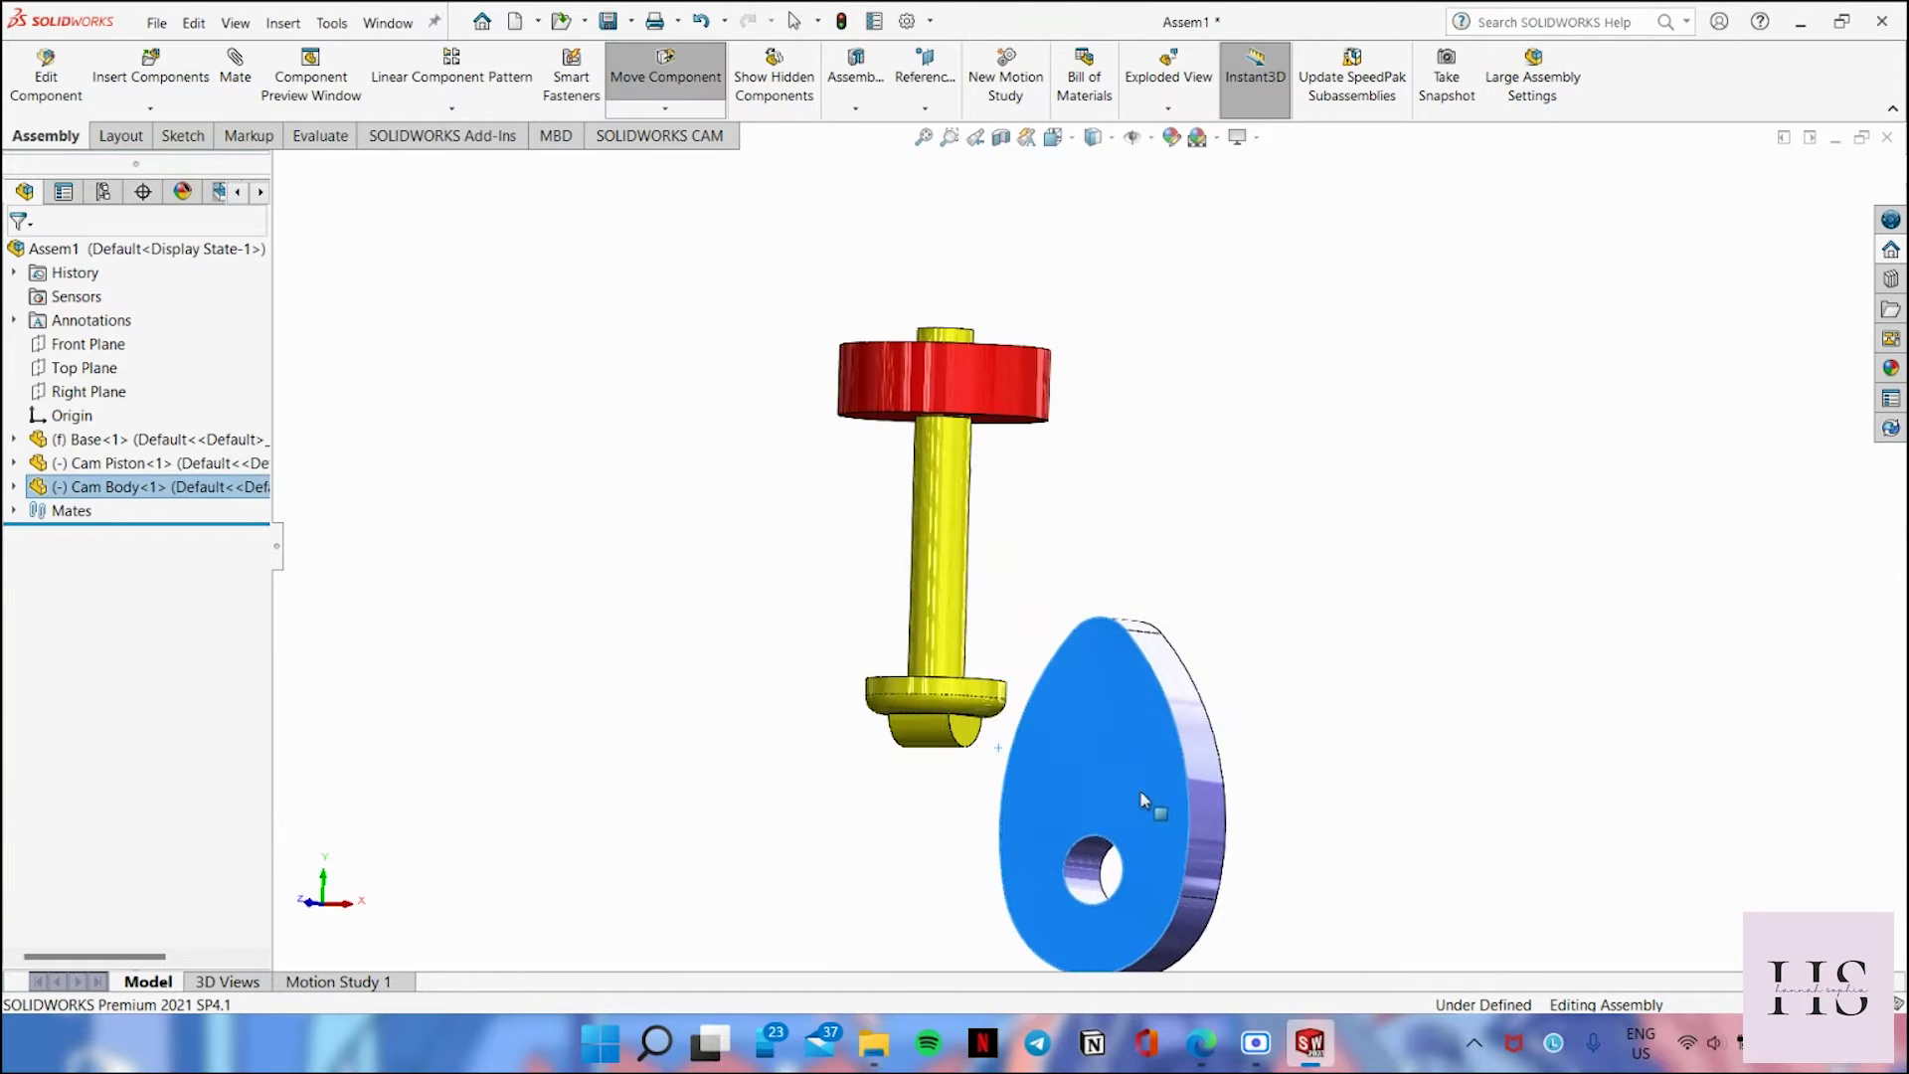
pyautogui.scroll(-1, 884, 773)
pyautogui.click(888, 780)
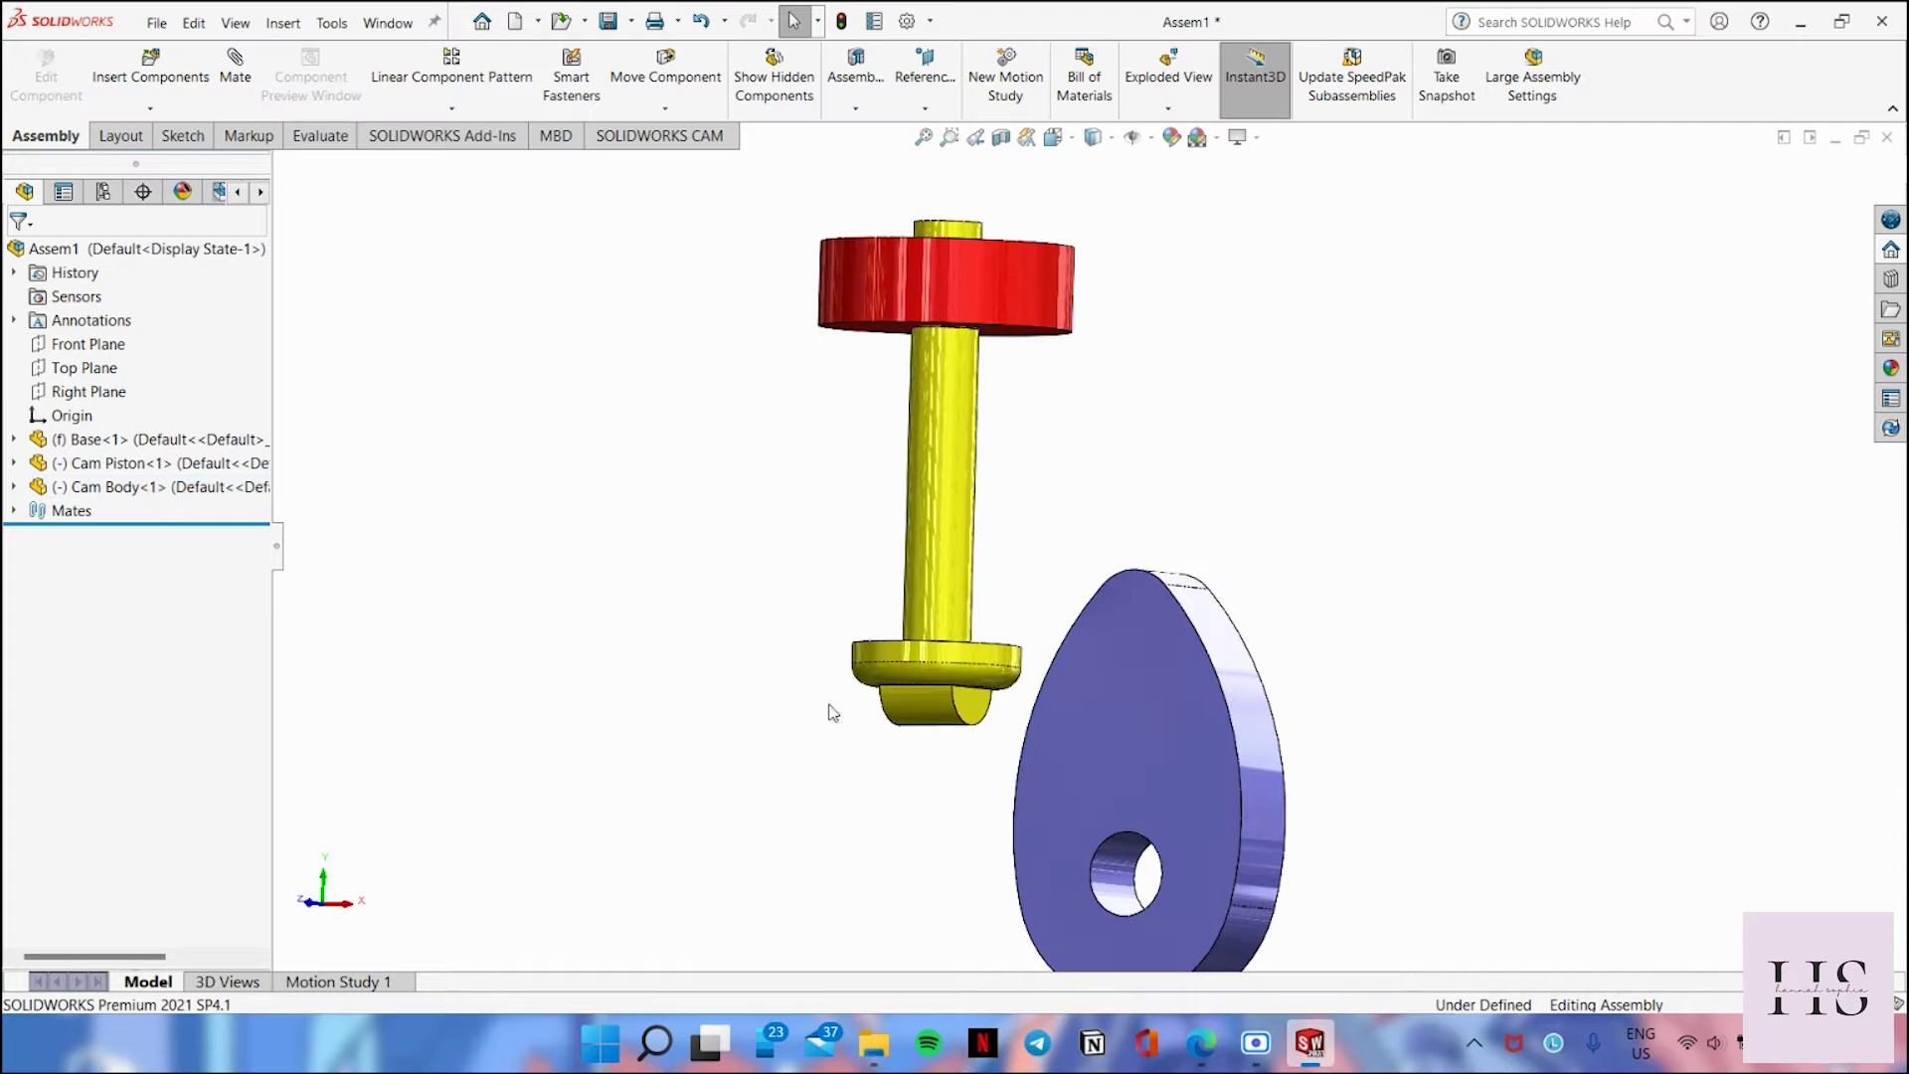
# Step: Start a mate and, in the Back view, turn the piston about its axis until its semicircular end face points forward
pyautogui.click(236, 74)
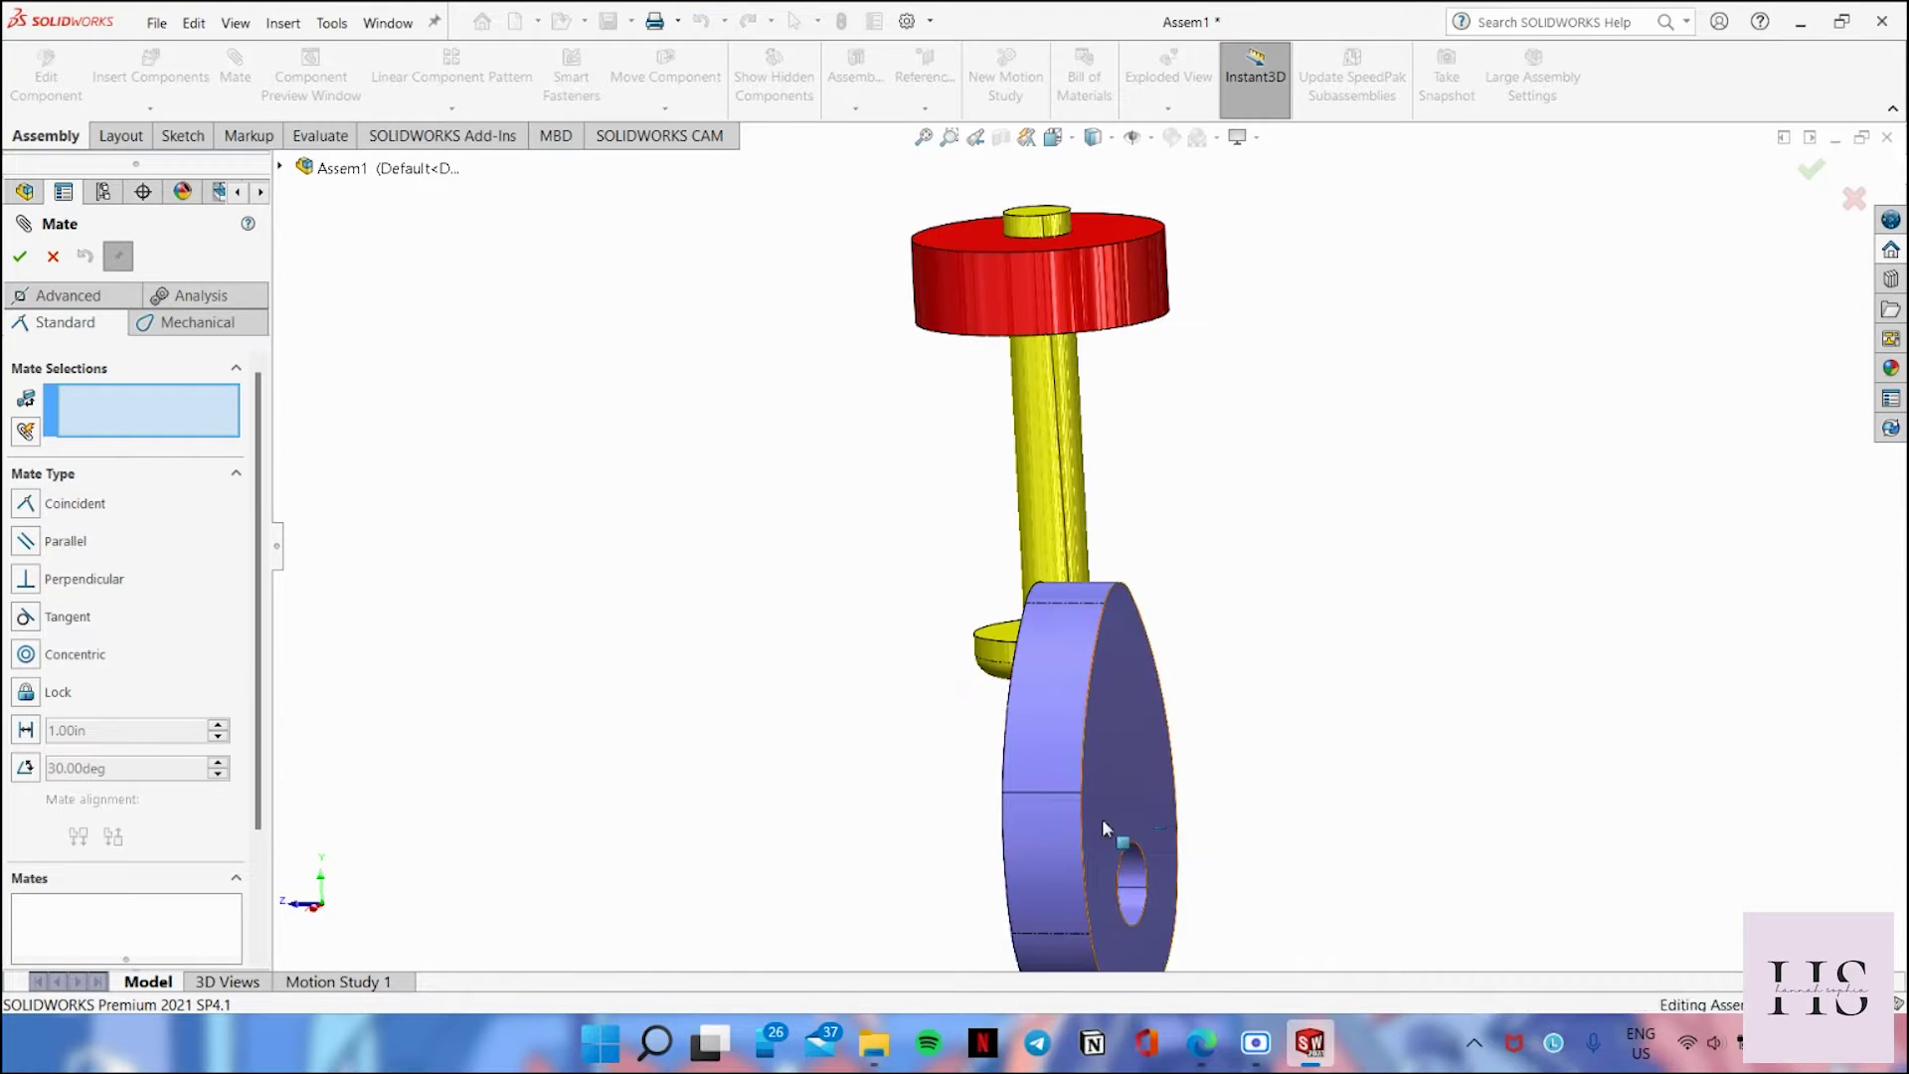
pyautogui.moveTo(1101, 819); pyautogui.dragTo(908, 781, button='middle')
pyautogui.press('space')
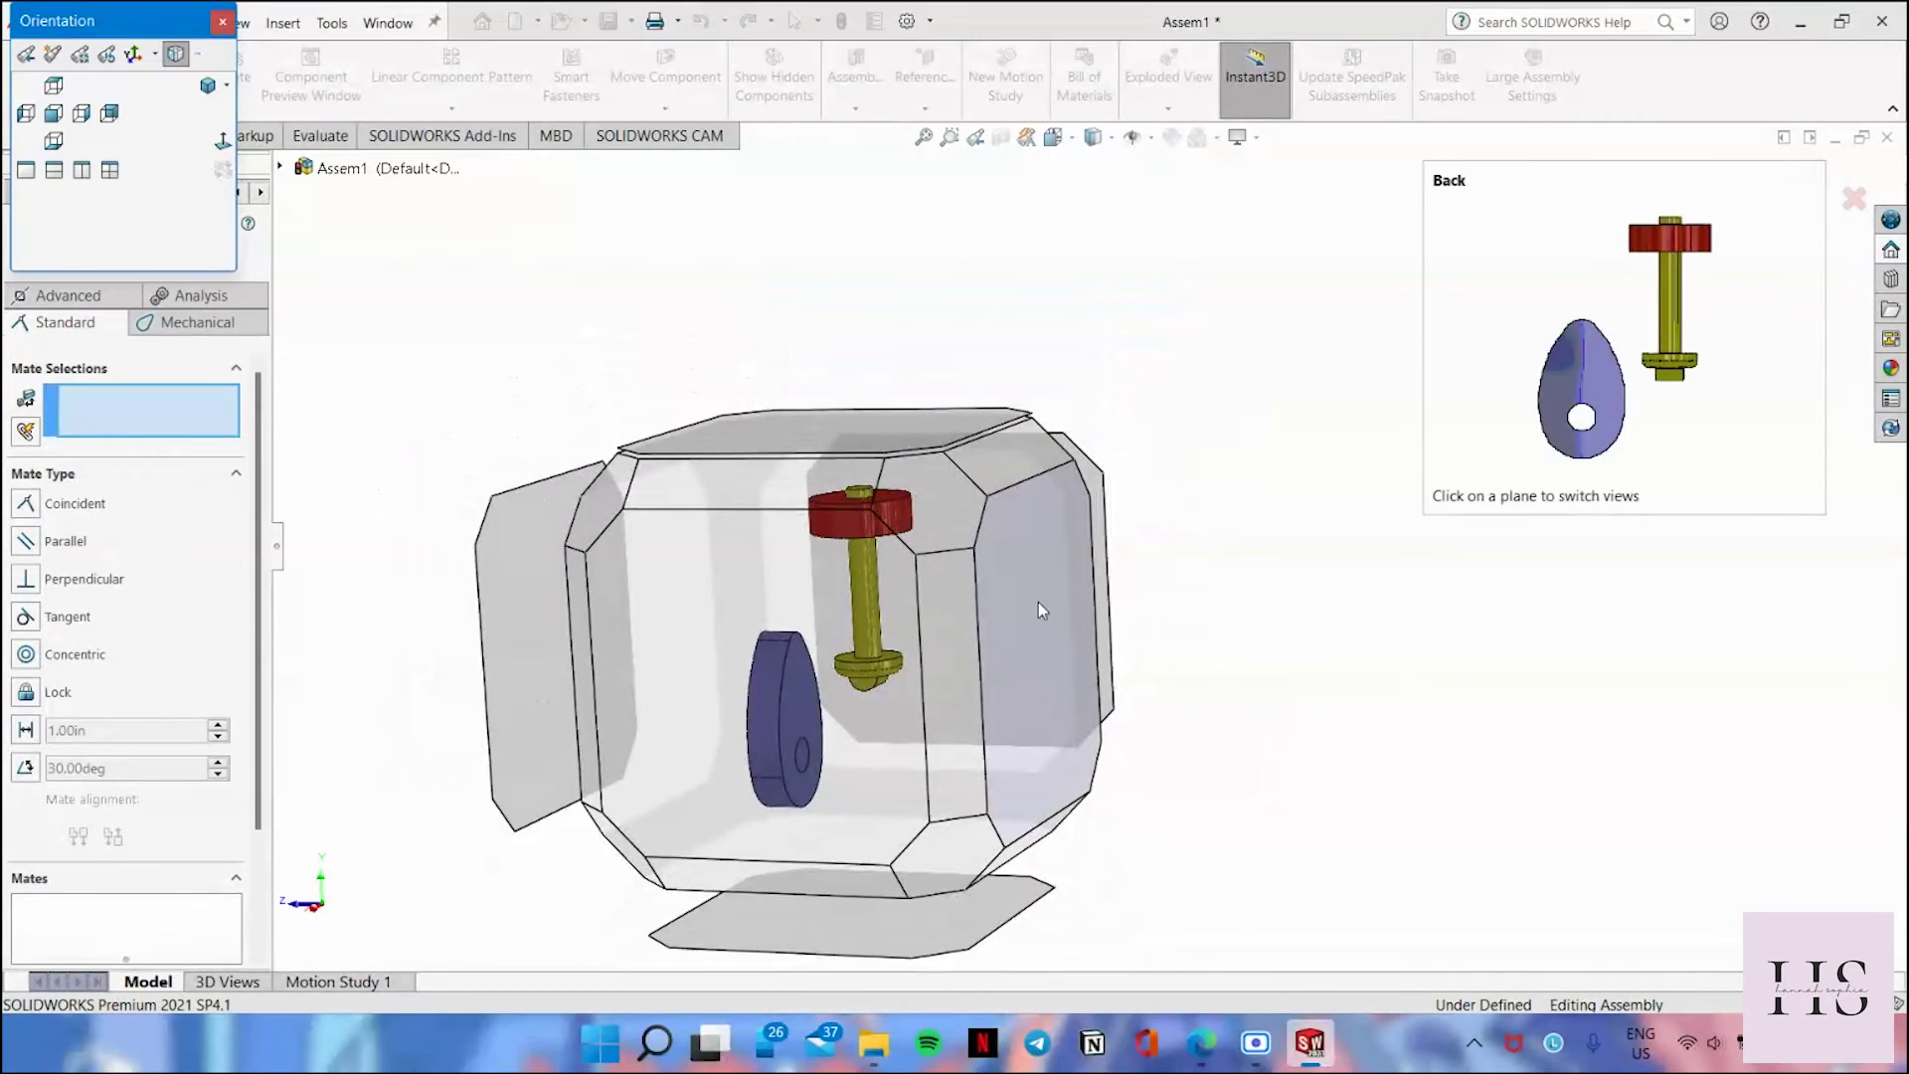
pyautogui.click(1038, 600)
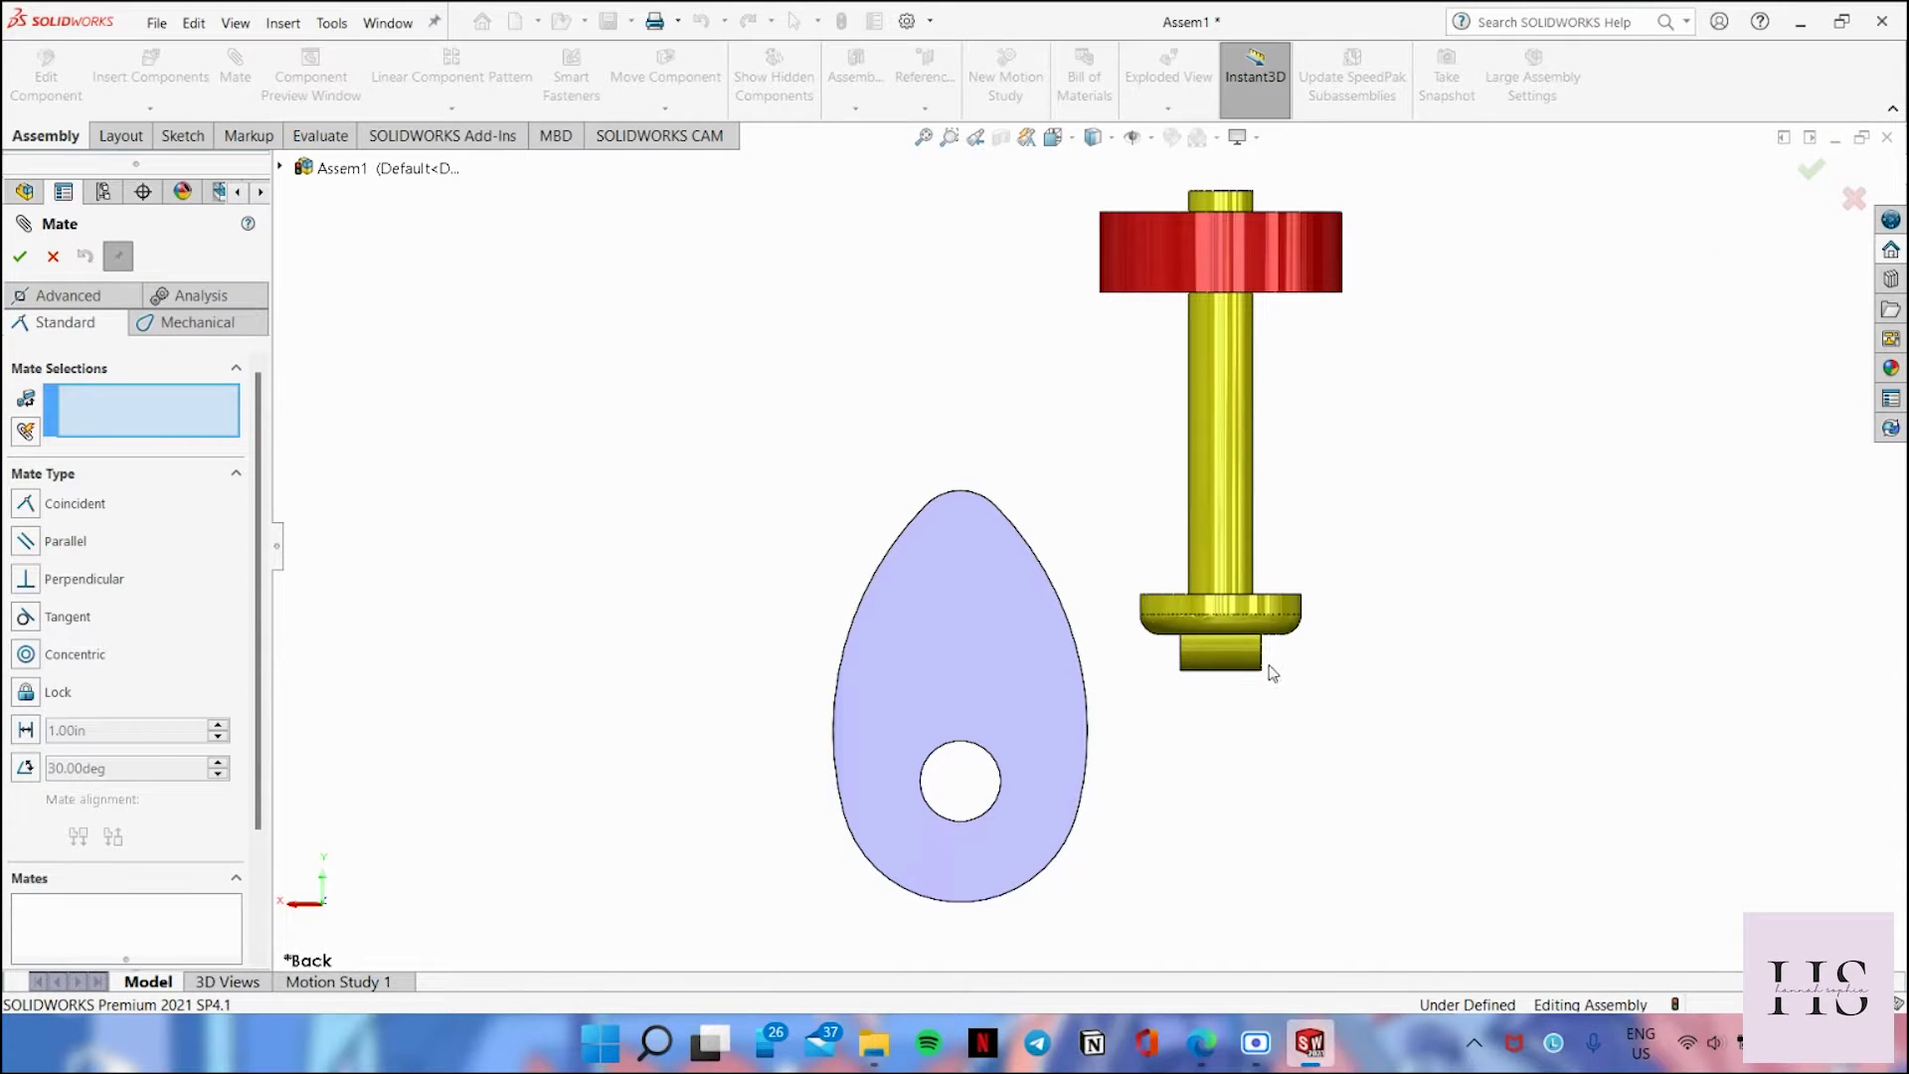
pyautogui.moveTo(1259, 656); pyautogui.dragTo(1185, 691)
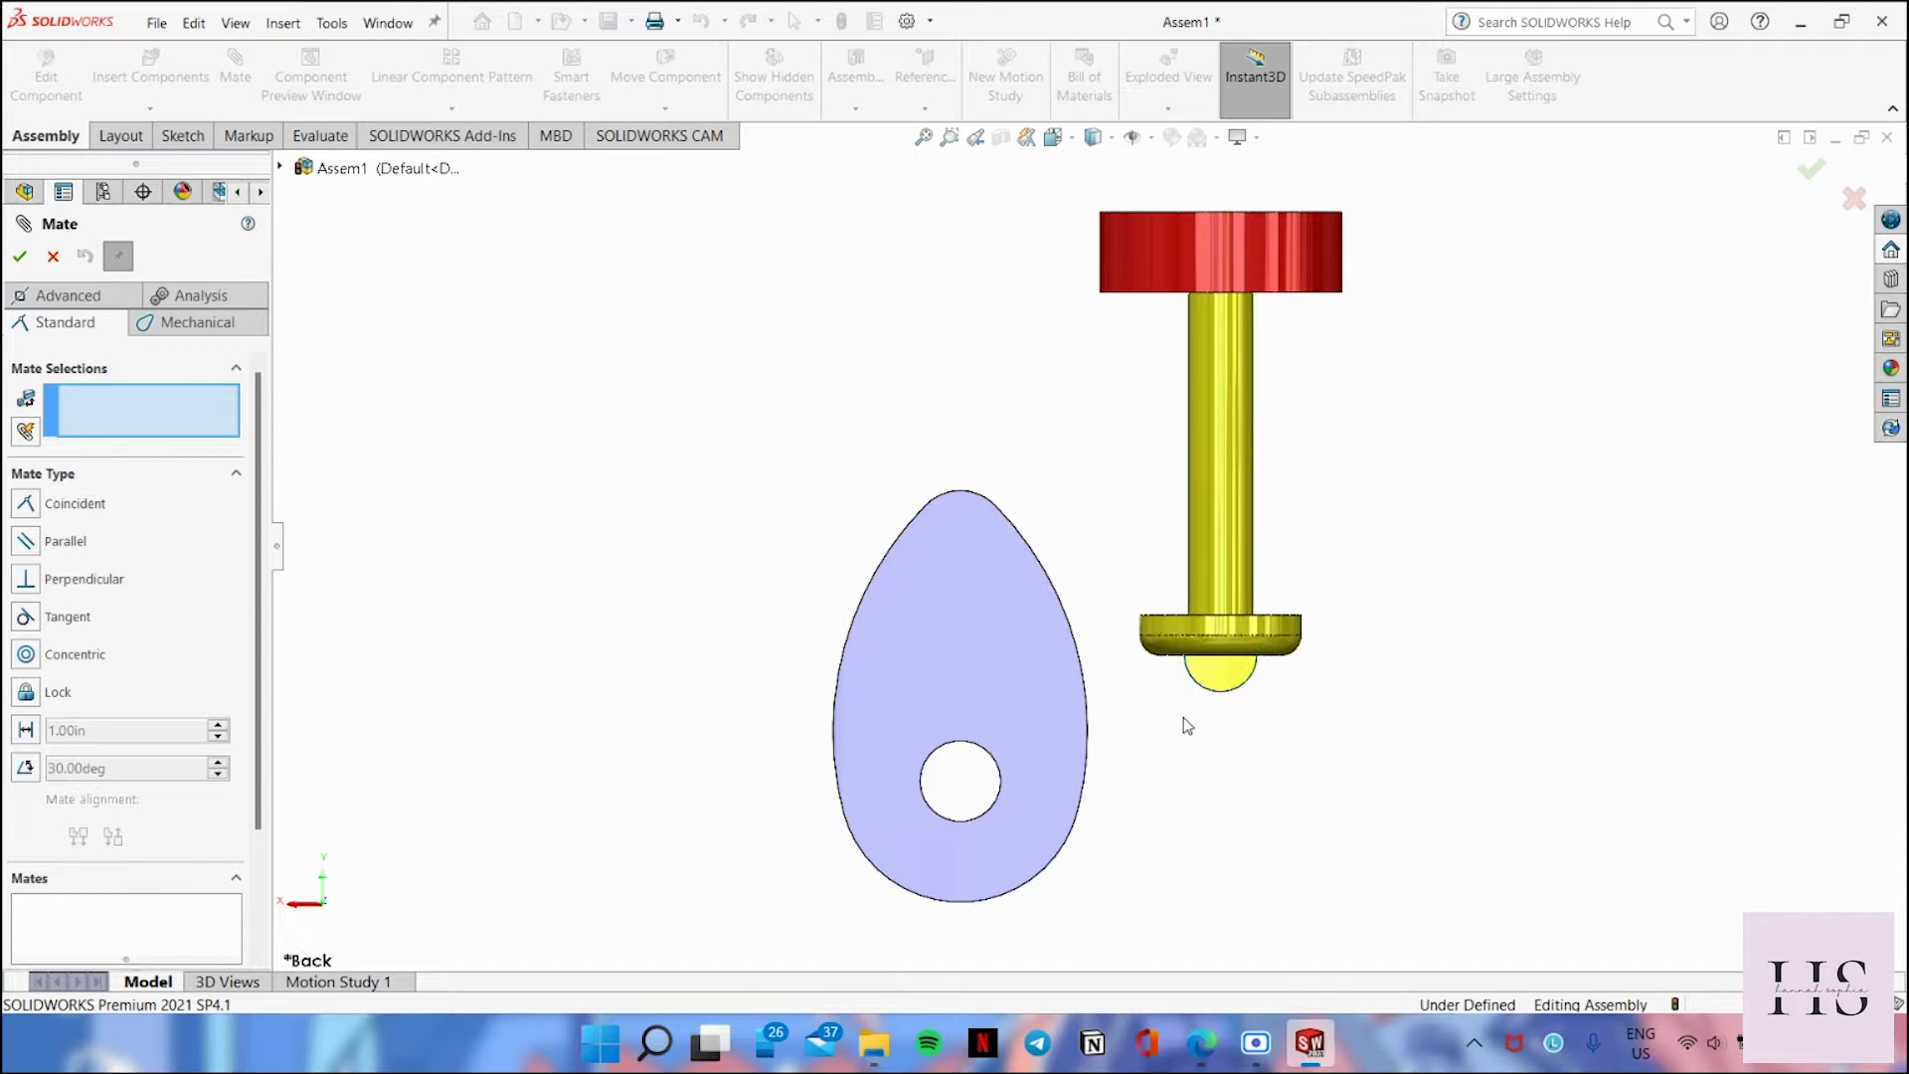
# Step: Mate the piston tip's semicircular face coincident with the Cam Body's flat face, and centre the cam beneath the tip
pyautogui.click(1213, 674)
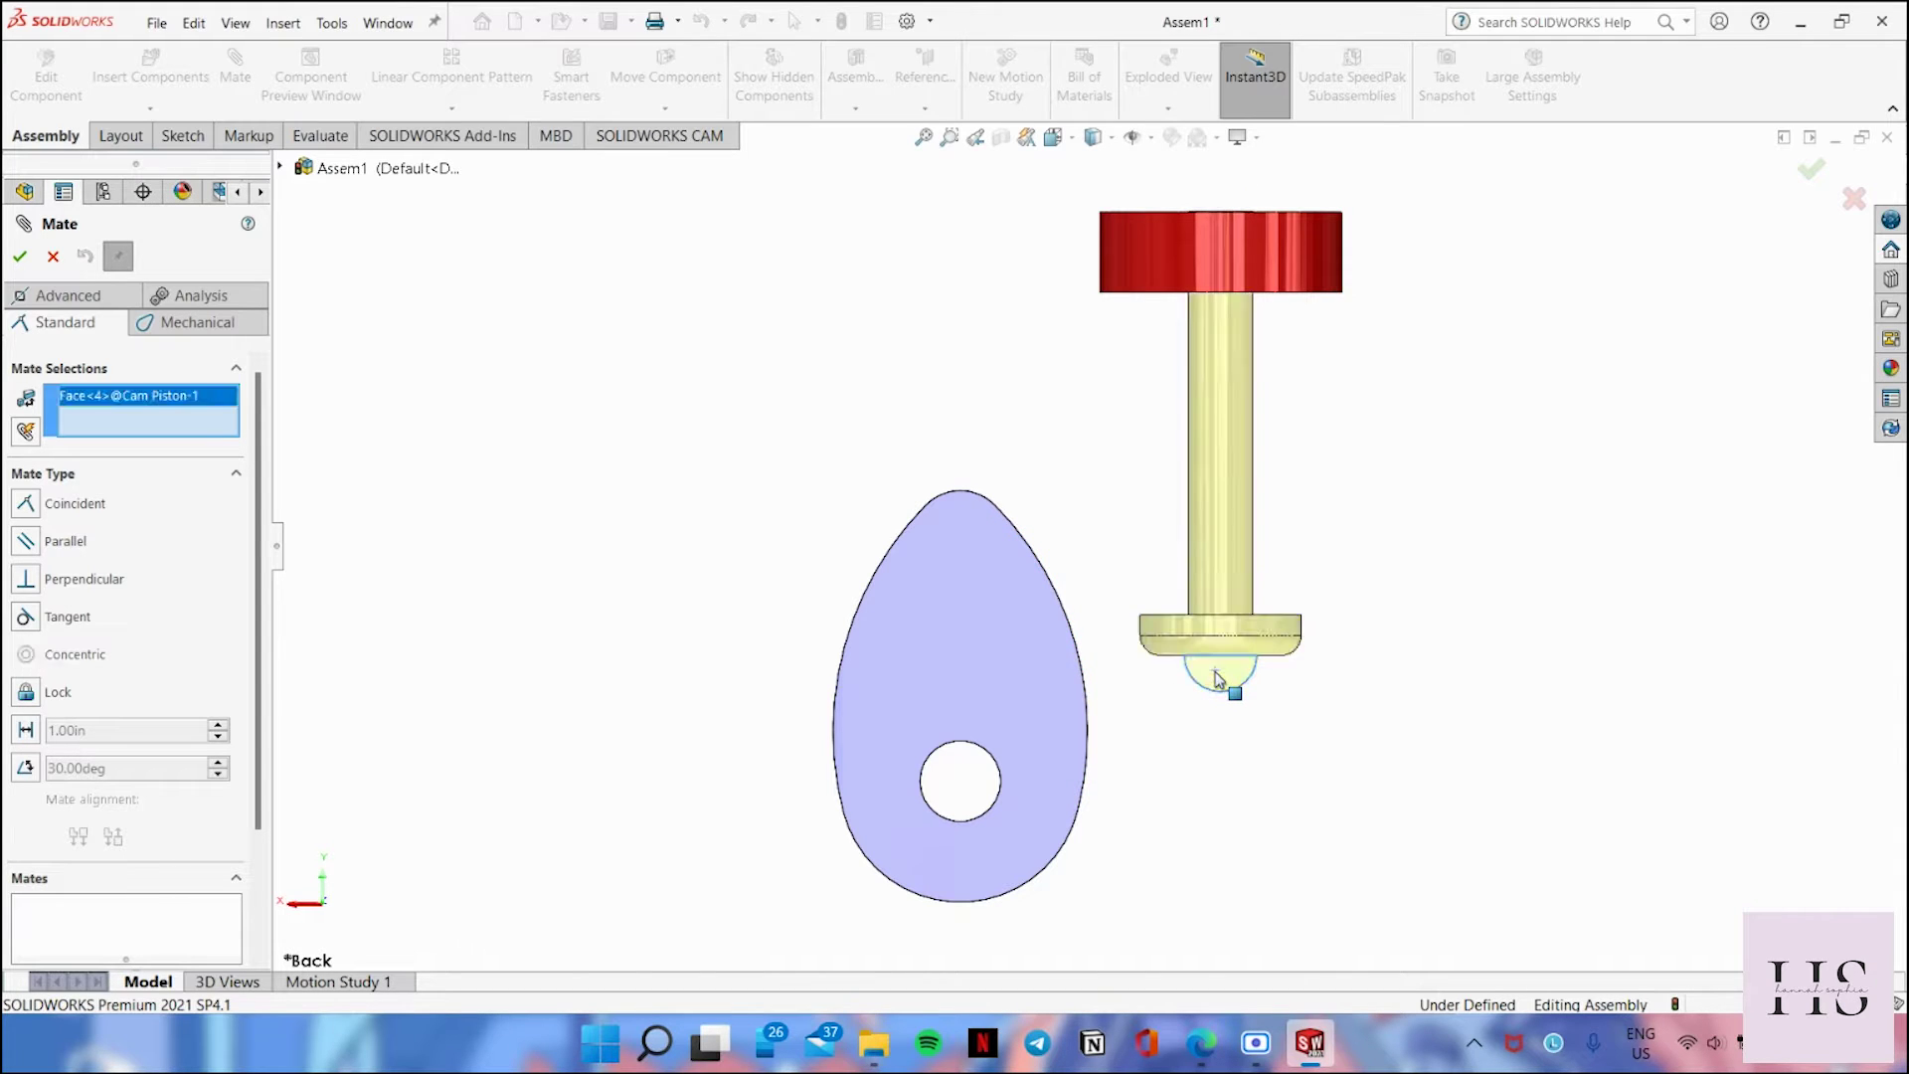
pyautogui.click(938, 554)
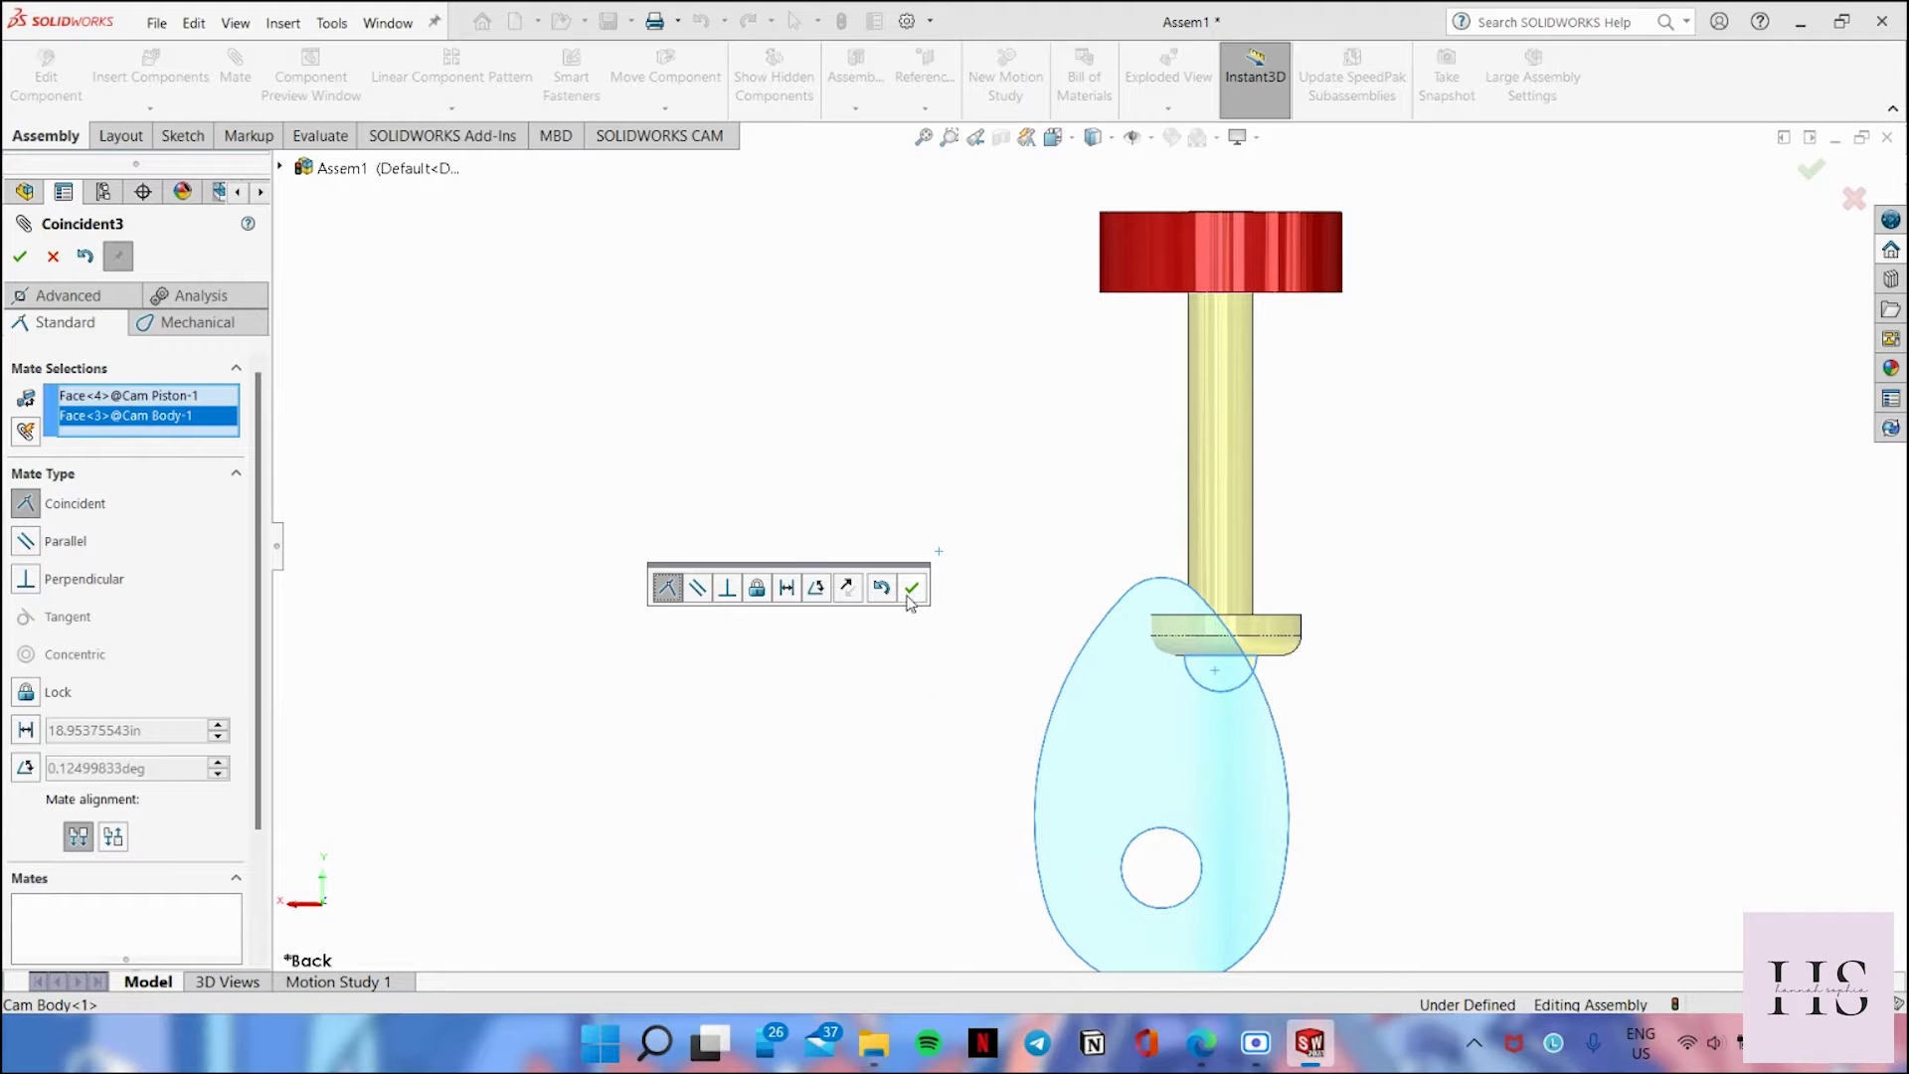
pyautogui.click(911, 589)
pyautogui.scroll(4, 1313, 779)
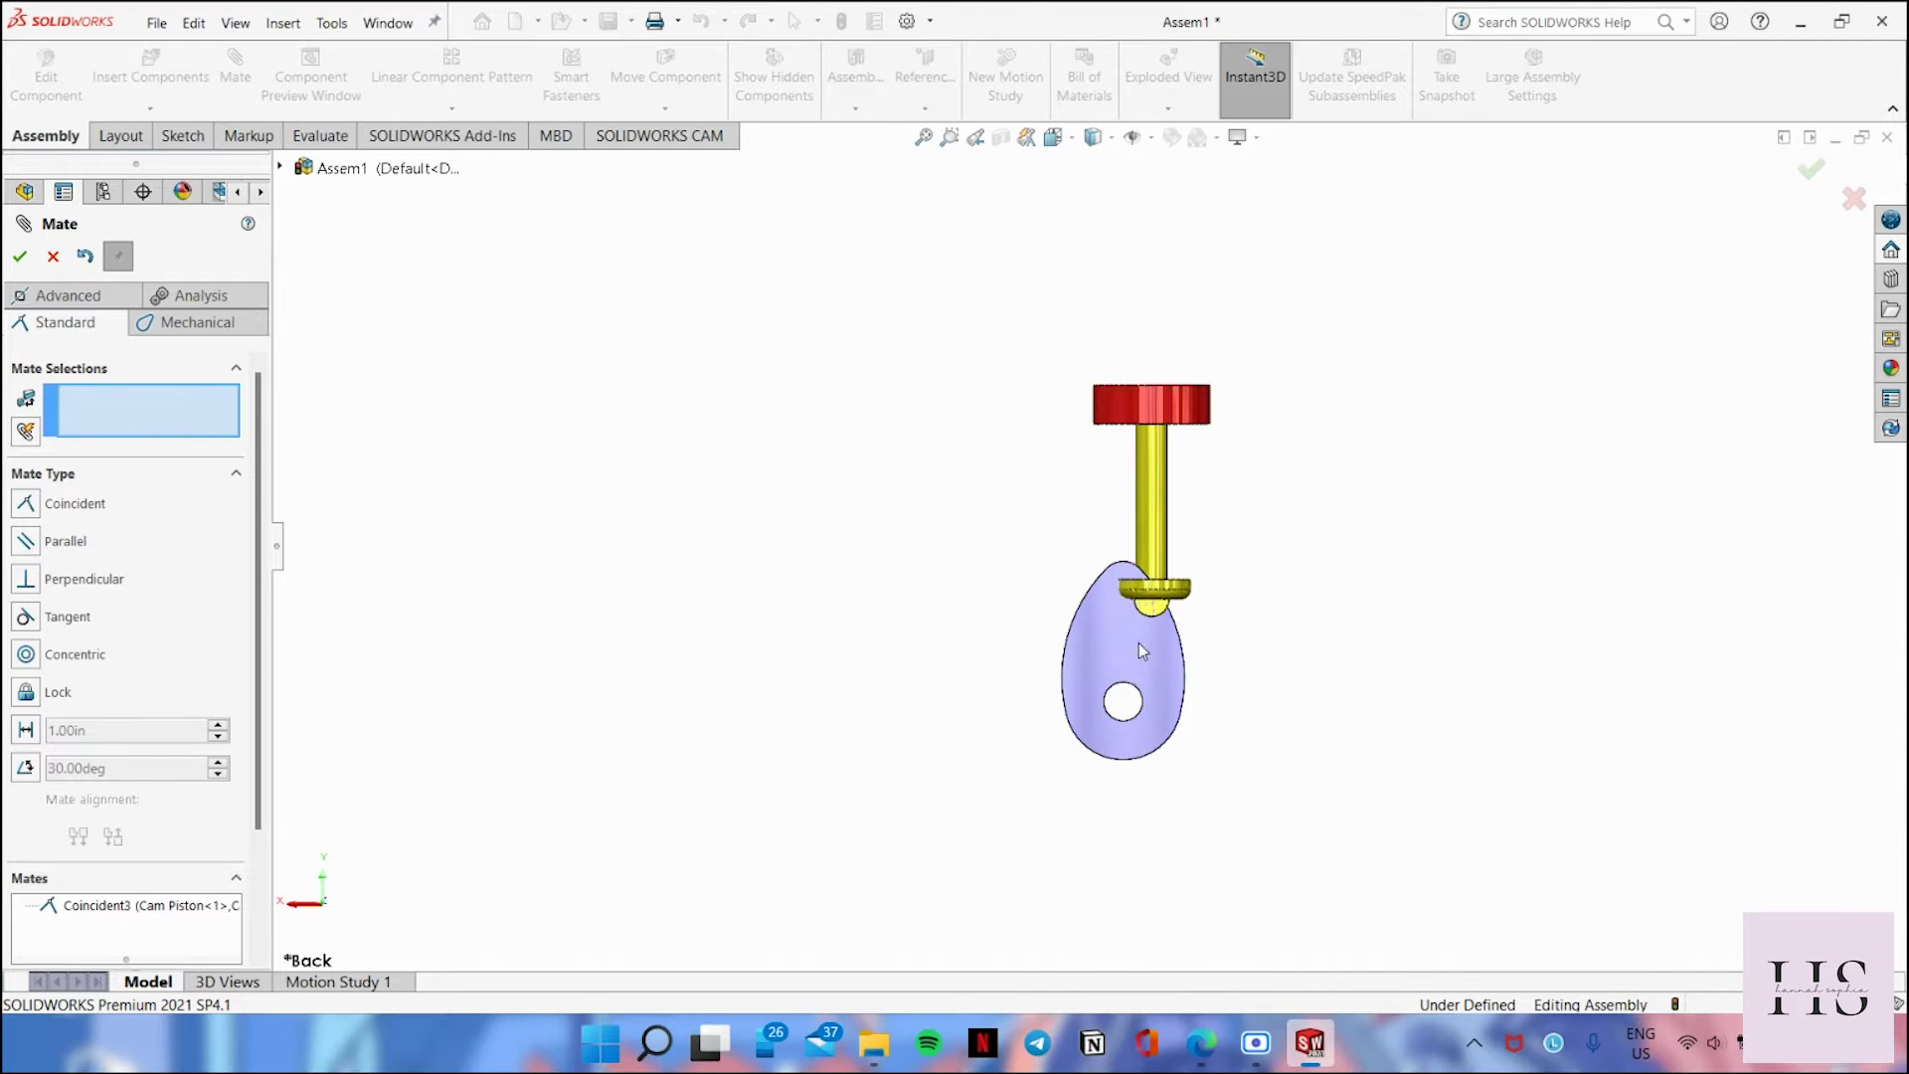
pyautogui.press('Escape')
pyautogui.moveTo(1137, 661); pyautogui.dragTo(1185, 676)
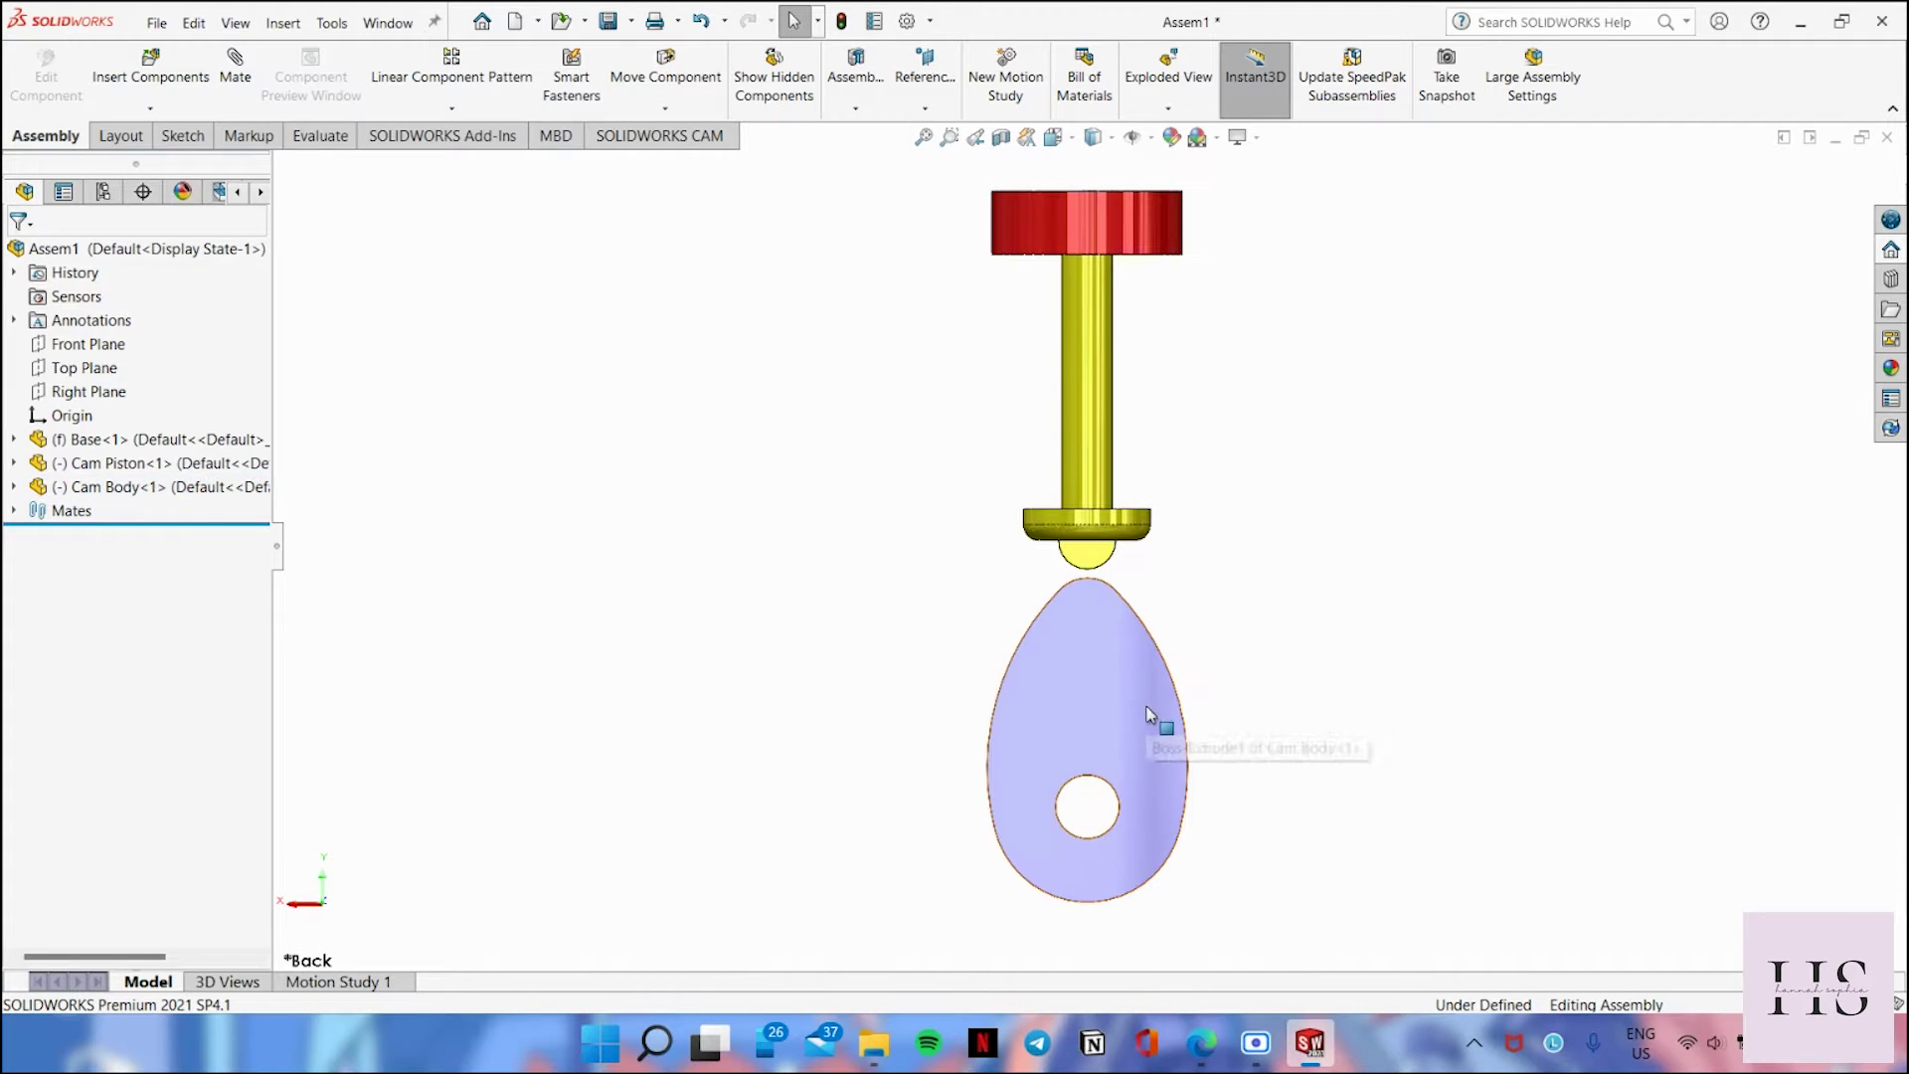
# Step: Add a parallel mate between the piston tip's semicircular face and the assembly's Right Plane
pyautogui.click(236, 80)
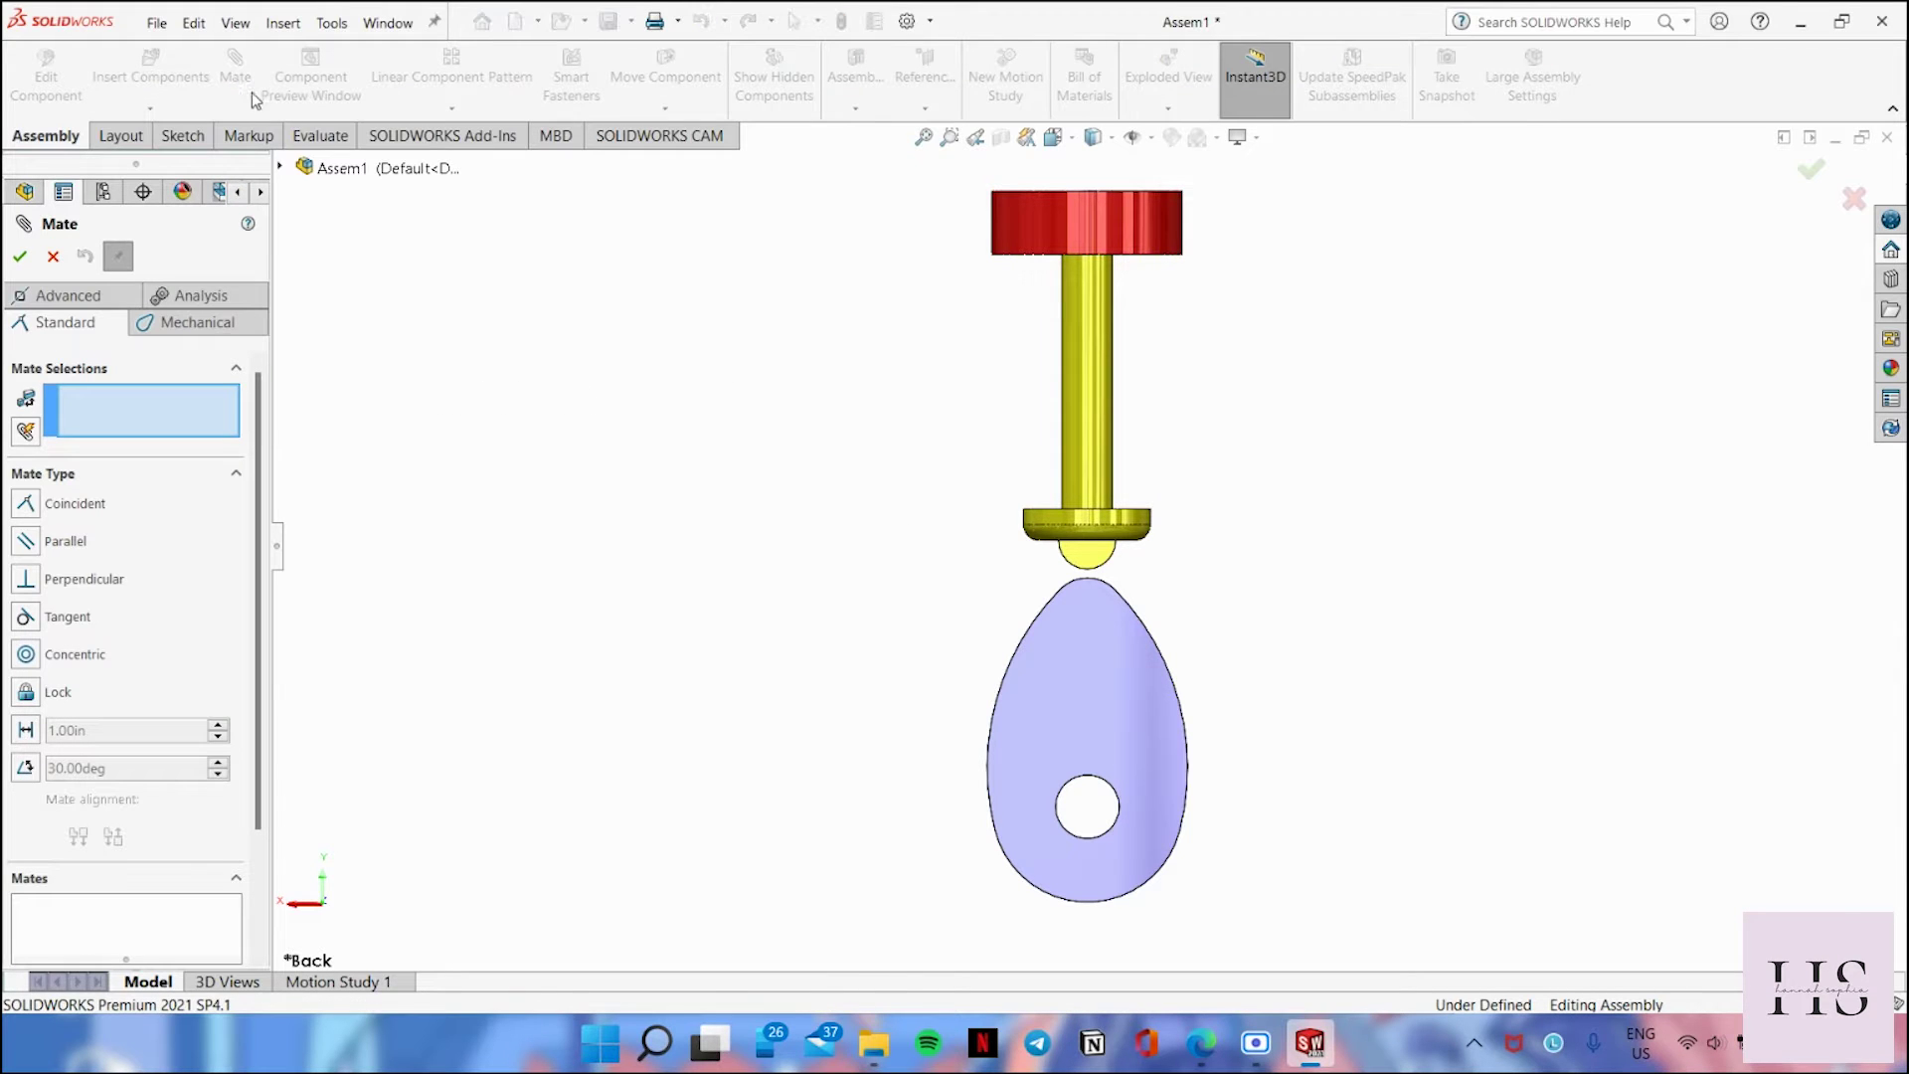
pyautogui.click(1094, 569)
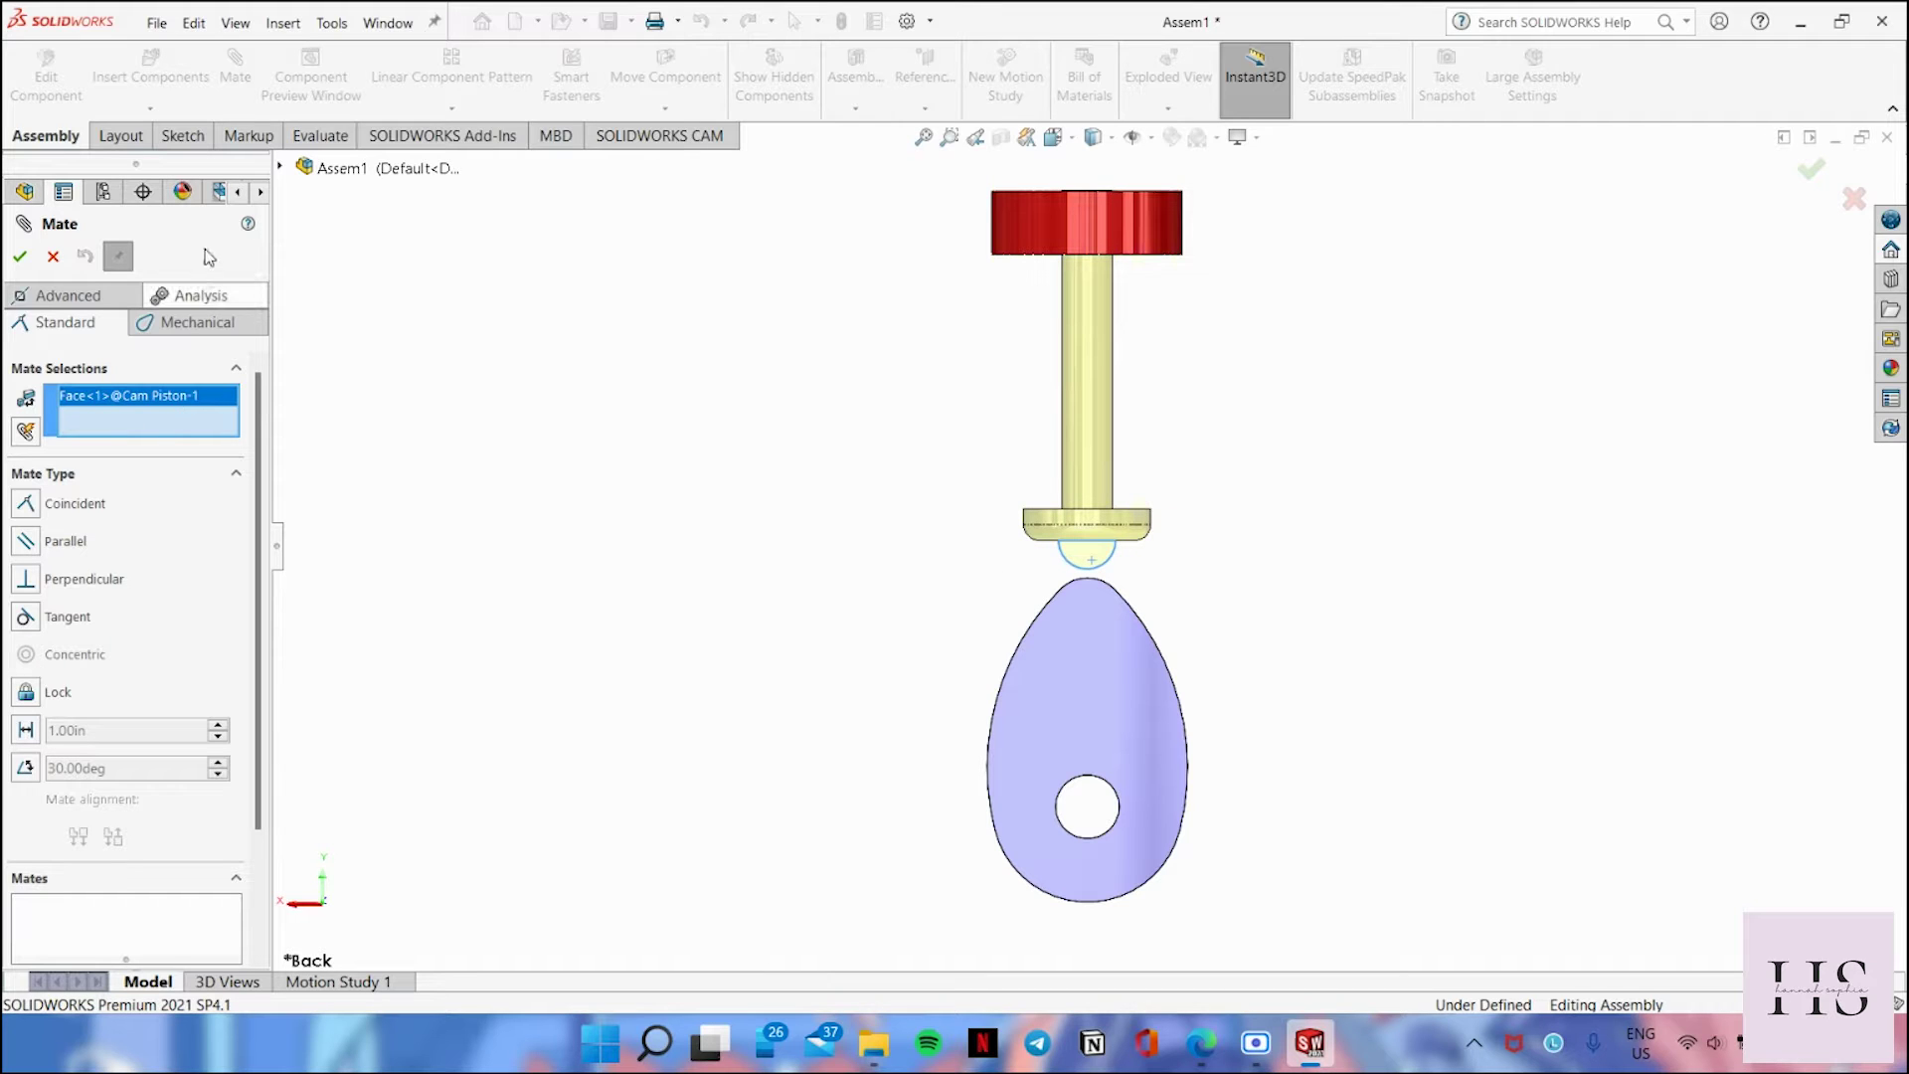
pyautogui.click(281, 166)
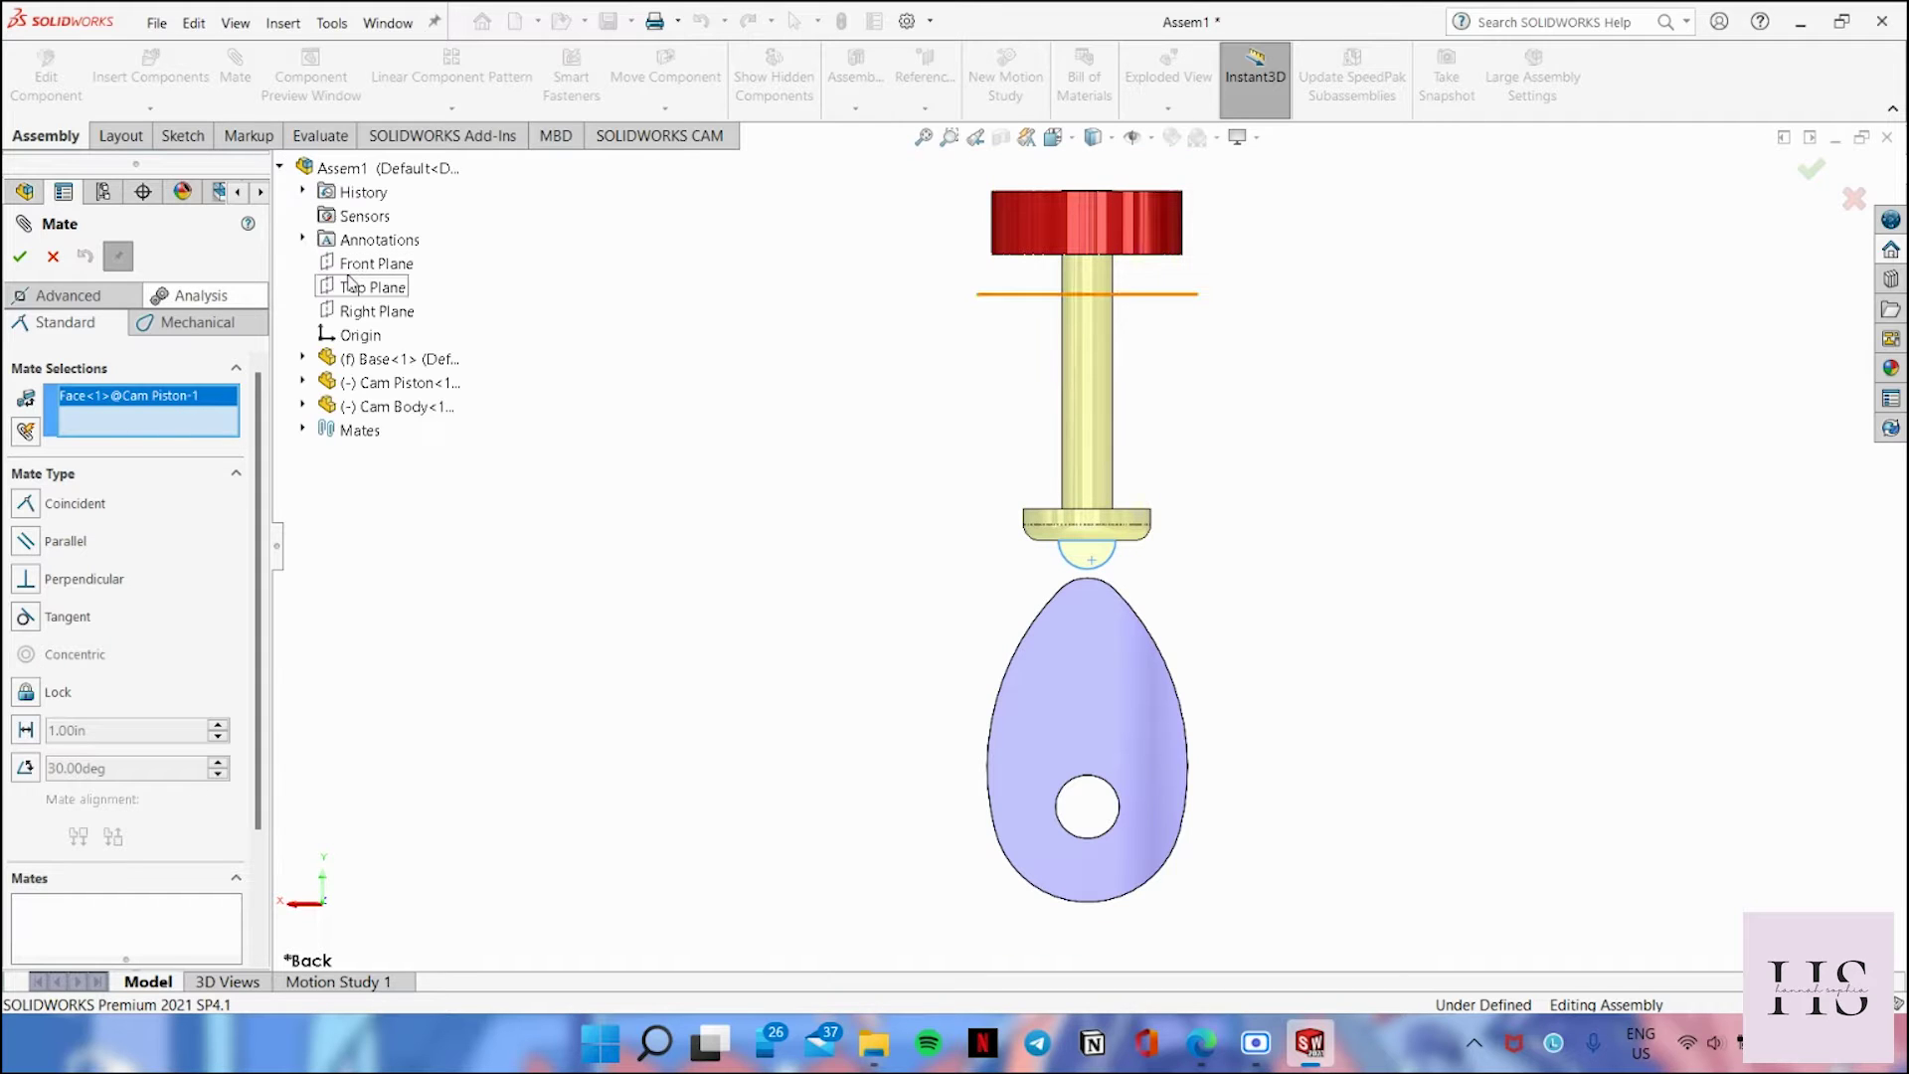
pyautogui.click(369, 312)
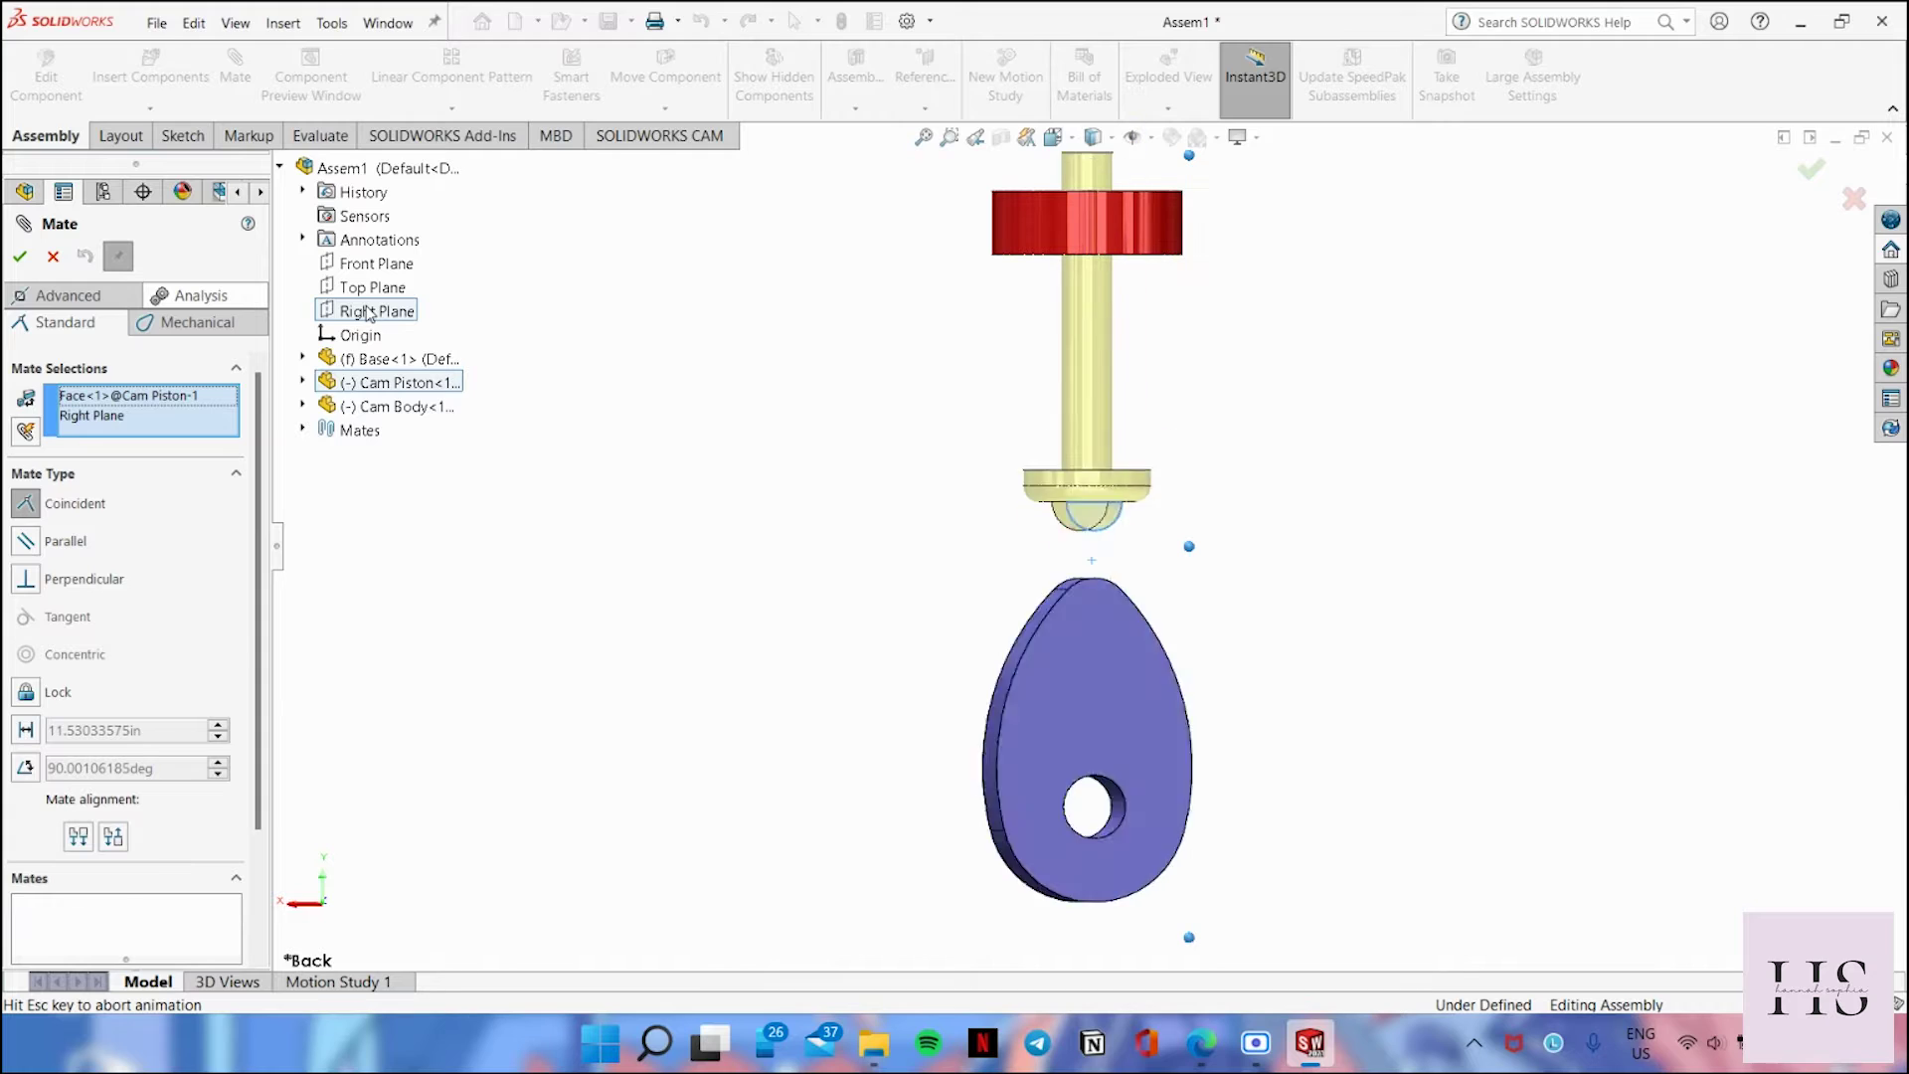
pyautogui.scroll(4, 1128, 411)
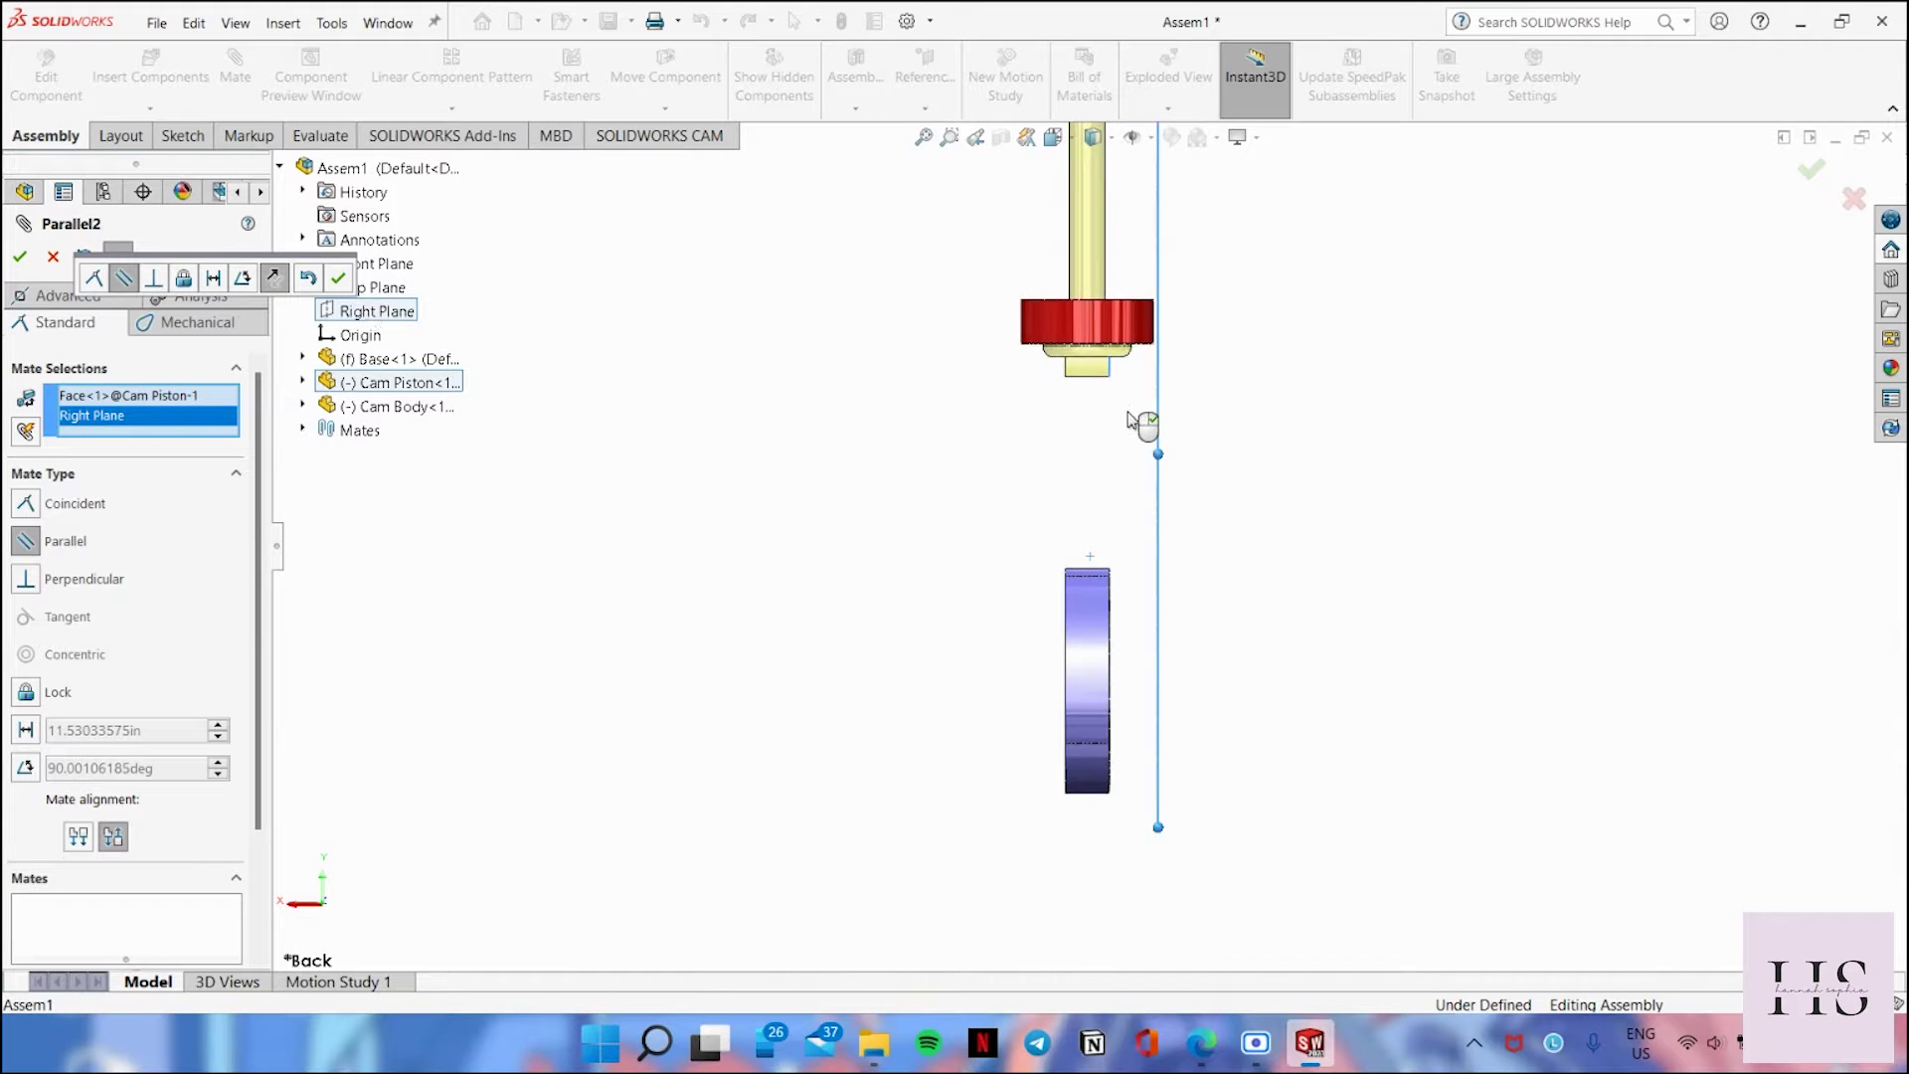
pyautogui.click(333, 282)
pyautogui.moveTo(962, 498); pyautogui.dragTo(1034, 565, button='middle')
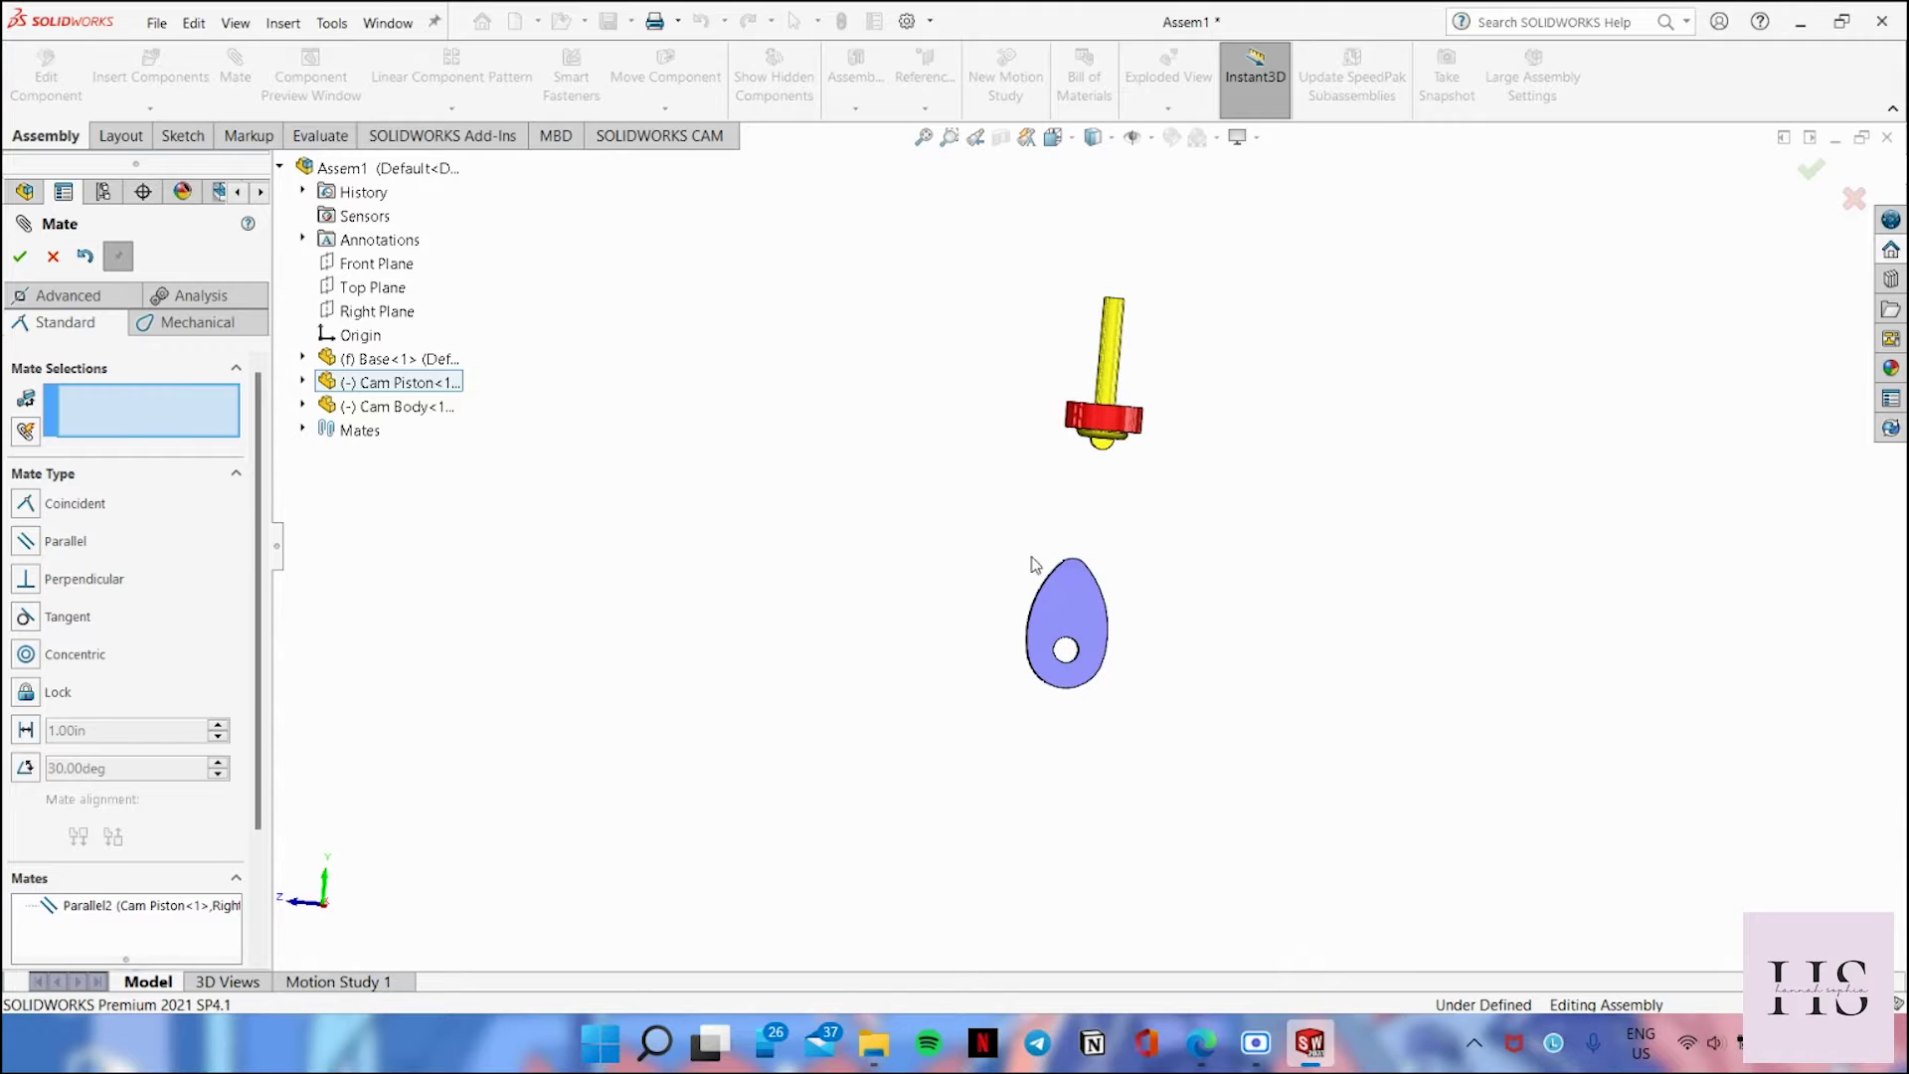
pyautogui.click(52, 257)
# Step: Slide the piston down towards the cam and align the Cam Body's narrow end just beneath the piston tip
pyautogui.moveTo(1102, 444); pyautogui.dragTo(1076, 546)
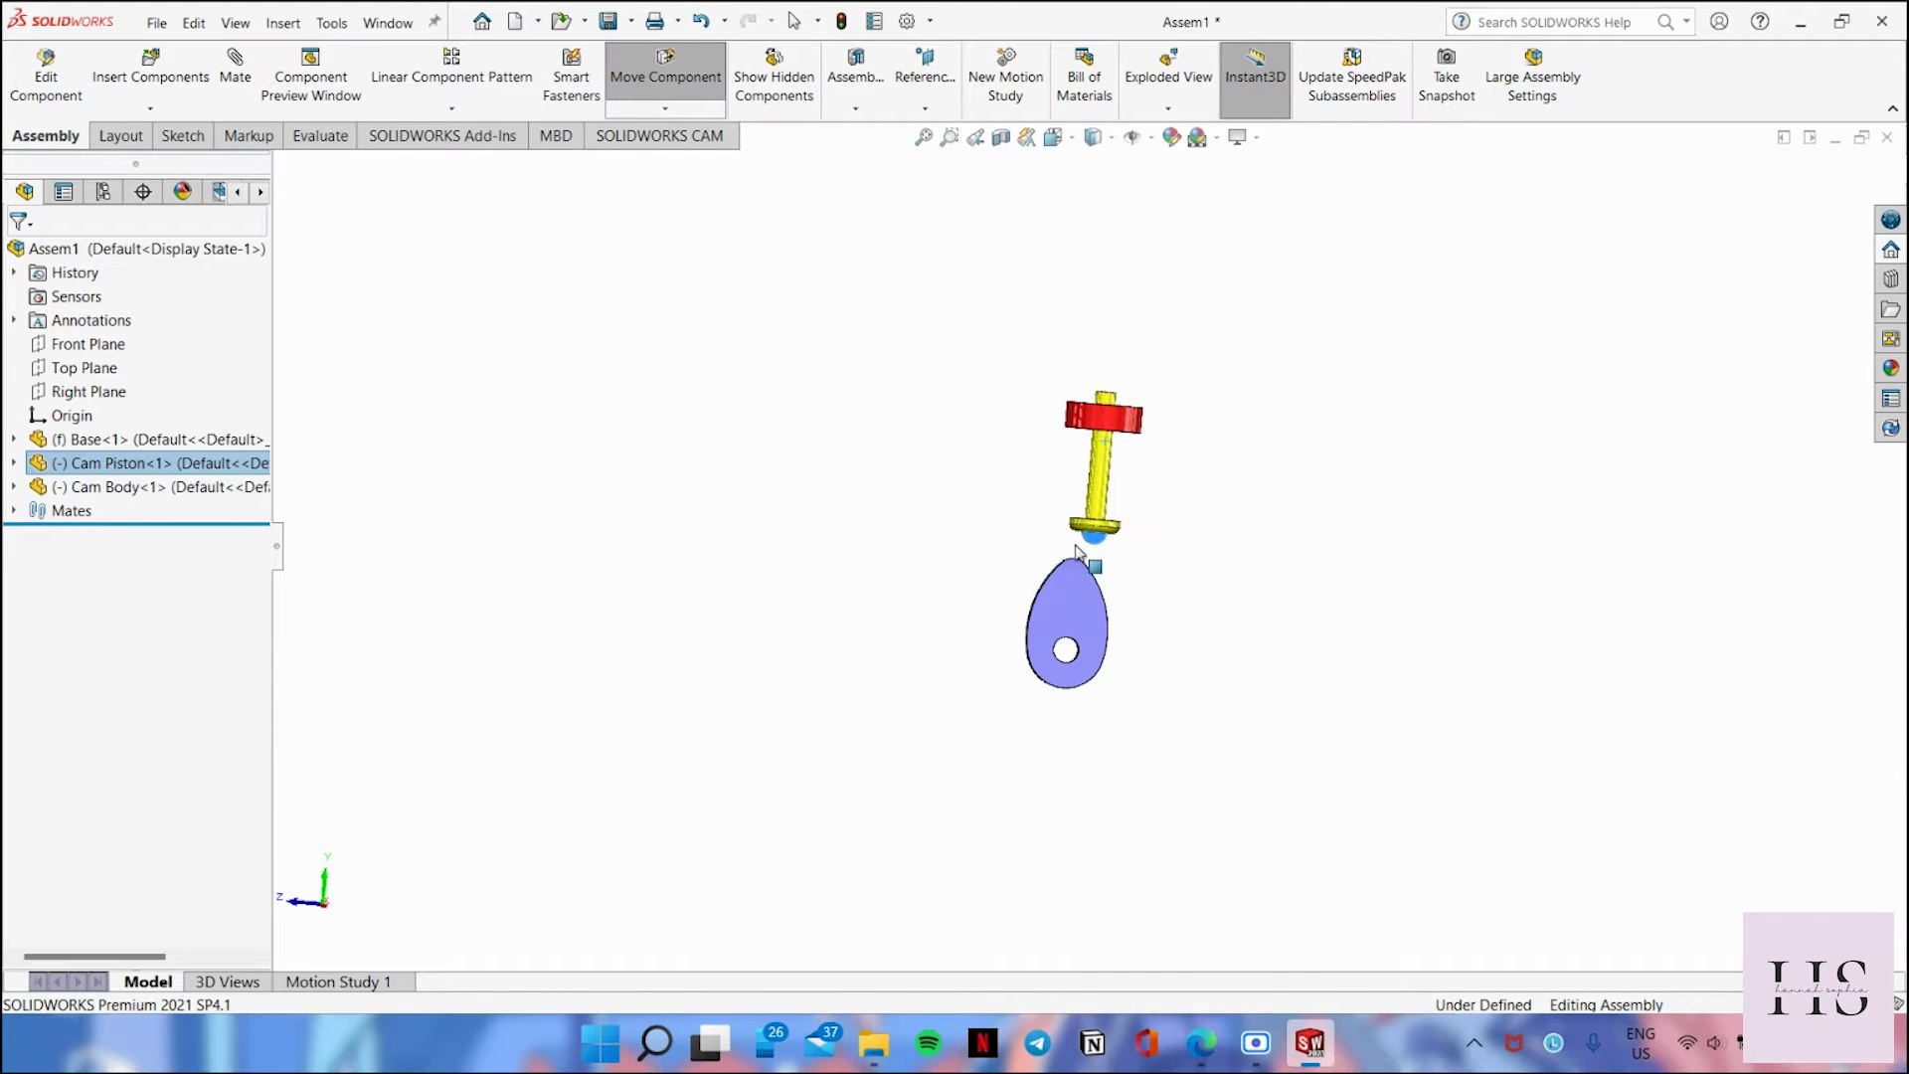
pyautogui.scroll(-5, 1121, 568)
pyautogui.moveTo(1167, 648); pyautogui.dragTo(1214, 631)
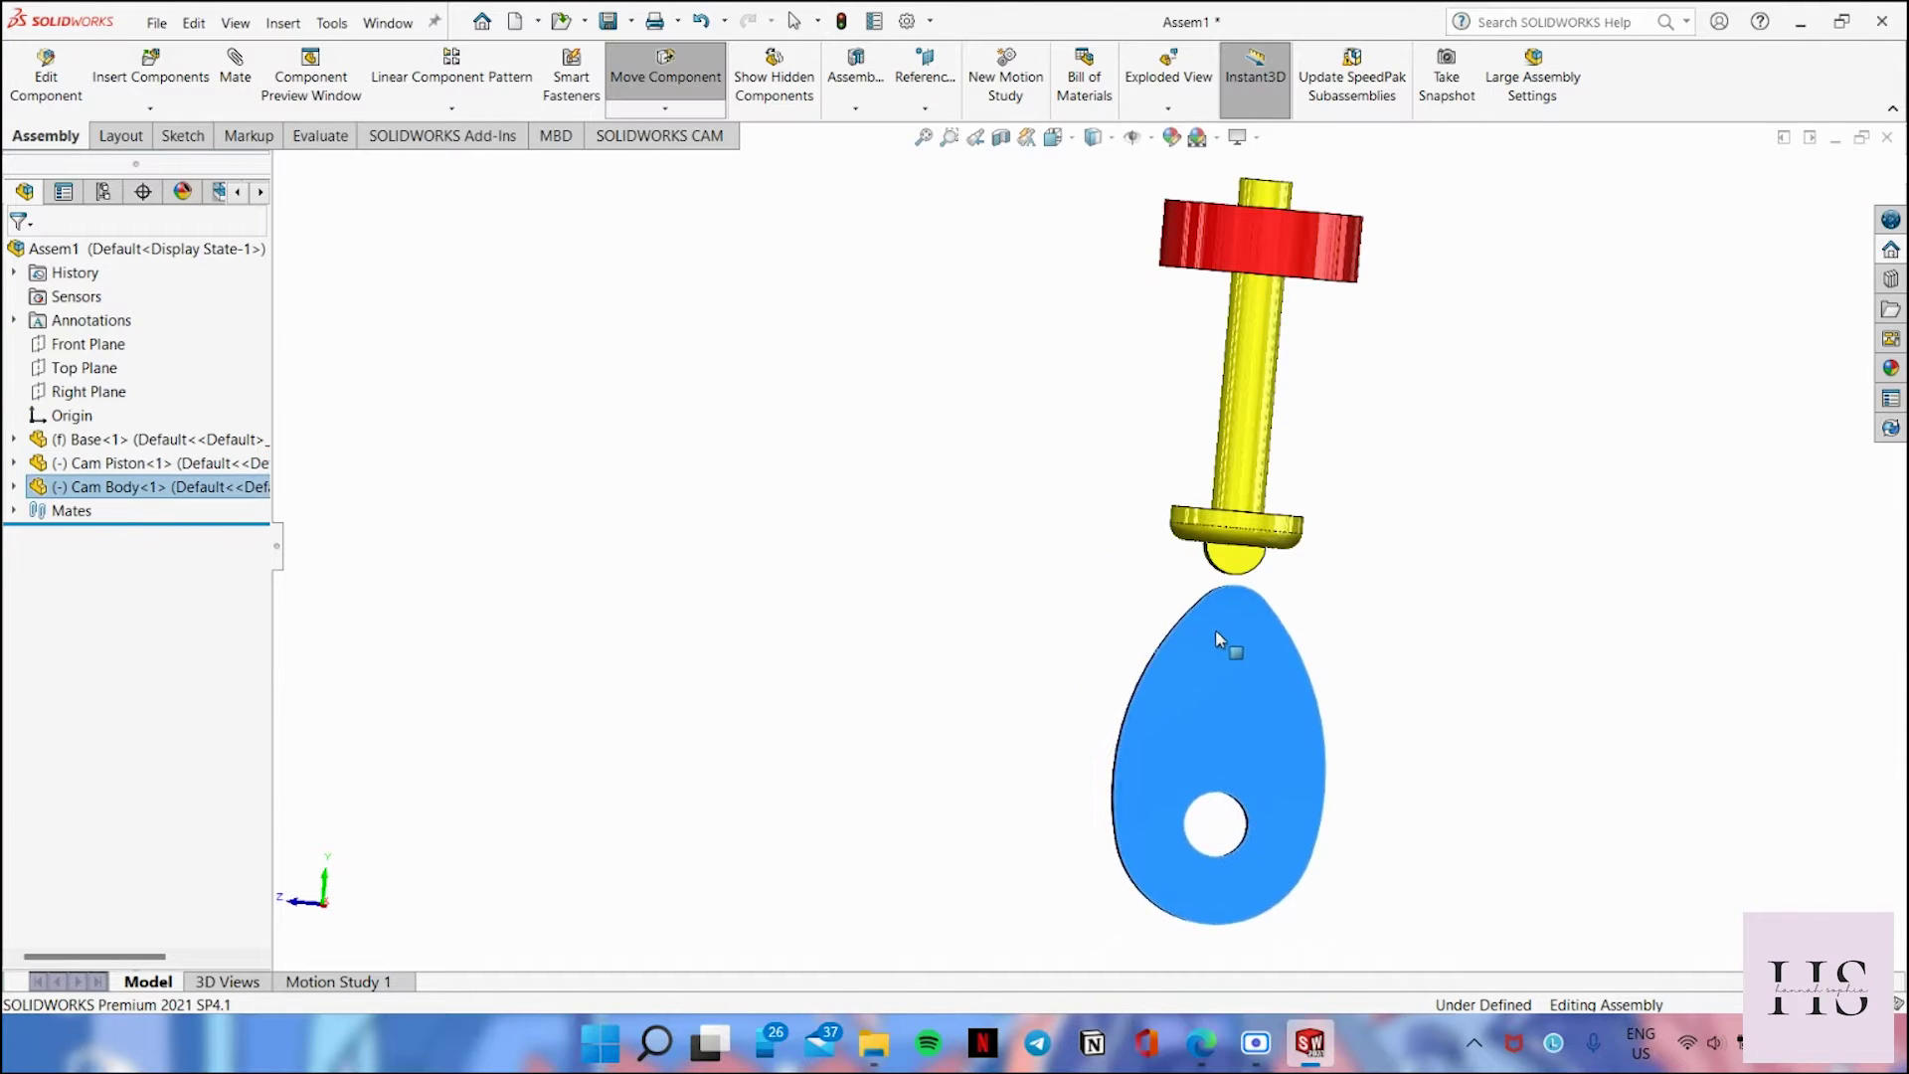
pyautogui.click(1232, 574)
pyautogui.moveTo(1229, 574); pyautogui.dragTo(1233, 583)
pyautogui.click(1217, 698)
pyautogui.moveTo(915, 549); pyautogui.dragTo(1021, 601, button='middle')
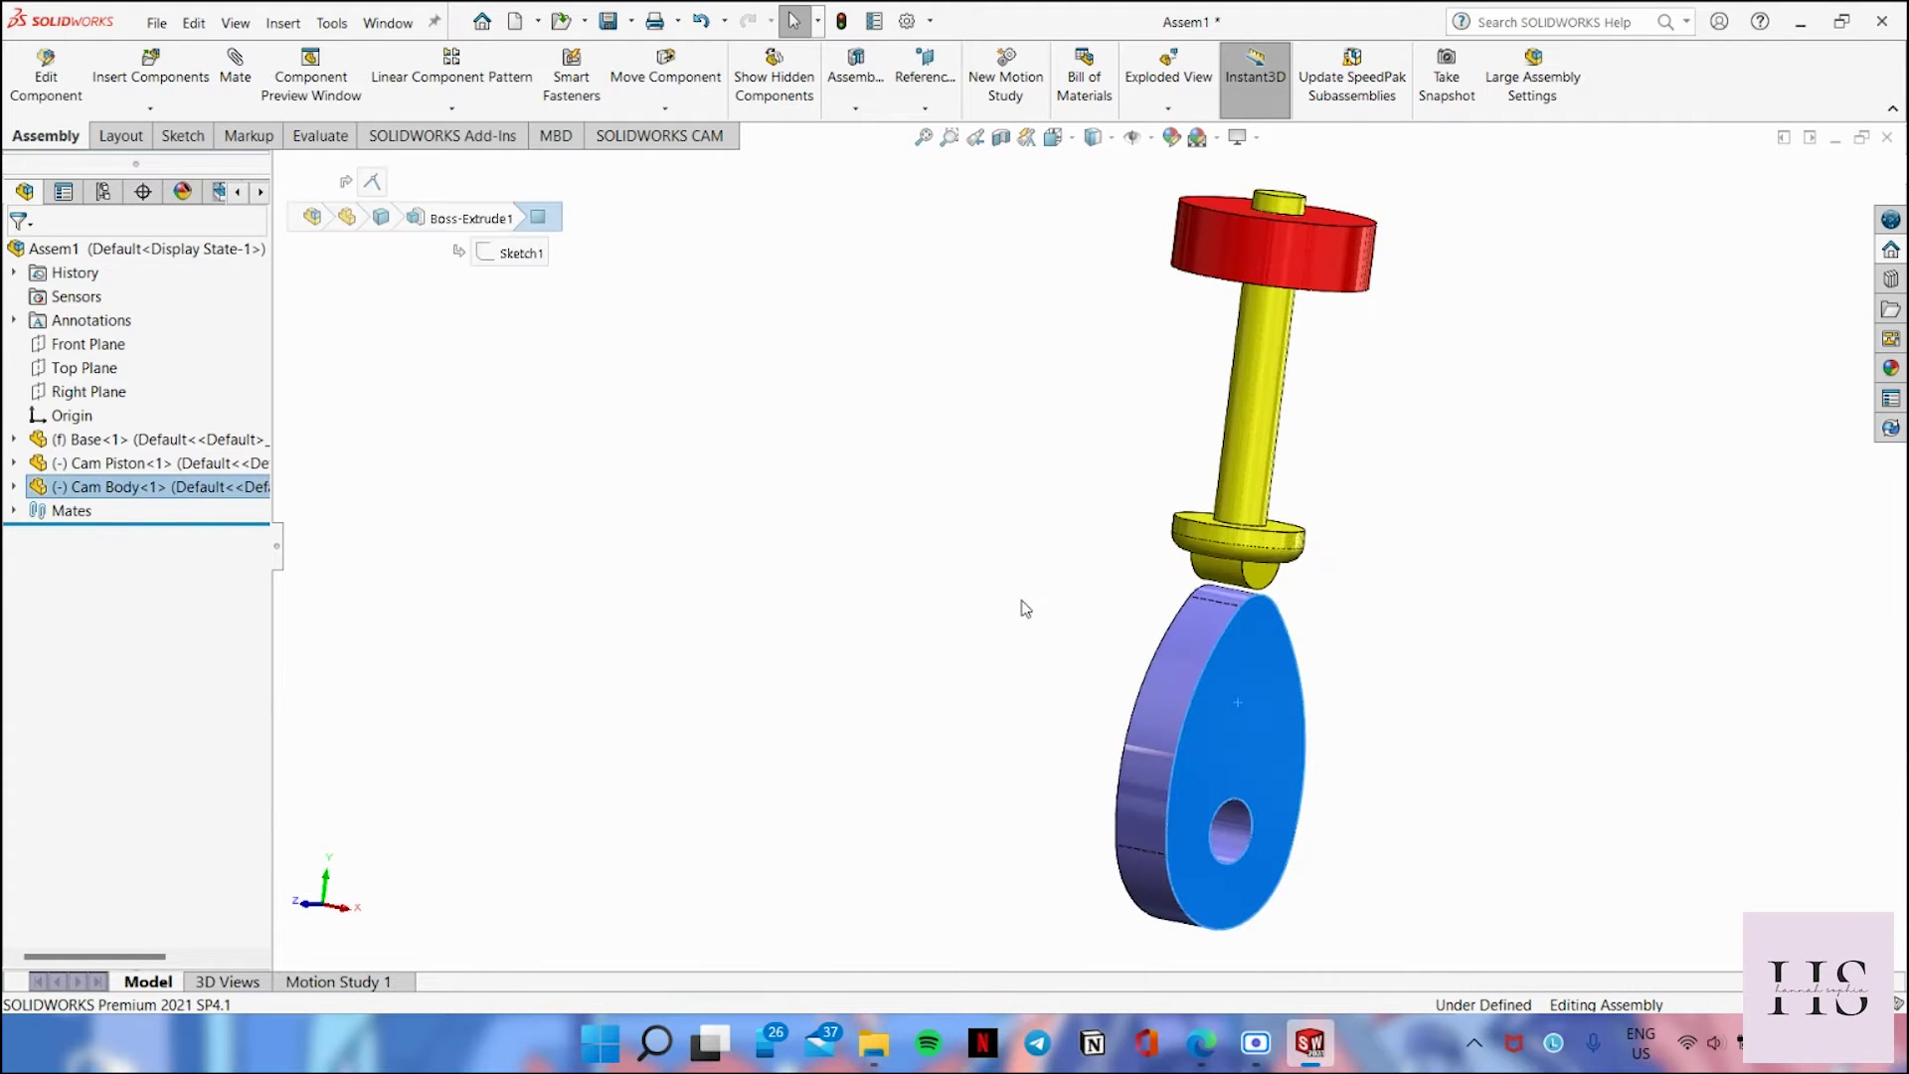
pyautogui.click(1025, 608)
# Step: Insert the Cam Shaft part and place it in open space beside the lower part of the Cam Body
pyautogui.click(183, 69)
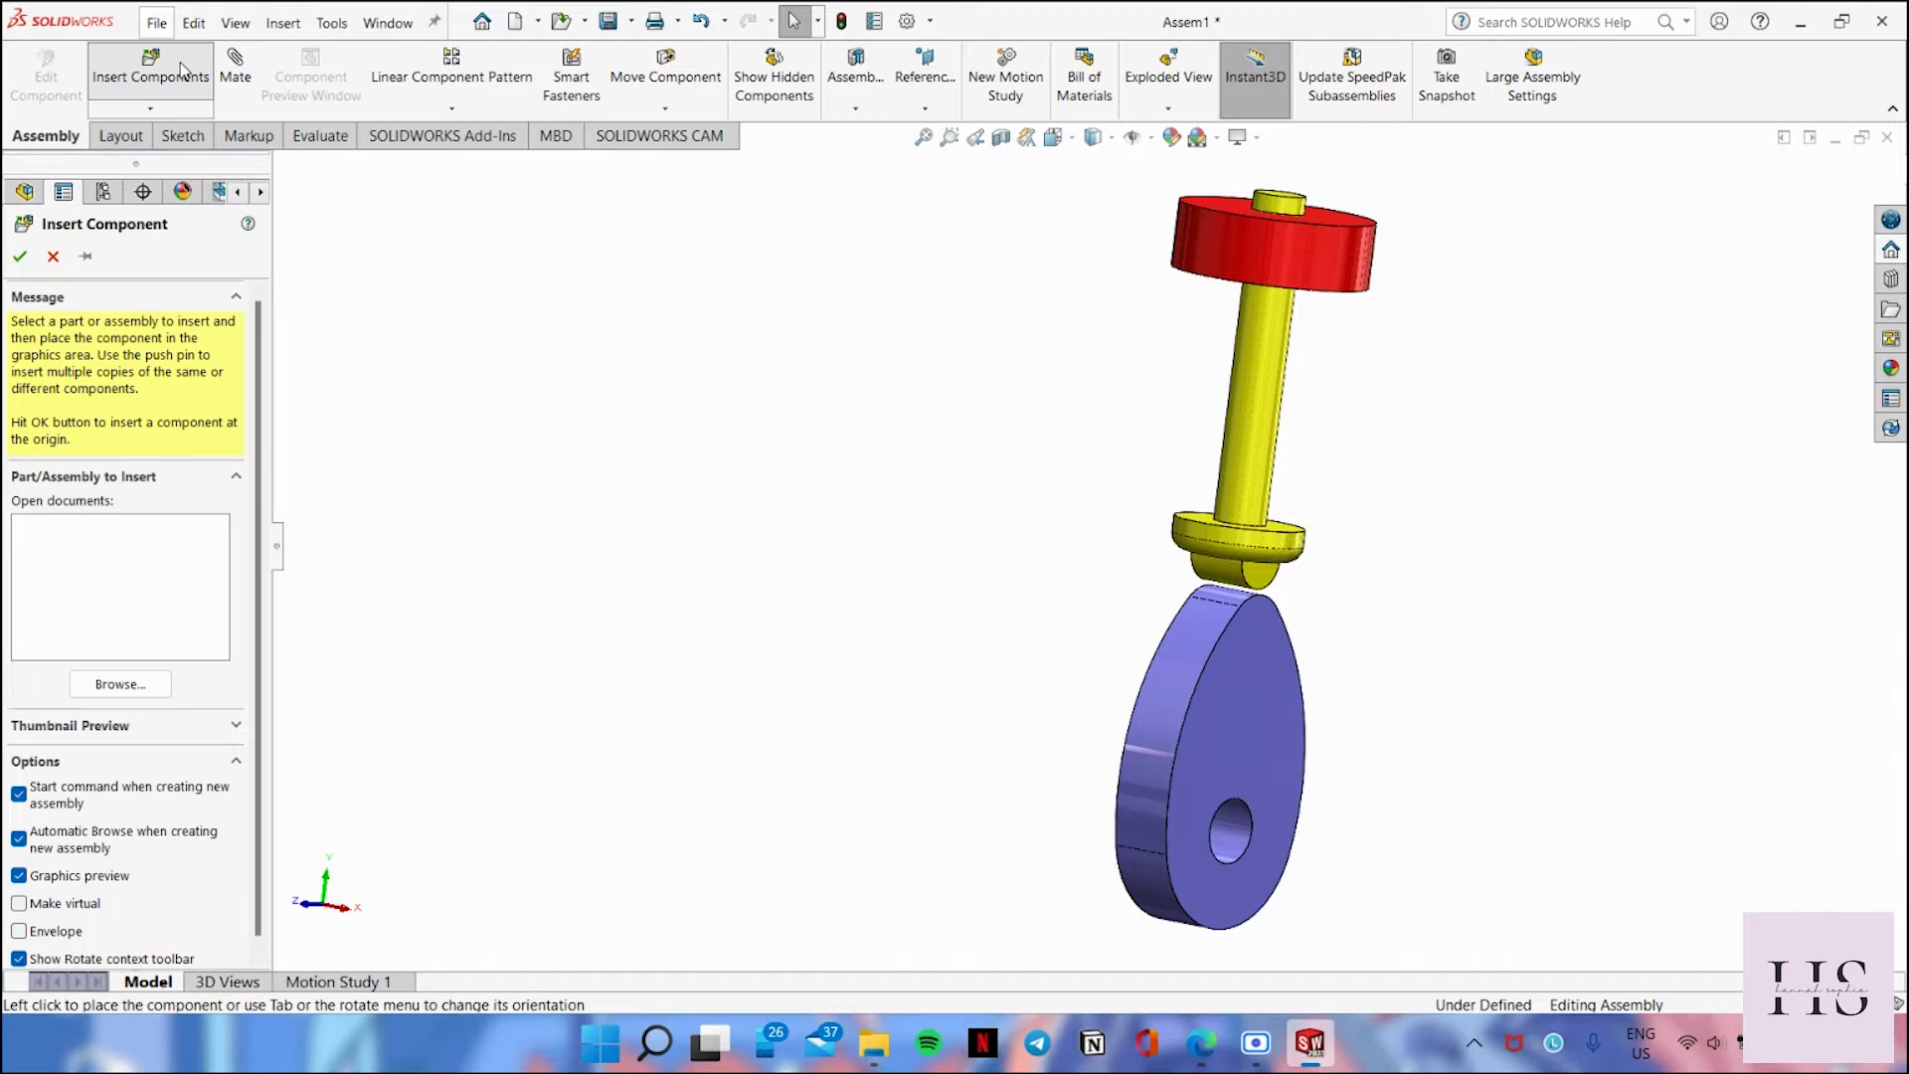
pyautogui.click(894, 496)
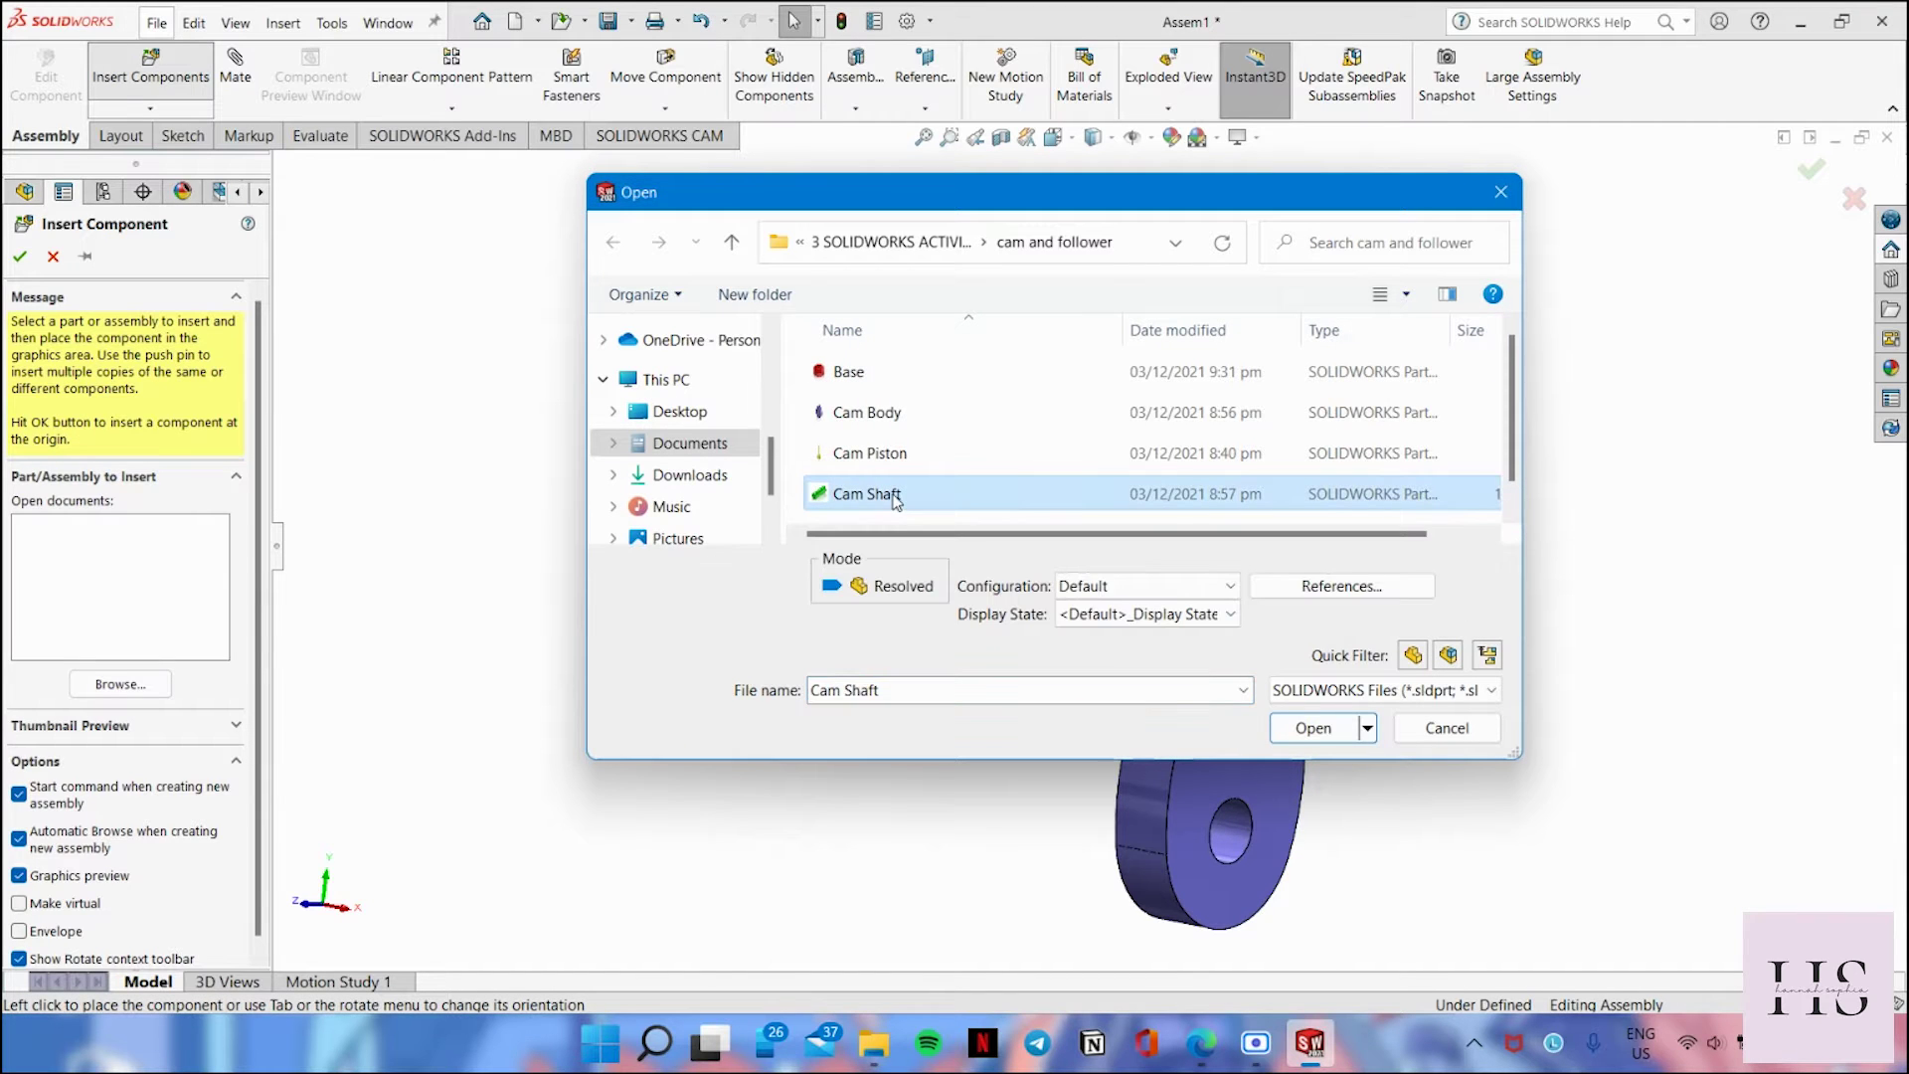
pyautogui.click(1312, 729)
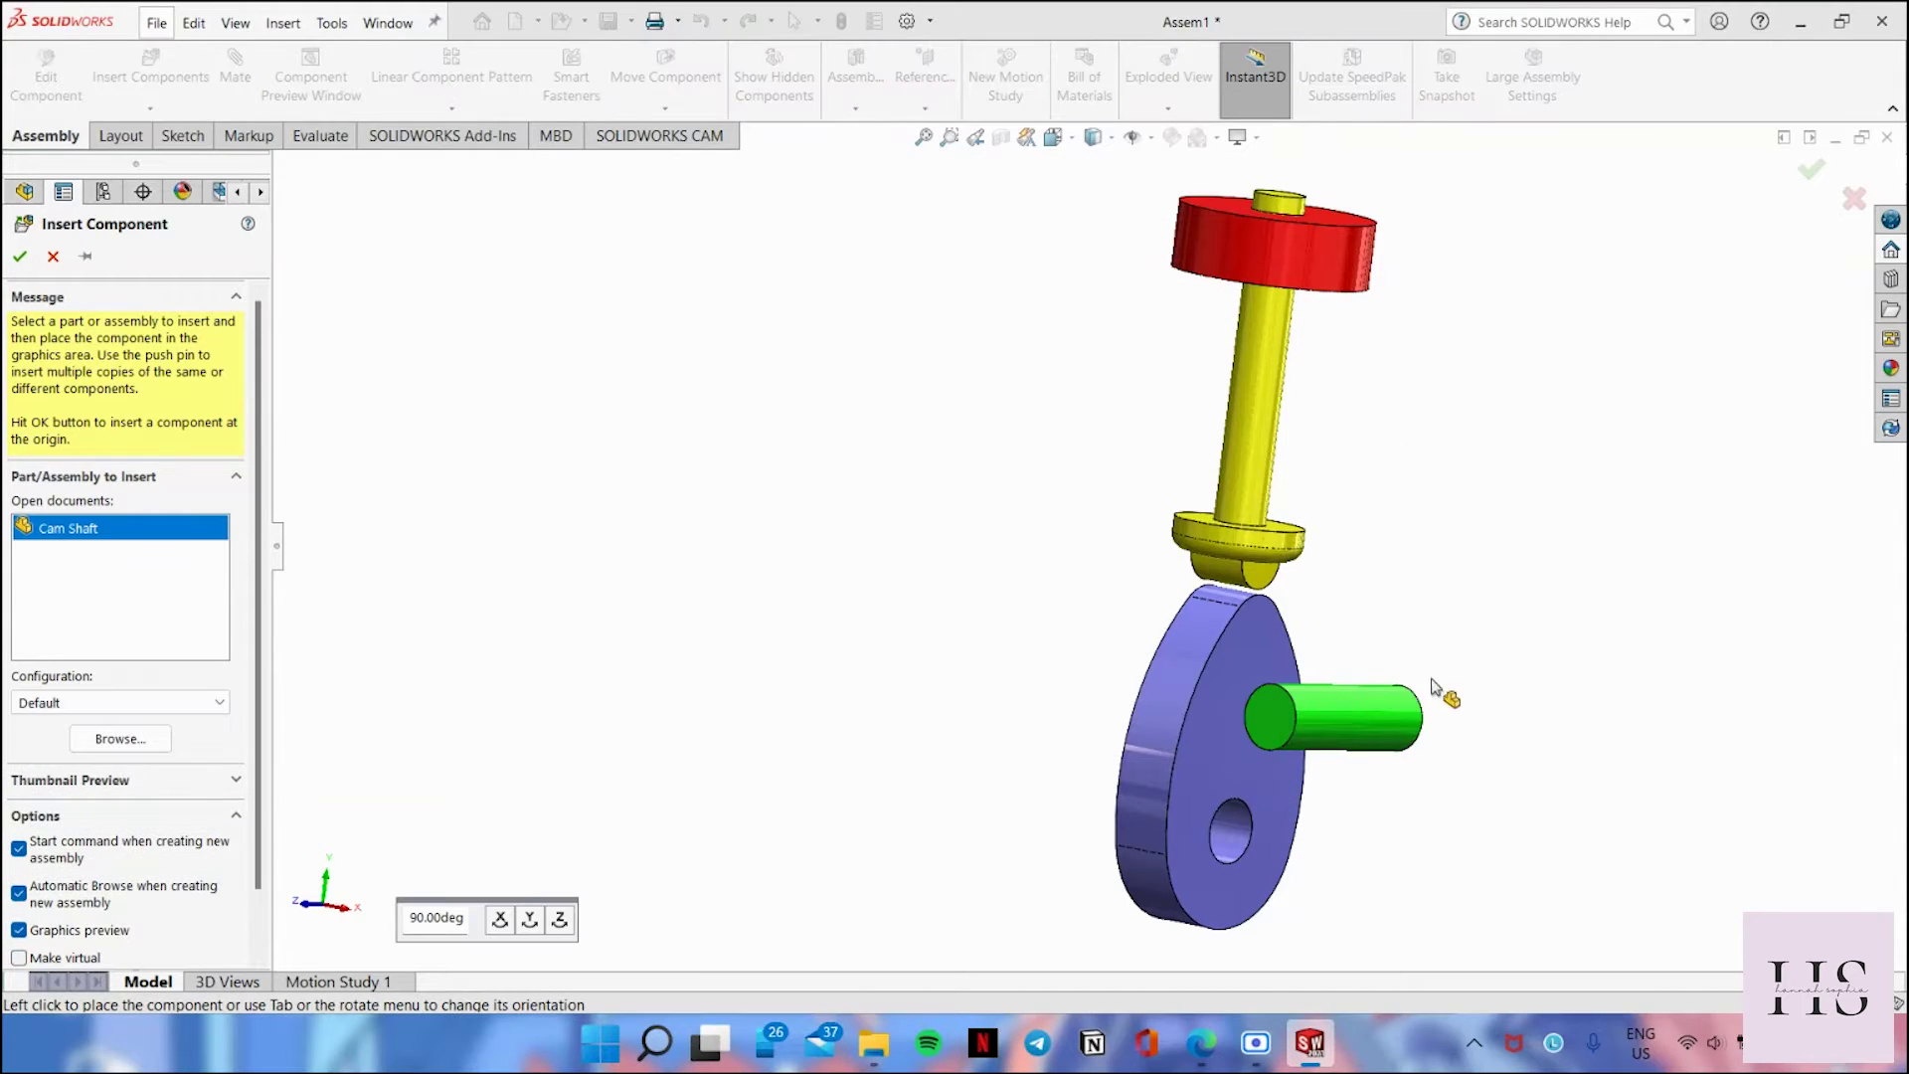
pyautogui.click(1508, 767)
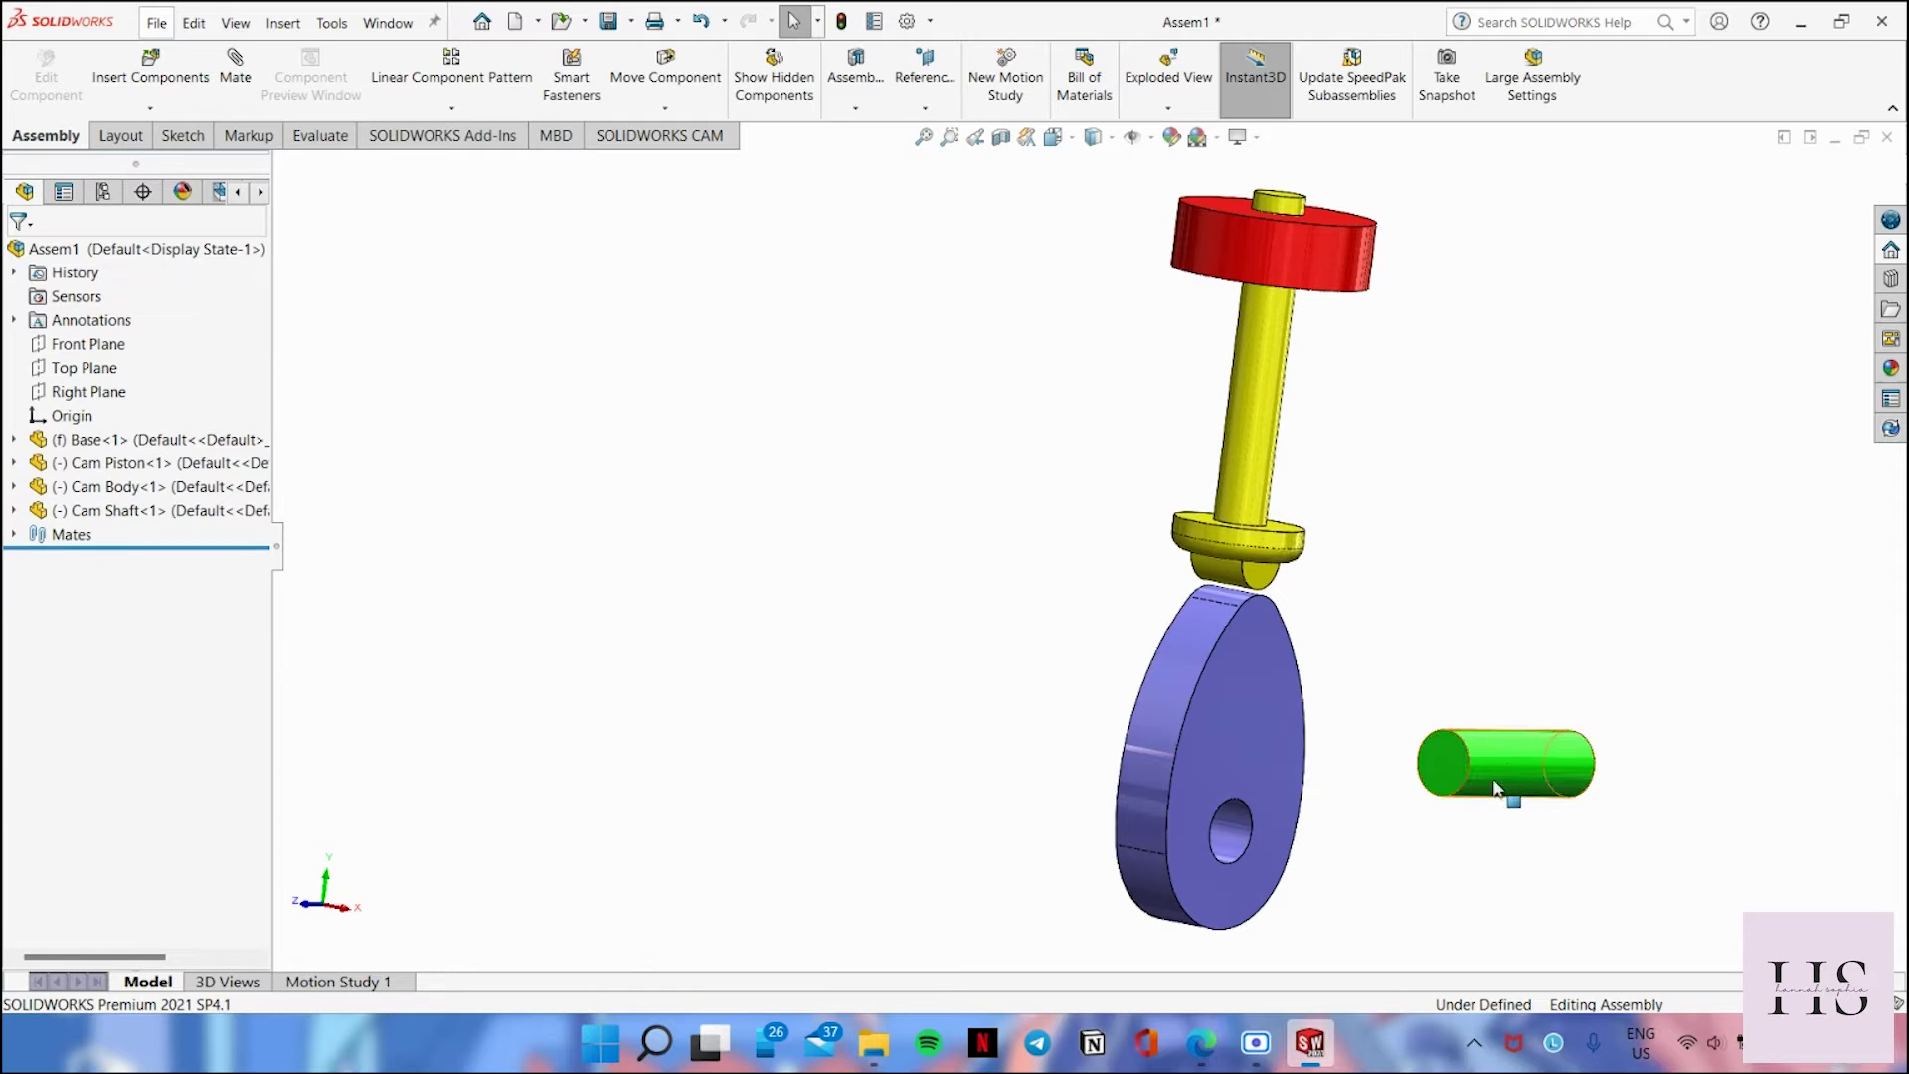
# Step: Mate the Cam Shaft's cylindrical face concentric with the hole in the Cam Body
pyautogui.click(1506, 777)
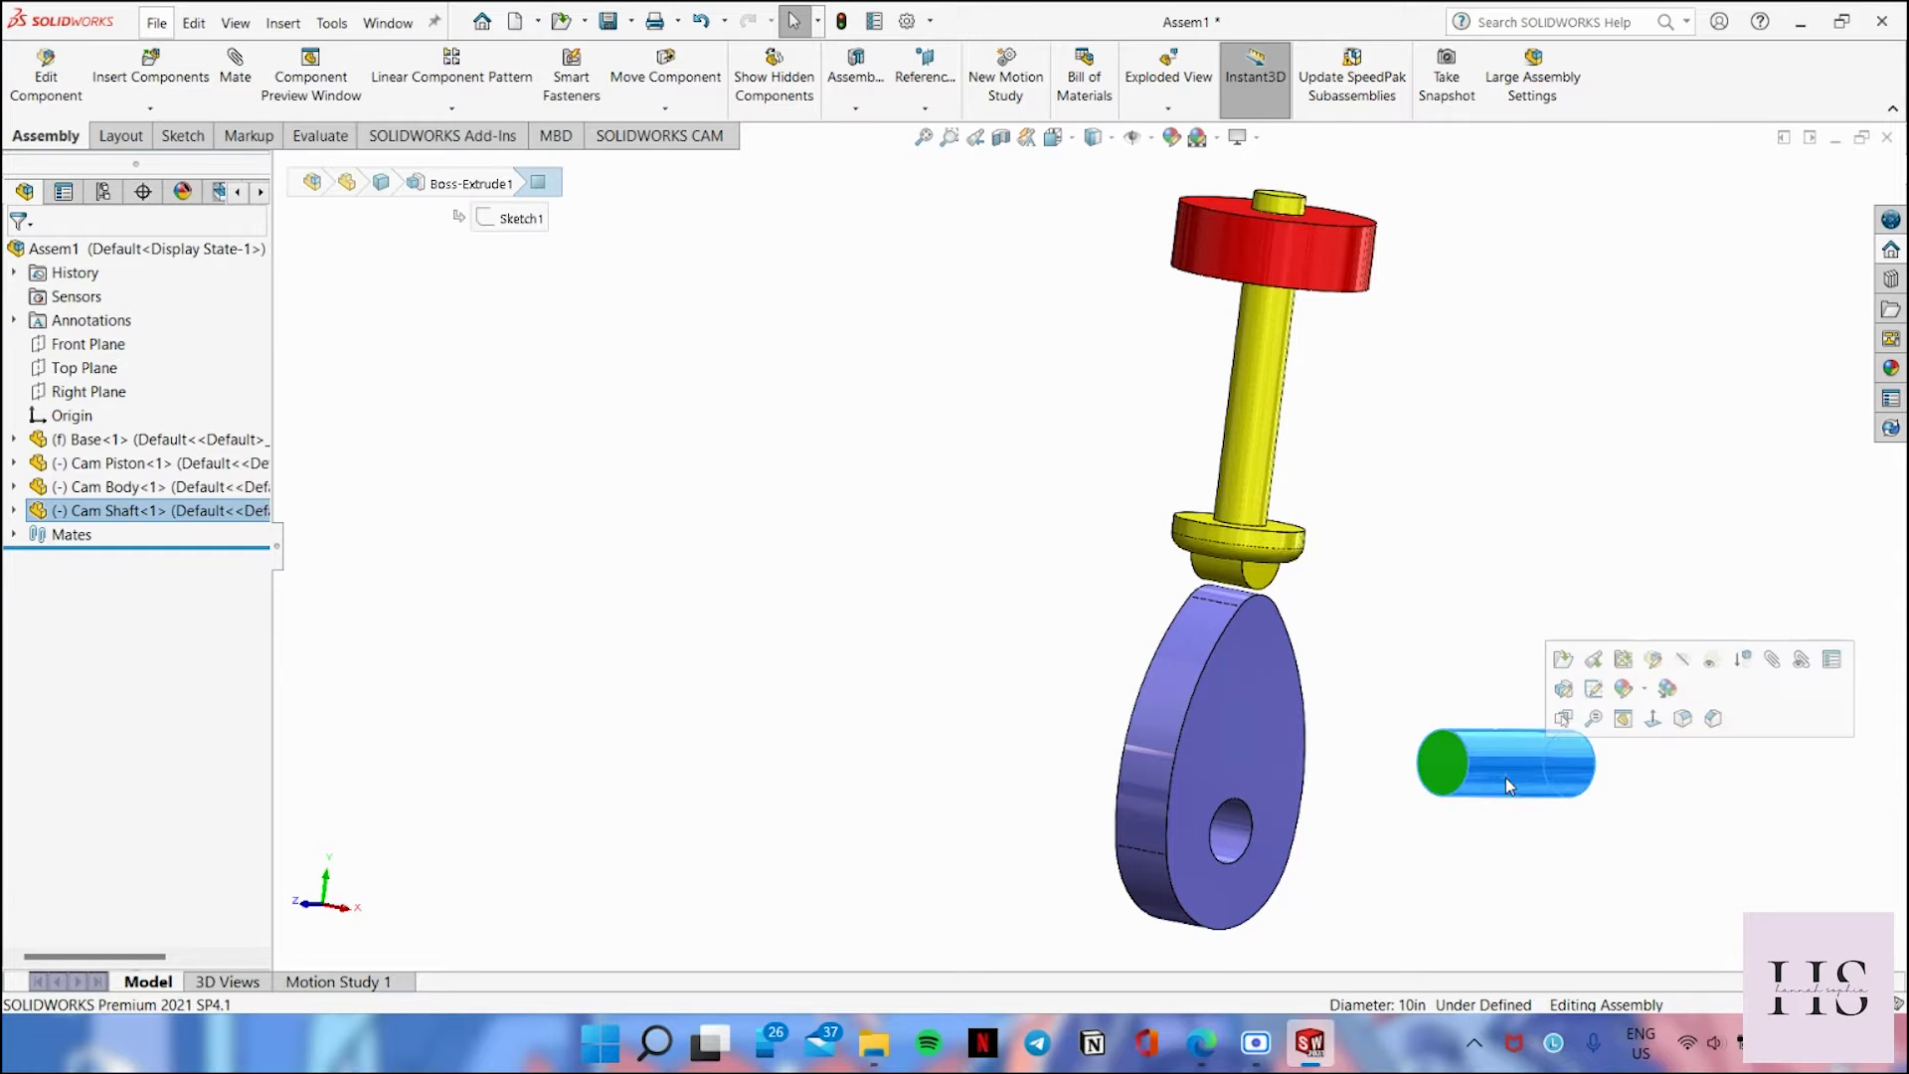
pyautogui.click(1767, 664)
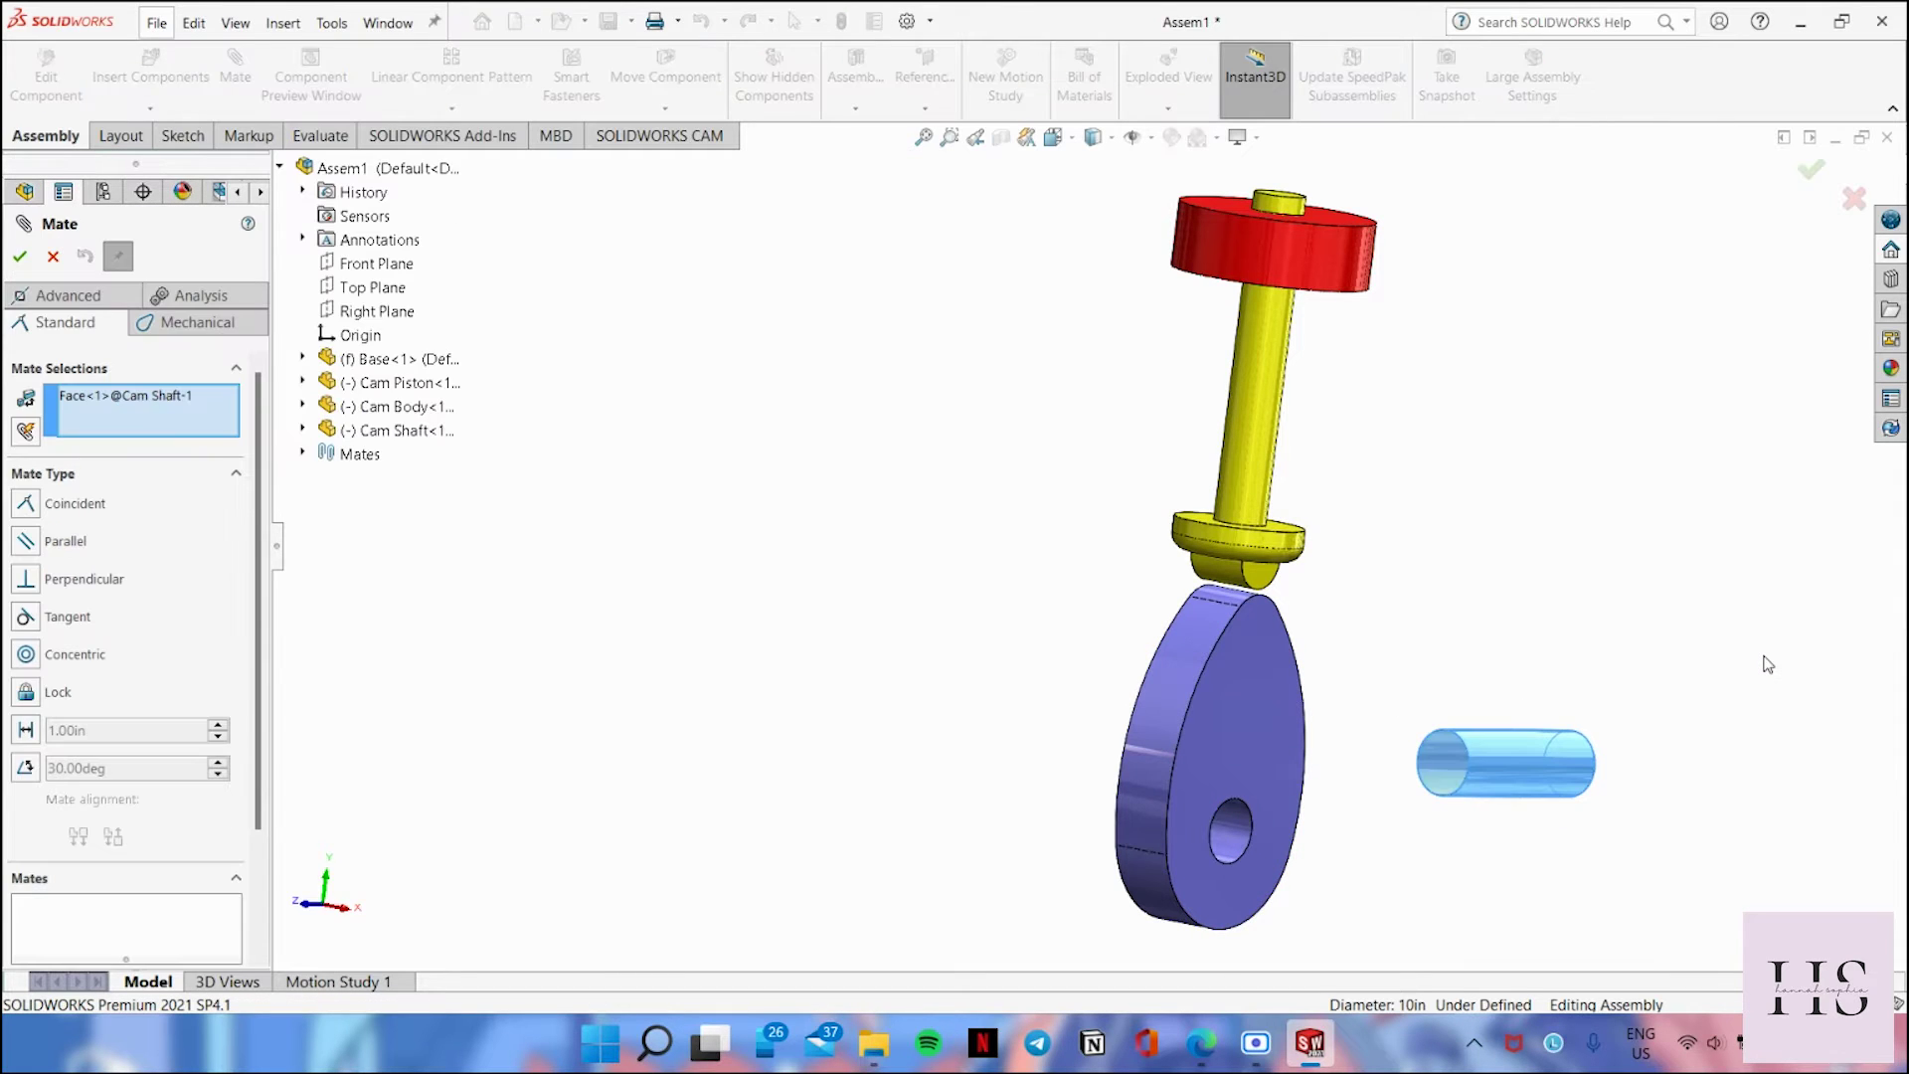
pyautogui.click(1240, 836)
pyautogui.click(1553, 853)
pyautogui.moveTo(1564, 886); pyautogui.dragTo(1609, 887, button='middle')
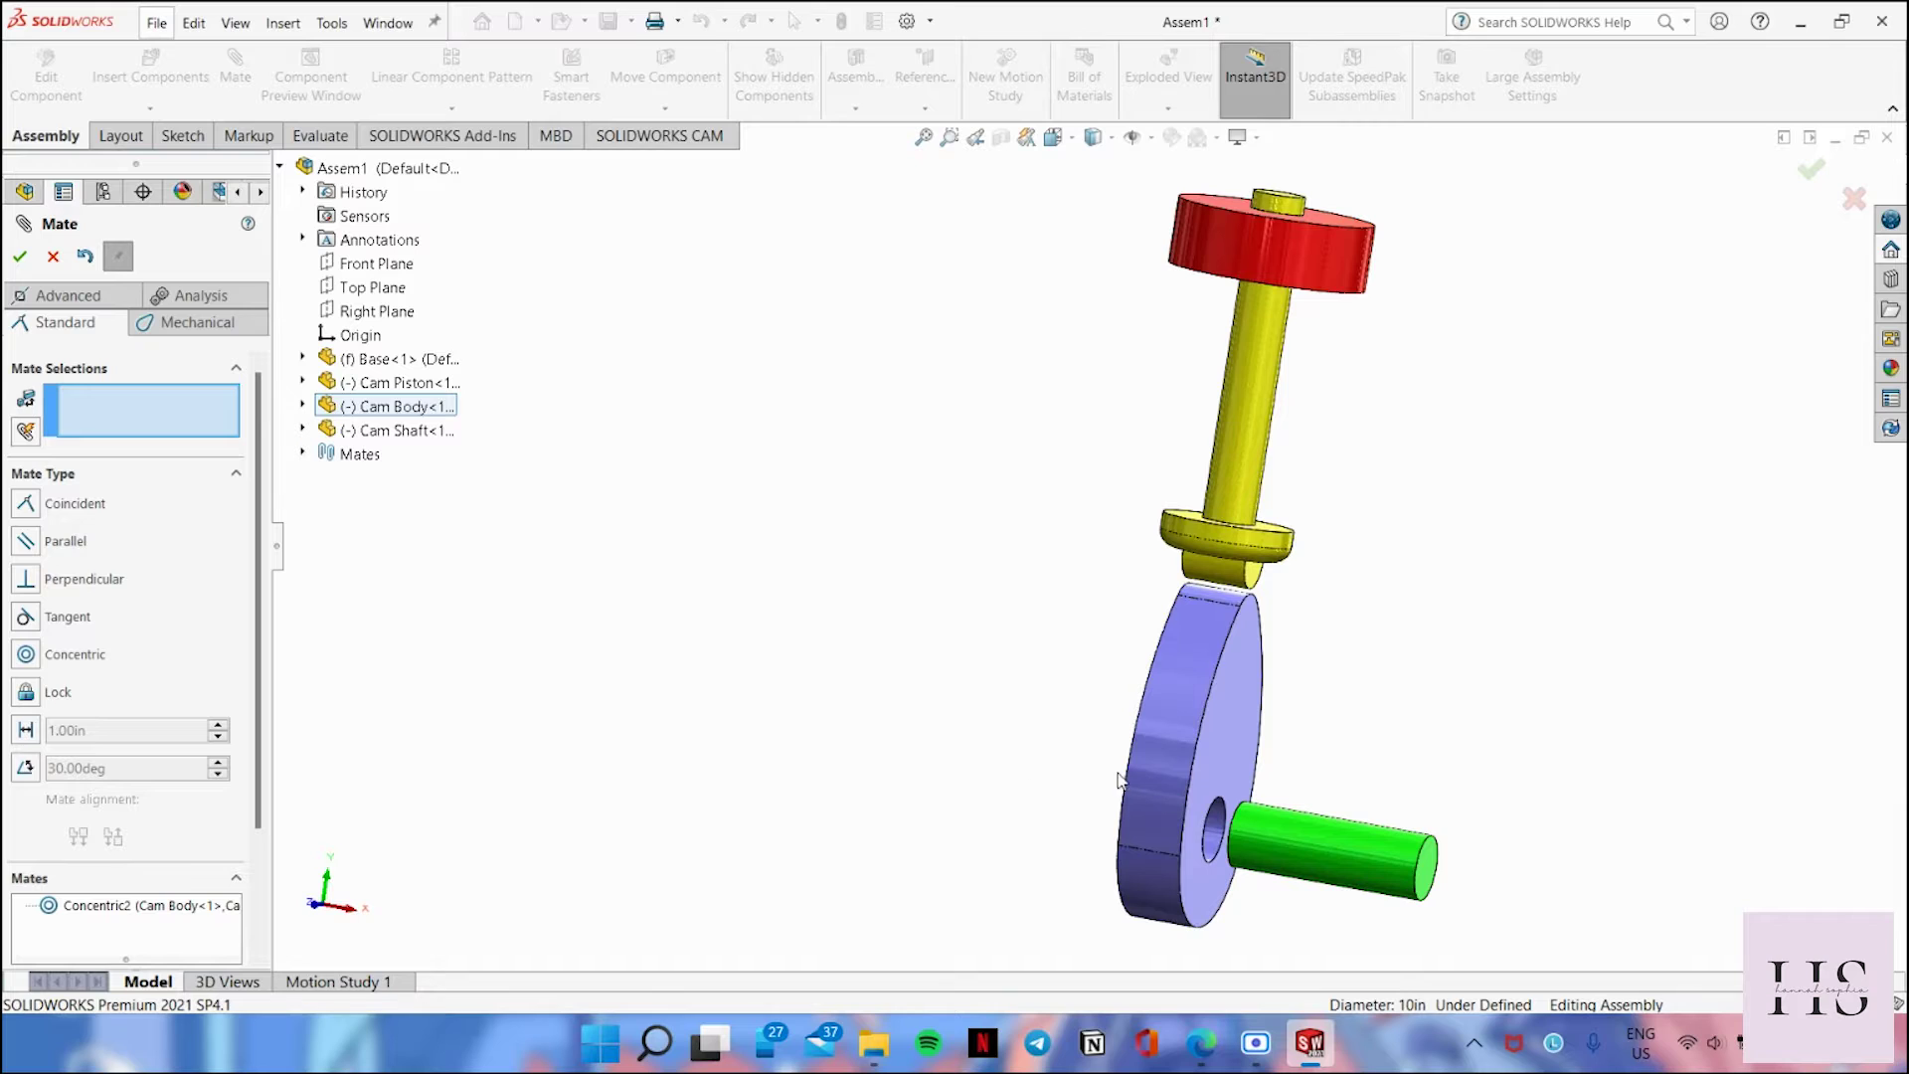
# Step: Add a centered Width mate with the Cam Body's two flat faces as width and the Cam Shaft's two end faces as tab
pyautogui.click(68, 295)
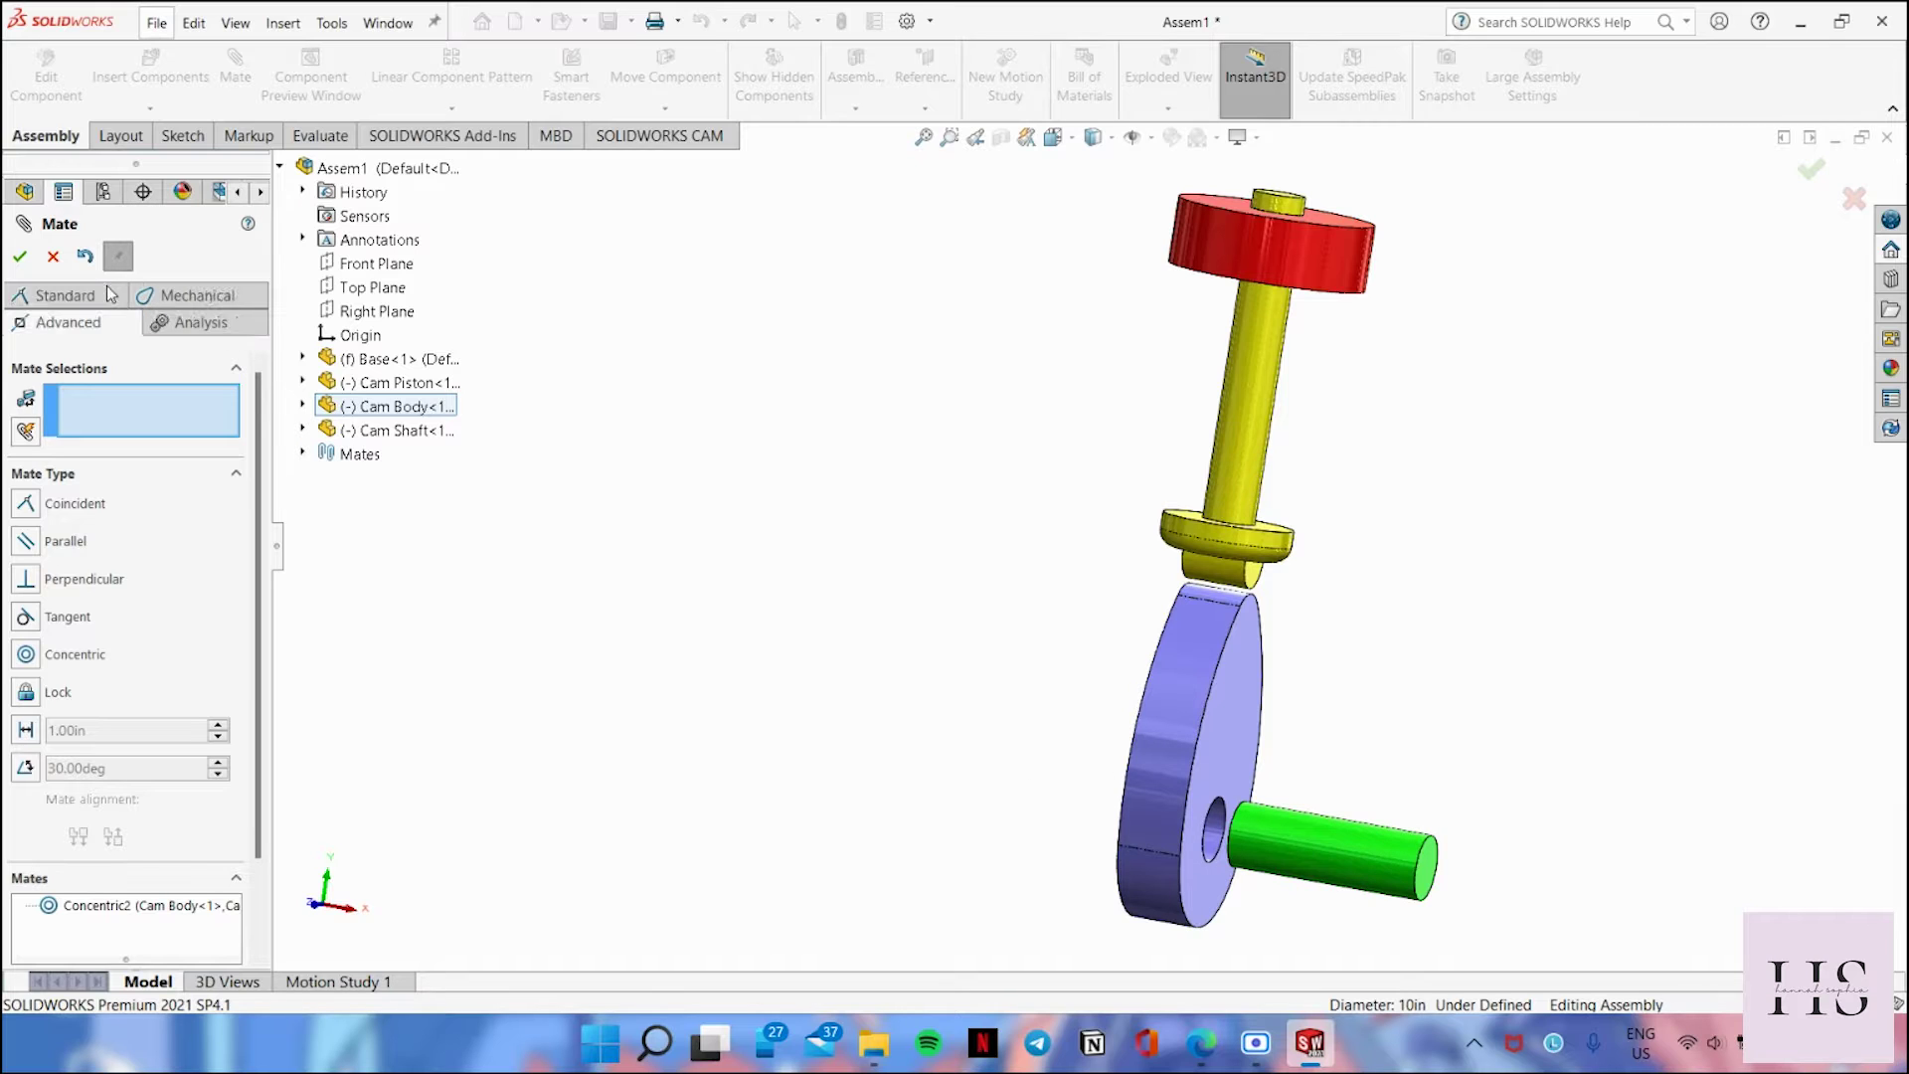
pyautogui.click(27, 570)
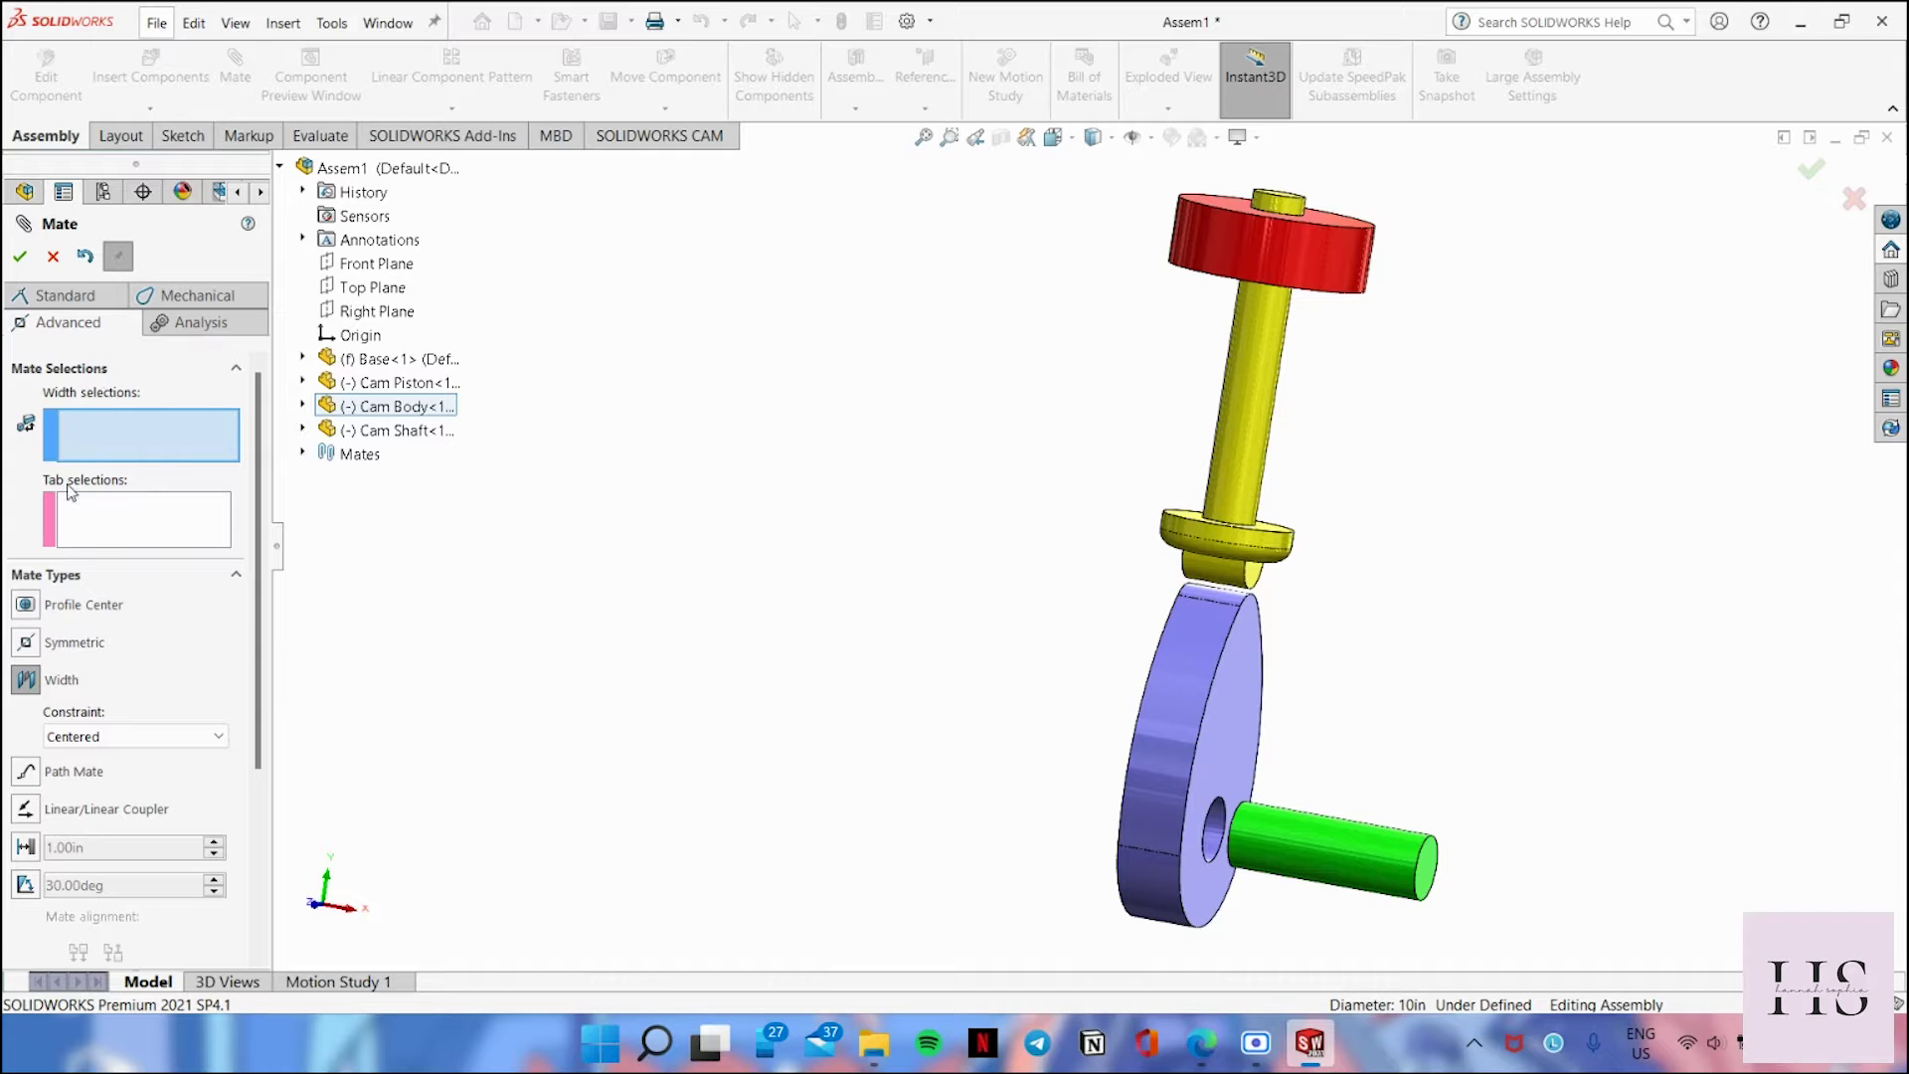
pyautogui.moveTo(1388, 742); pyautogui.dragTo(1310, 736, button='middle')
pyautogui.click(1231, 722)
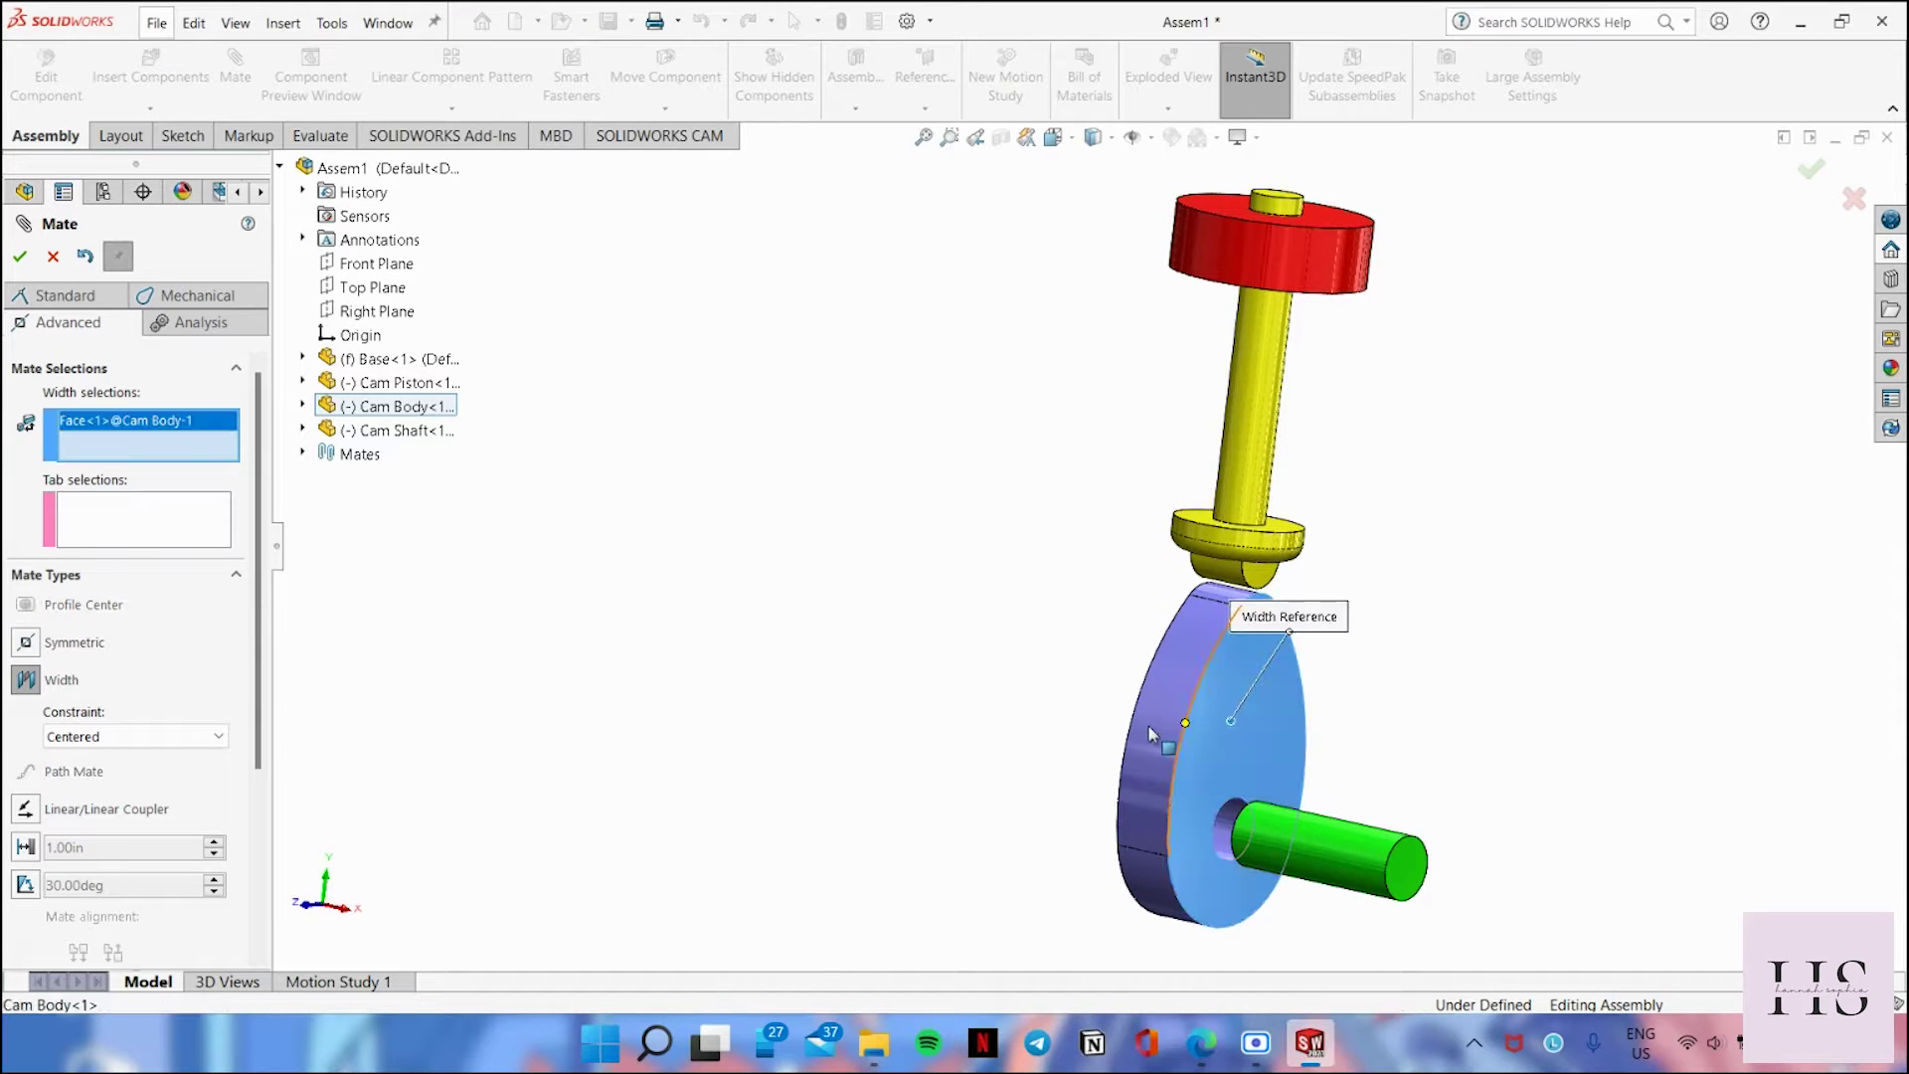
pyautogui.moveTo(1193, 695); pyautogui.dragTo(1271, 752, button='middle')
pyautogui.click(1199, 740)
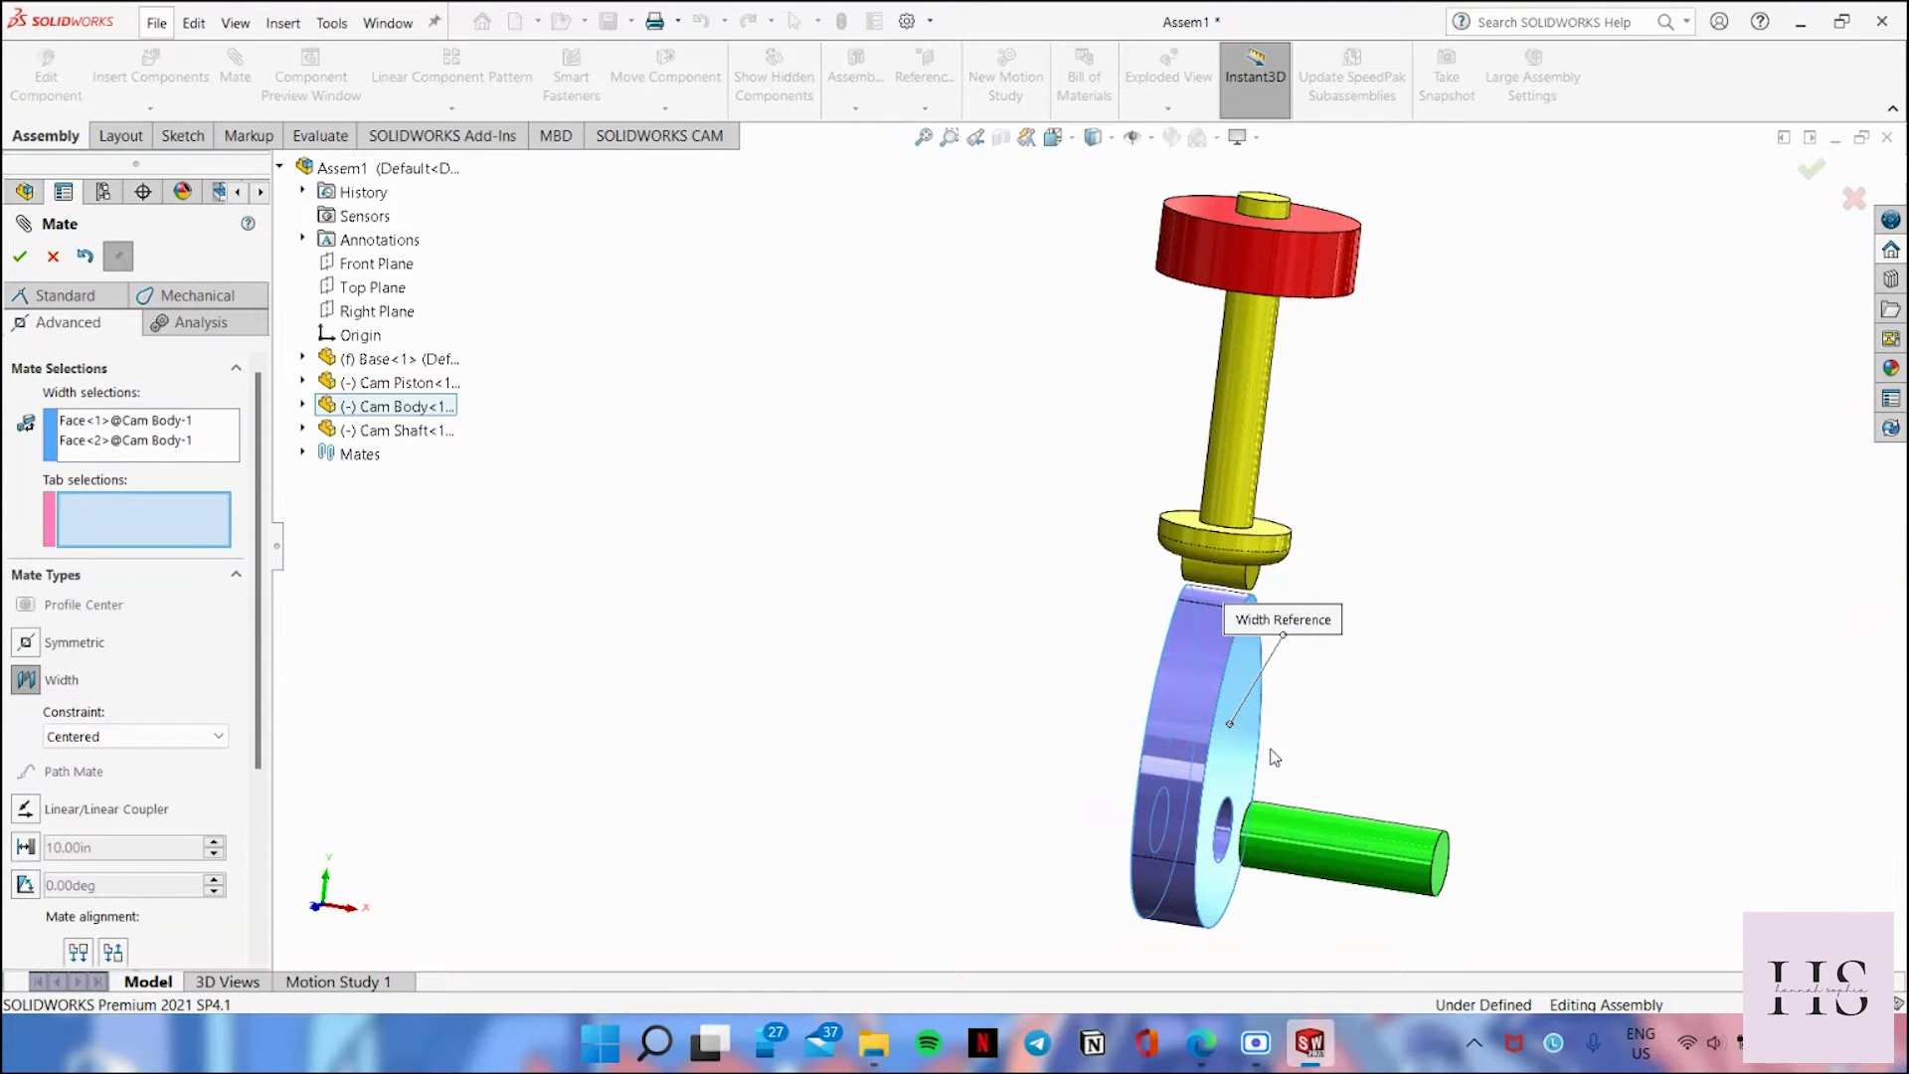
pyautogui.moveTo(1546, 861); pyautogui.dragTo(1412, 855, button='middle')
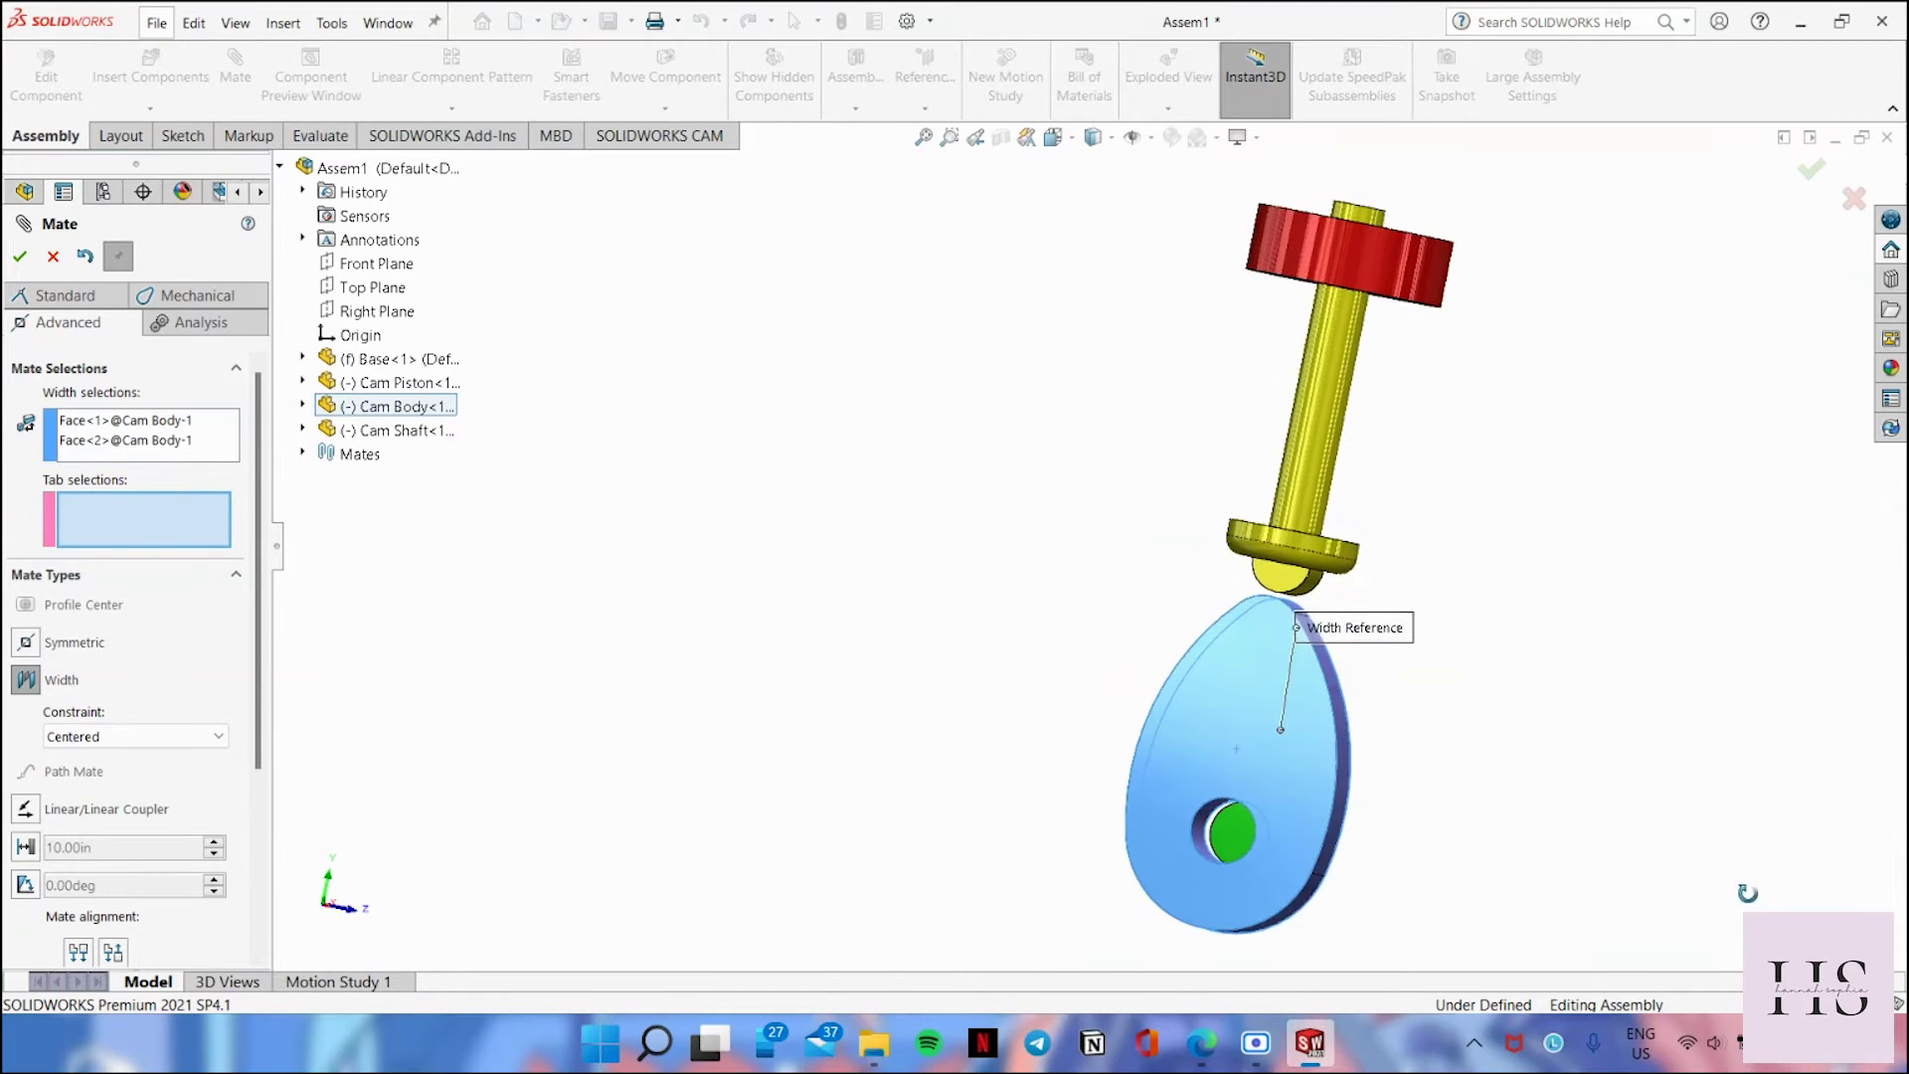
pyautogui.click(1230, 832)
pyautogui.moveTo(1577, 883); pyautogui.dragTo(1325, 888, button='middle')
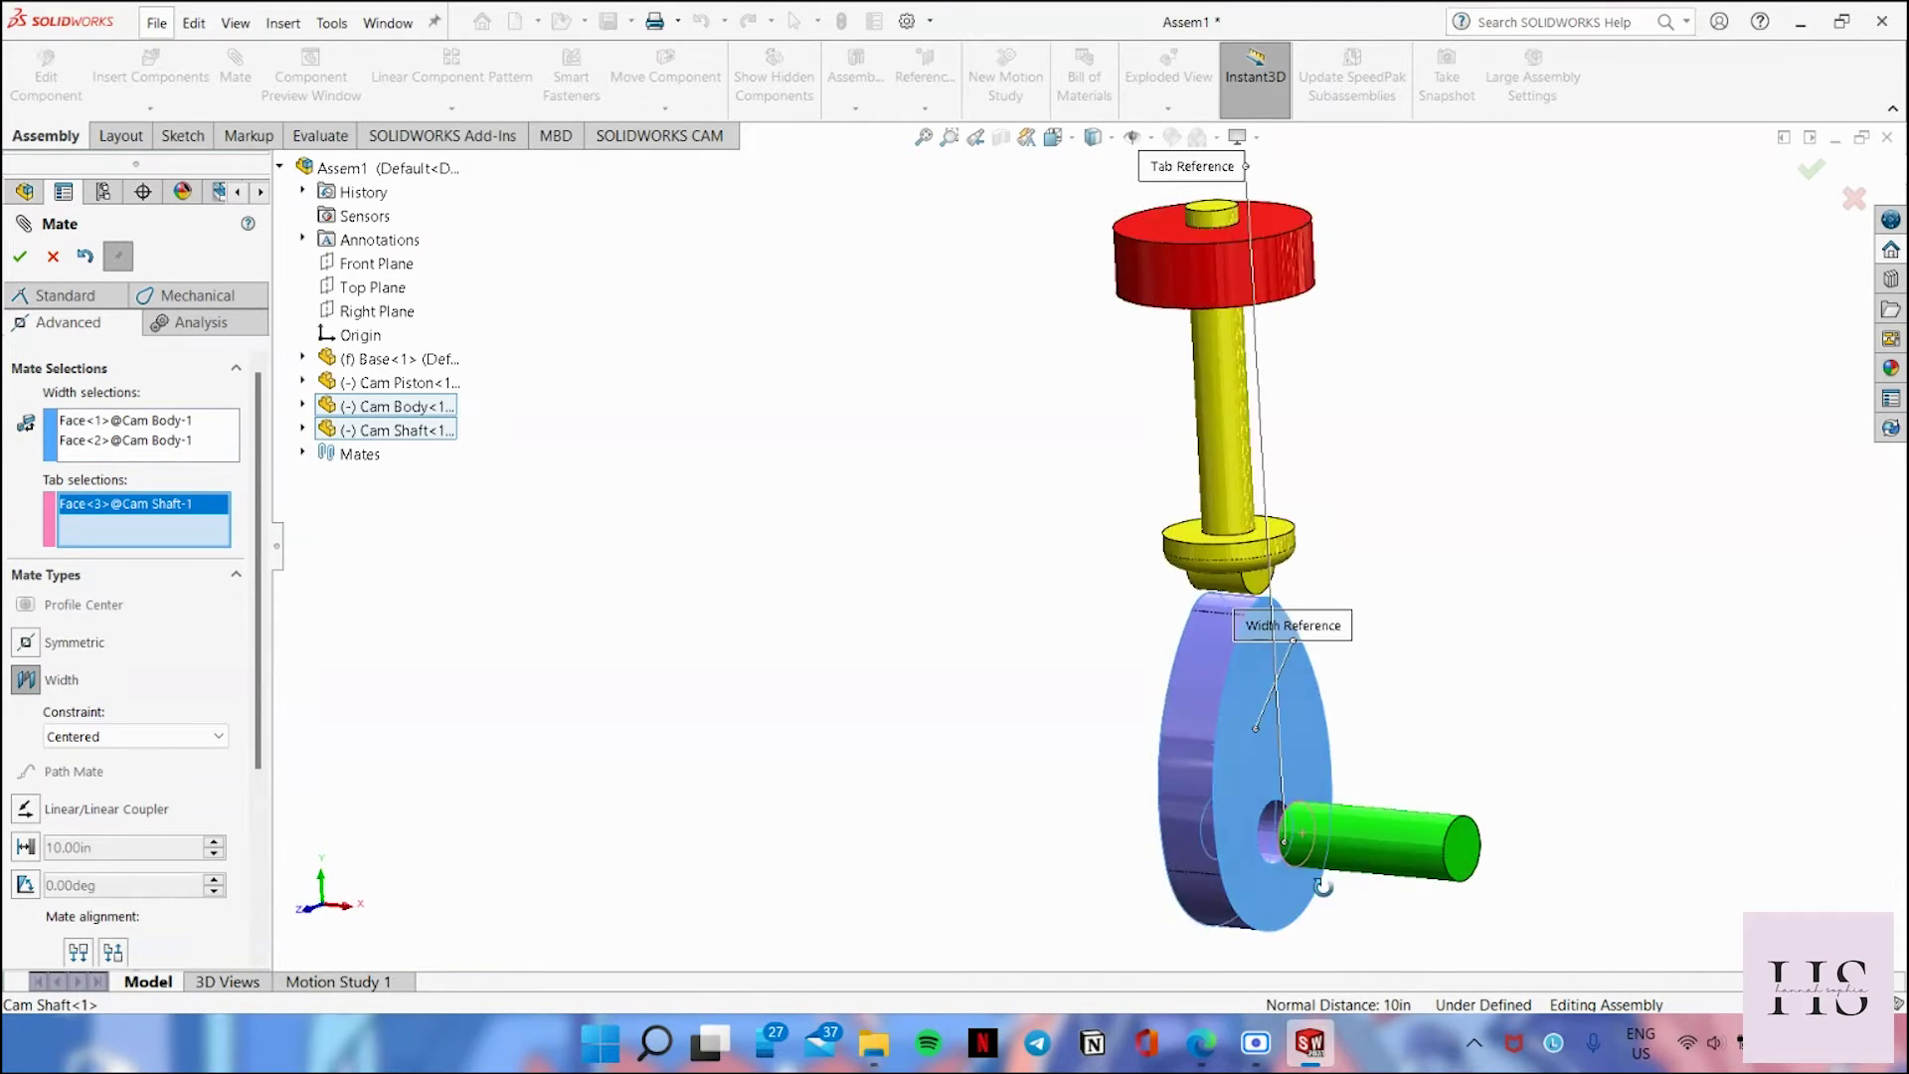
pyautogui.click(1479, 853)
pyautogui.moveTo(1501, 891); pyautogui.dragTo(1449, 861, button='middle')
pyautogui.click(19, 256)
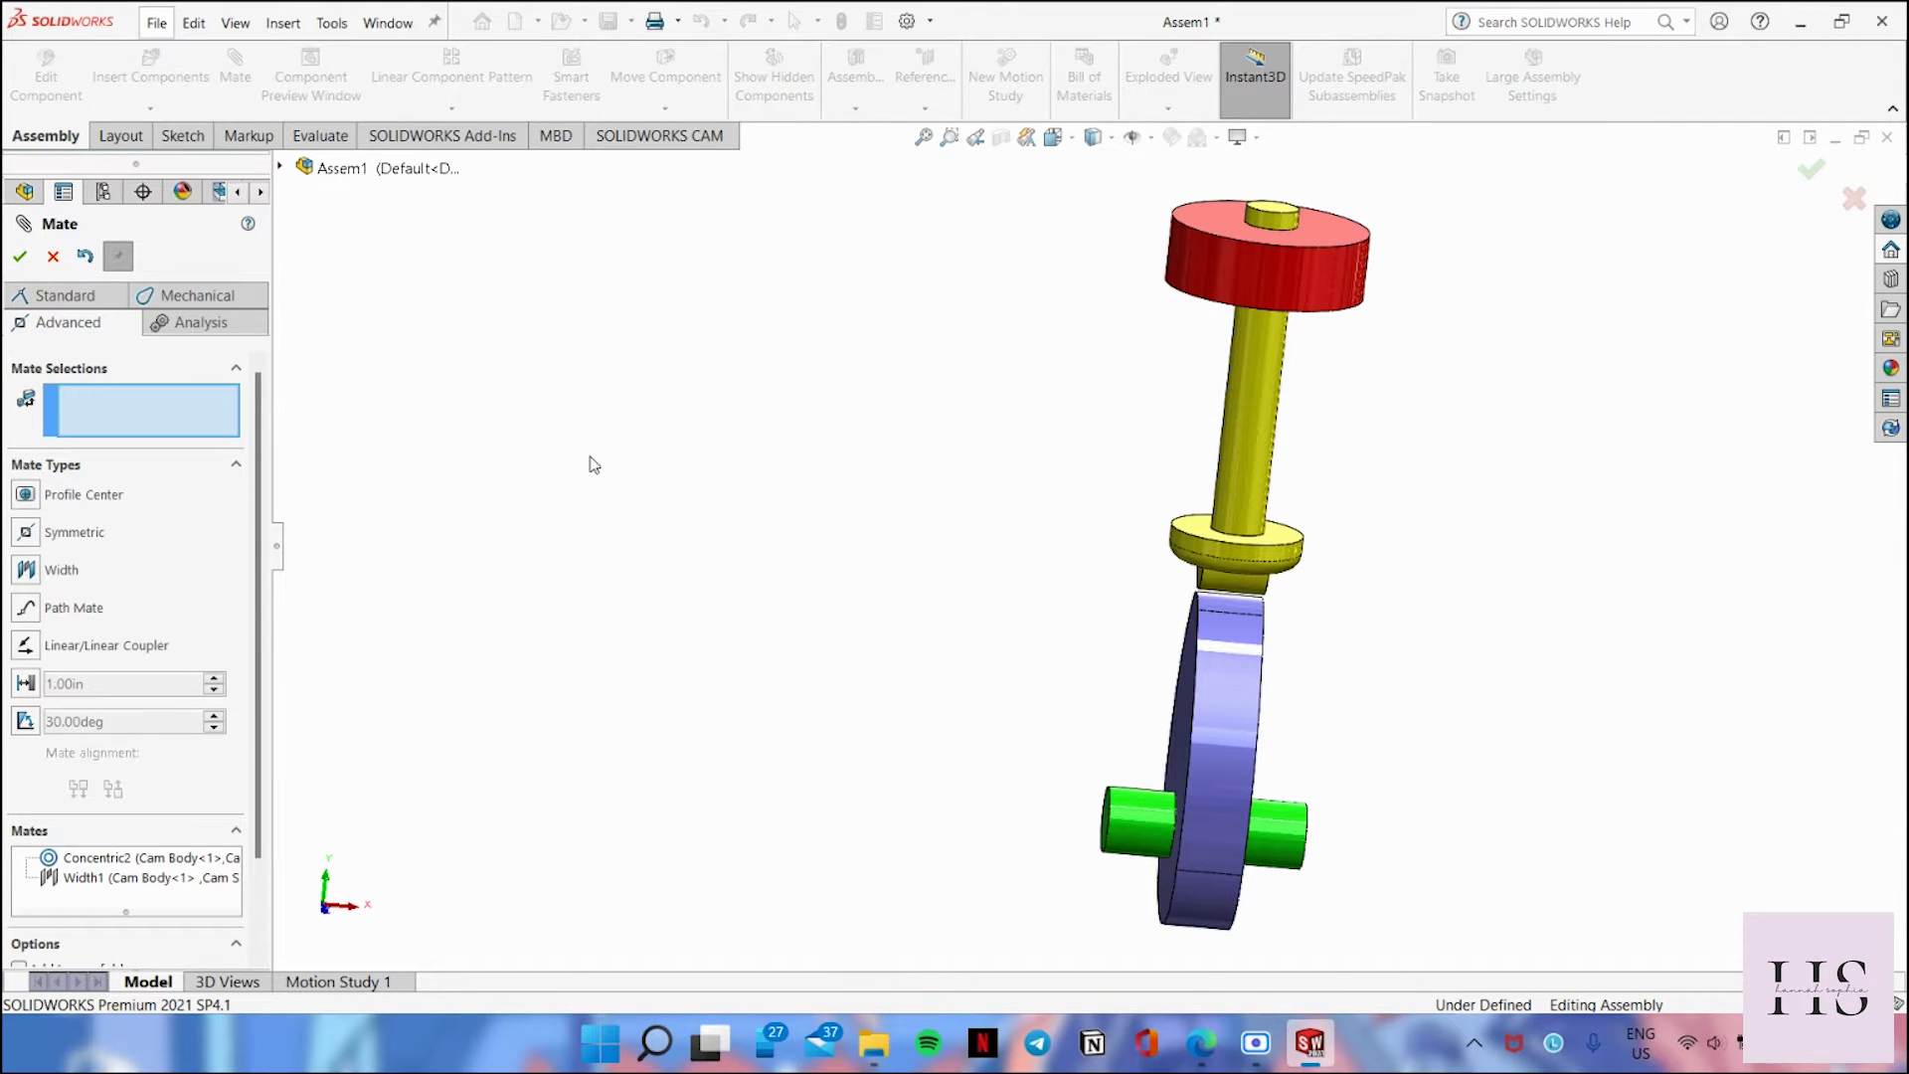
pyautogui.click(19, 256)
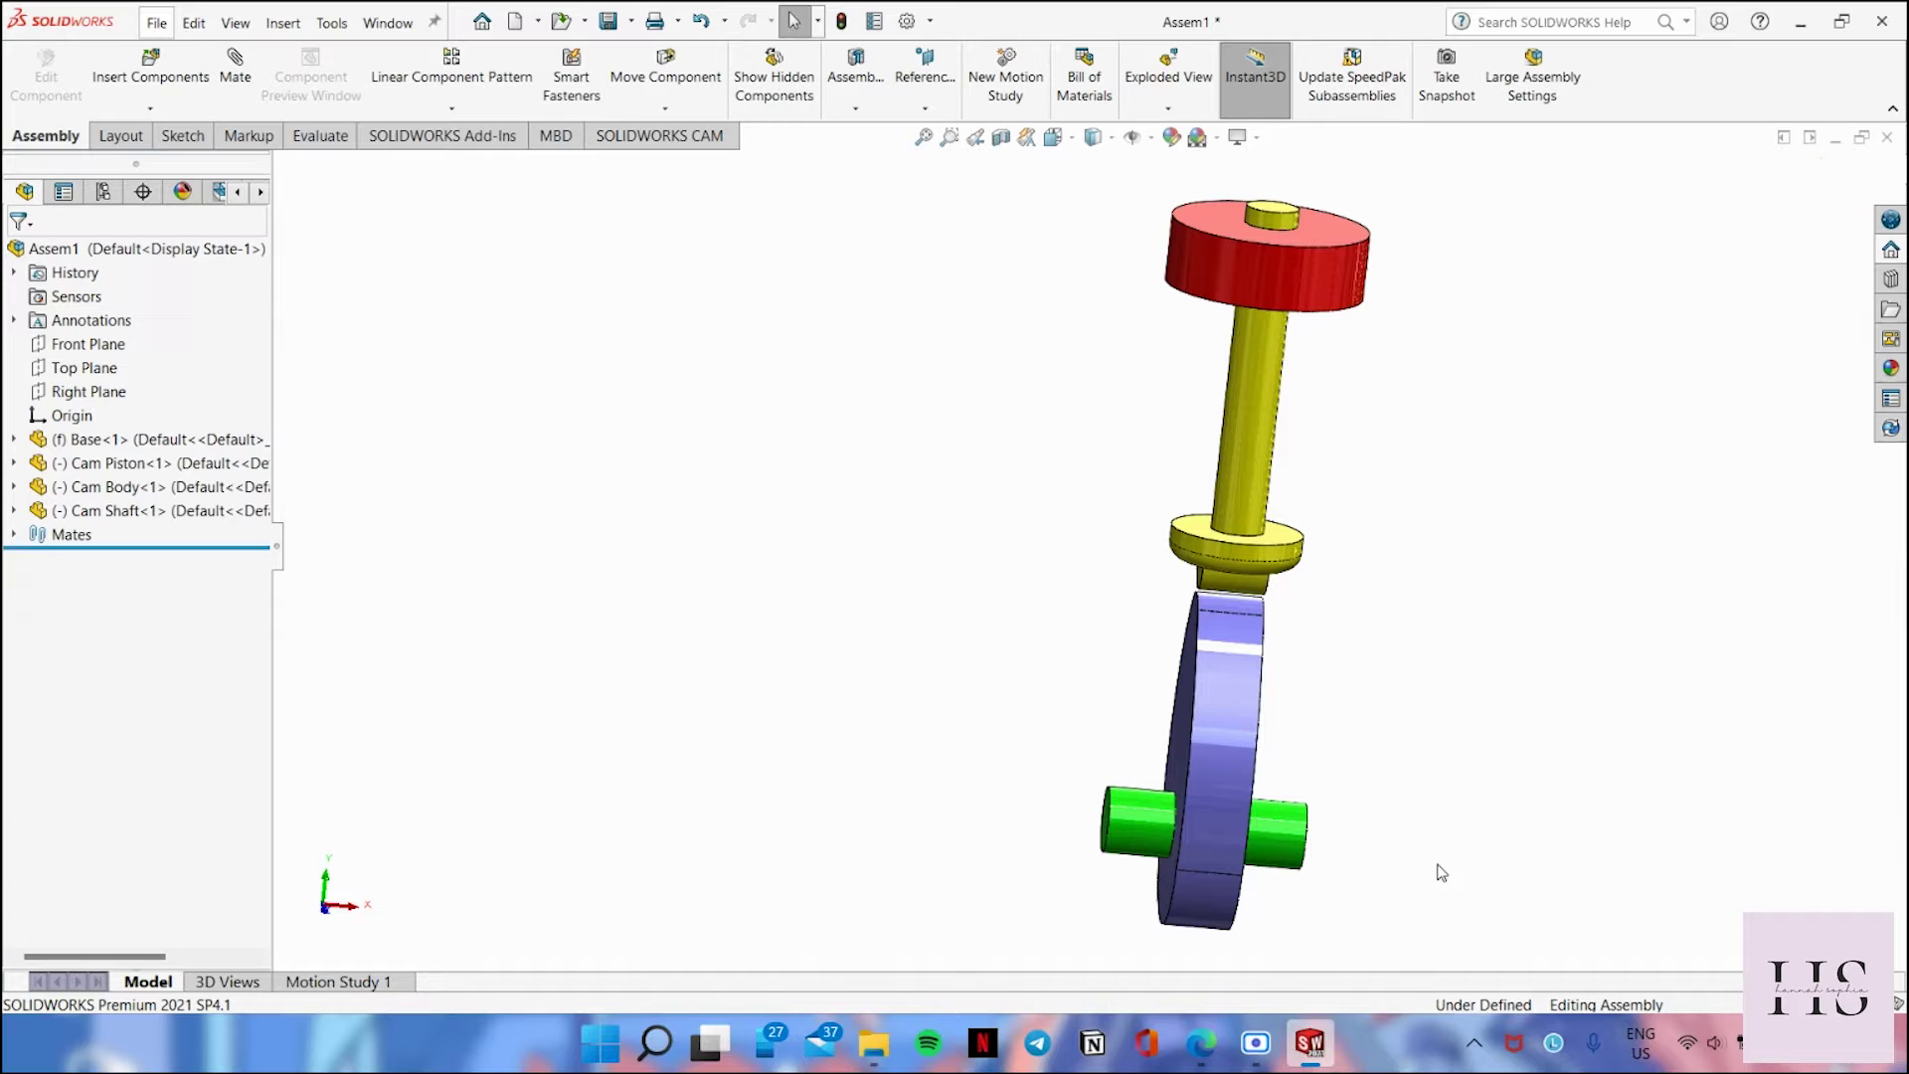
# Step: Fix the Cam Shaft in place and try turning the Cam Body about it
pyautogui.moveTo(1495, 906); pyautogui.dragTo(1455, 882, button='middle')
pyautogui.rightClick(1254, 841)
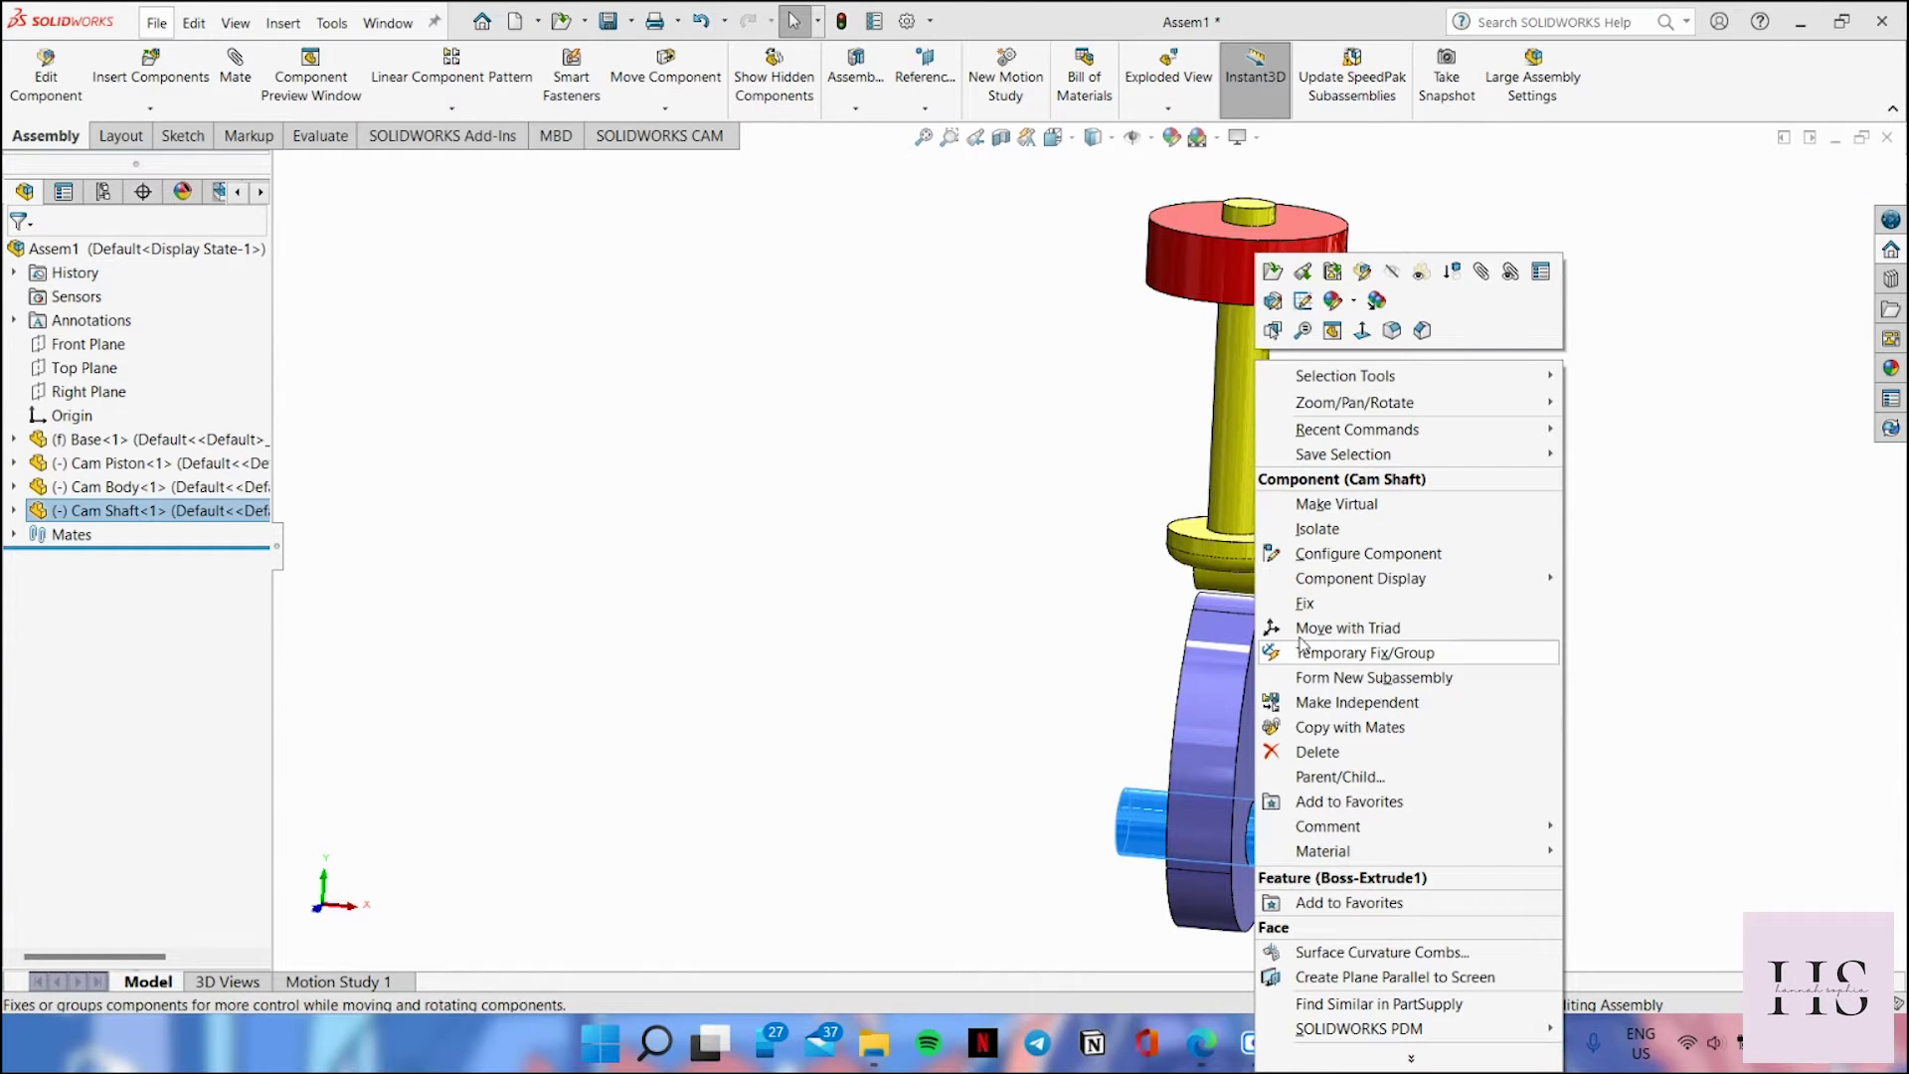
pyautogui.click(1306, 604)
pyautogui.moveTo(1446, 775); pyautogui.dragTo(1276, 704, button='middle')
pyautogui.moveTo(1256, 672)
pyautogui.mouseDown()
pyautogui.moveTo(1116, 741)
pyautogui.moveTo(1372, 879)
pyautogui.moveTo(1096, 807)
pyautogui.moveTo(1346, 771)
pyautogui.moveTo(1121, 779)
pyautogui.moveTo(1083, 823)
pyautogui.moveTo(1242, 954)
pyautogui.moveTo(1363, 737)
pyautogui.moveTo(1222, 671)
pyautogui.mouseUp()
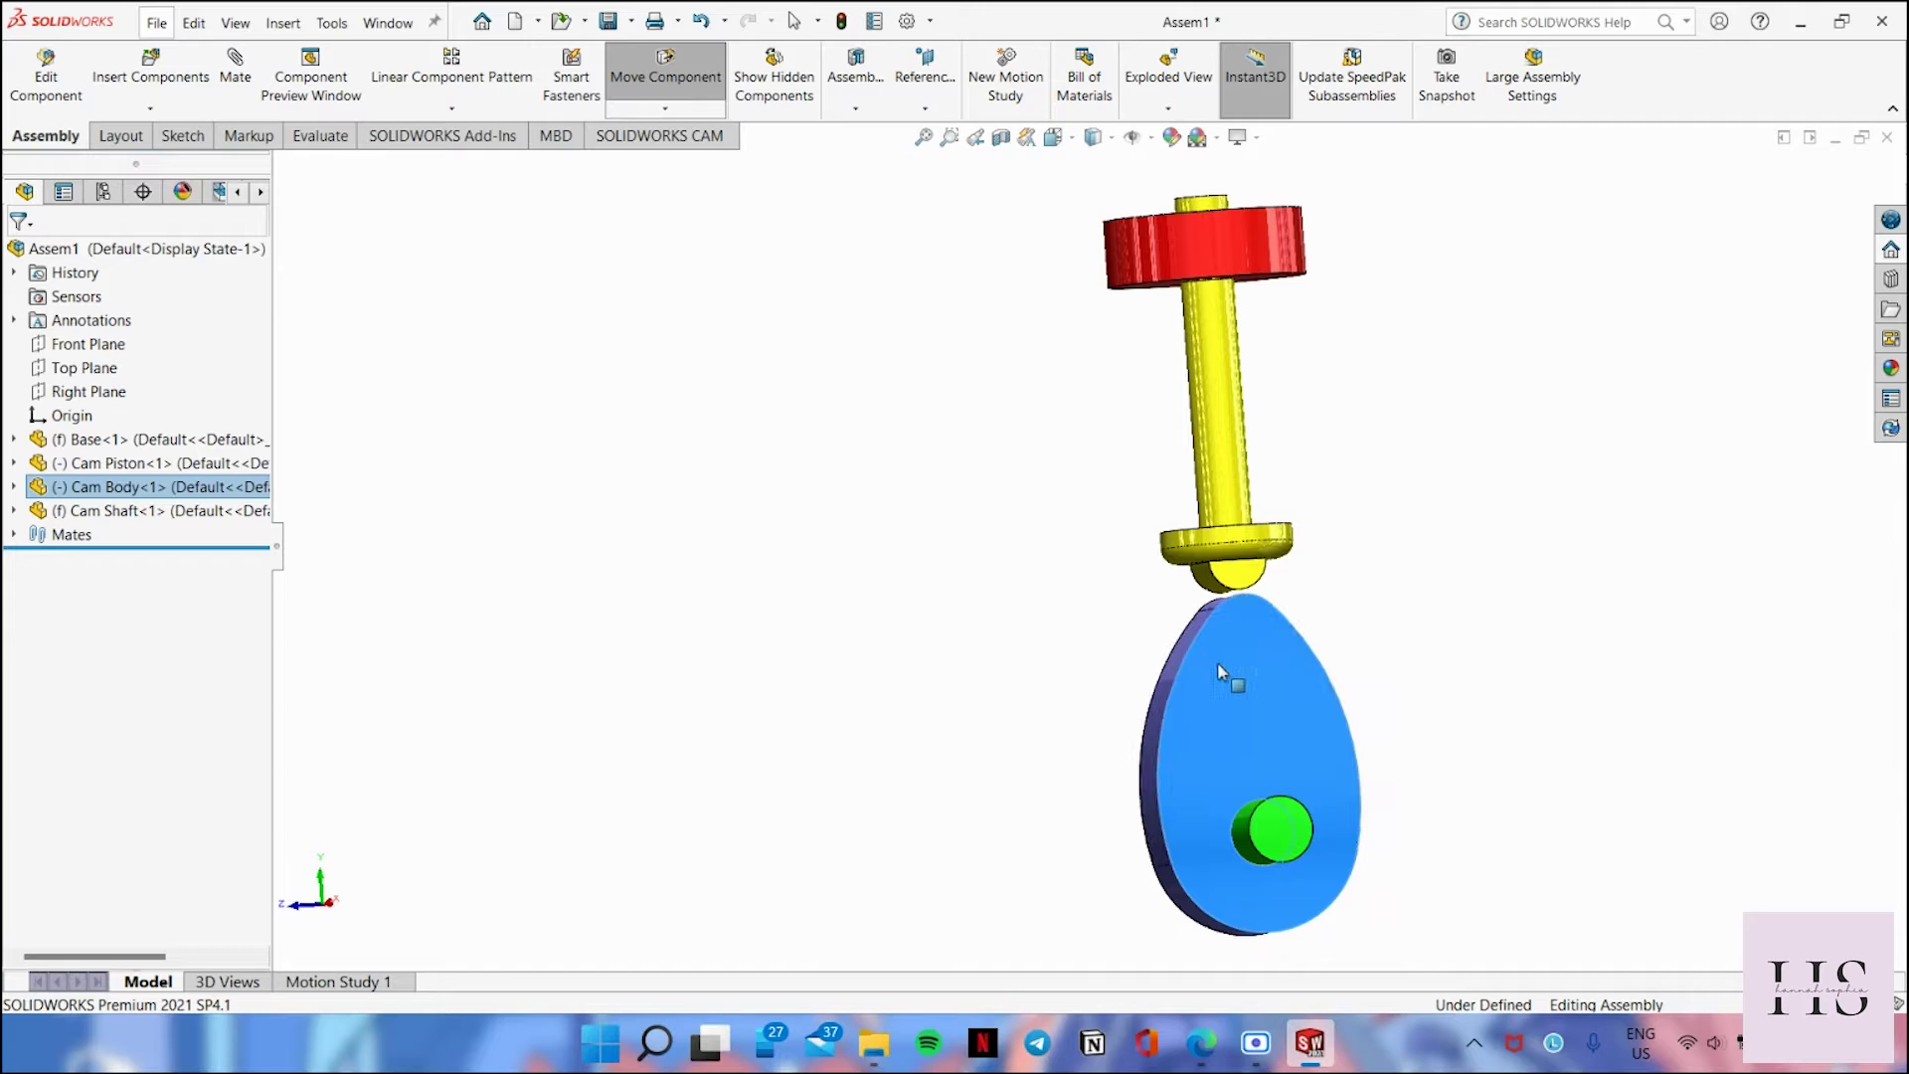
pyautogui.press('Escape')
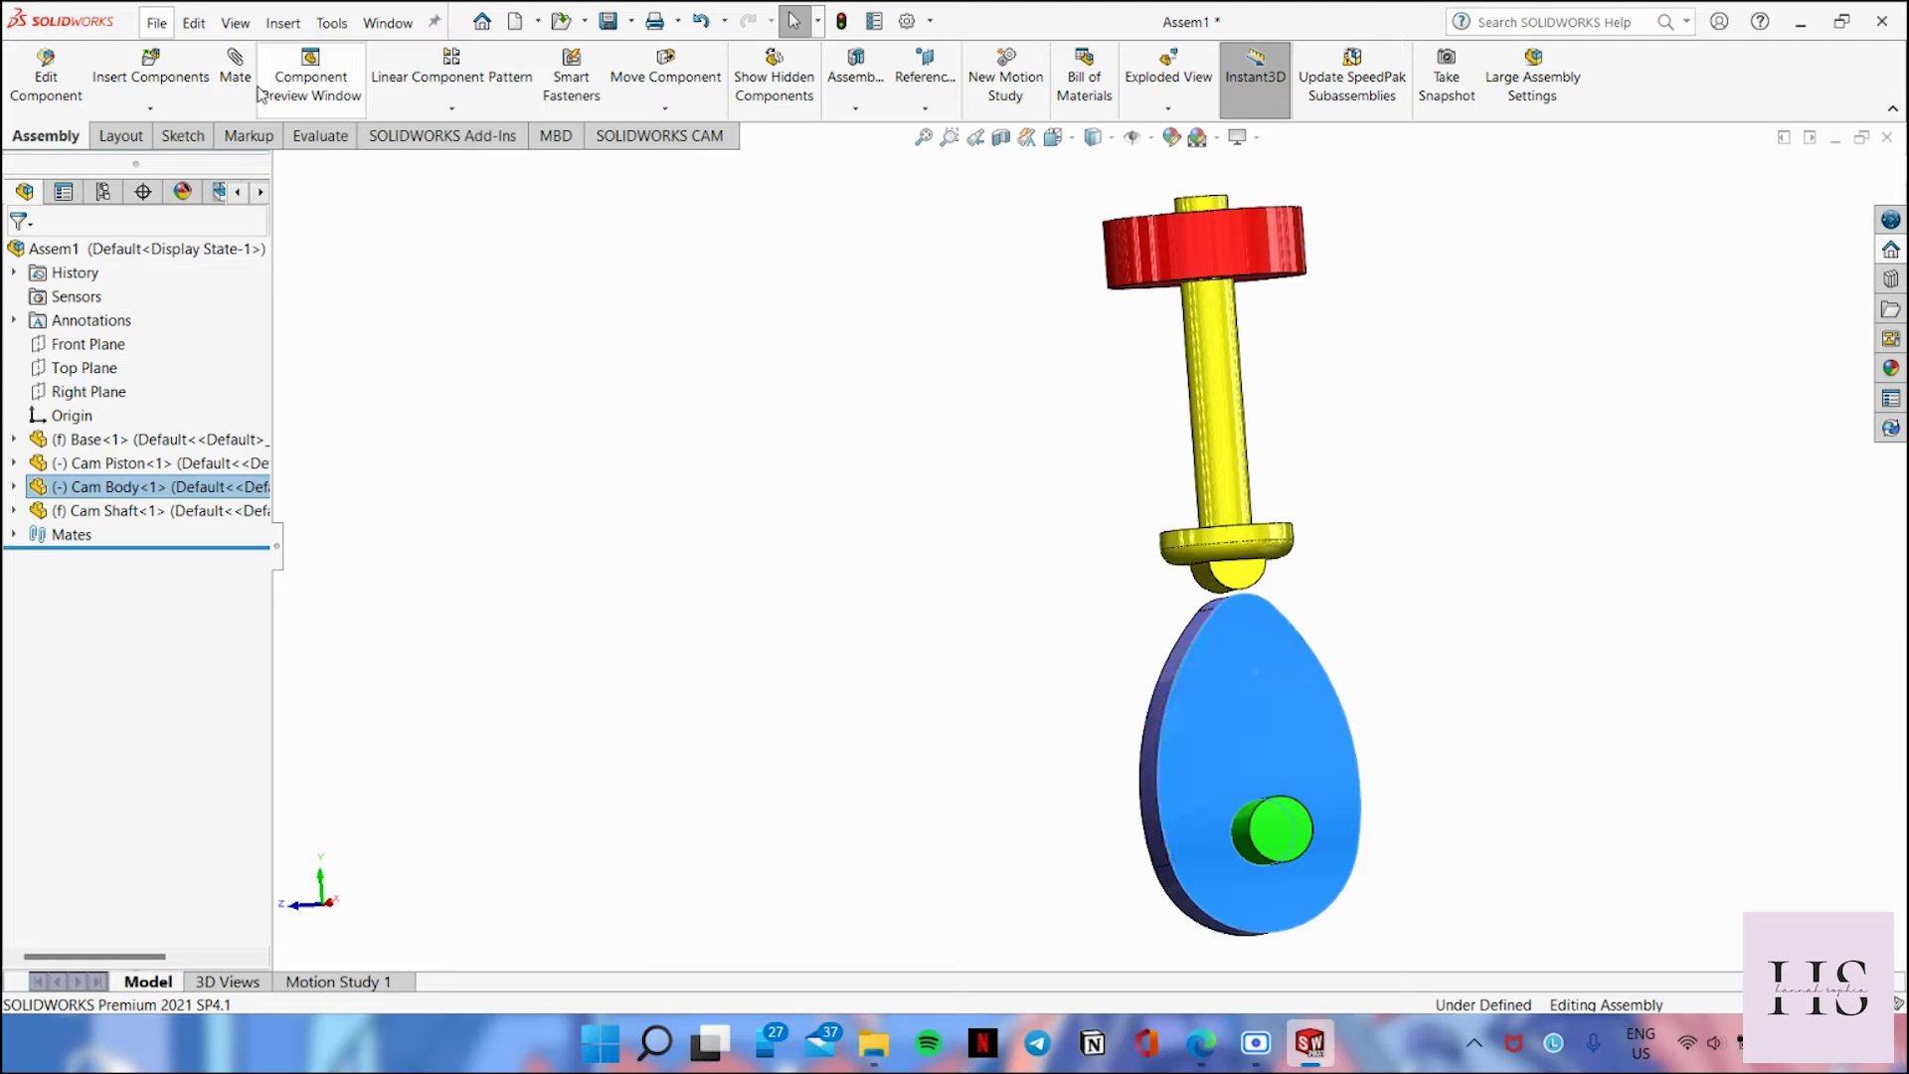
# Step: Add a mechanical Cam mate with the Cam Body's outer profile face as cam path and the piston tip's curved face as cam follower
pyautogui.moveTo(1128, 544); pyautogui.dragTo(1069, 479, button='middle')
pyautogui.click(195, 399)
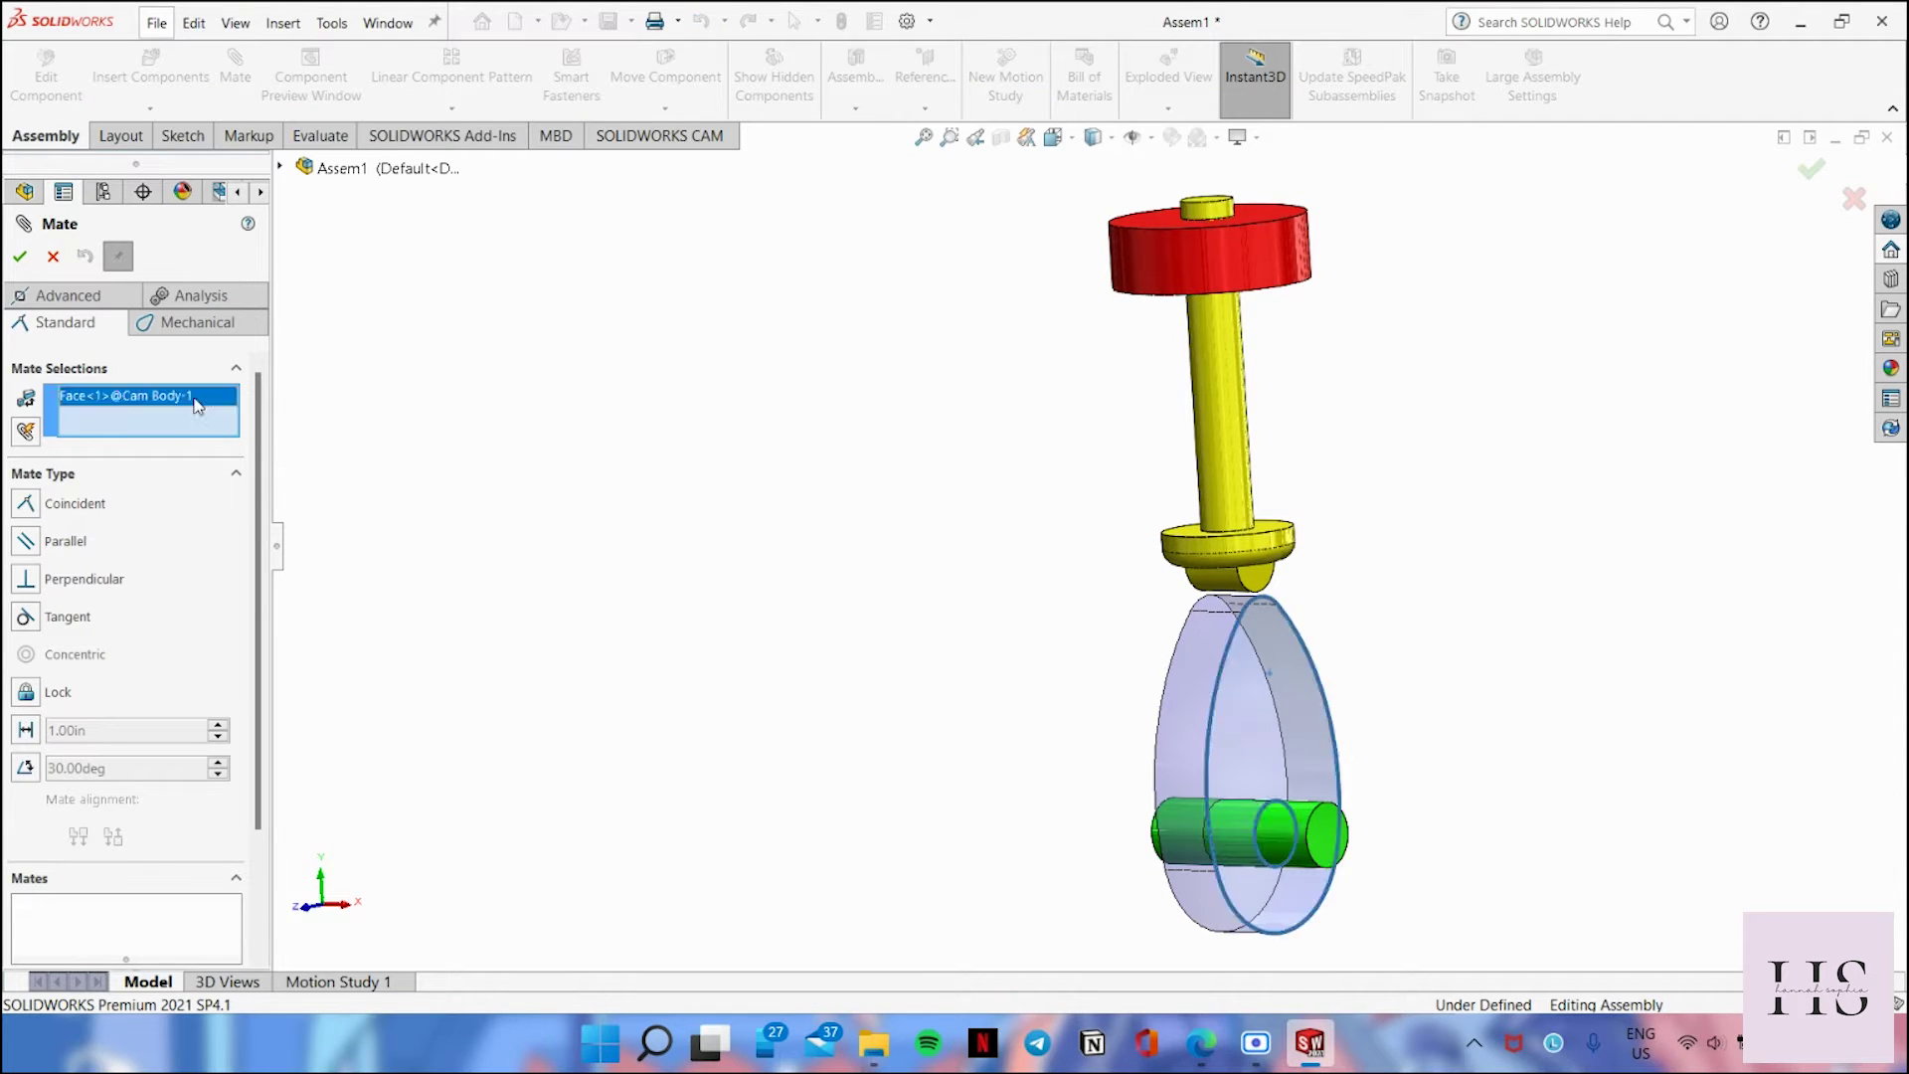
pyautogui.press('Delete')
pyautogui.click(176, 331)
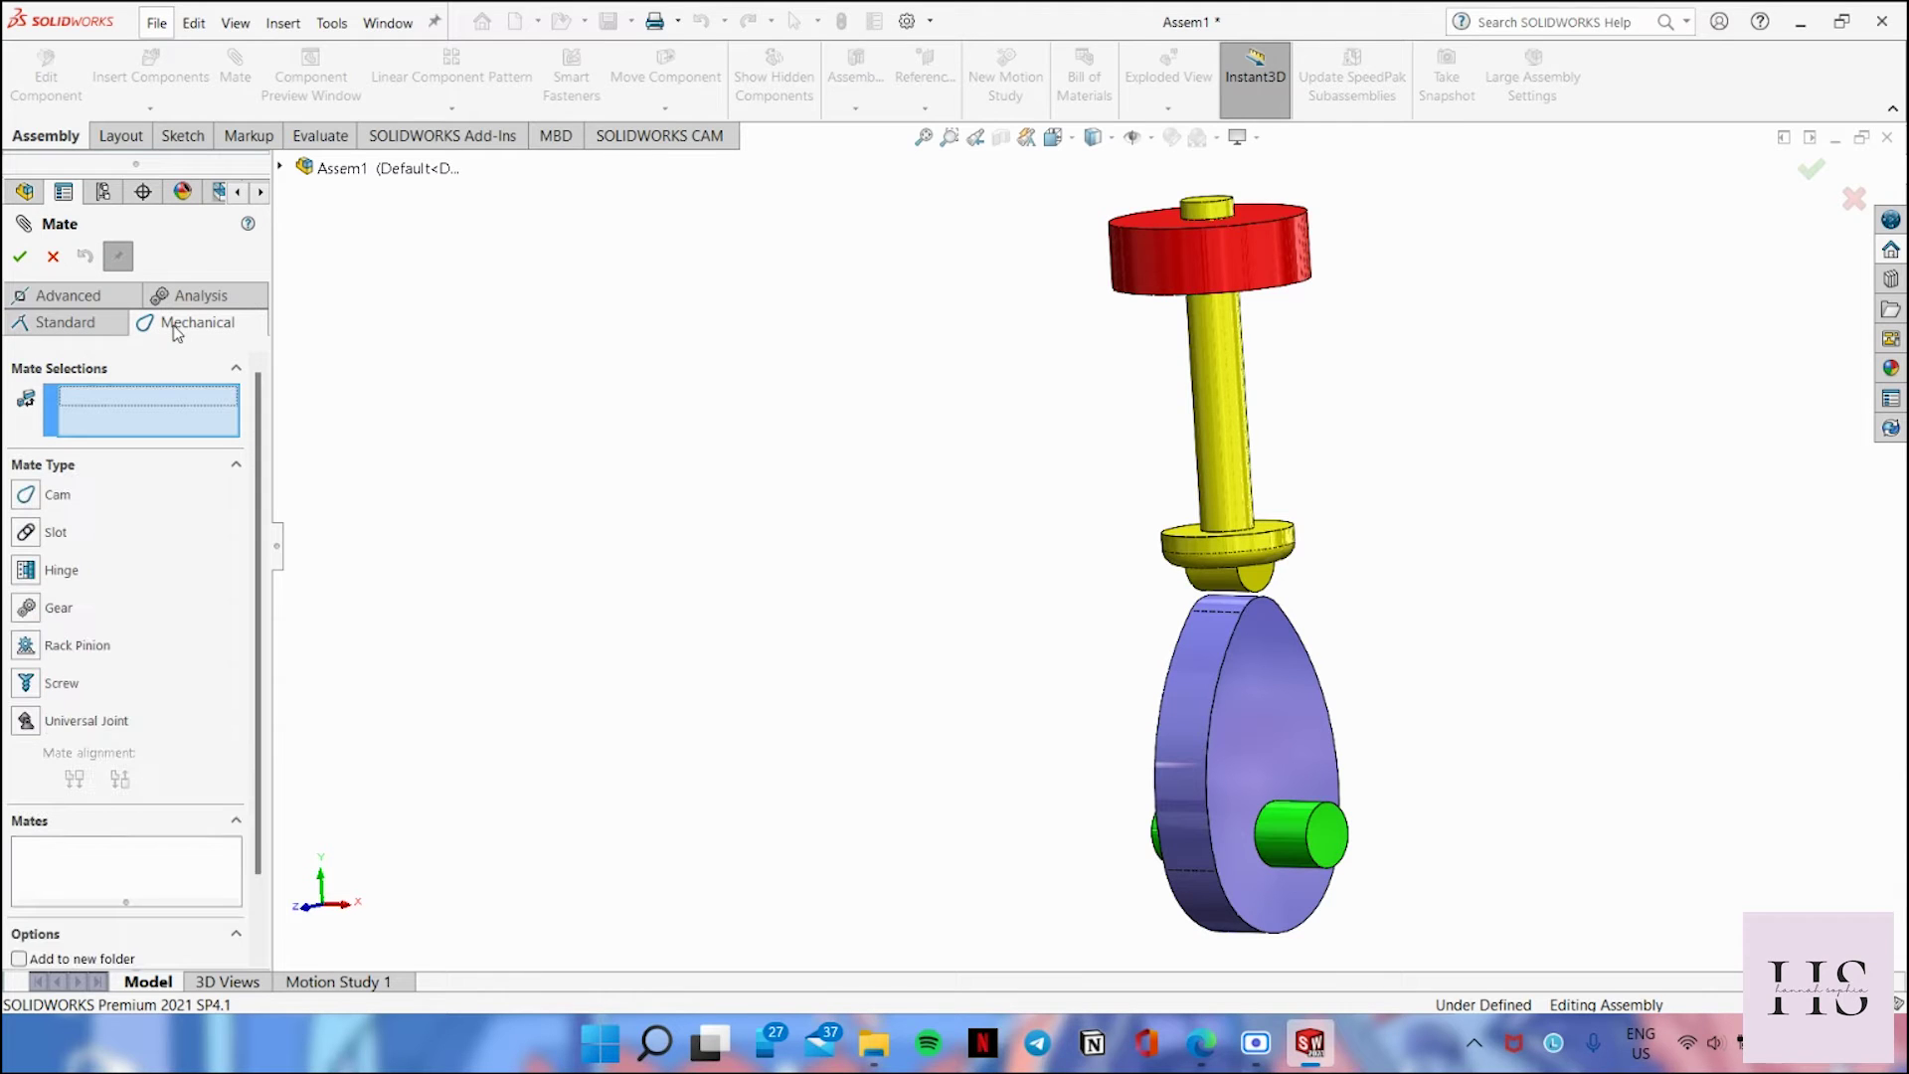
pyautogui.click(25, 495)
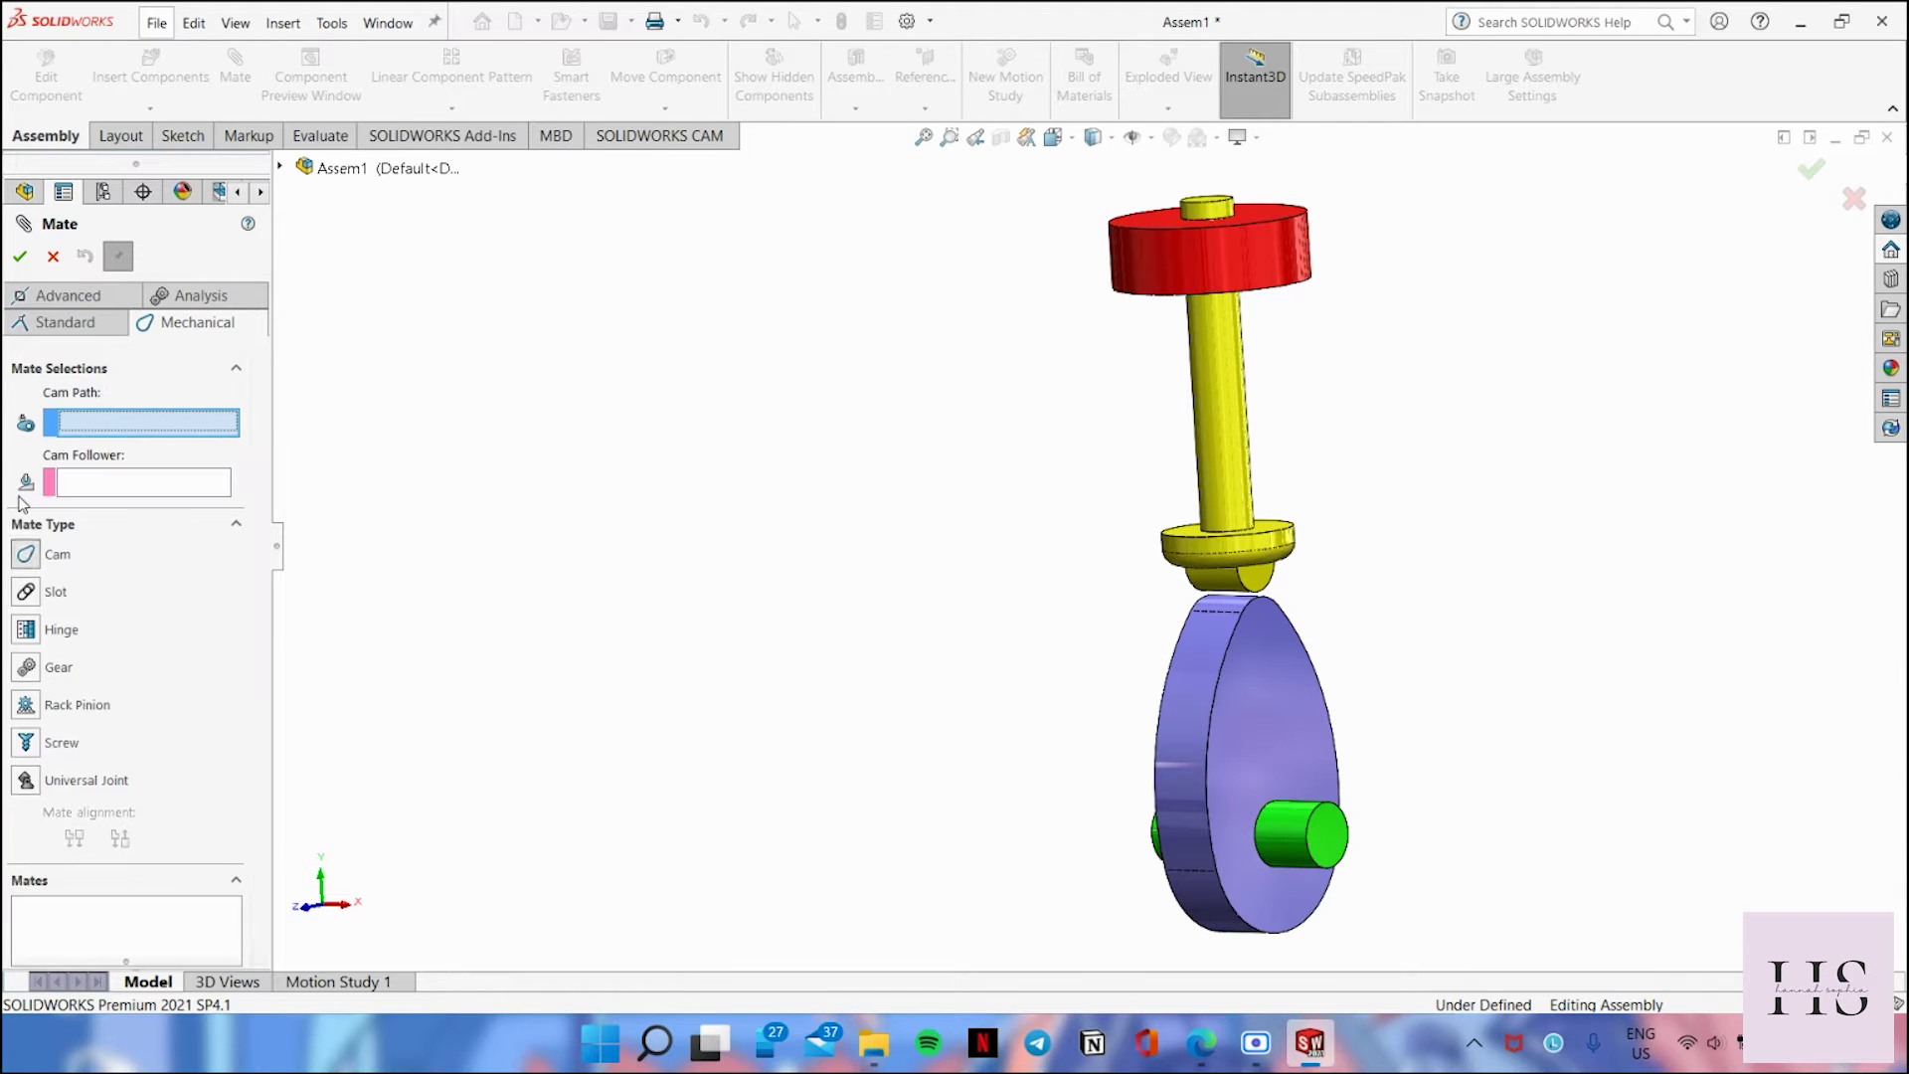
pyautogui.click(1173, 696)
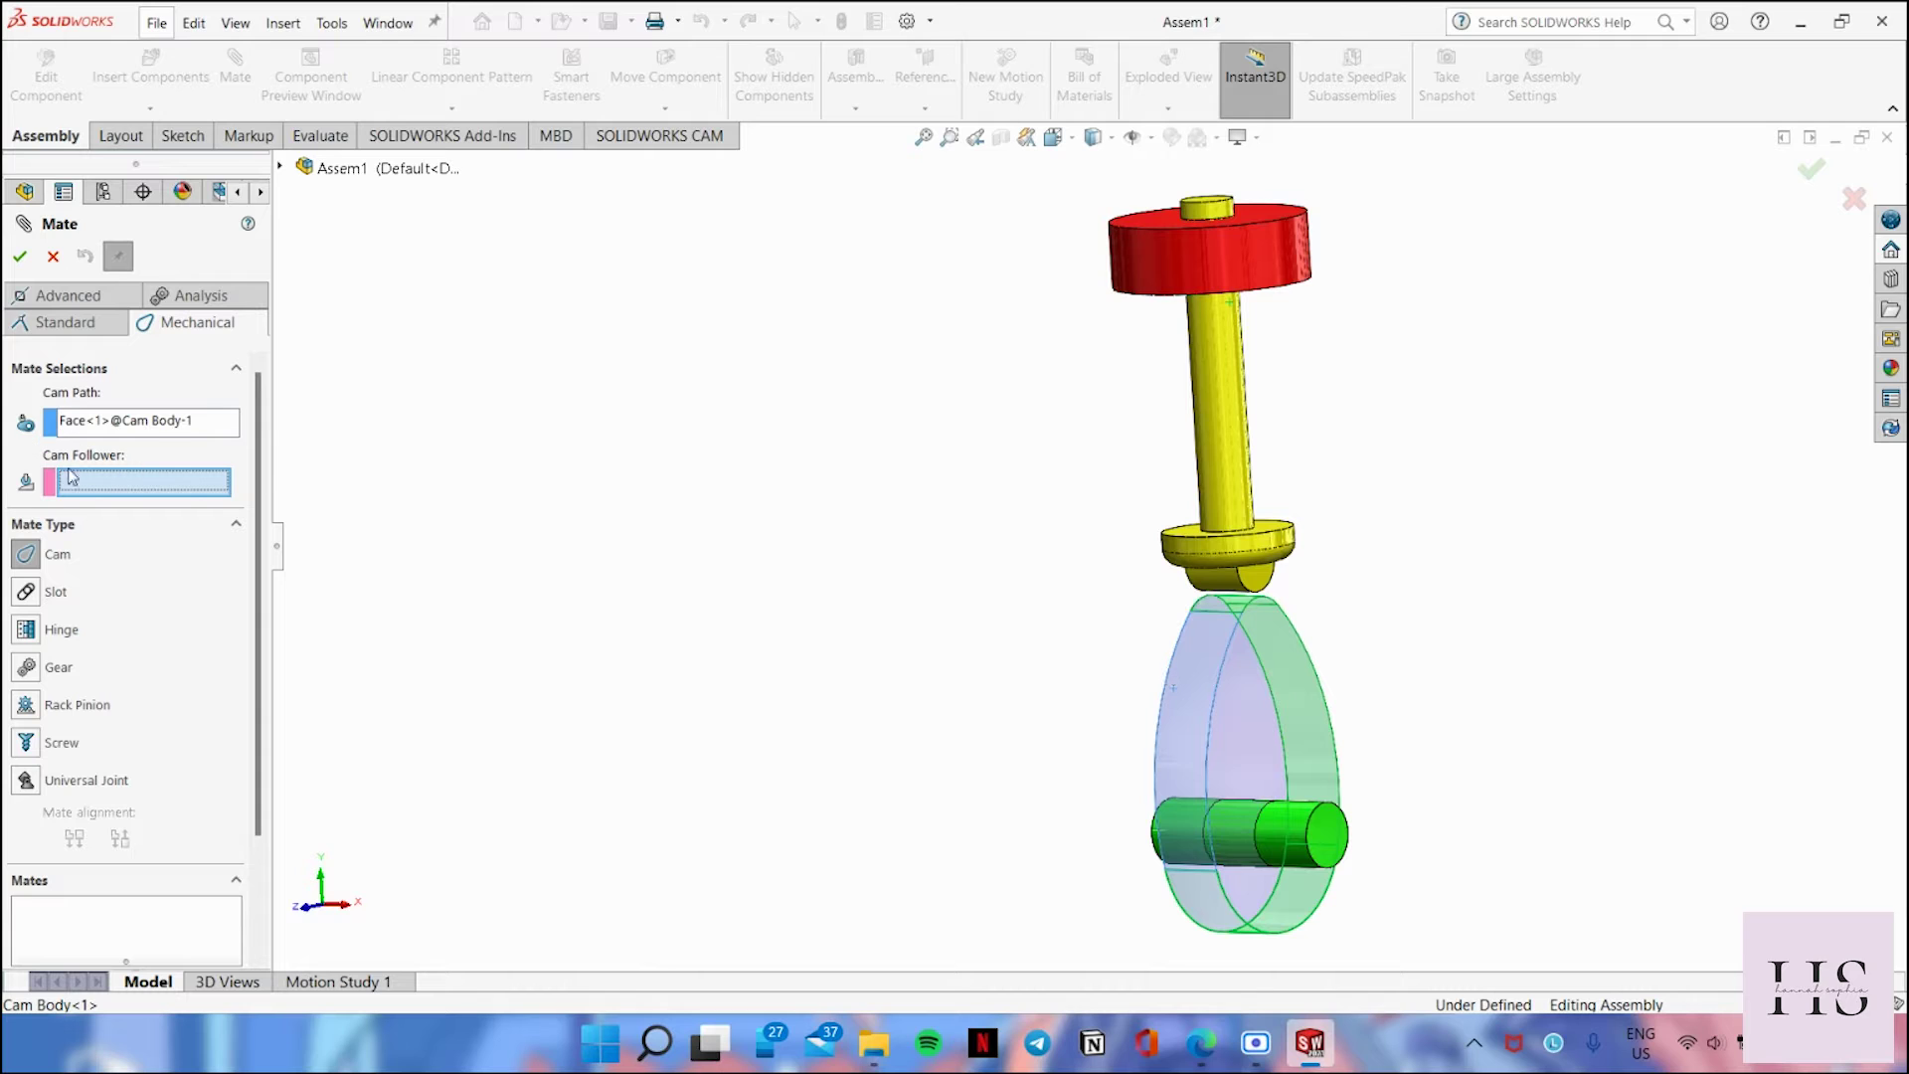
pyautogui.scroll(-5, 1345, 612)
pyautogui.click(898, 525)
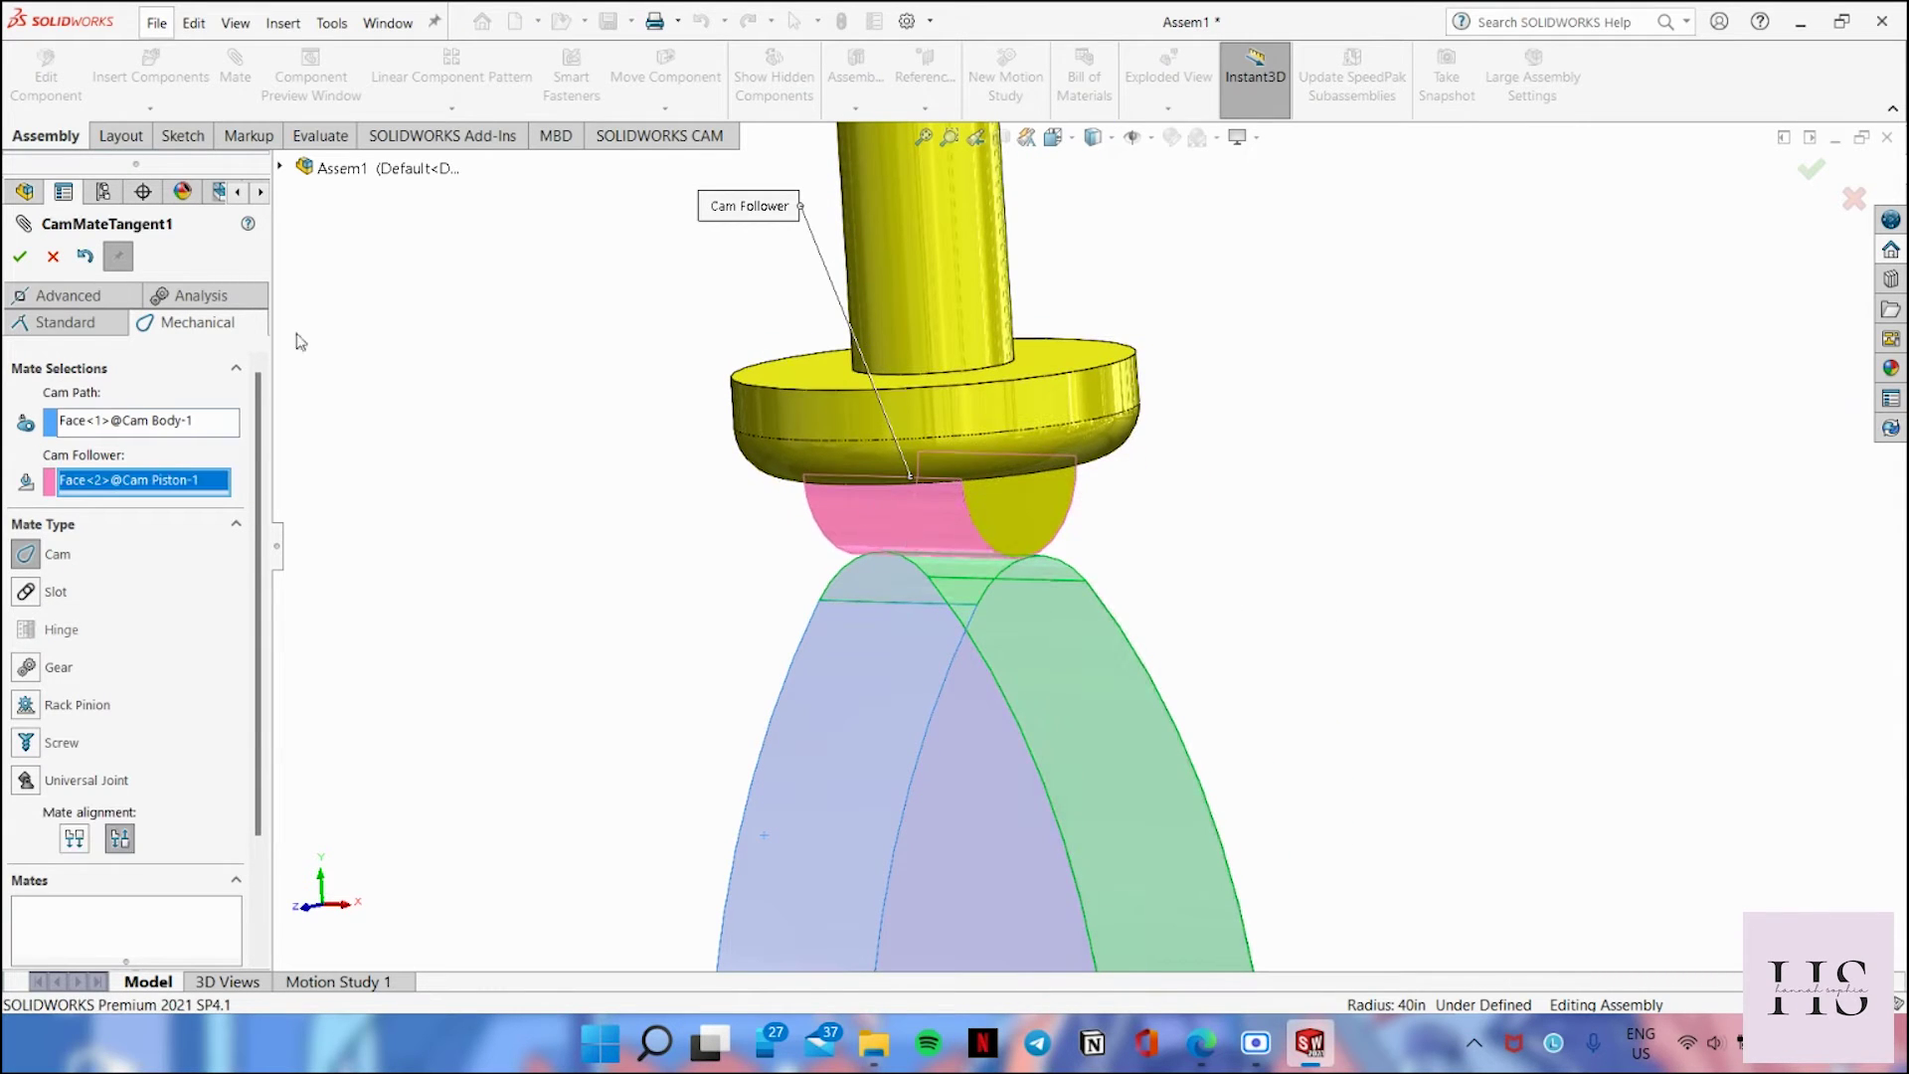
pyautogui.click(19, 257)
pyautogui.scroll(5, 1298, 696)
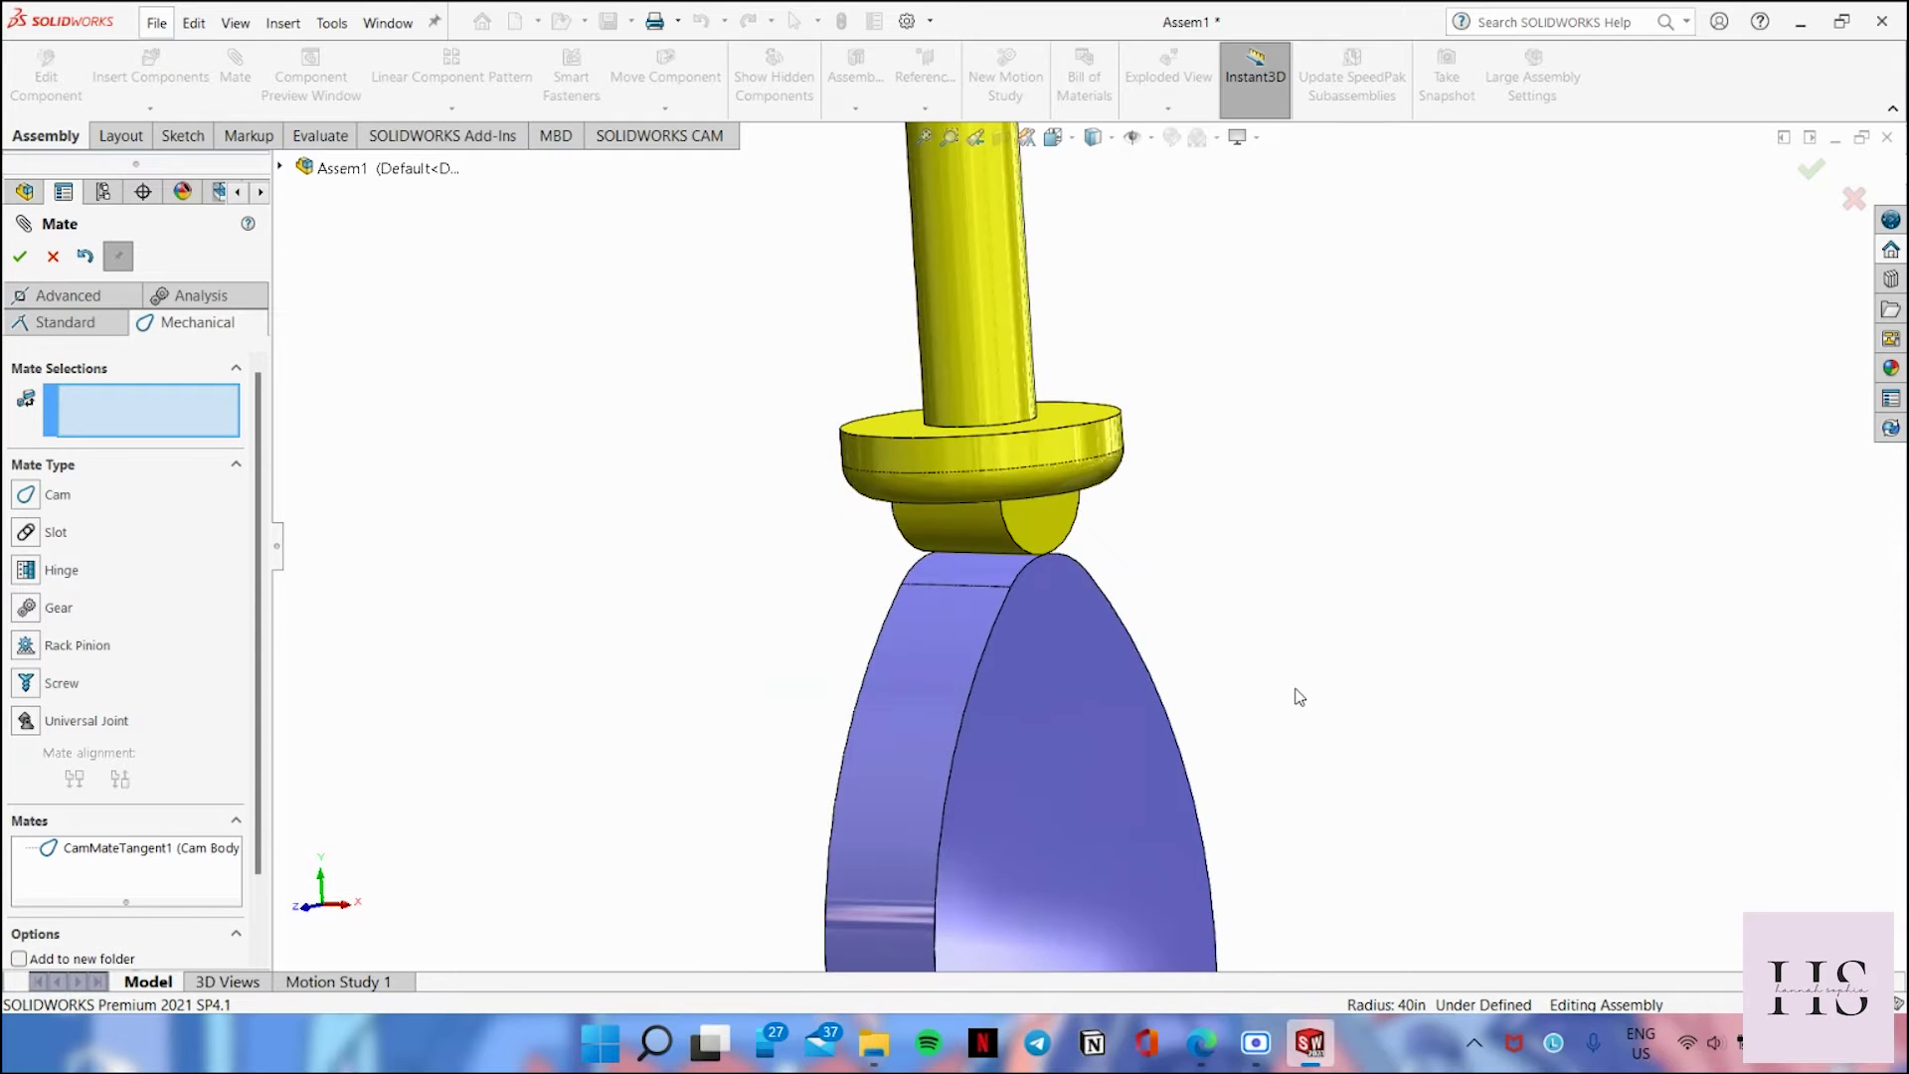
pyautogui.scroll(2, 1321, 733)
pyautogui.click(52, 256)
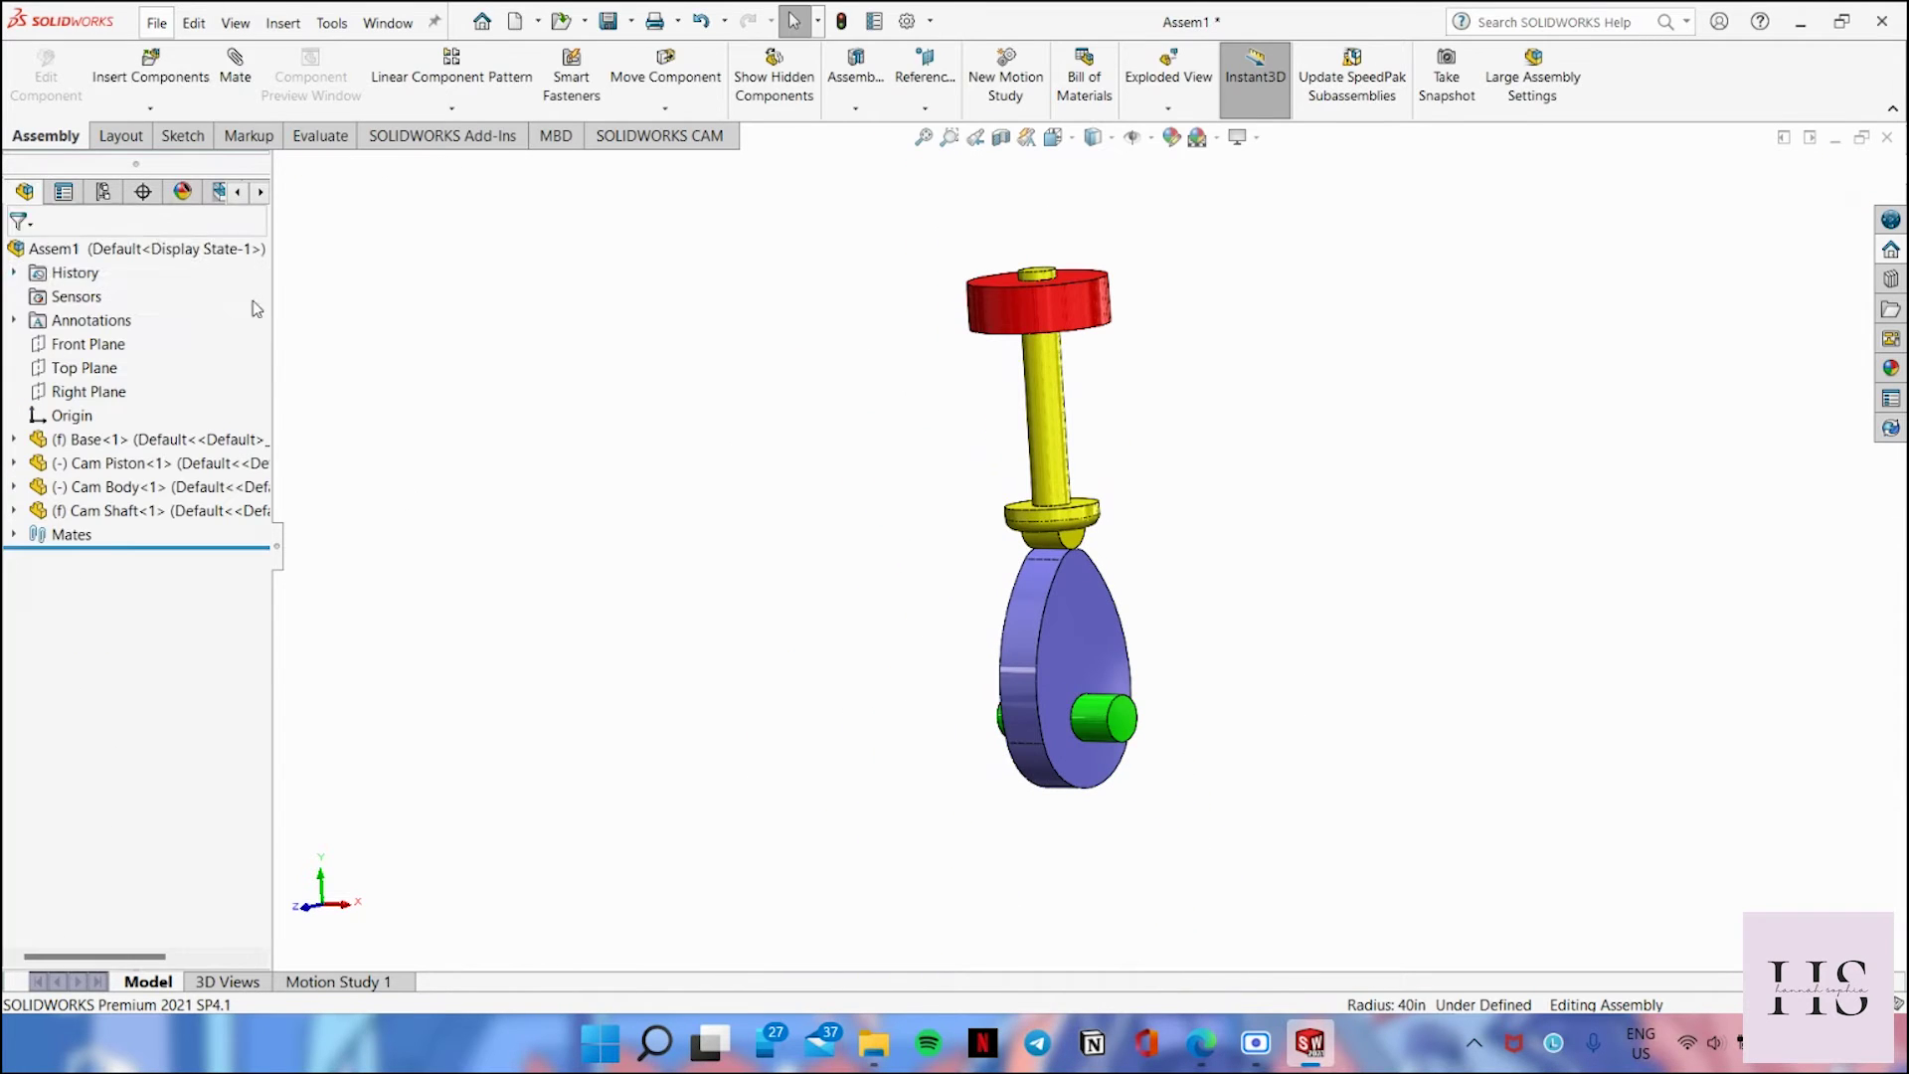
# Step: In the Right view, rotate the Cam Body about its shaft until its narrow end points horizontally left
pyautogui.press('space')
pyautogui.click(969, 648)
pyautogui.moveTo(1002, 628)
pyautogui.mouseDown()
pyautogui.moveTo(1180, 669)
pyautogui.moveTo(908, 792)
pyautogui.moveTo(1266, 736)
pyautogui.moveTo(950, 852)
pyautogui.moveTo(1100, 671)
pyautogui.moveTo(1055, 906)
pyautogui.moveTo(915, 718)
pyautogui.moveTo(900, 844)
pyautogui.moveTo(1223, 755)
pyautogui.moveTo(984, 726)
pyautogui.moveTo(914, 792)
pyautogui.moveTo(1040, 795)
pyautogui.mouseUp()
pyautogui.press('Escape')
pyautogui.click(1265, 754)
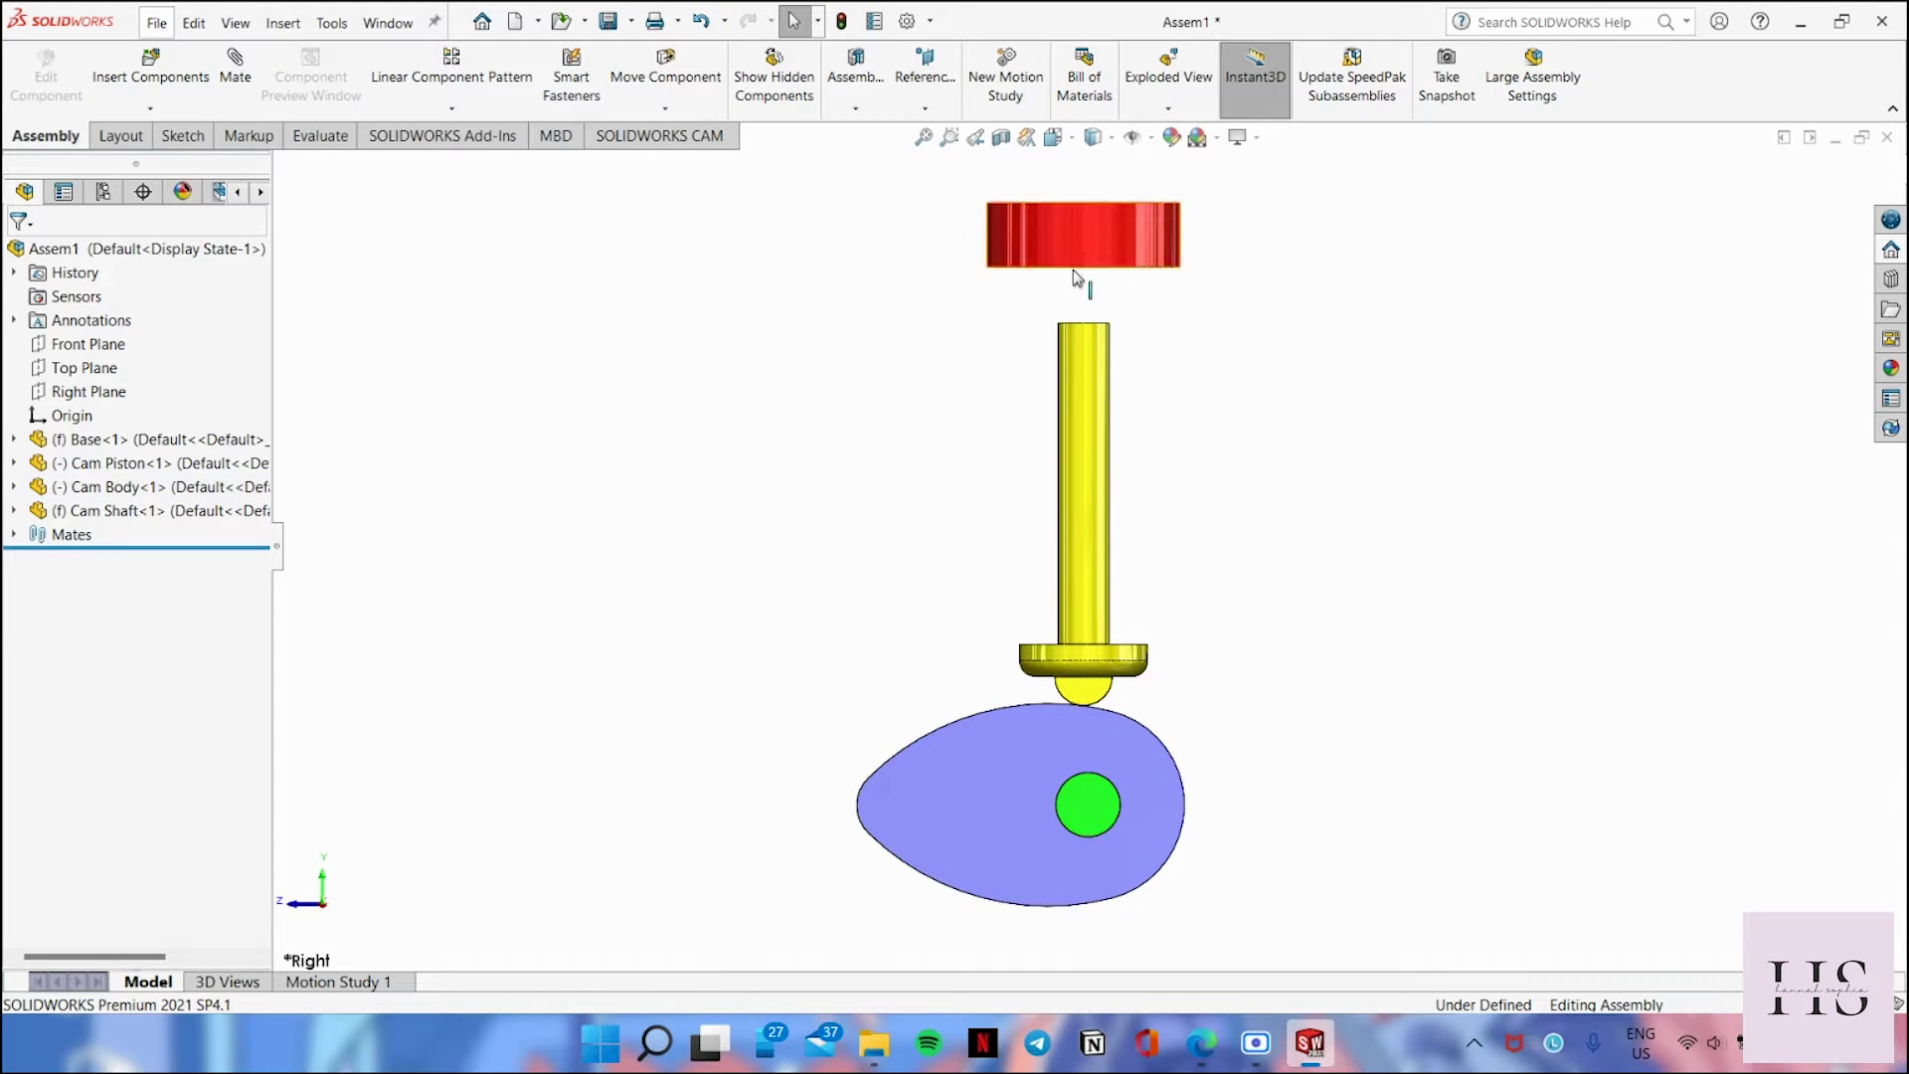
# Step: Float the Base and lower it along the piston rod until it surrounds the rod's upper end
pyautogui.moveTo(1102, 233); pyautogui.dragTo(1102, 275)
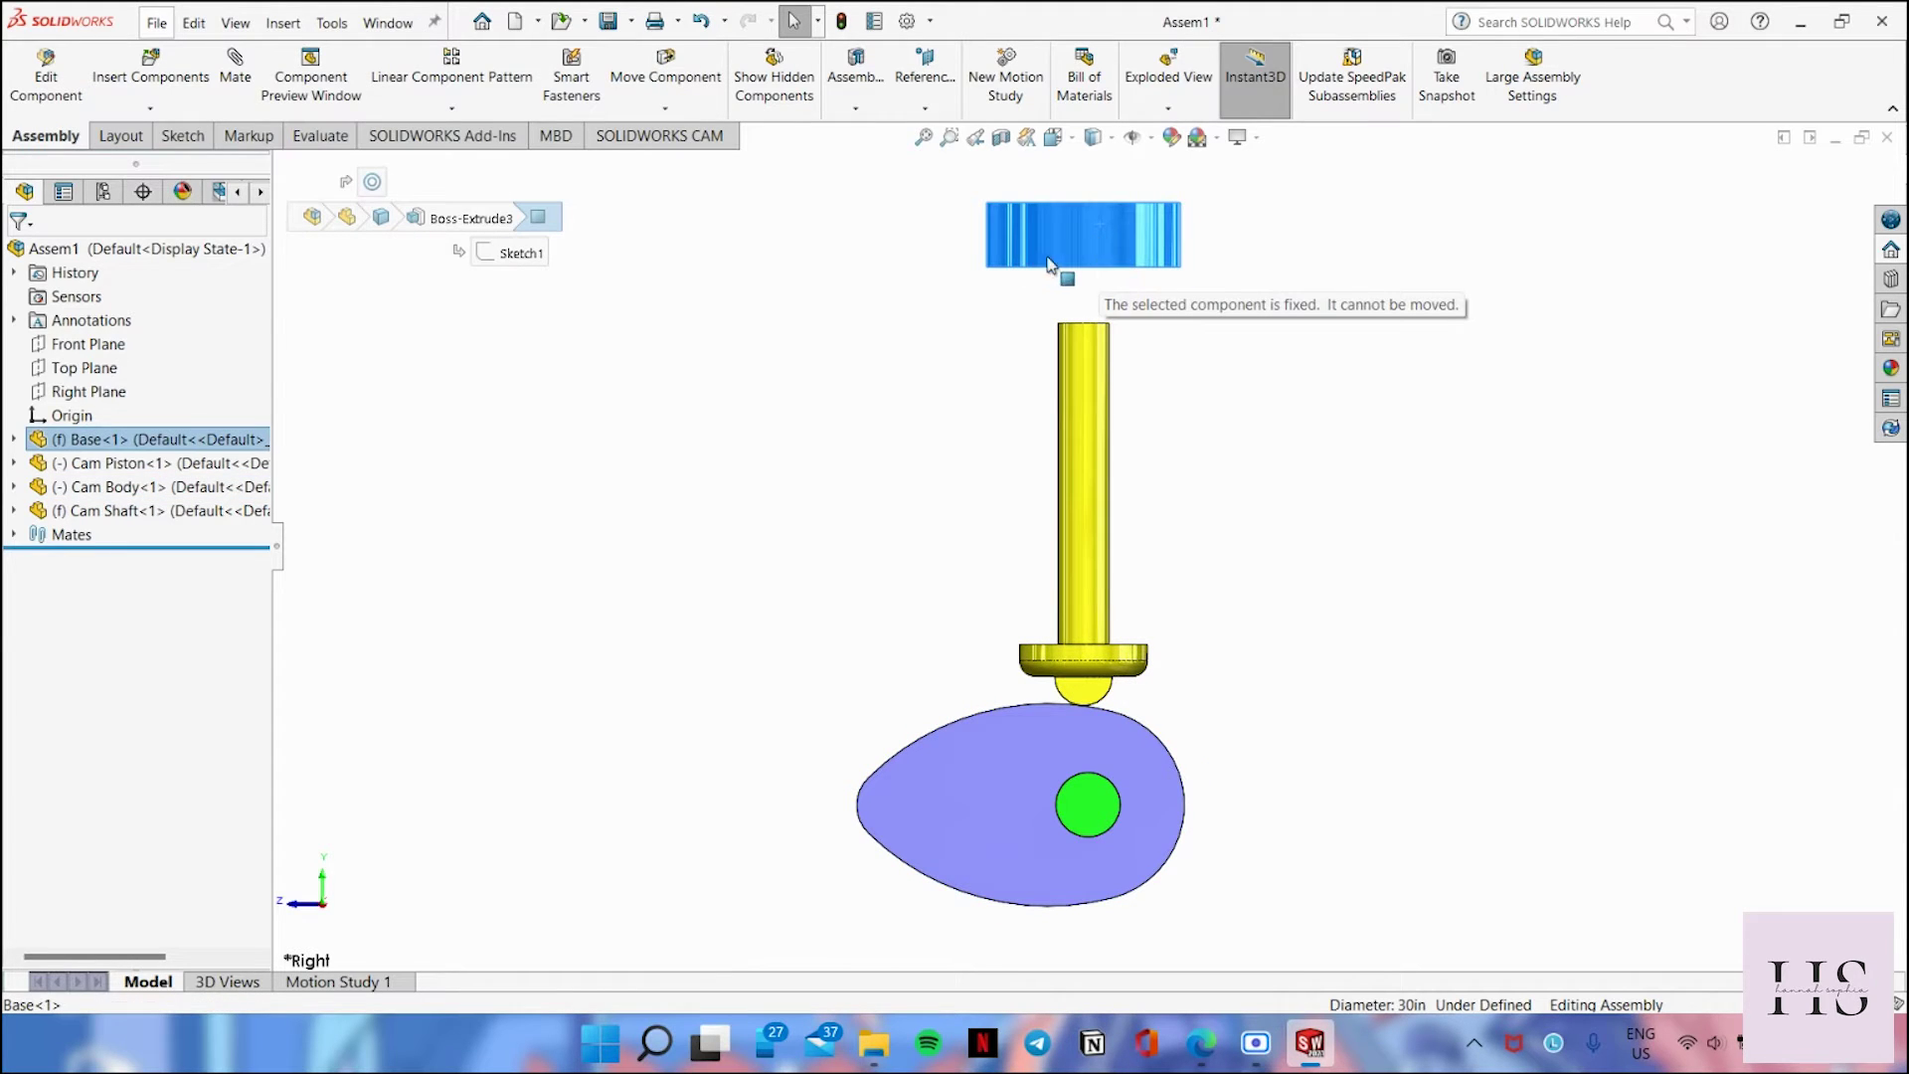
pyautogui.click(1333, 312)
pyautogui.rightClick(1088, 217)
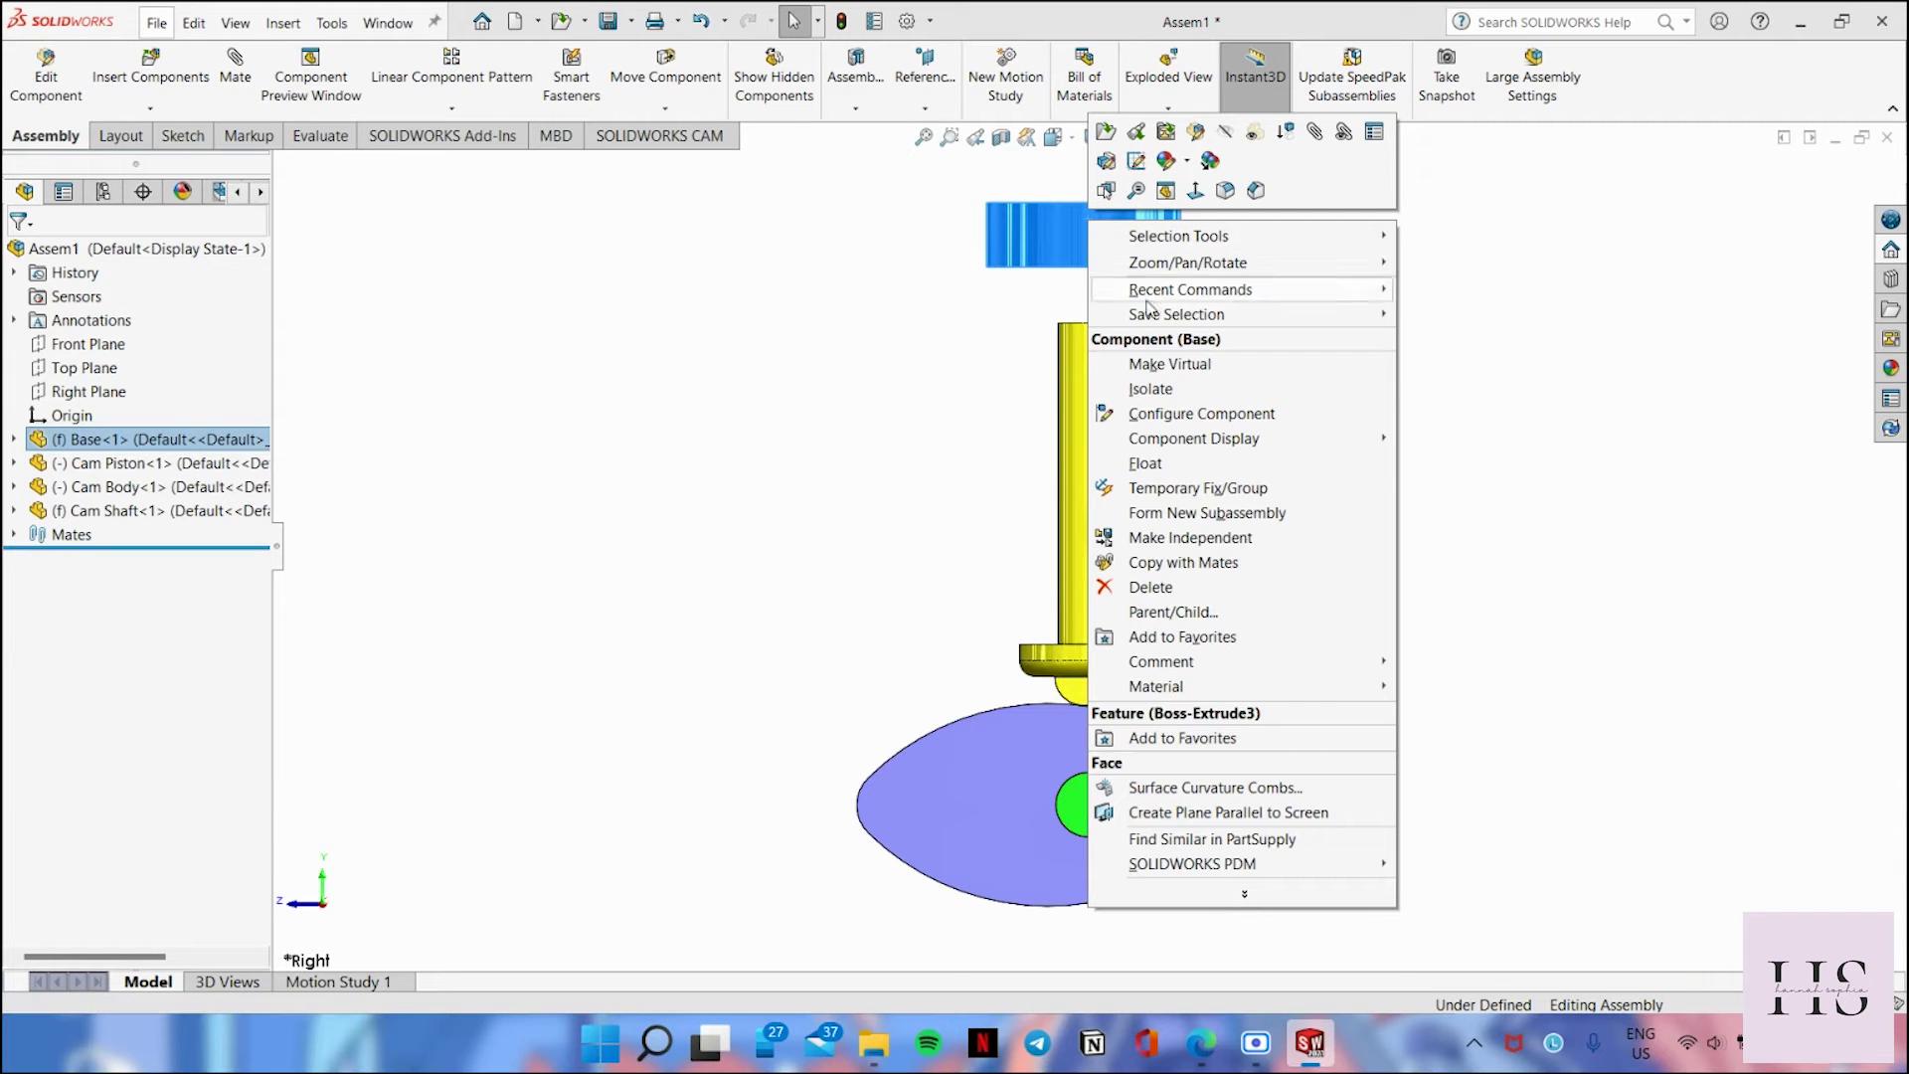
pyautogui.click(1144, 463)
pyautogui.moveTo(1143, 263); pyautogui.dragTo(1148, 365)
pyautogui.moveTo(1147, 365)
pyautogui.mouseDown(button='middle')
pyautogui.moveTo(1206, 465)
pyautogui.moveTo(1154, 374)
pyautogui.mouseUp(button='middle')
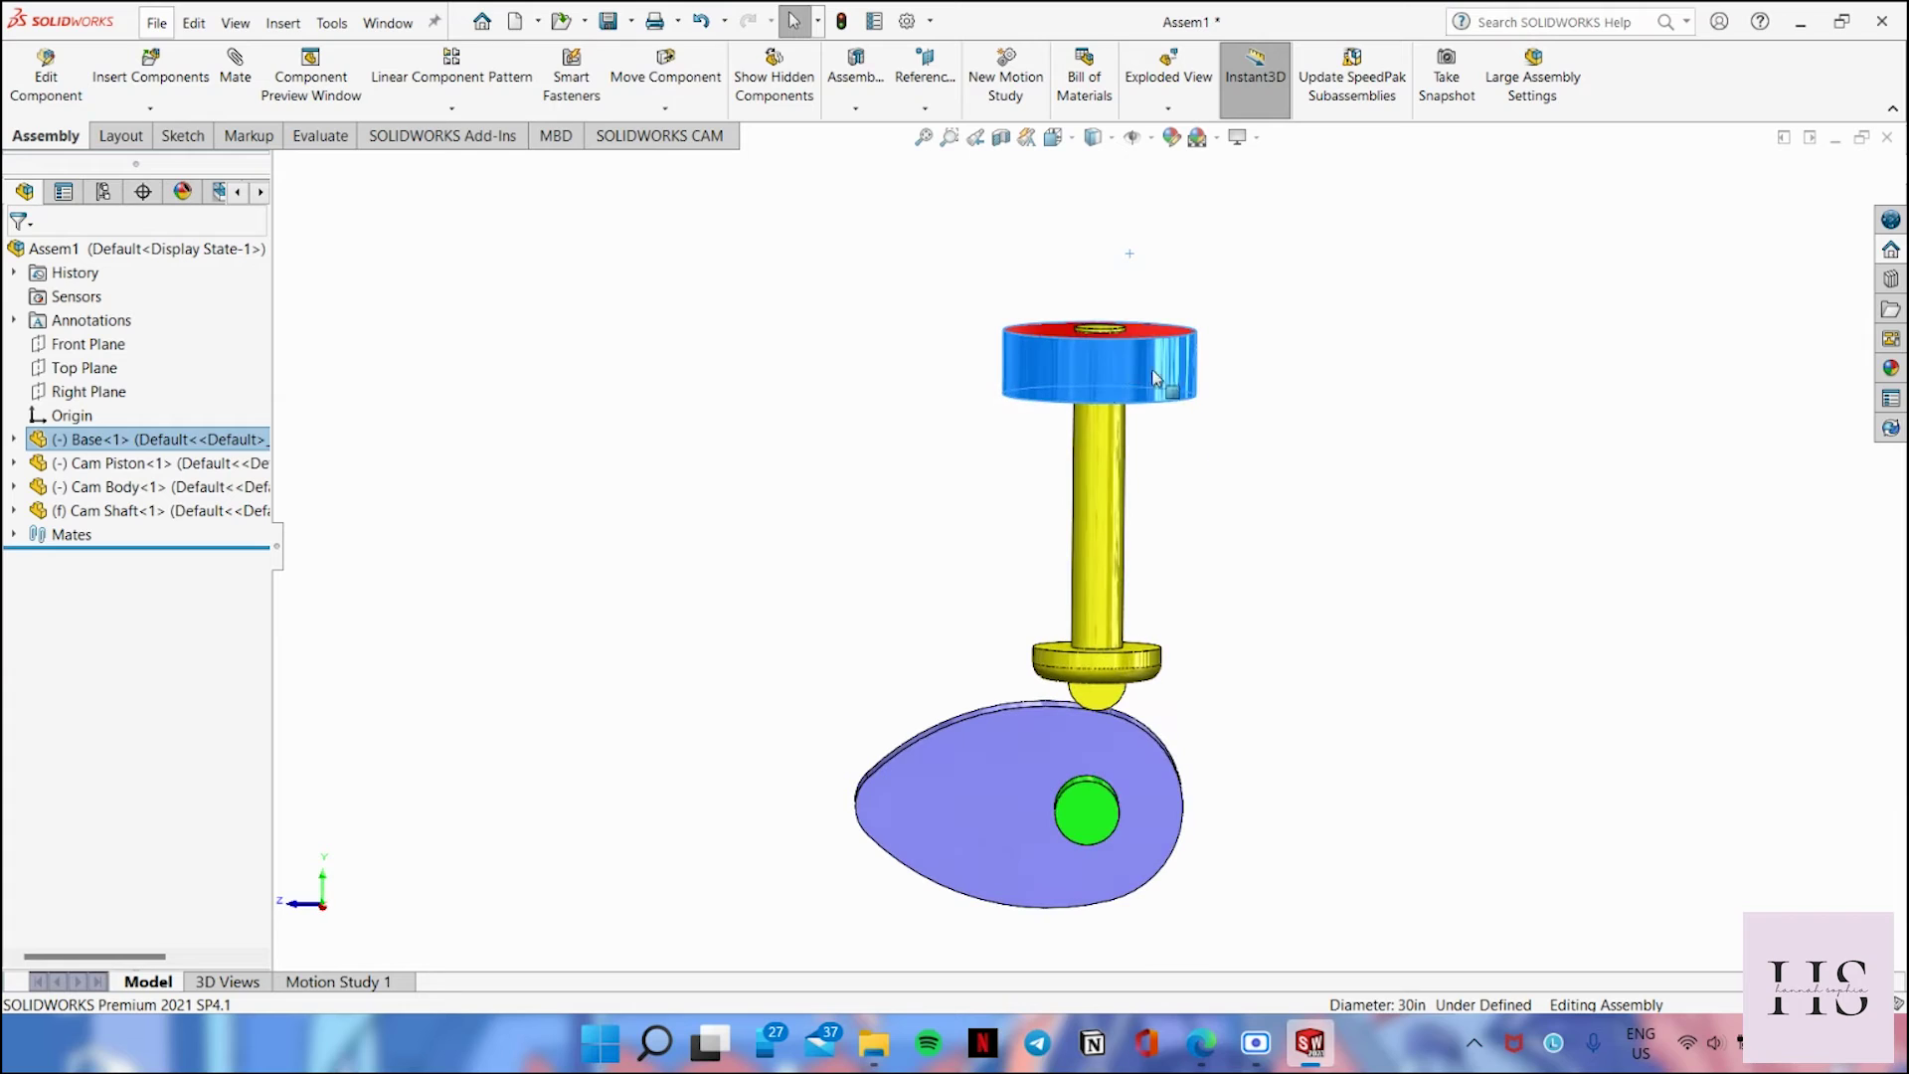
pyautogui.click(1260, 508)
# Step: Check the Fix/Float option of the Cam Shaft among its component commands
pyautogui.moveTo(1257, 763); pyautogui.dragTo(1292, 713, button='middle')
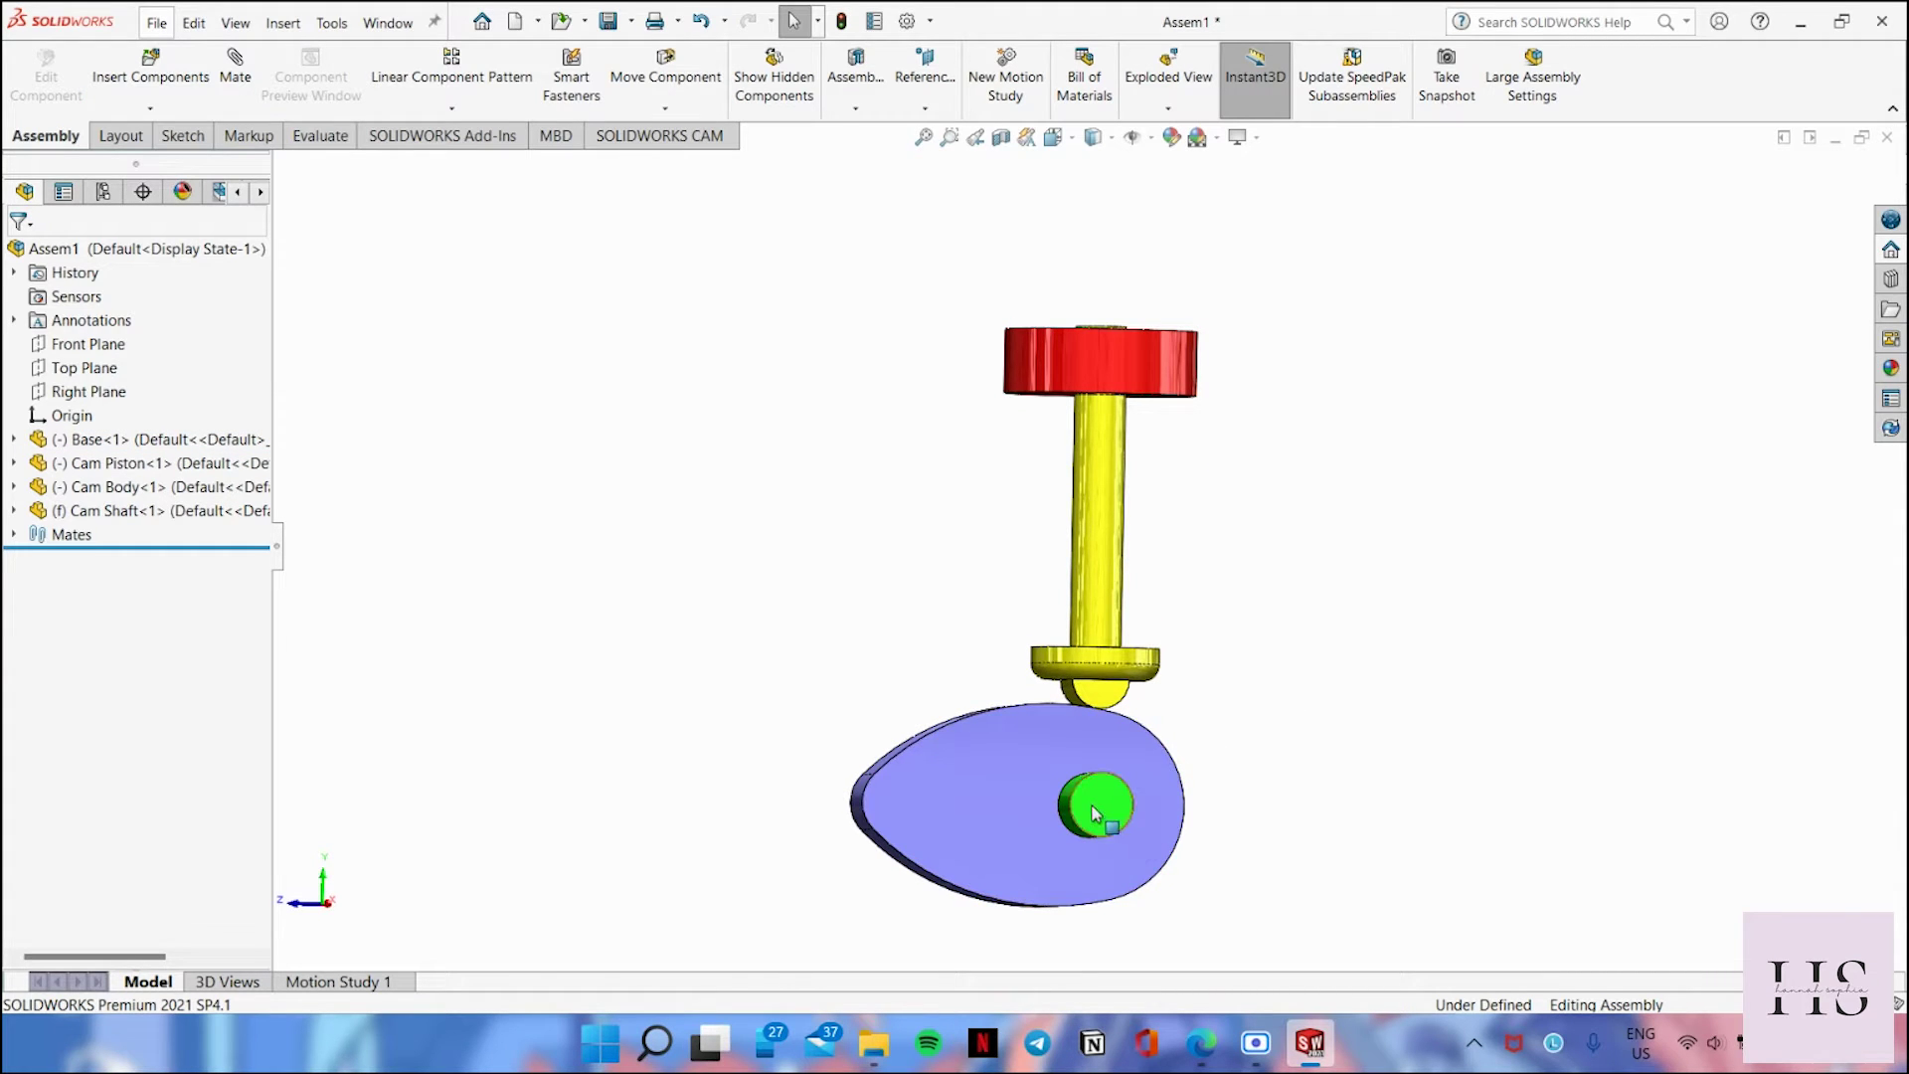
pyautogui.moveTo(1322, 702); pyautogui.dragTo(1342, 732, button='middle')
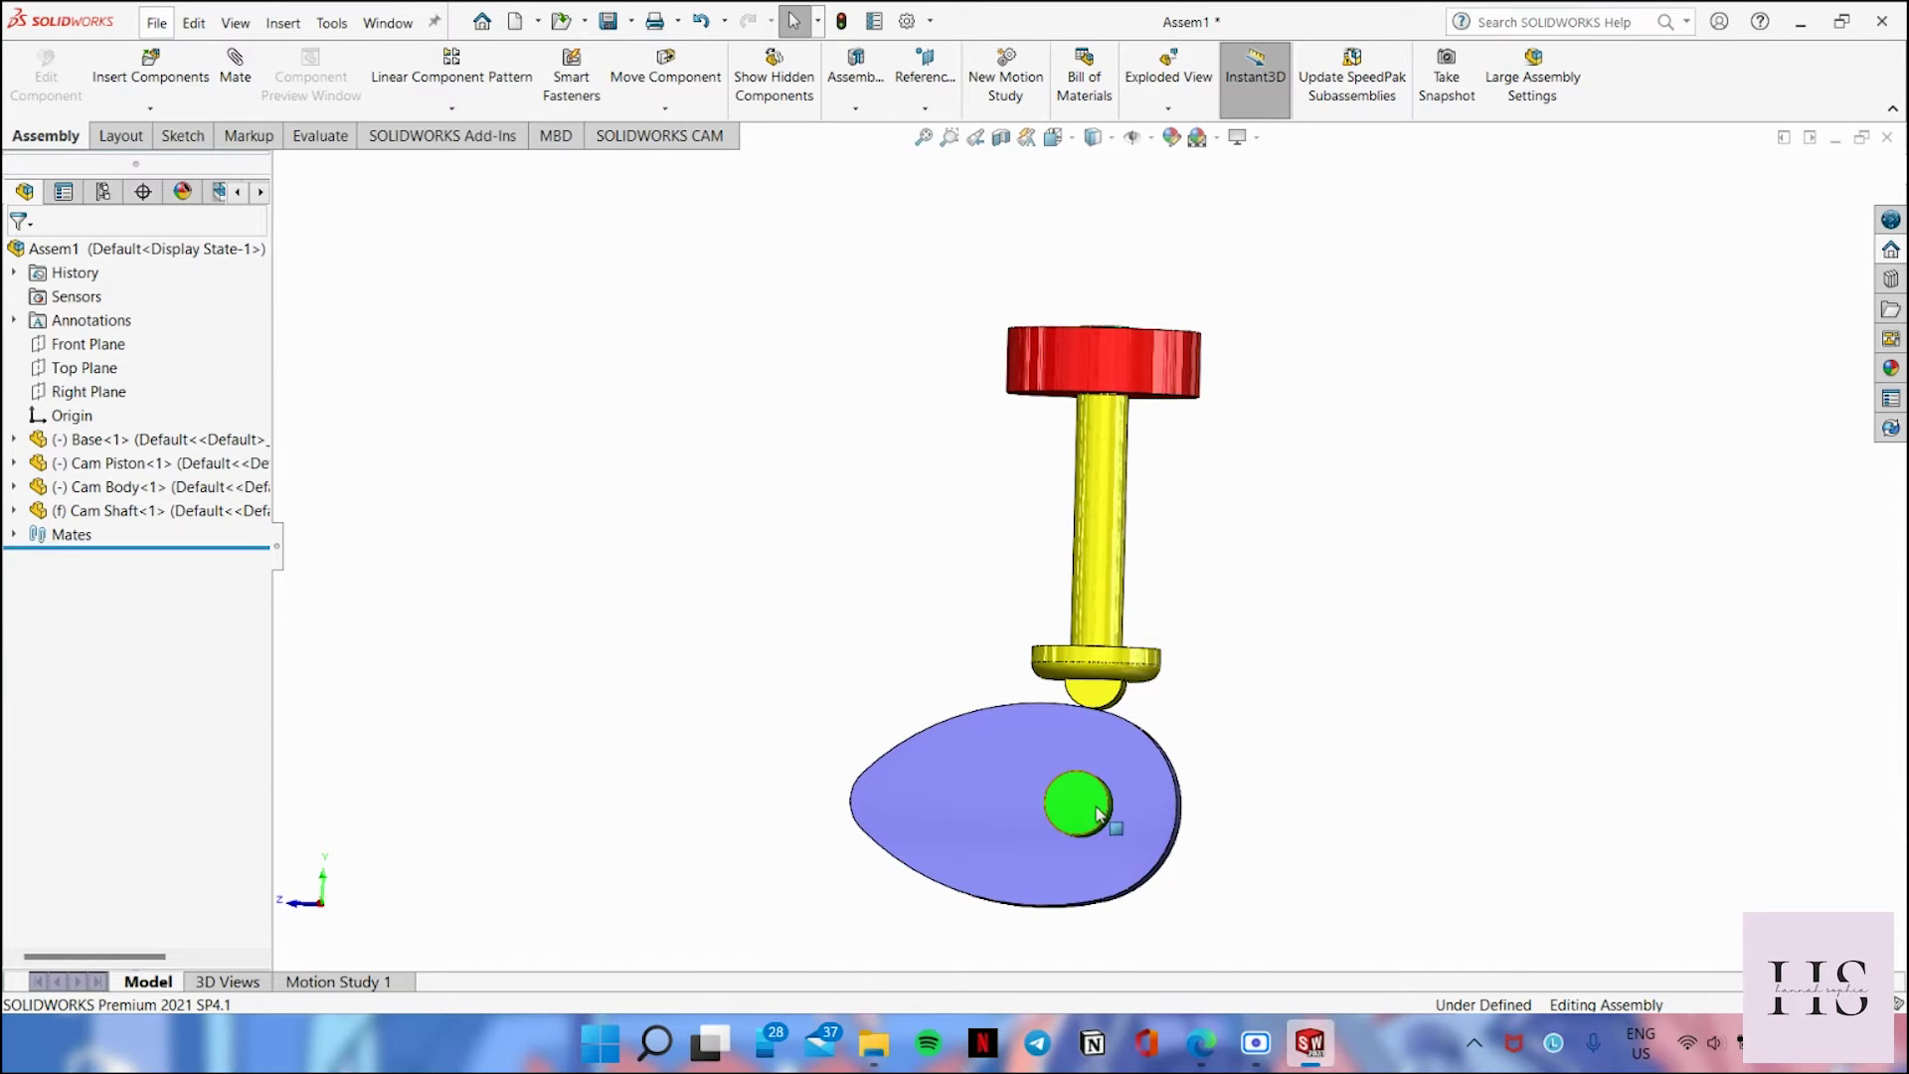
pyautogui.moveTo(1321, 724); pyautogui.dragTo(1354, 720, button='middle')
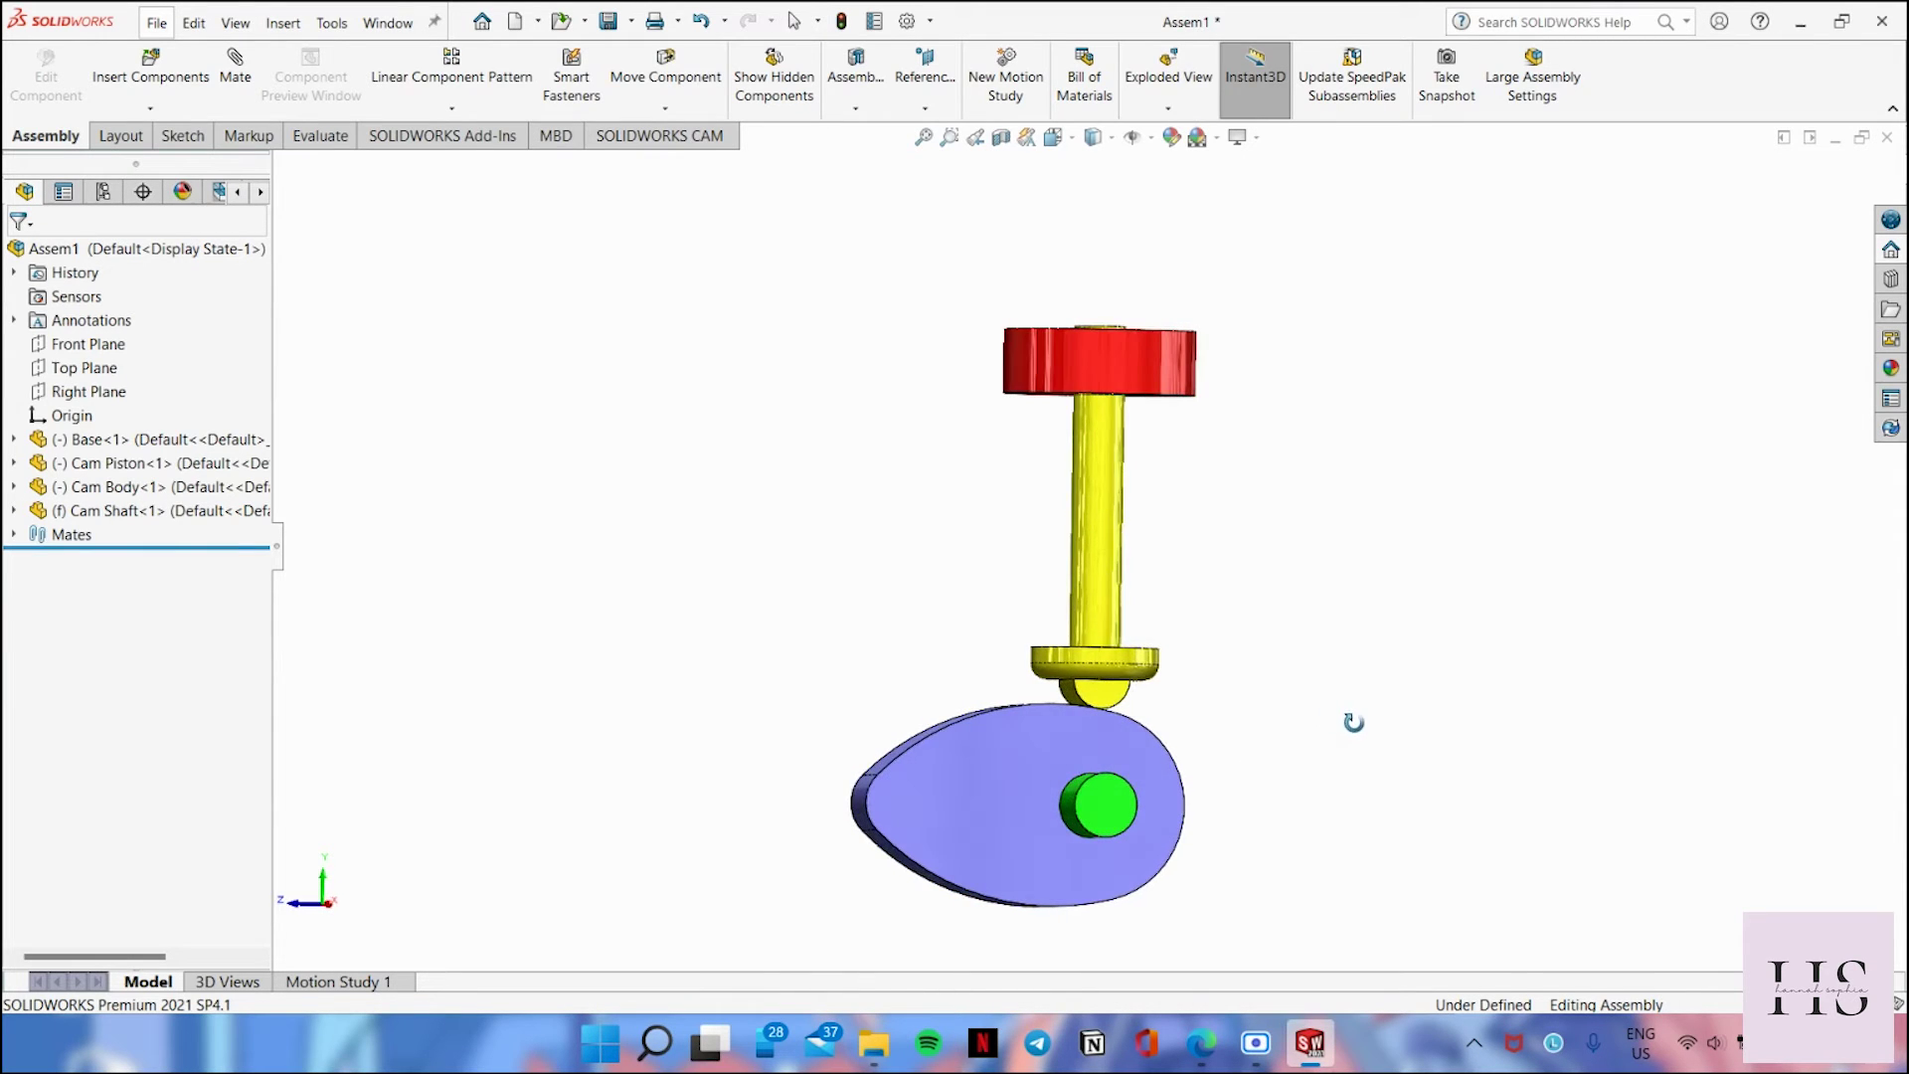
pyautogui.rightClick(1096, 815)
pyautogui.click(1483, 750)
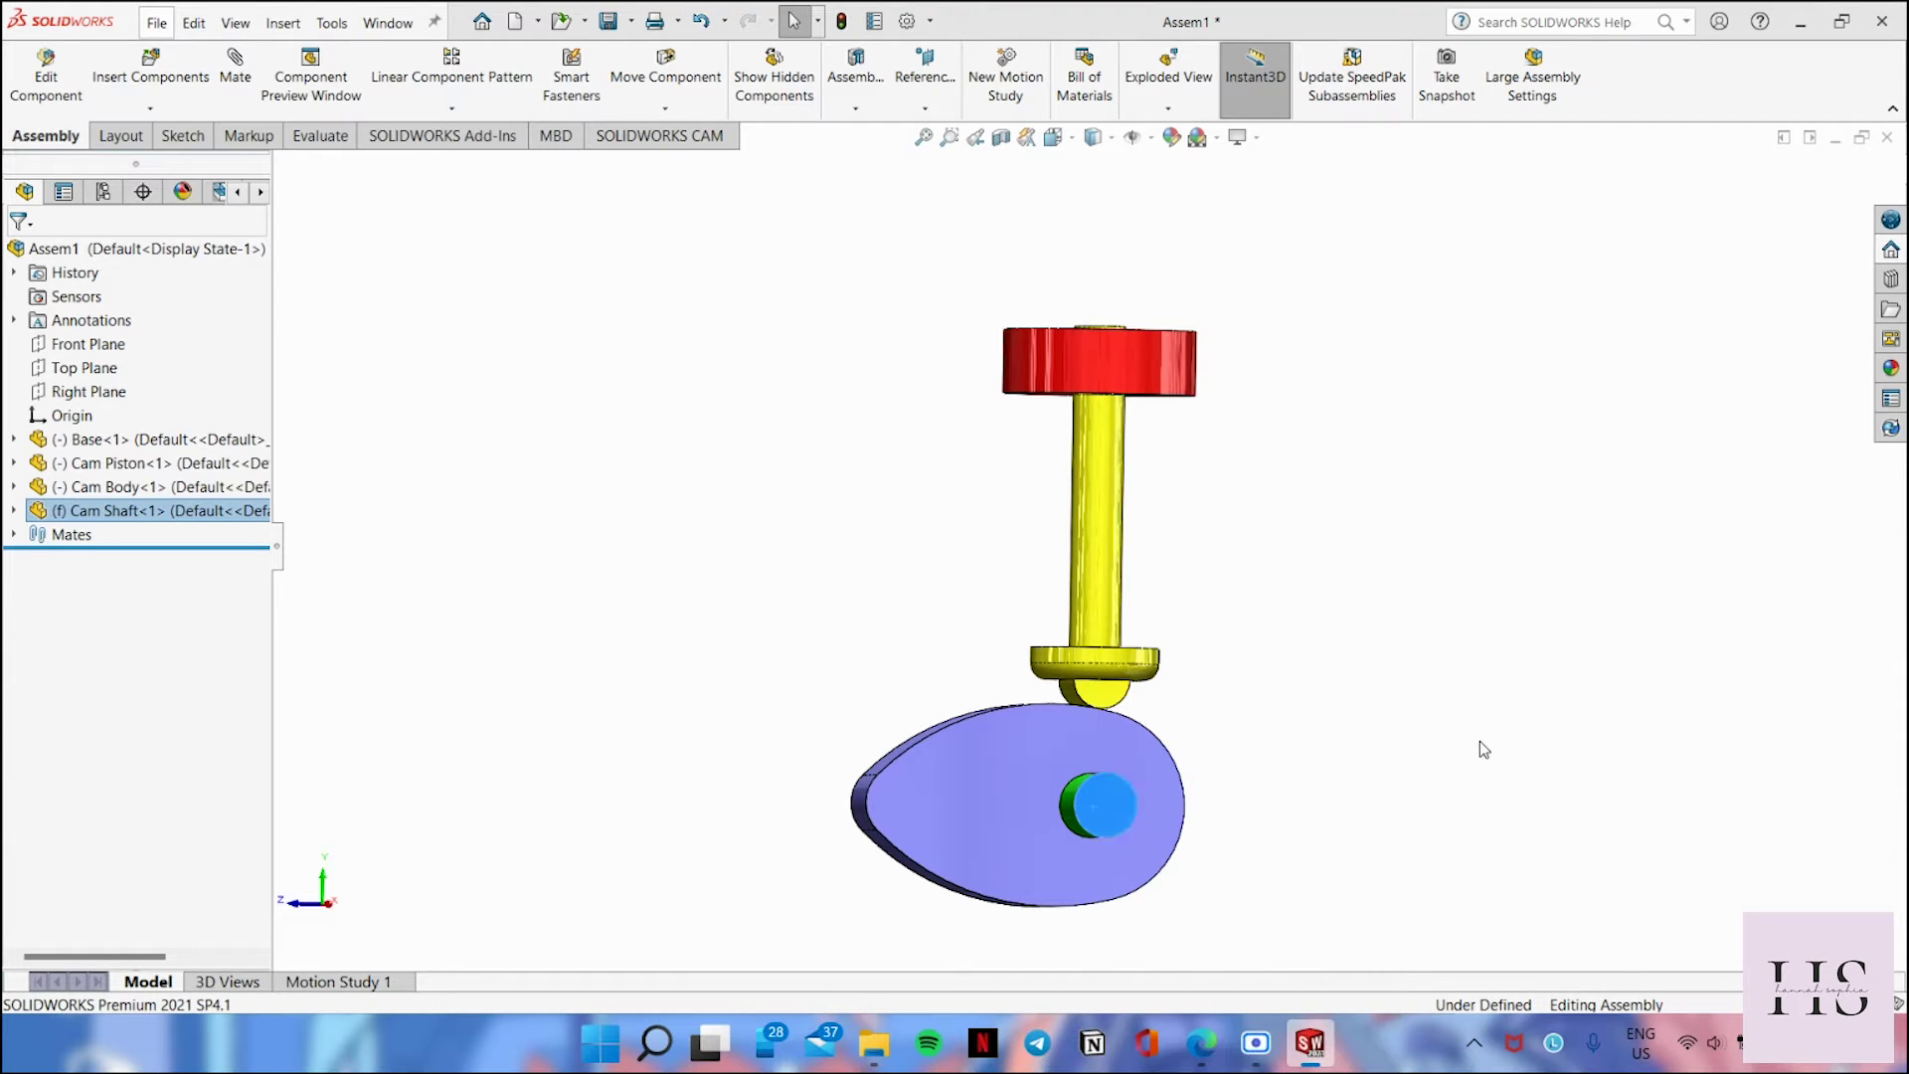
pyautogui.rightClick(1099, 811)
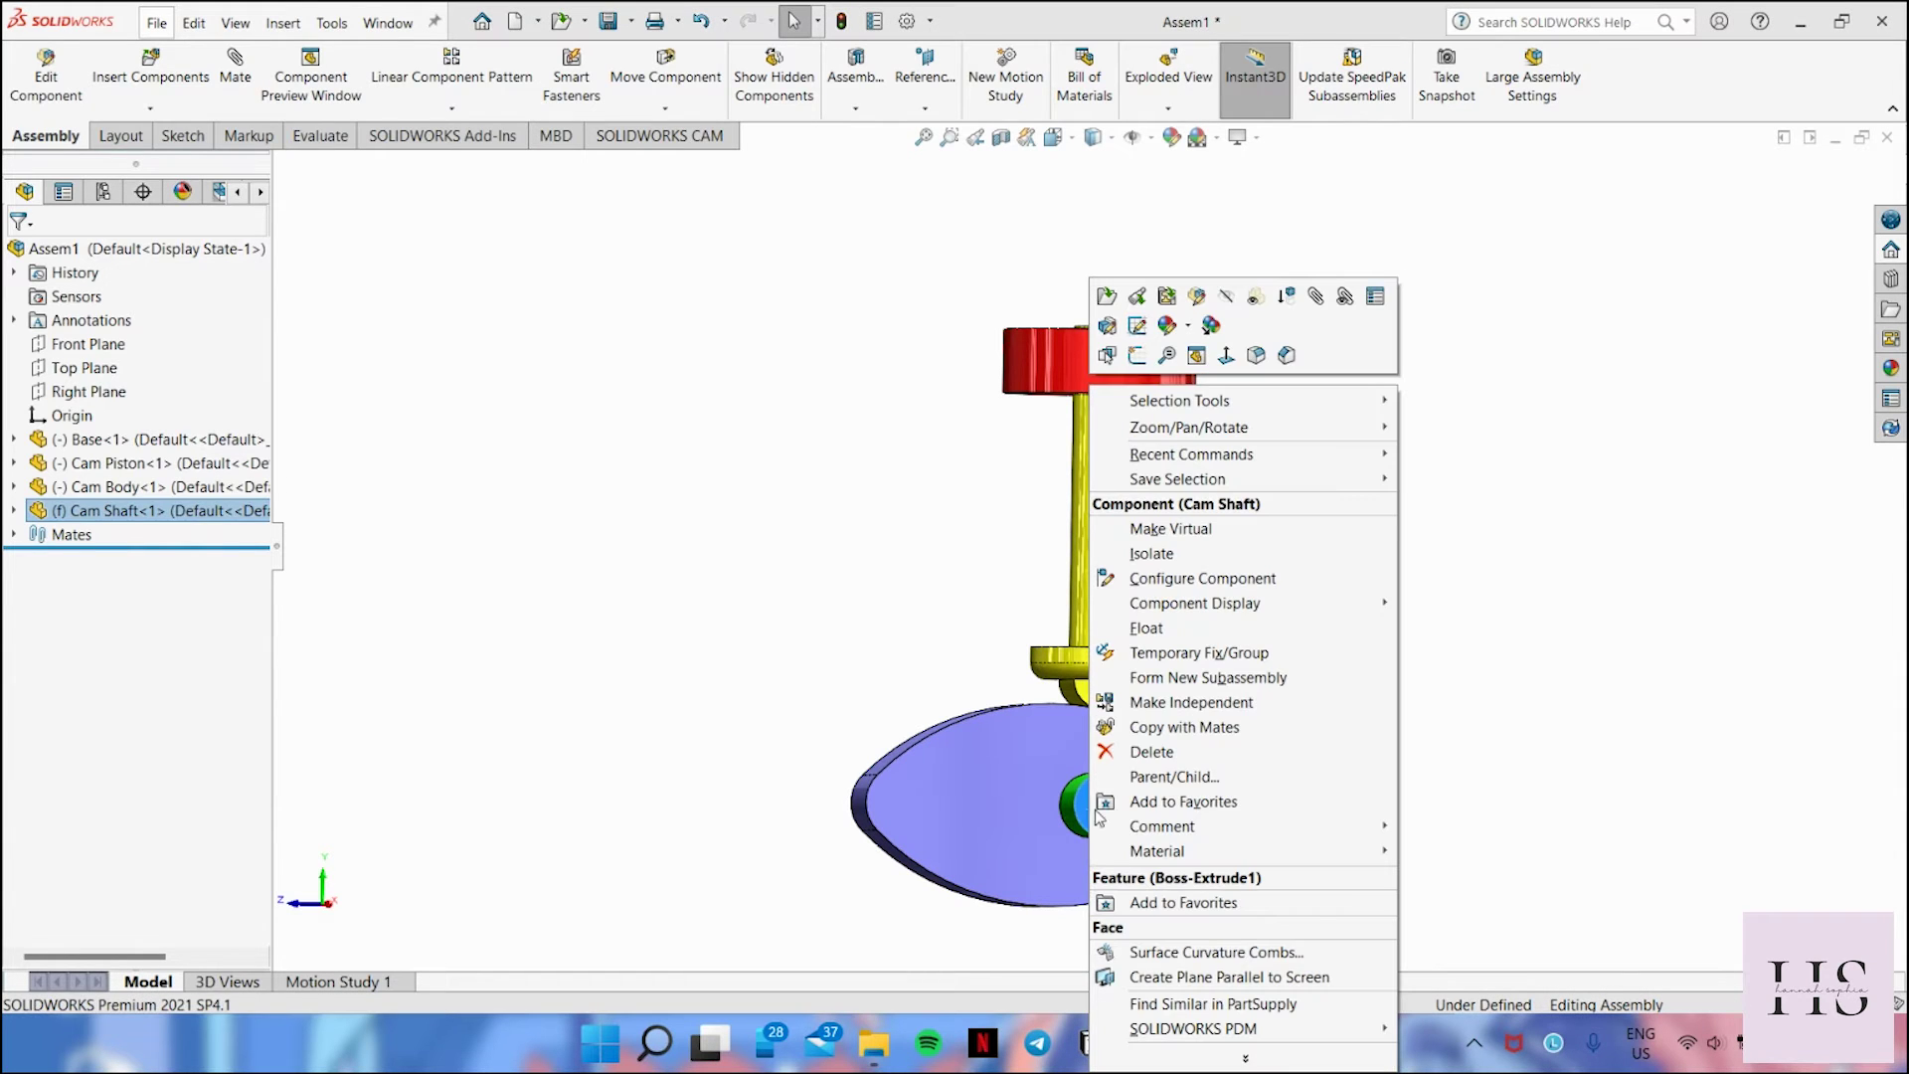
pyautogui.click(1153, 629)
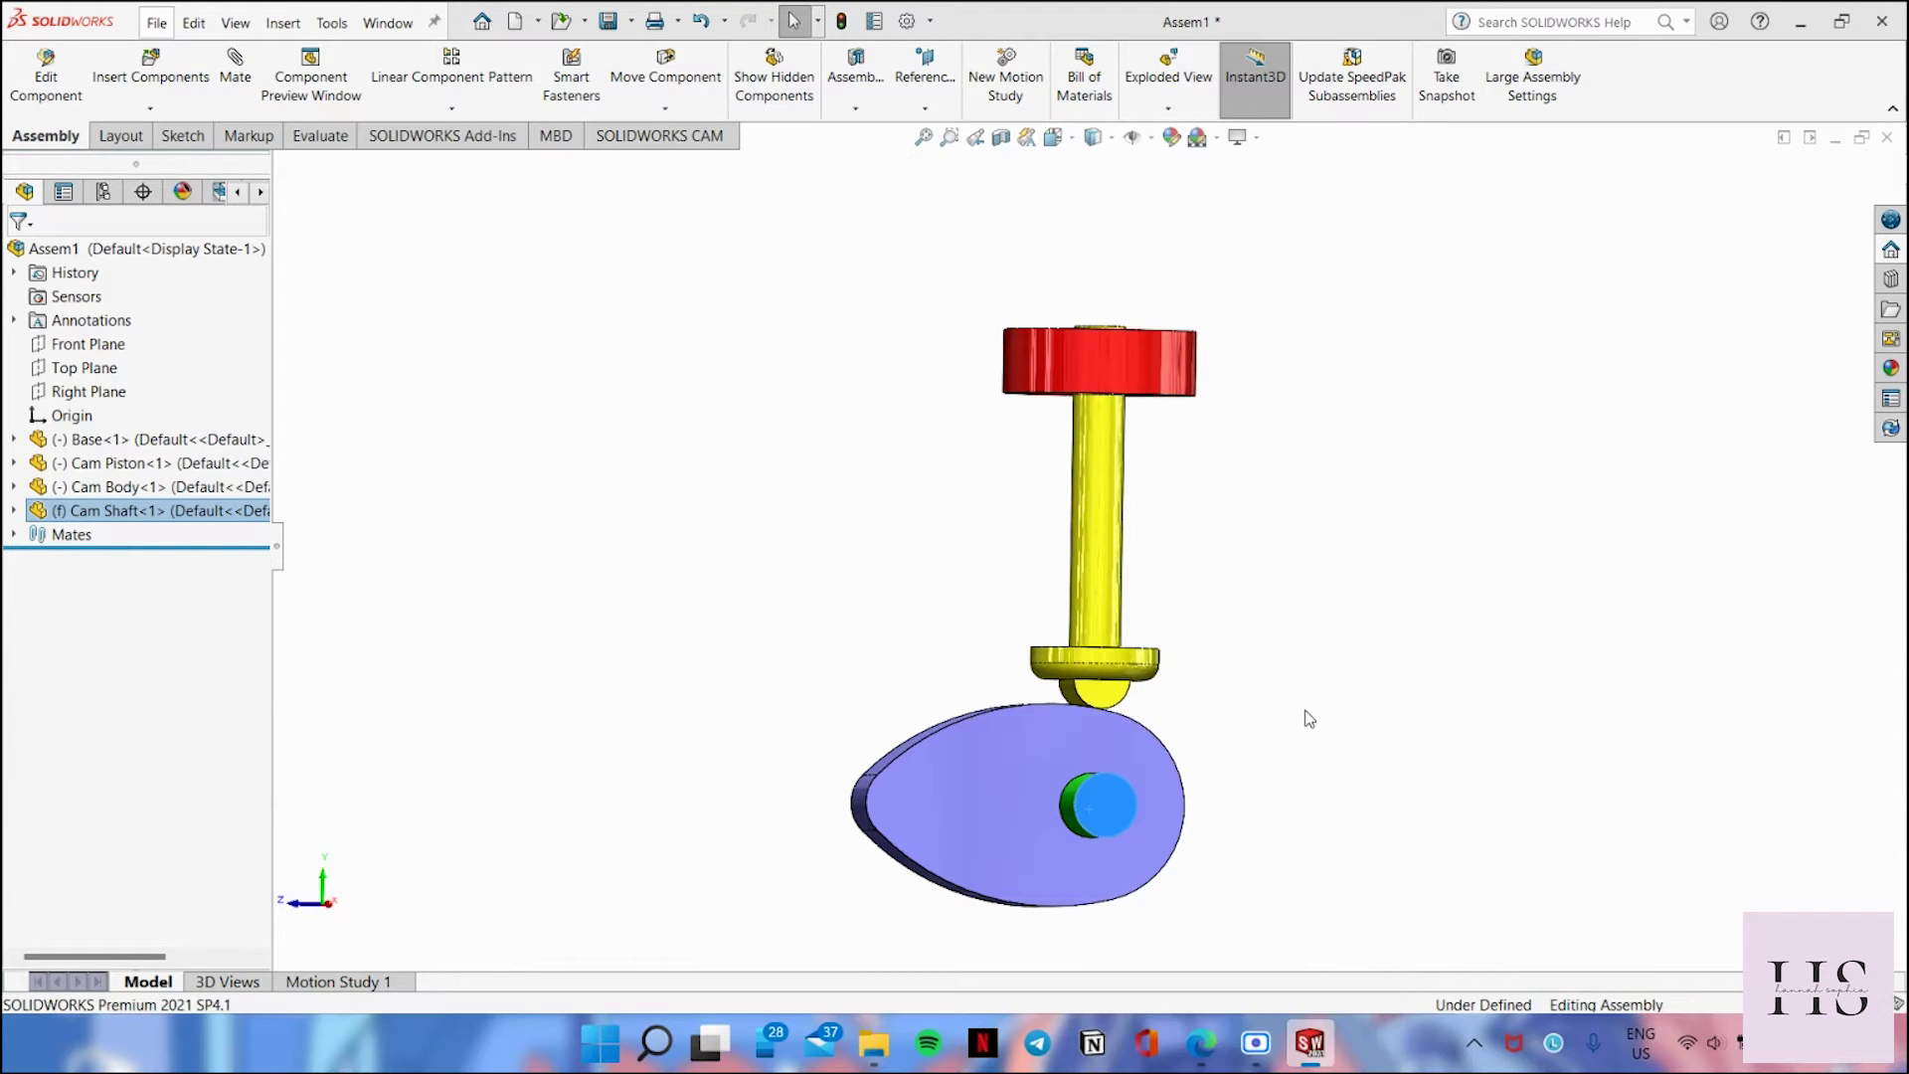
# Step: Fix the Base in place, leaving the Cam Shaft floating
pyautogui.rightClick(1118, 373)
pyautogui.click(1171, 603)
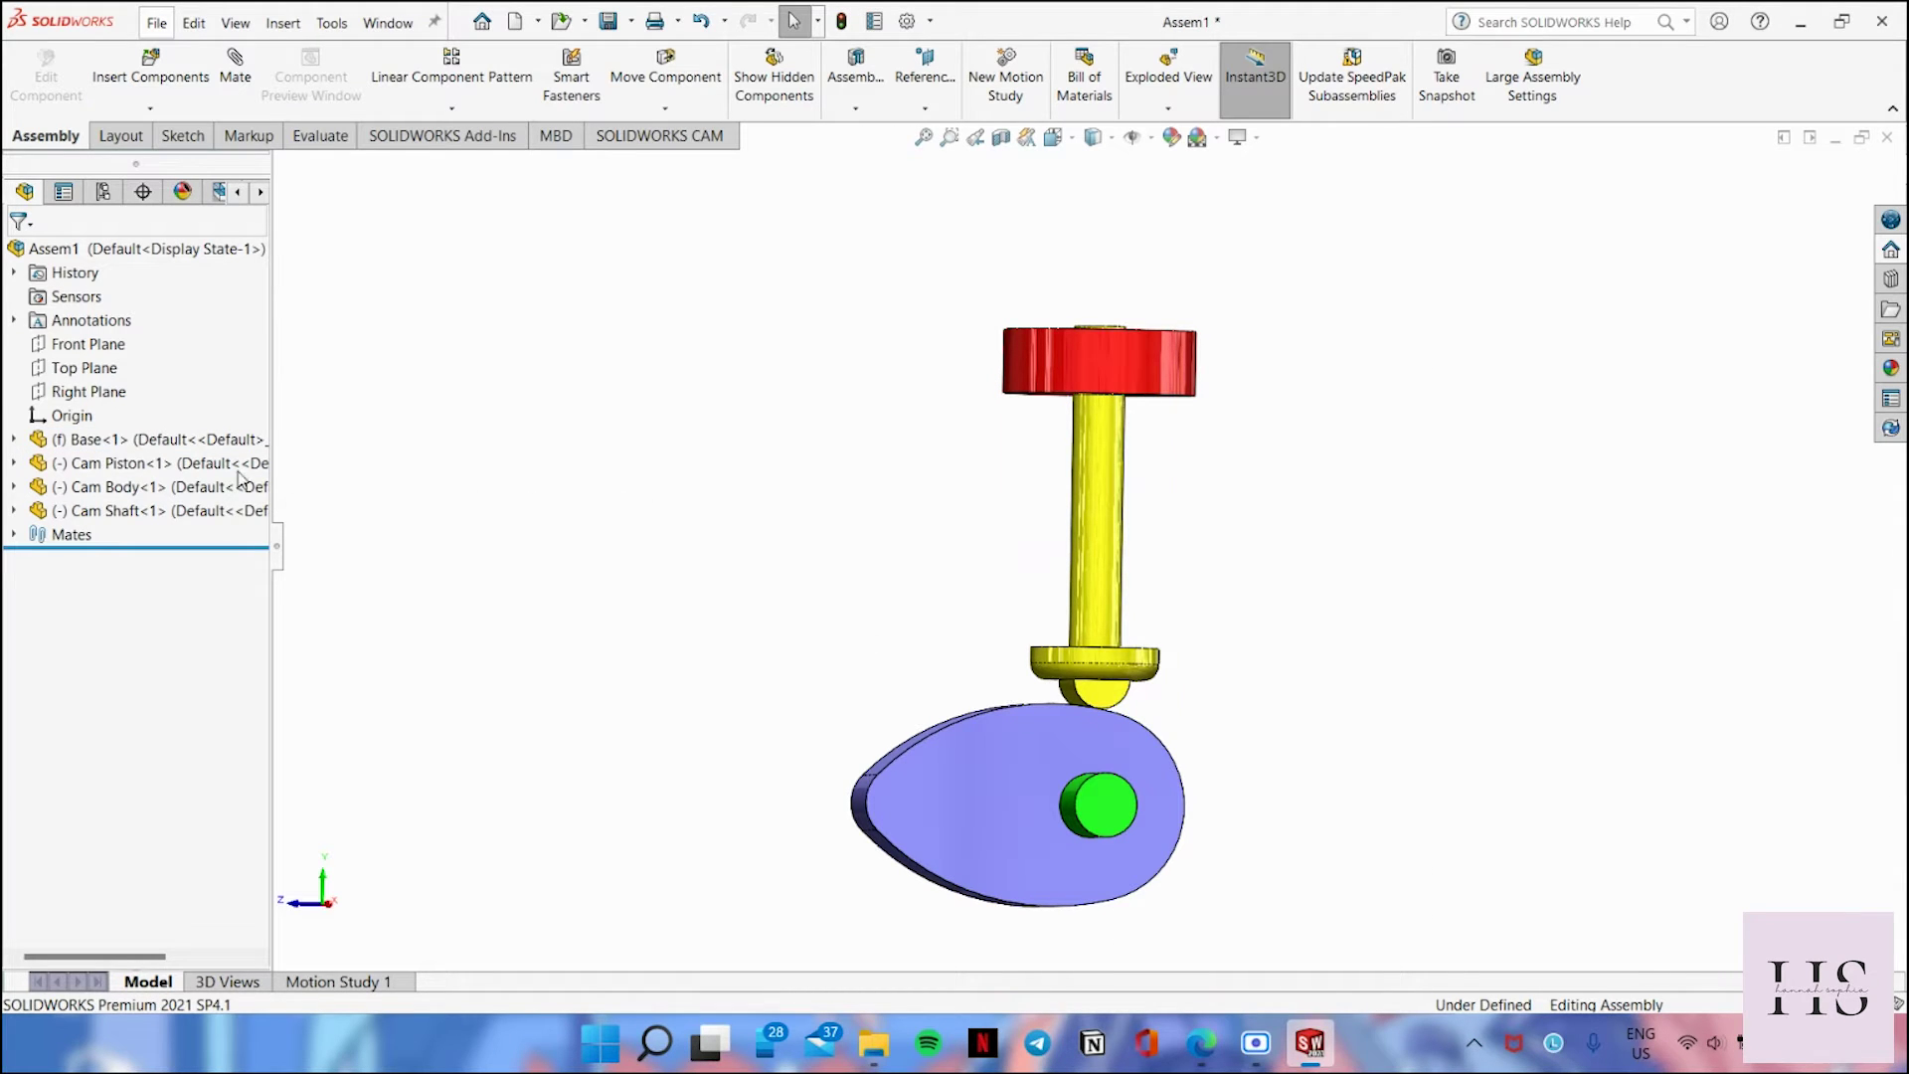
# Step: Add a Coincident mate between the Cam Shaft's Right Plane and the Cam Piston's Front Plane
pyautogui.click(1107, 792)
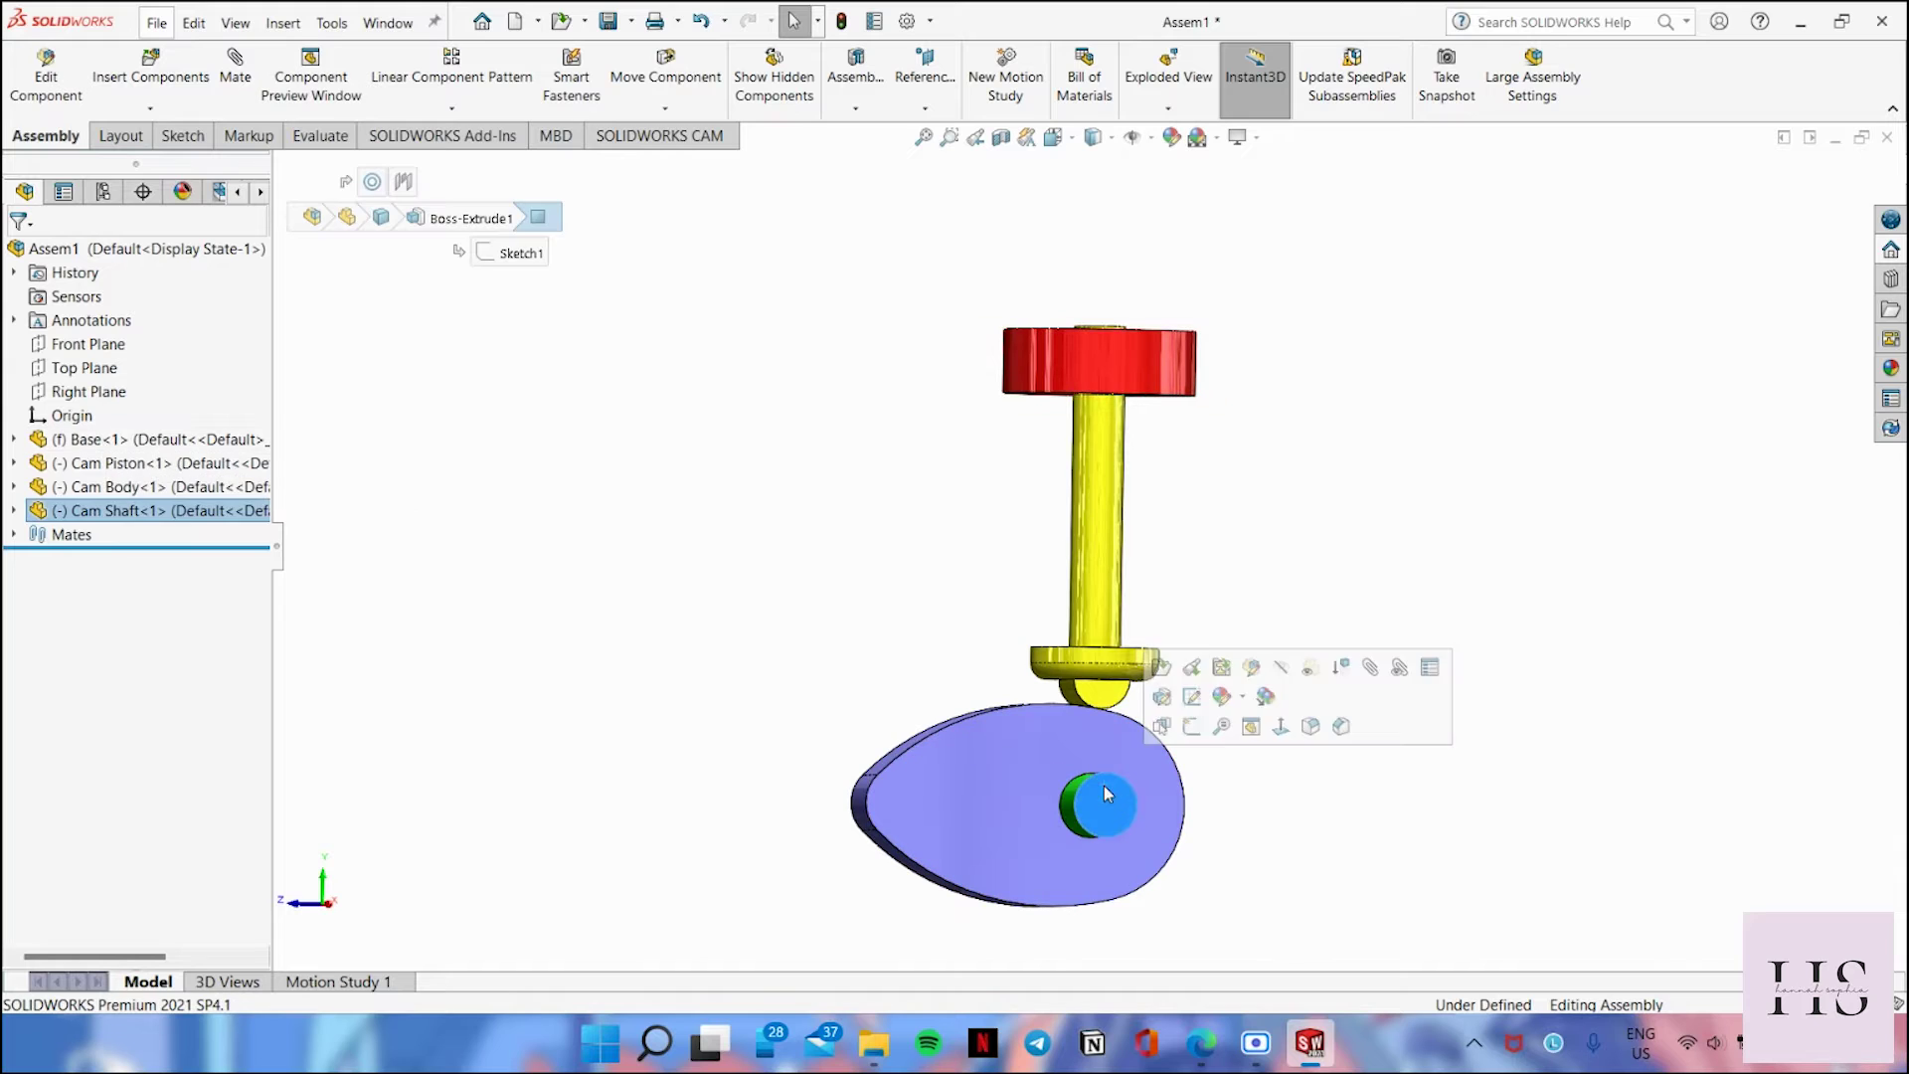
pyautogui.click(14, 510)
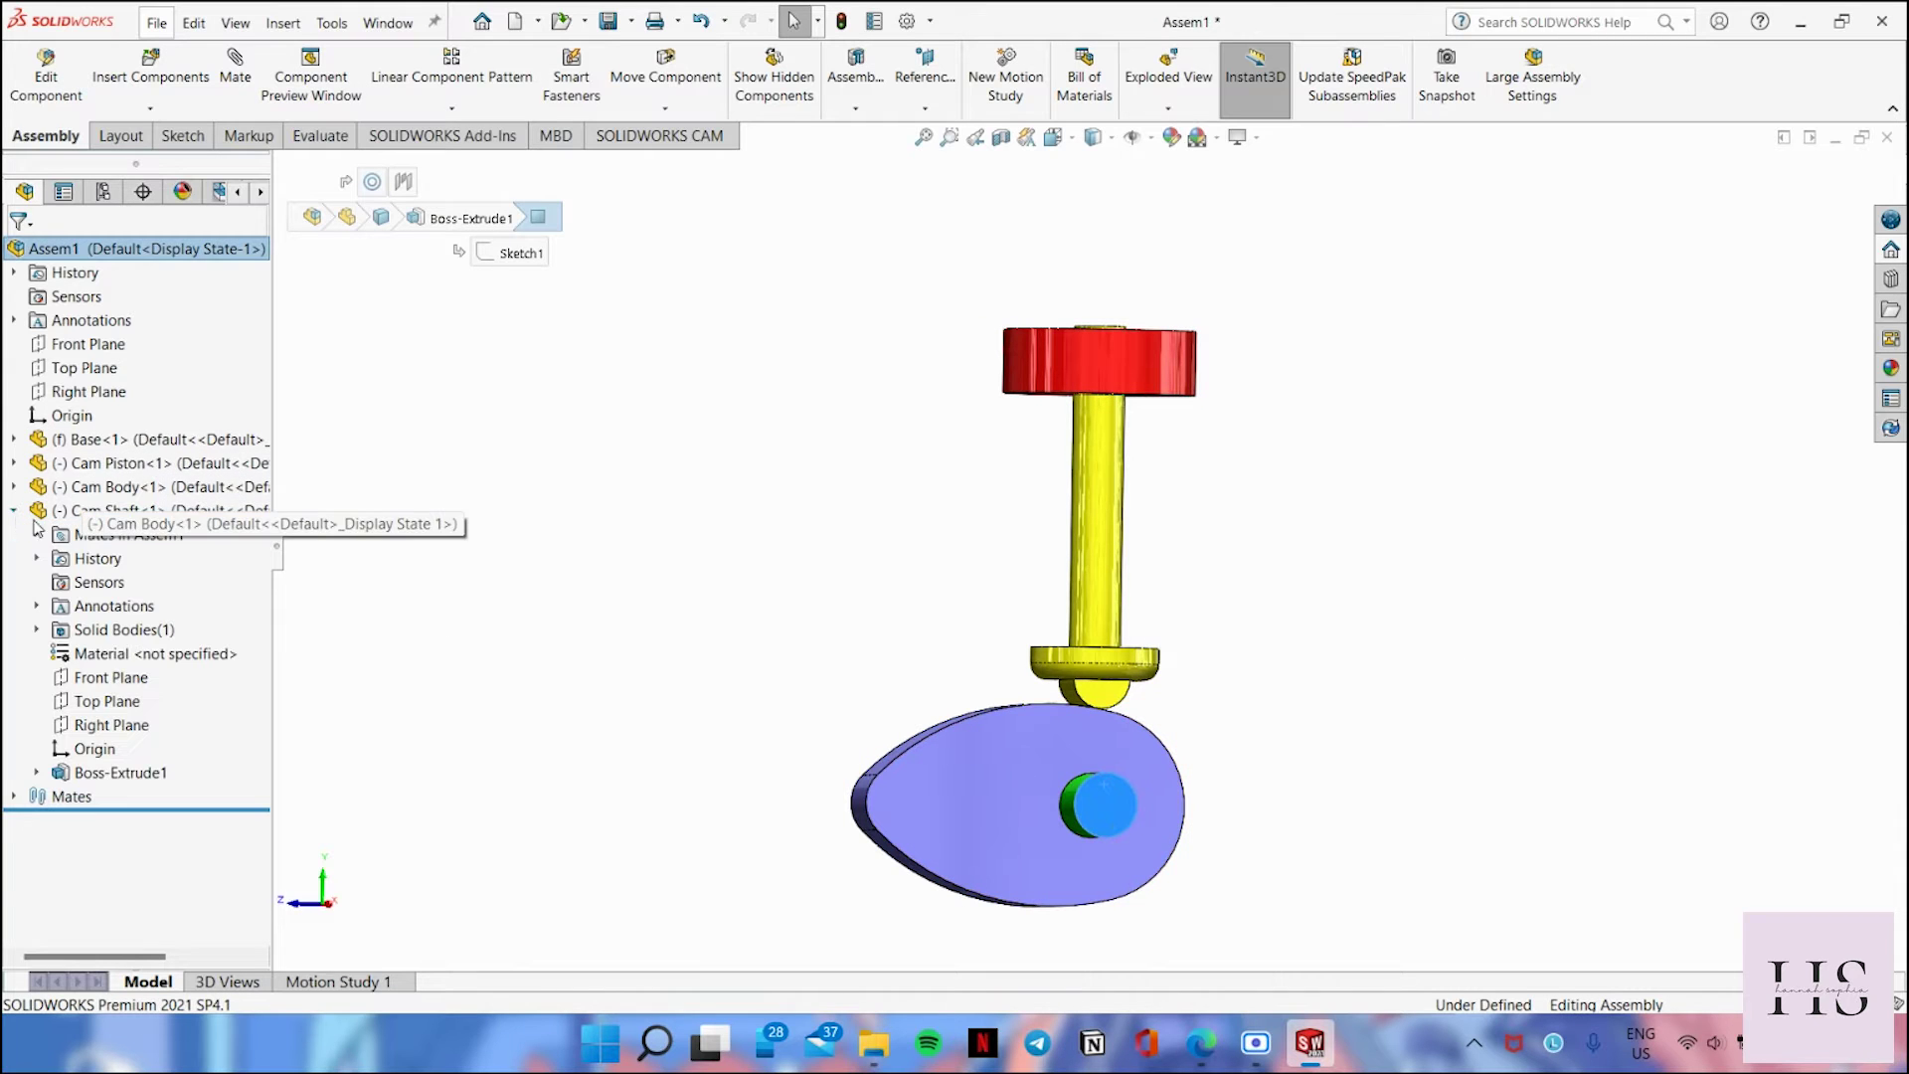
pyautogui.click(109, 725)
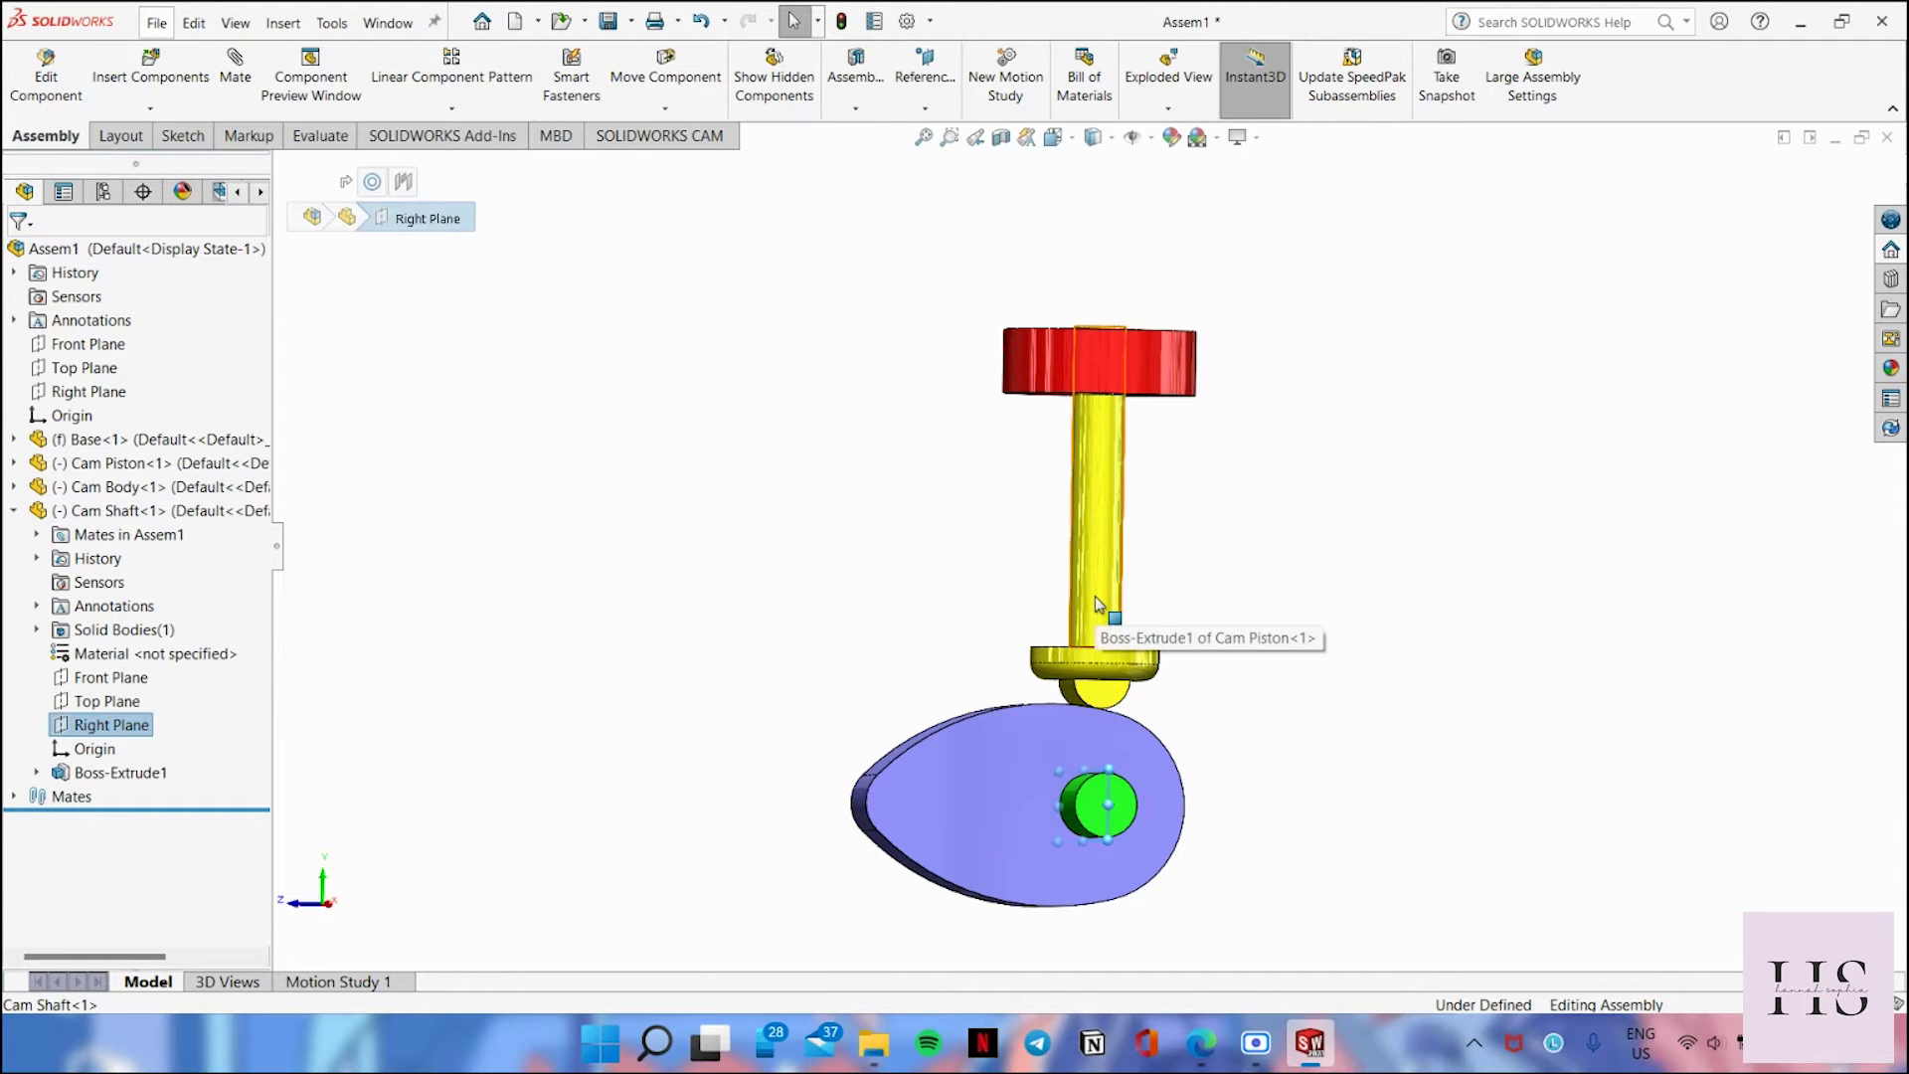
pyautogui.click(14, 462)
pyautogui.scroll(-2, 65, 517)
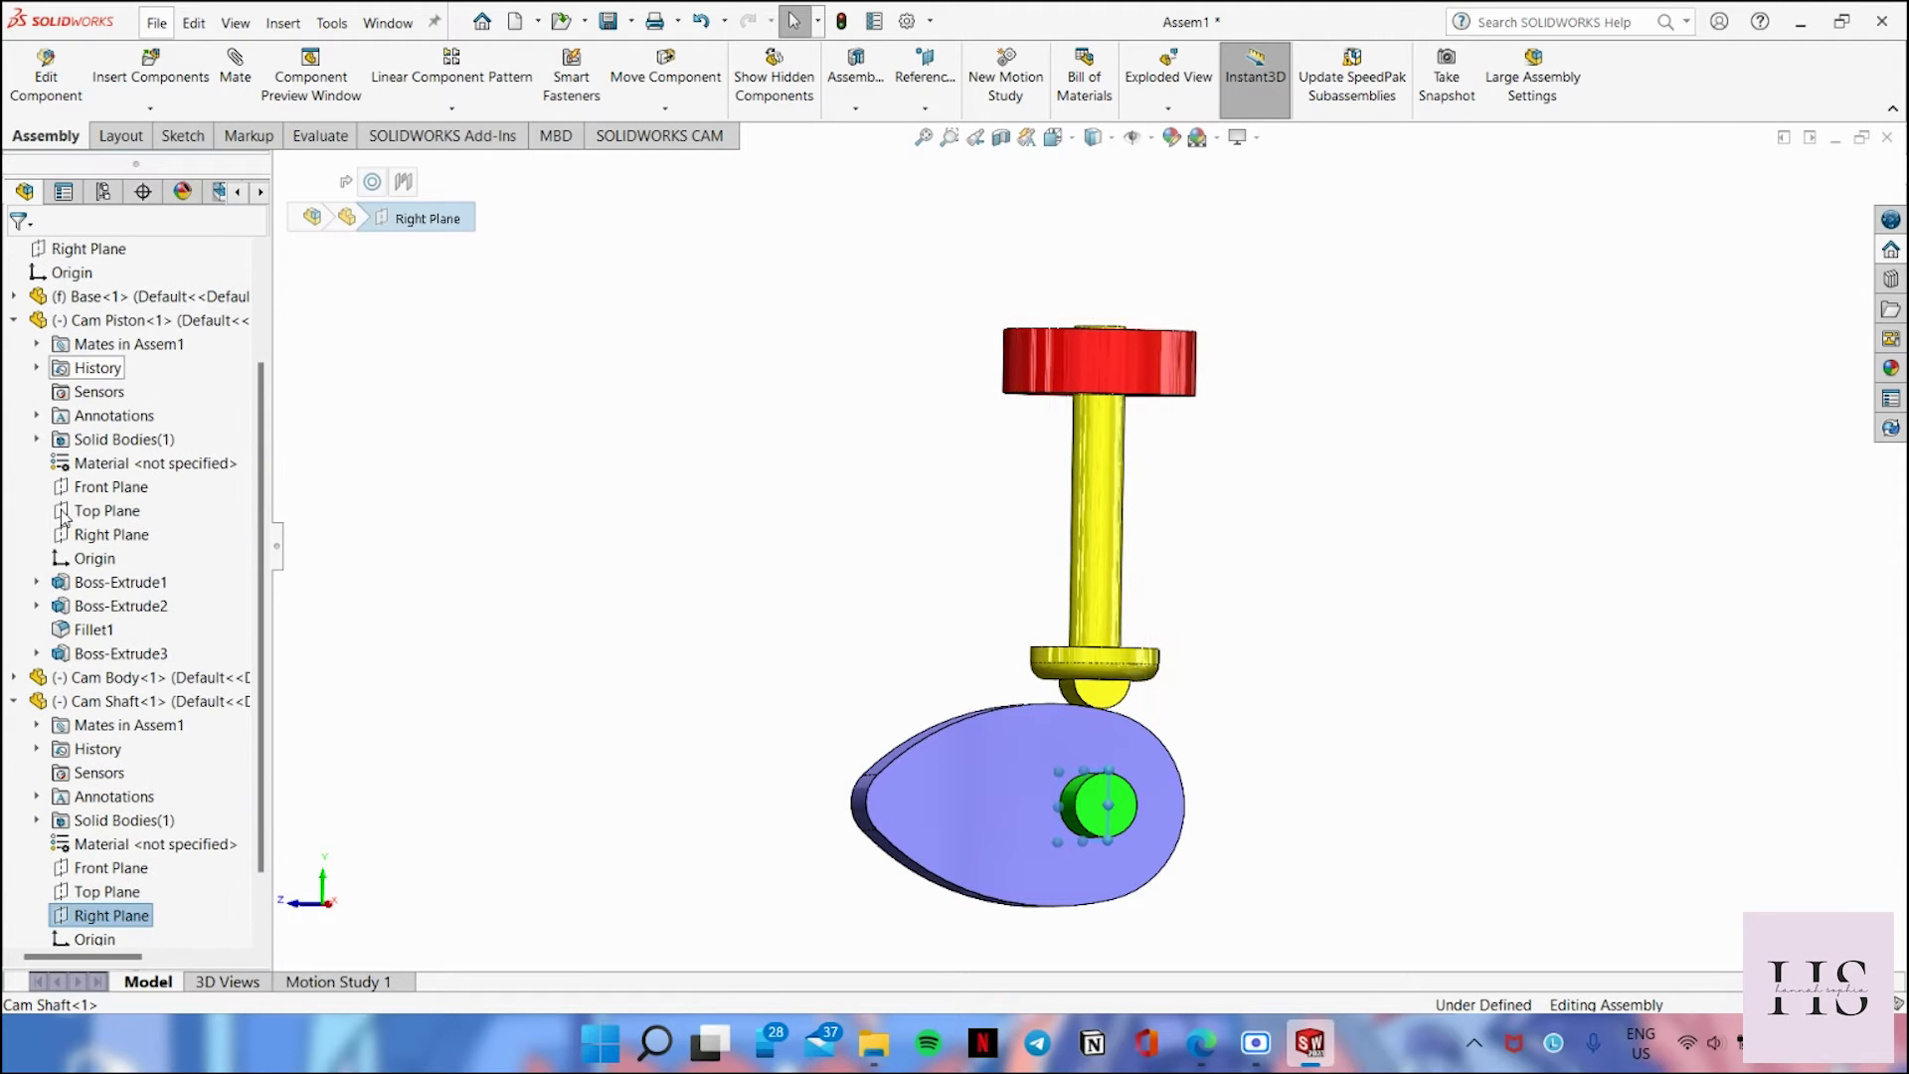
pyautogui.keyDown('ctrl'); pyautogui.click(132, 493); pyautogui.keyUp('ctrl')
pyautogui.click(144, 508)
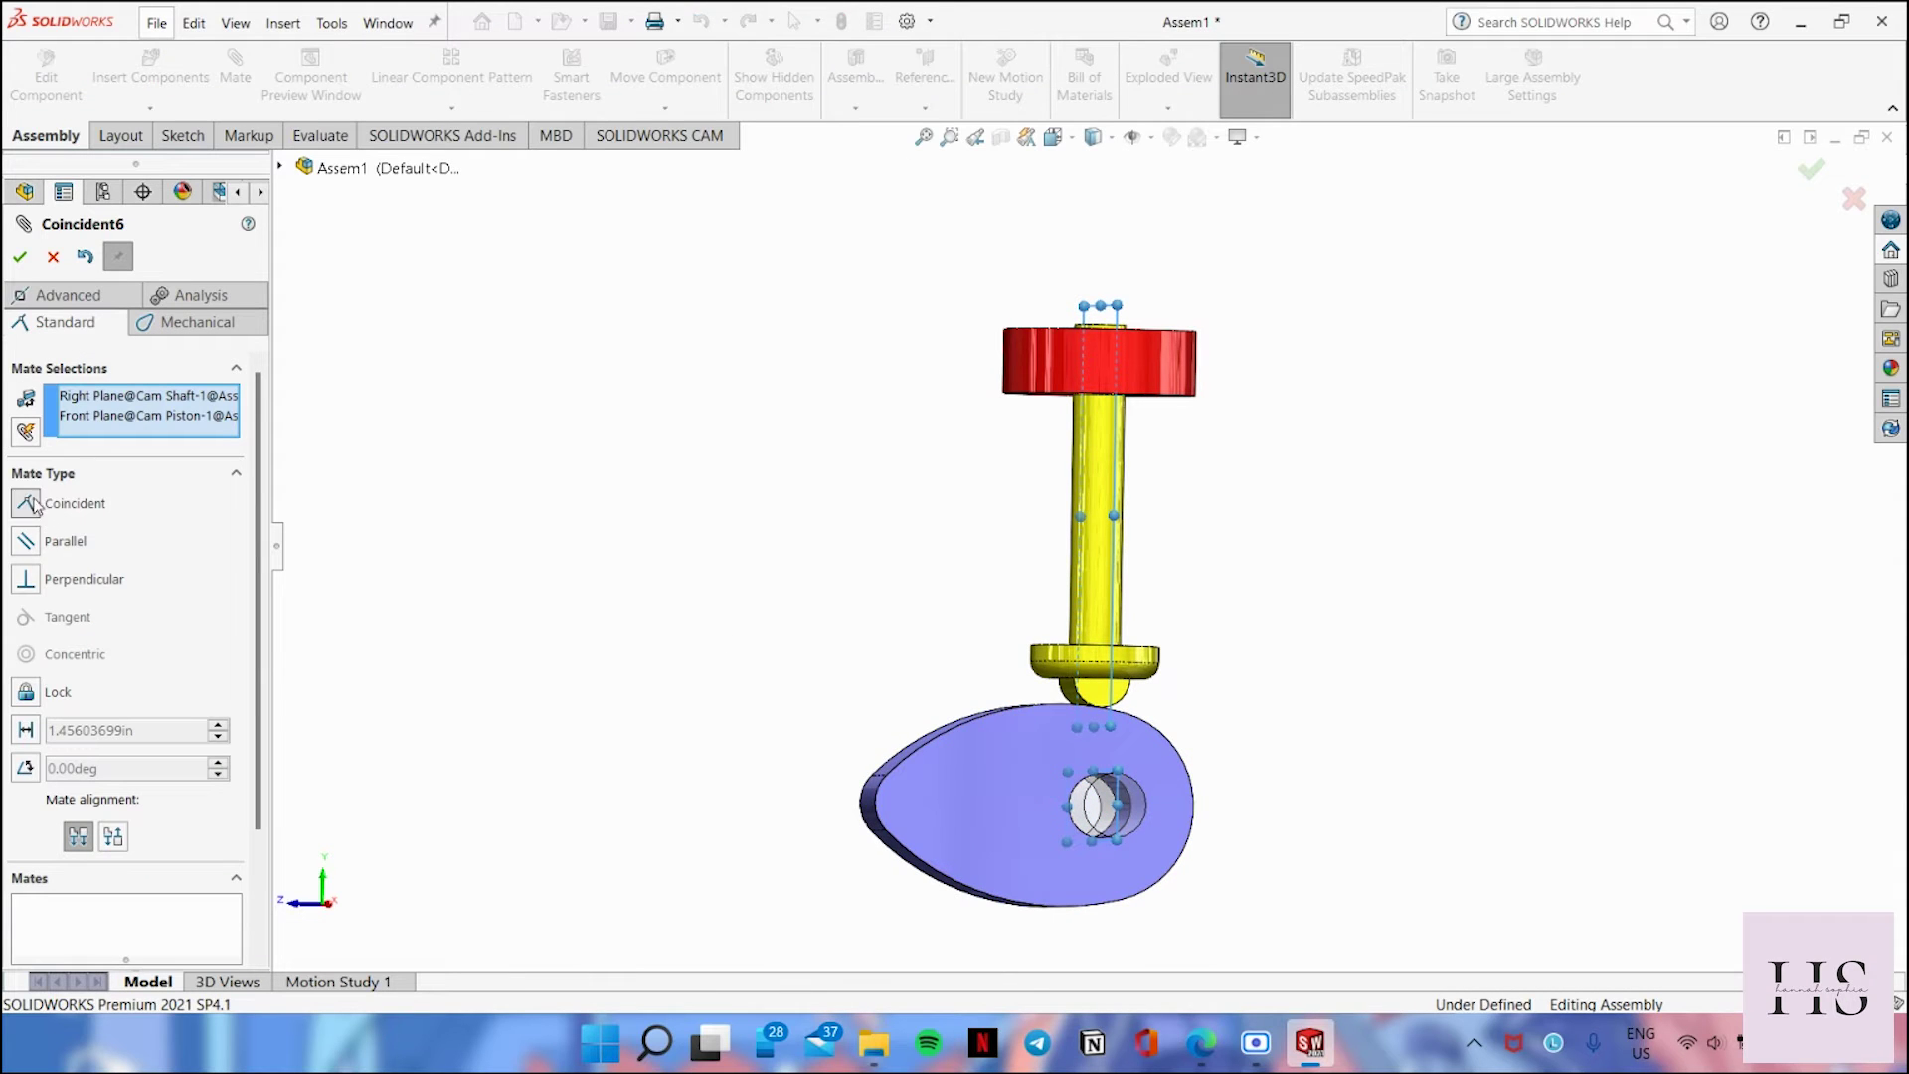
pyautogui.moveTo(1307, 826)
pyautogui.mouseDown(button='middle')
pyautogui.moveTo(1265, 818)
pyautogui.moveTo(1280, 829)
pyautogui.mouseUp(button='middle')
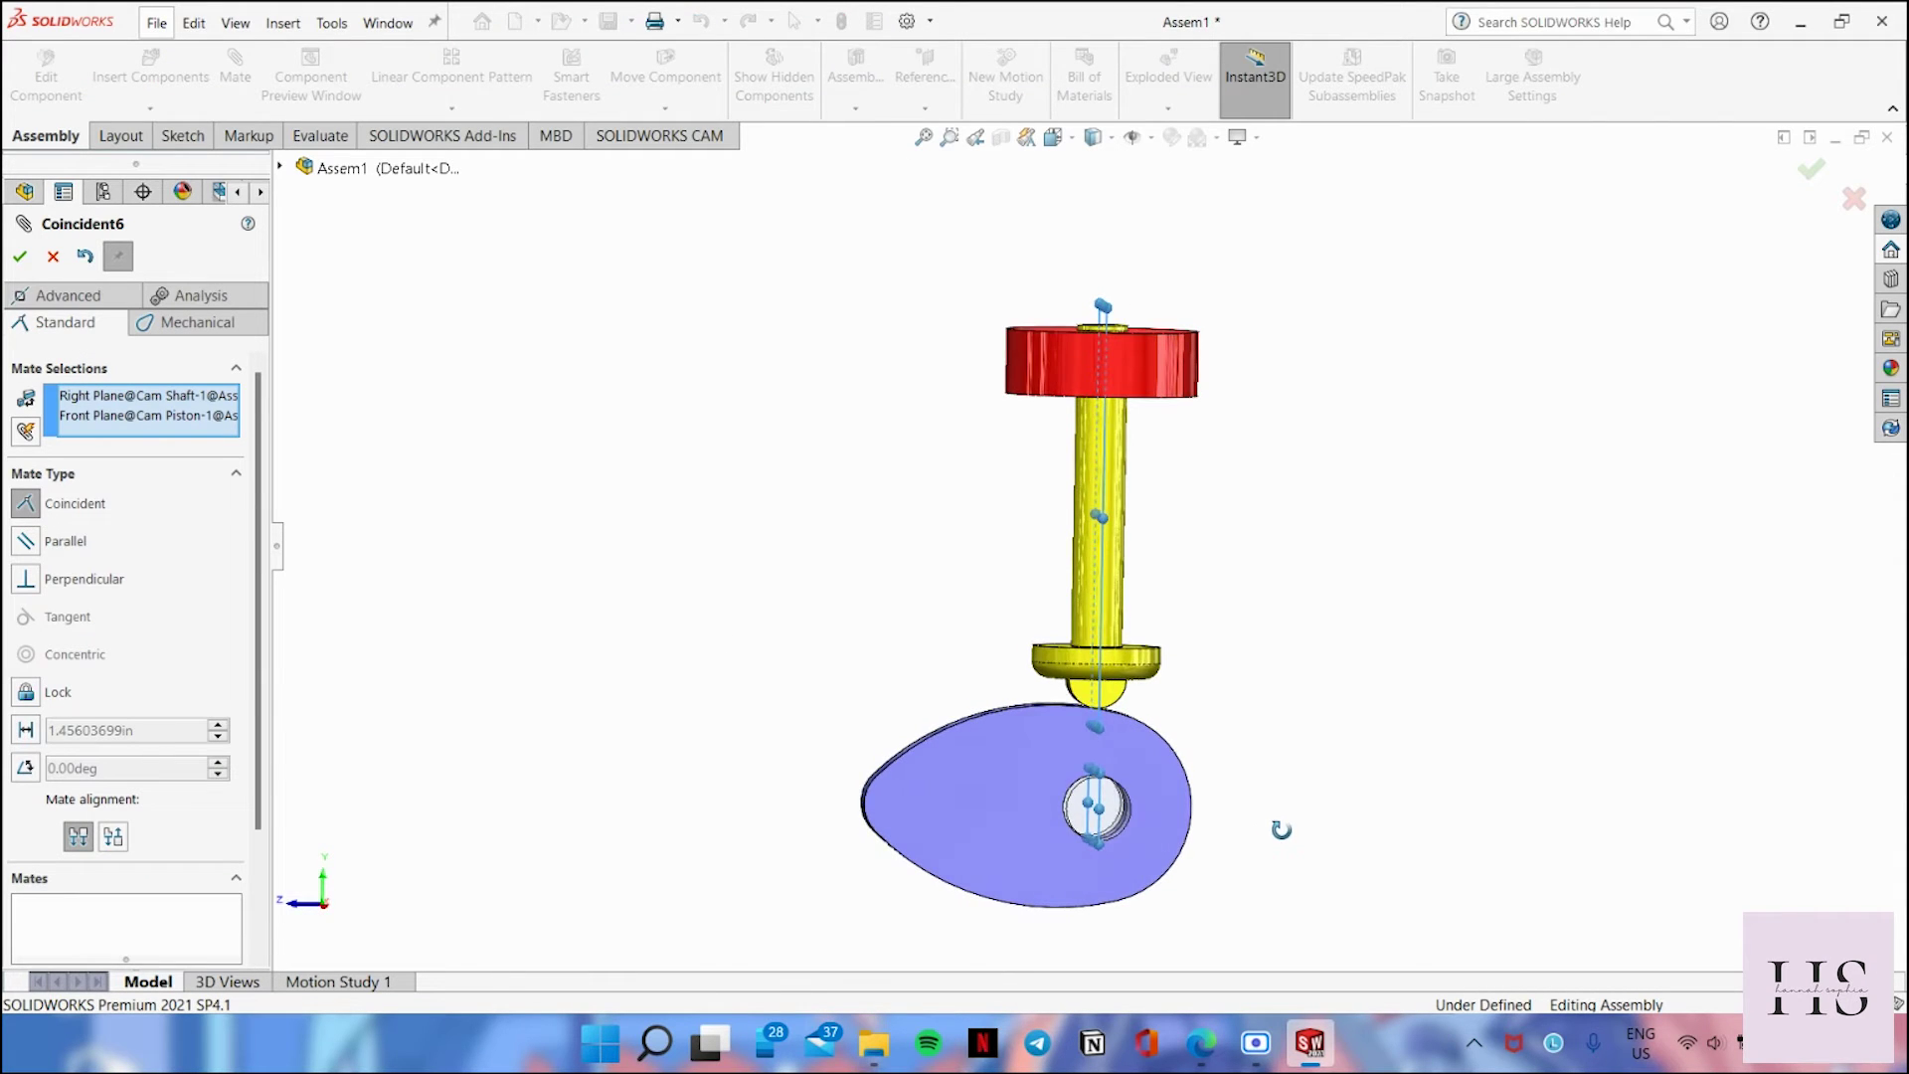
pyautogui.click(20, 257)
pyautogui.click(20, 257)
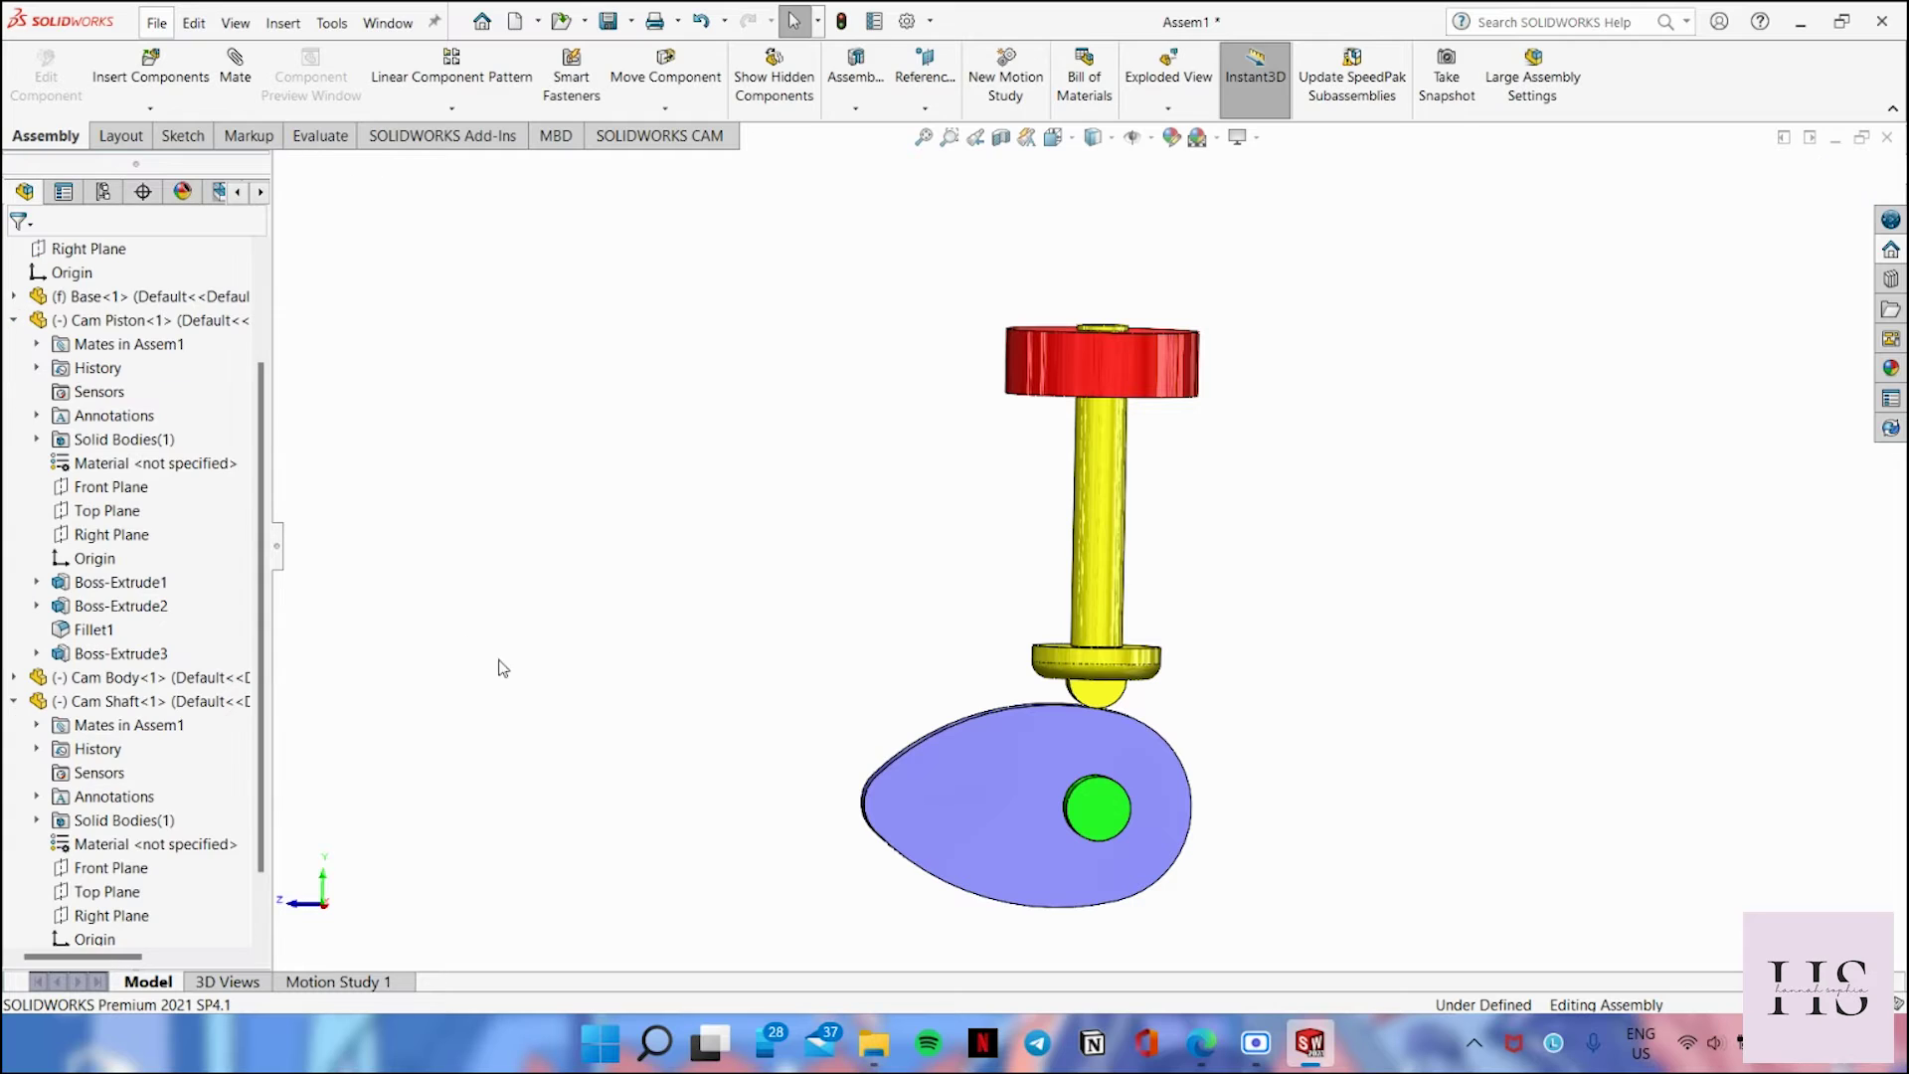
# Step: Fix the Cam Shaft in place and turn the Cam Body slightly about it
pyautogui.moveTo(568, 684); pyautogui.dragTo(604, 668, button='middle')
pyautogui.rightClick(1130, 810)
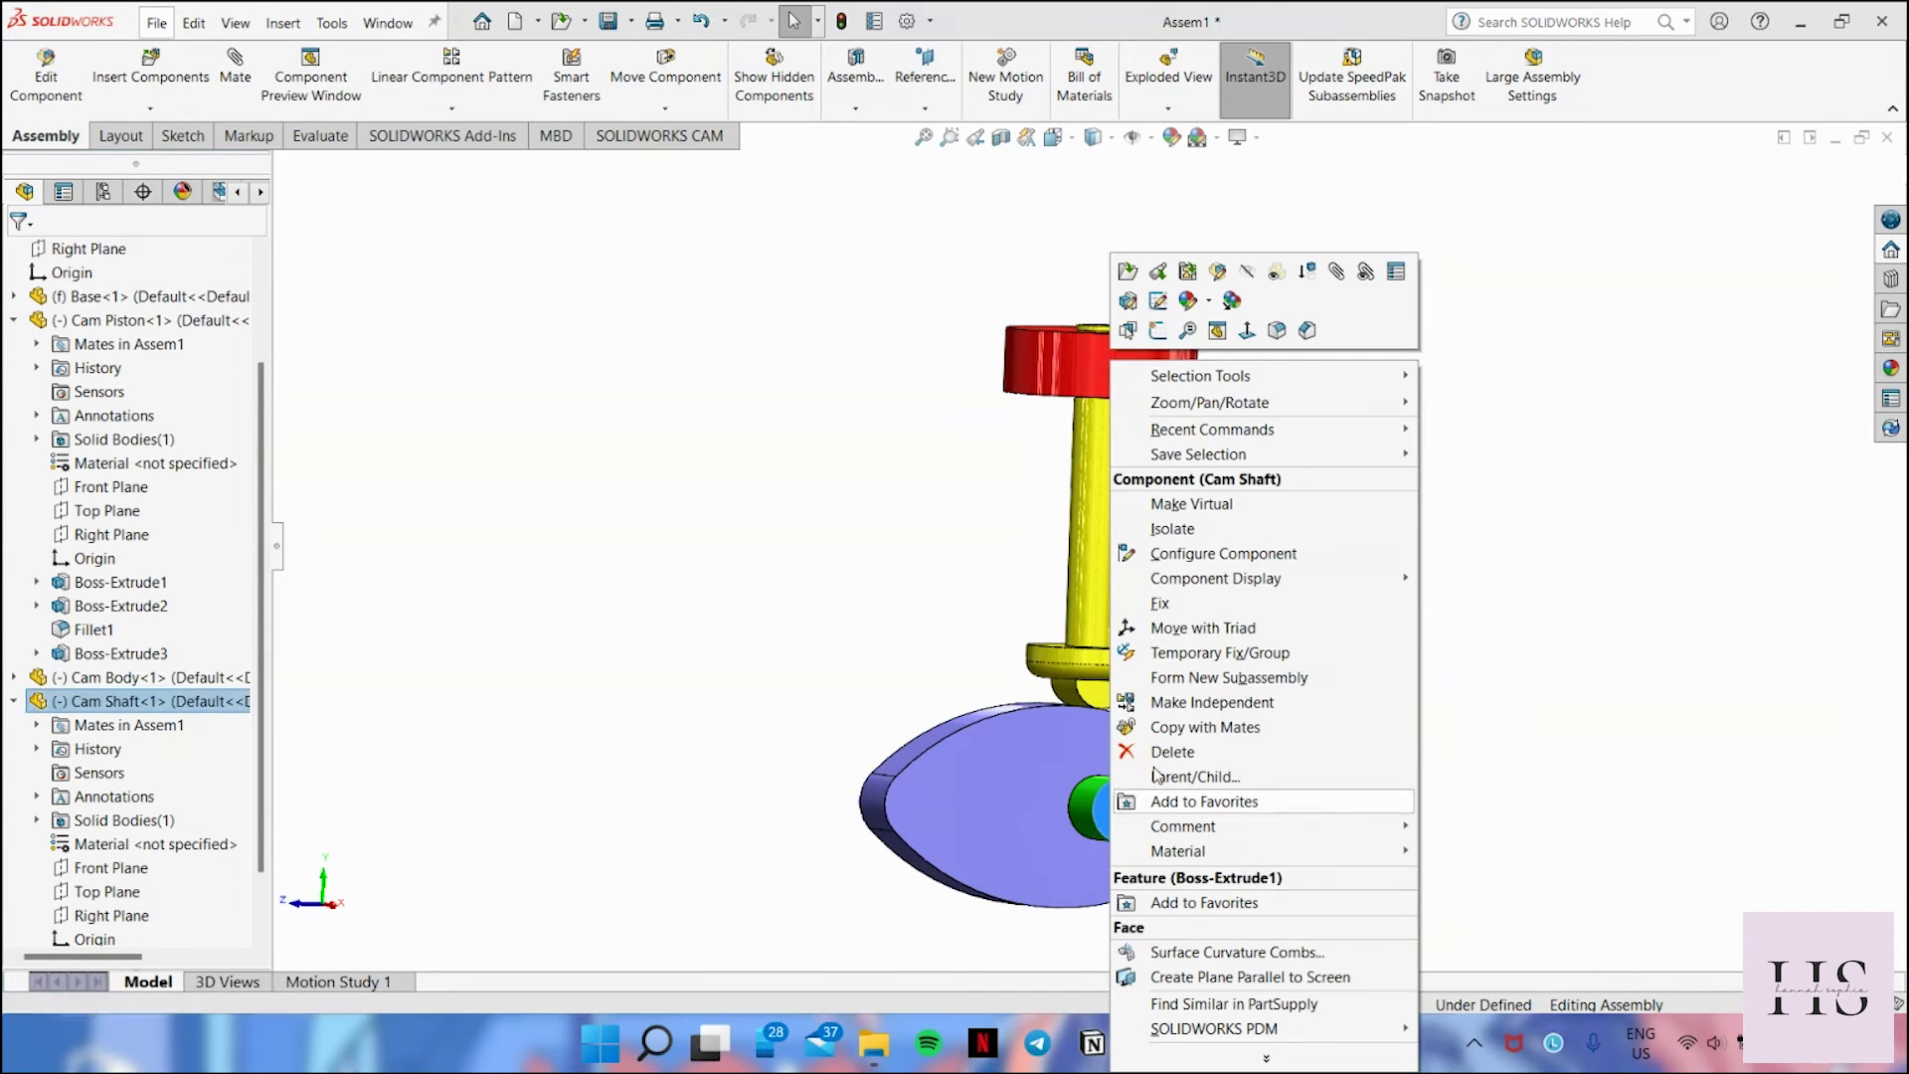
pyautogui.click(1181, 611)
pyautogui.click(1415, 852)
pyautogui.moveTo(1415, 852); pyautogui.dragTo(1370, 850, button='middle')
pyautogui.moveTo(953, 796)
pyautogui.mouseDown()
pyautogui.moveTo(1135, 680)
pyautogui.moveTo(1066, 831)
pyautogui.moveTo(1236, 848)
pyautogui.moveTo(1171, 859)
pyautogui.moveTo(1196, 798)
pyautogui.moveTo(952, 820)
pyautogui.moveTo(946, 781)
pyautogui.mouseUp()
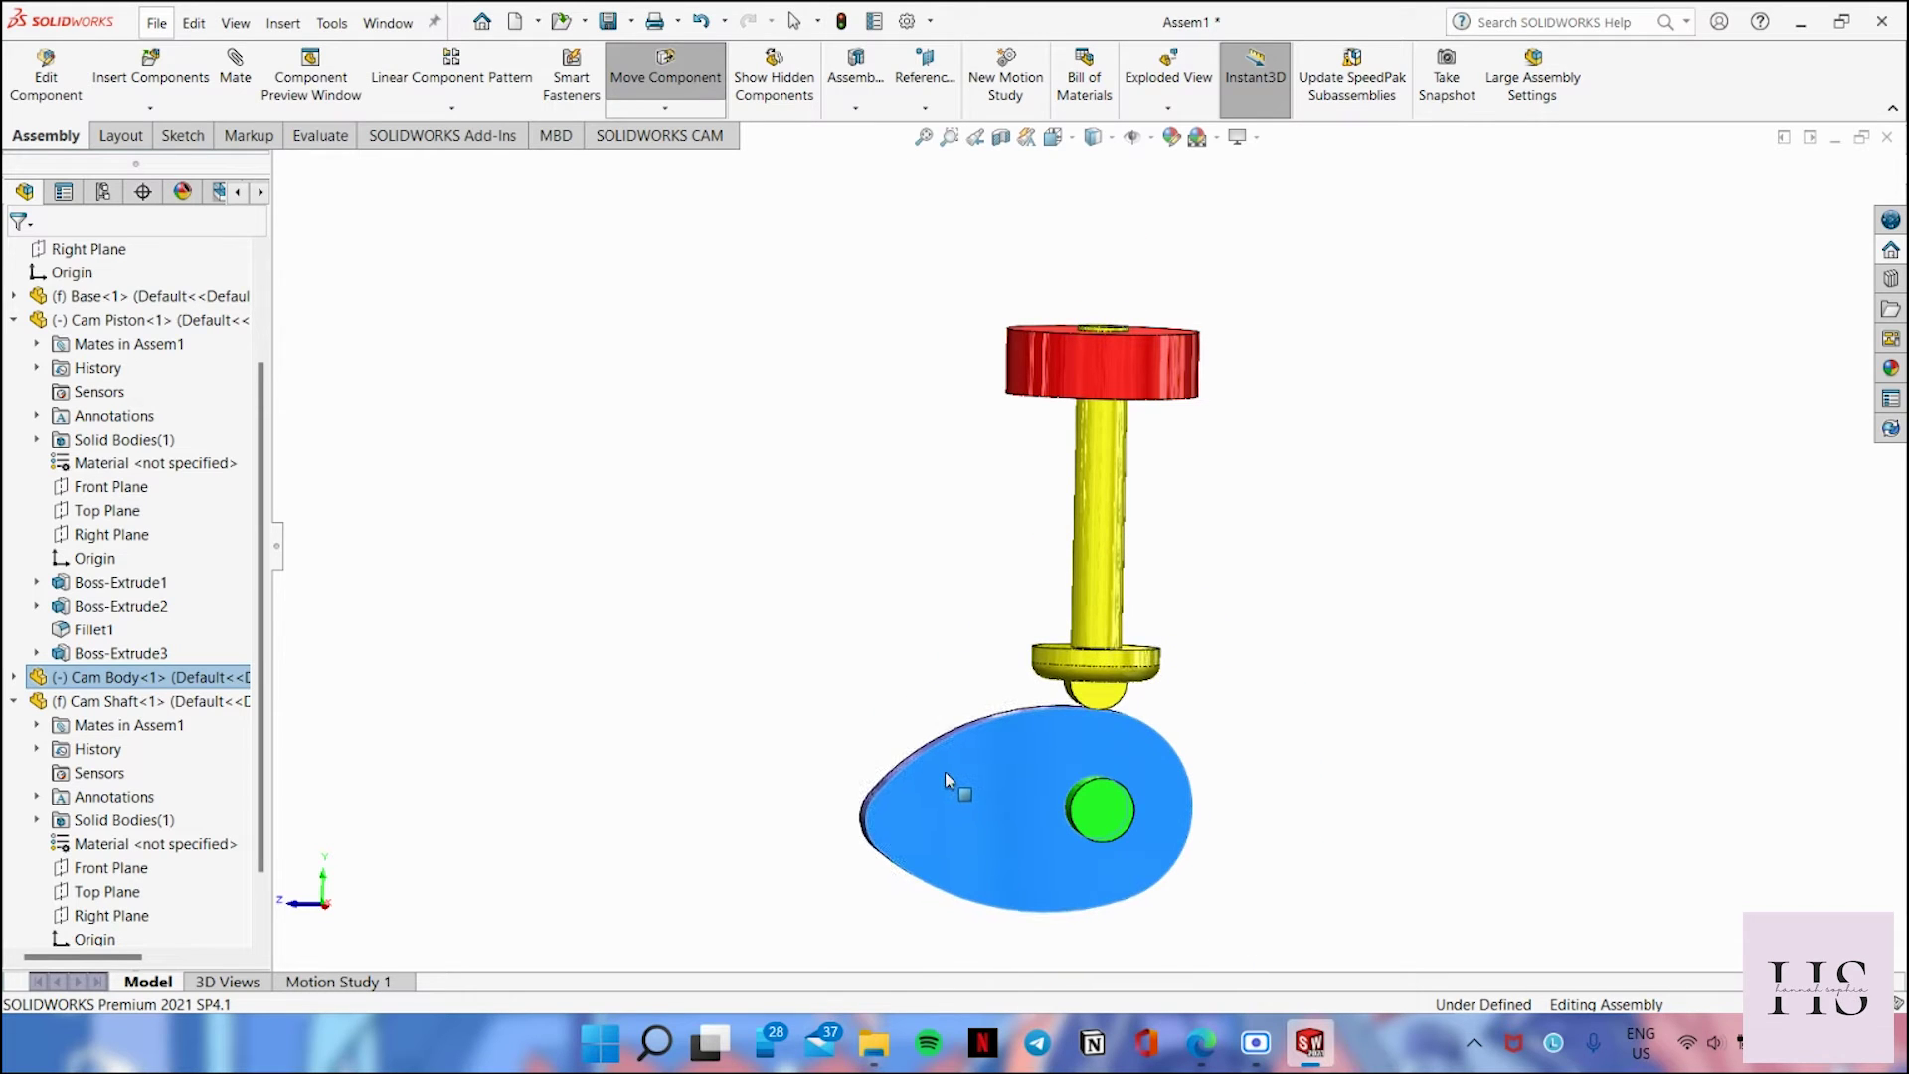
# Step: Insert the Spring part into the assembly and place it beside the piston rod
pyautogui.click(150, 76)
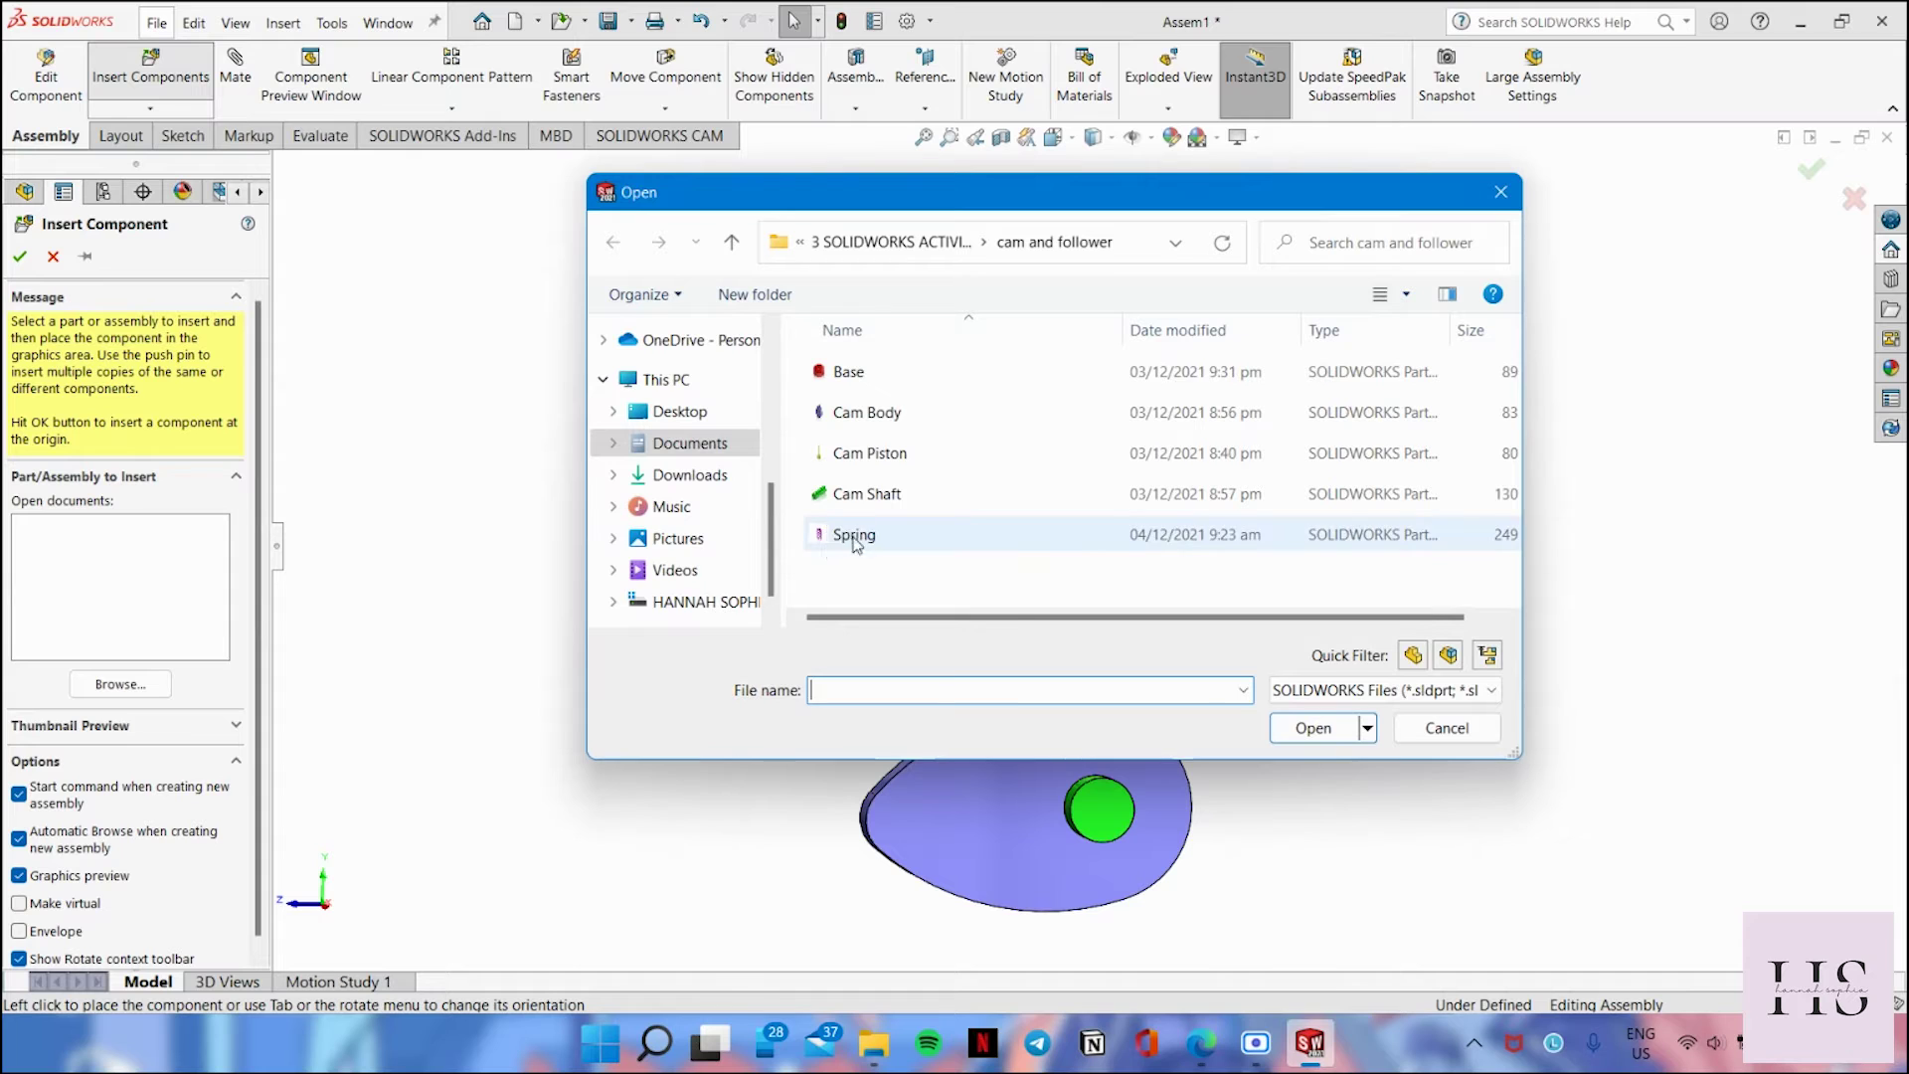
pyautogui.click(861, 512)
pyautogui.click(1312, 727)
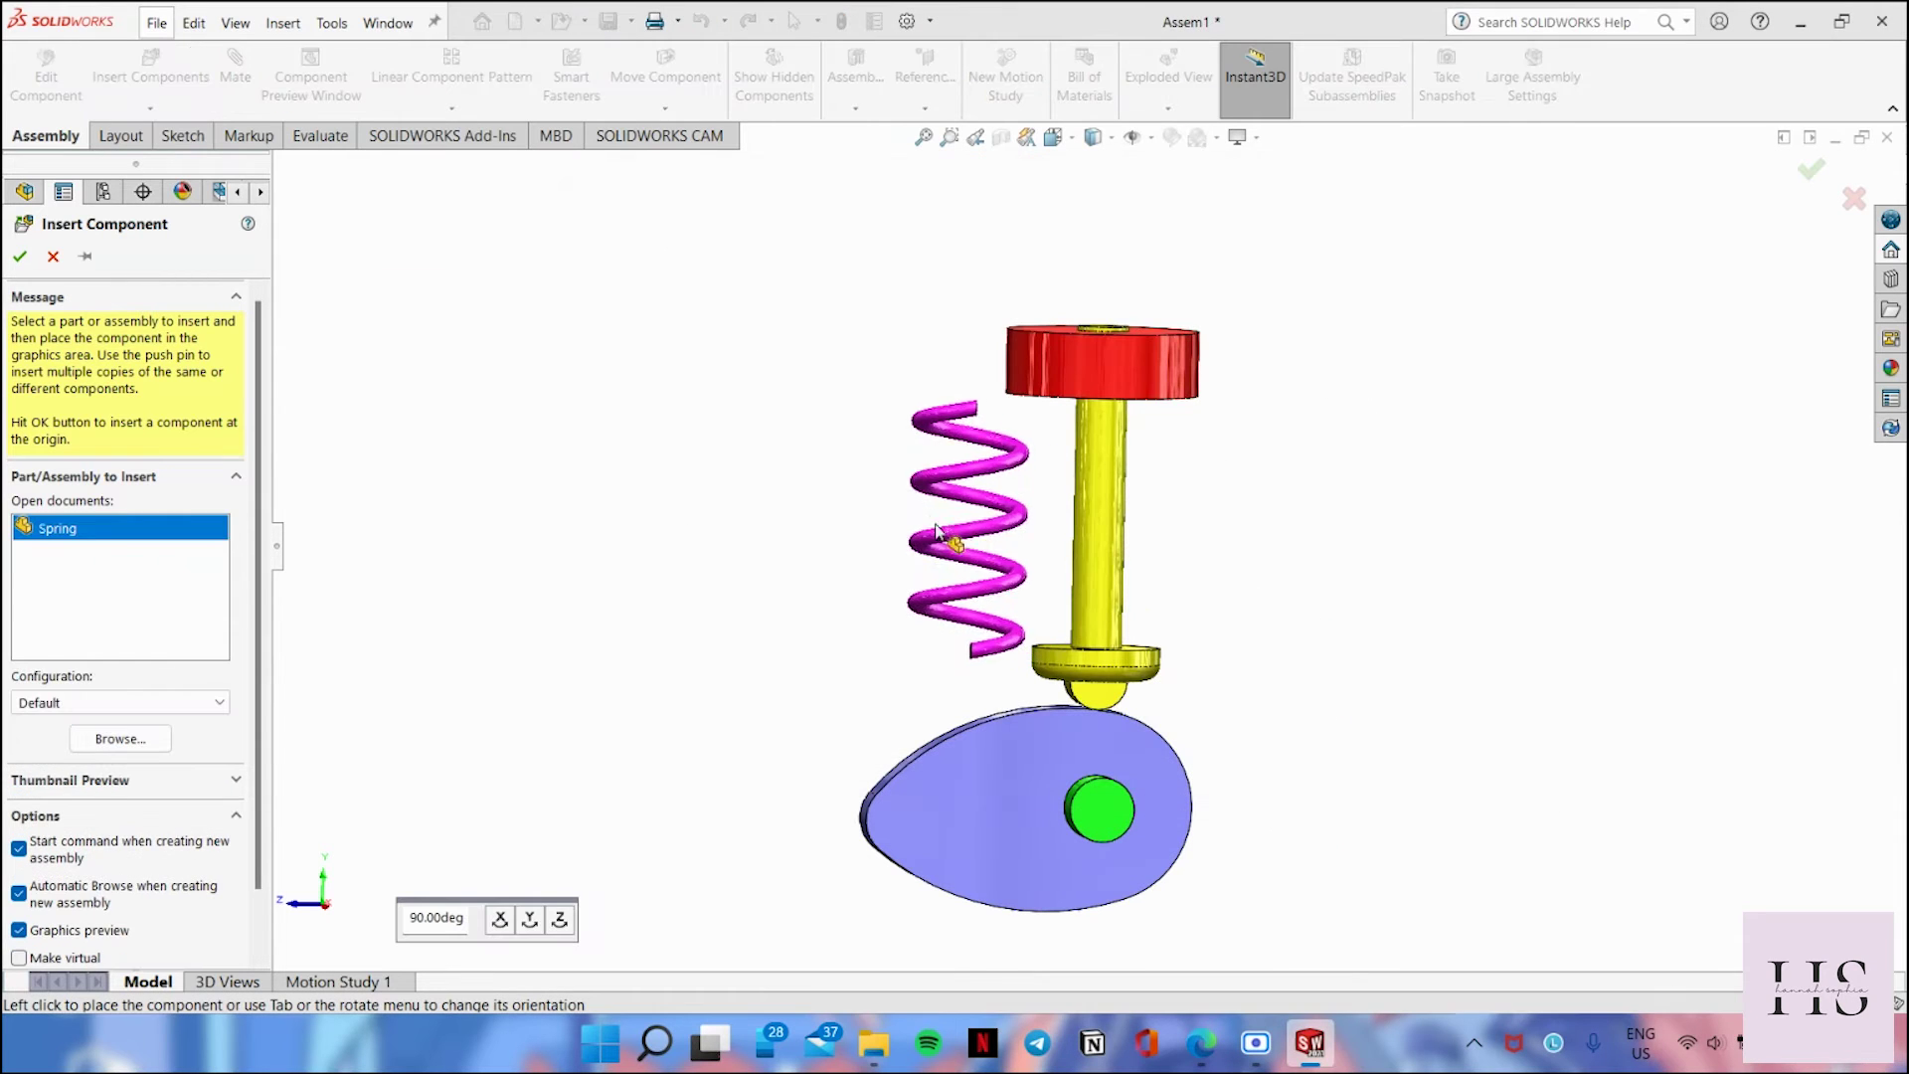
pyautogui.click(837, 554)
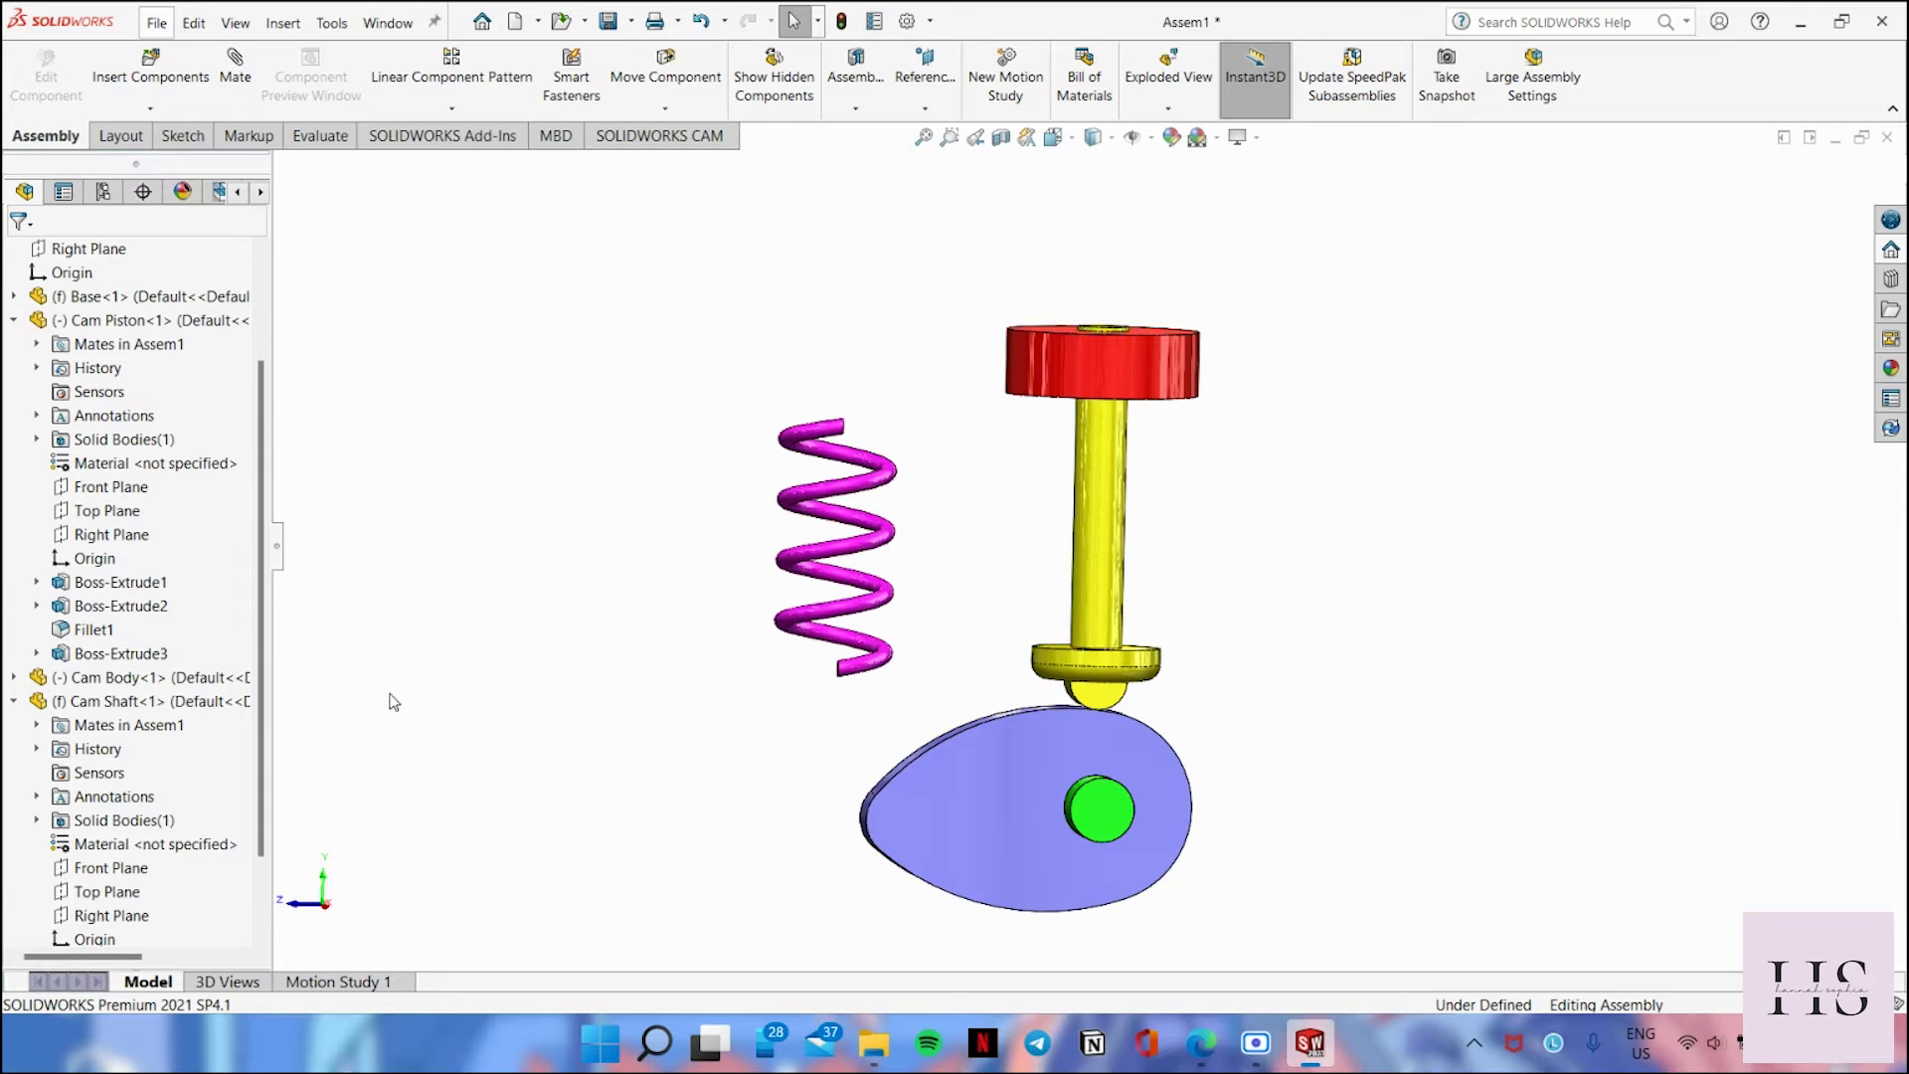
# Step: Show Sketch1 under the Spring's Sweep1 feature so its centre line can be selected
pyautogui.scroll(-2, 129, 855)
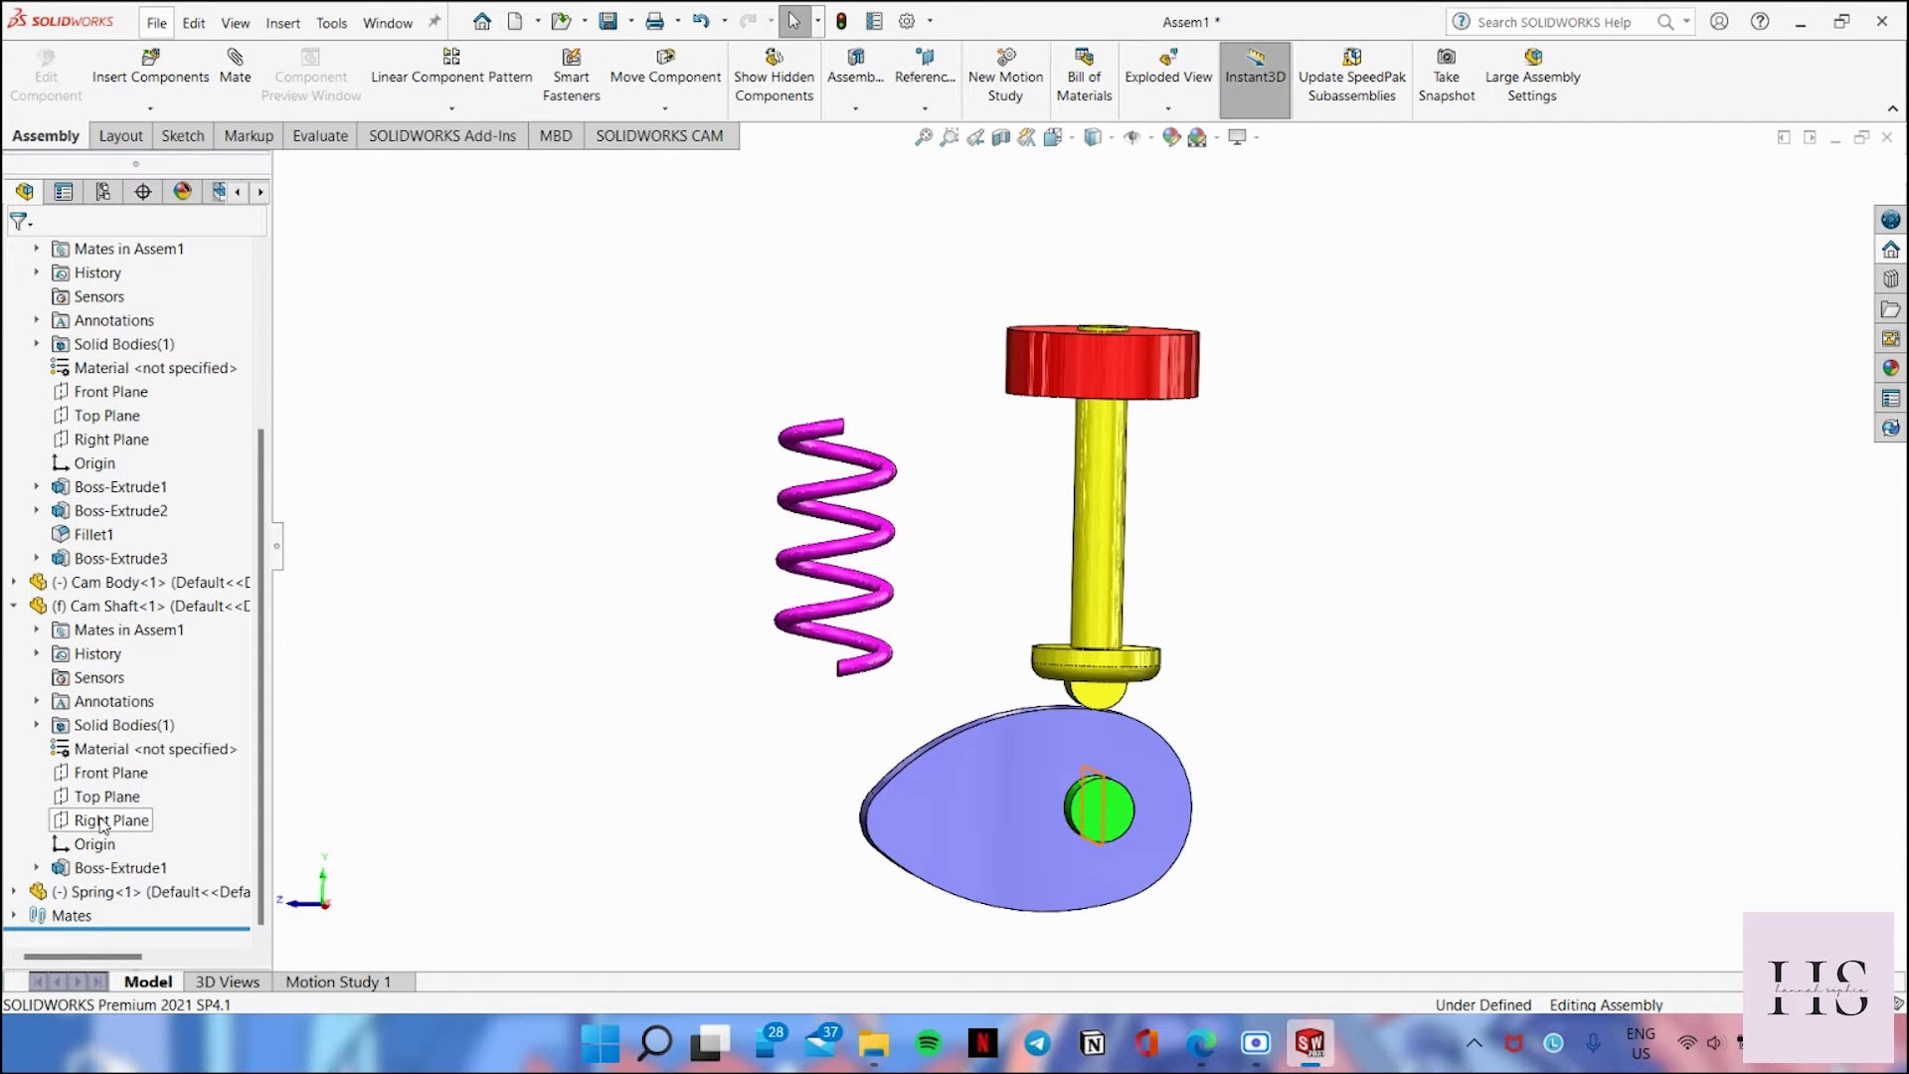
pyautogui.click(13, 892)
pyautogui.click(36, 915)
pyautogui.click(111, 917)
pyautogui.click(126, 888)
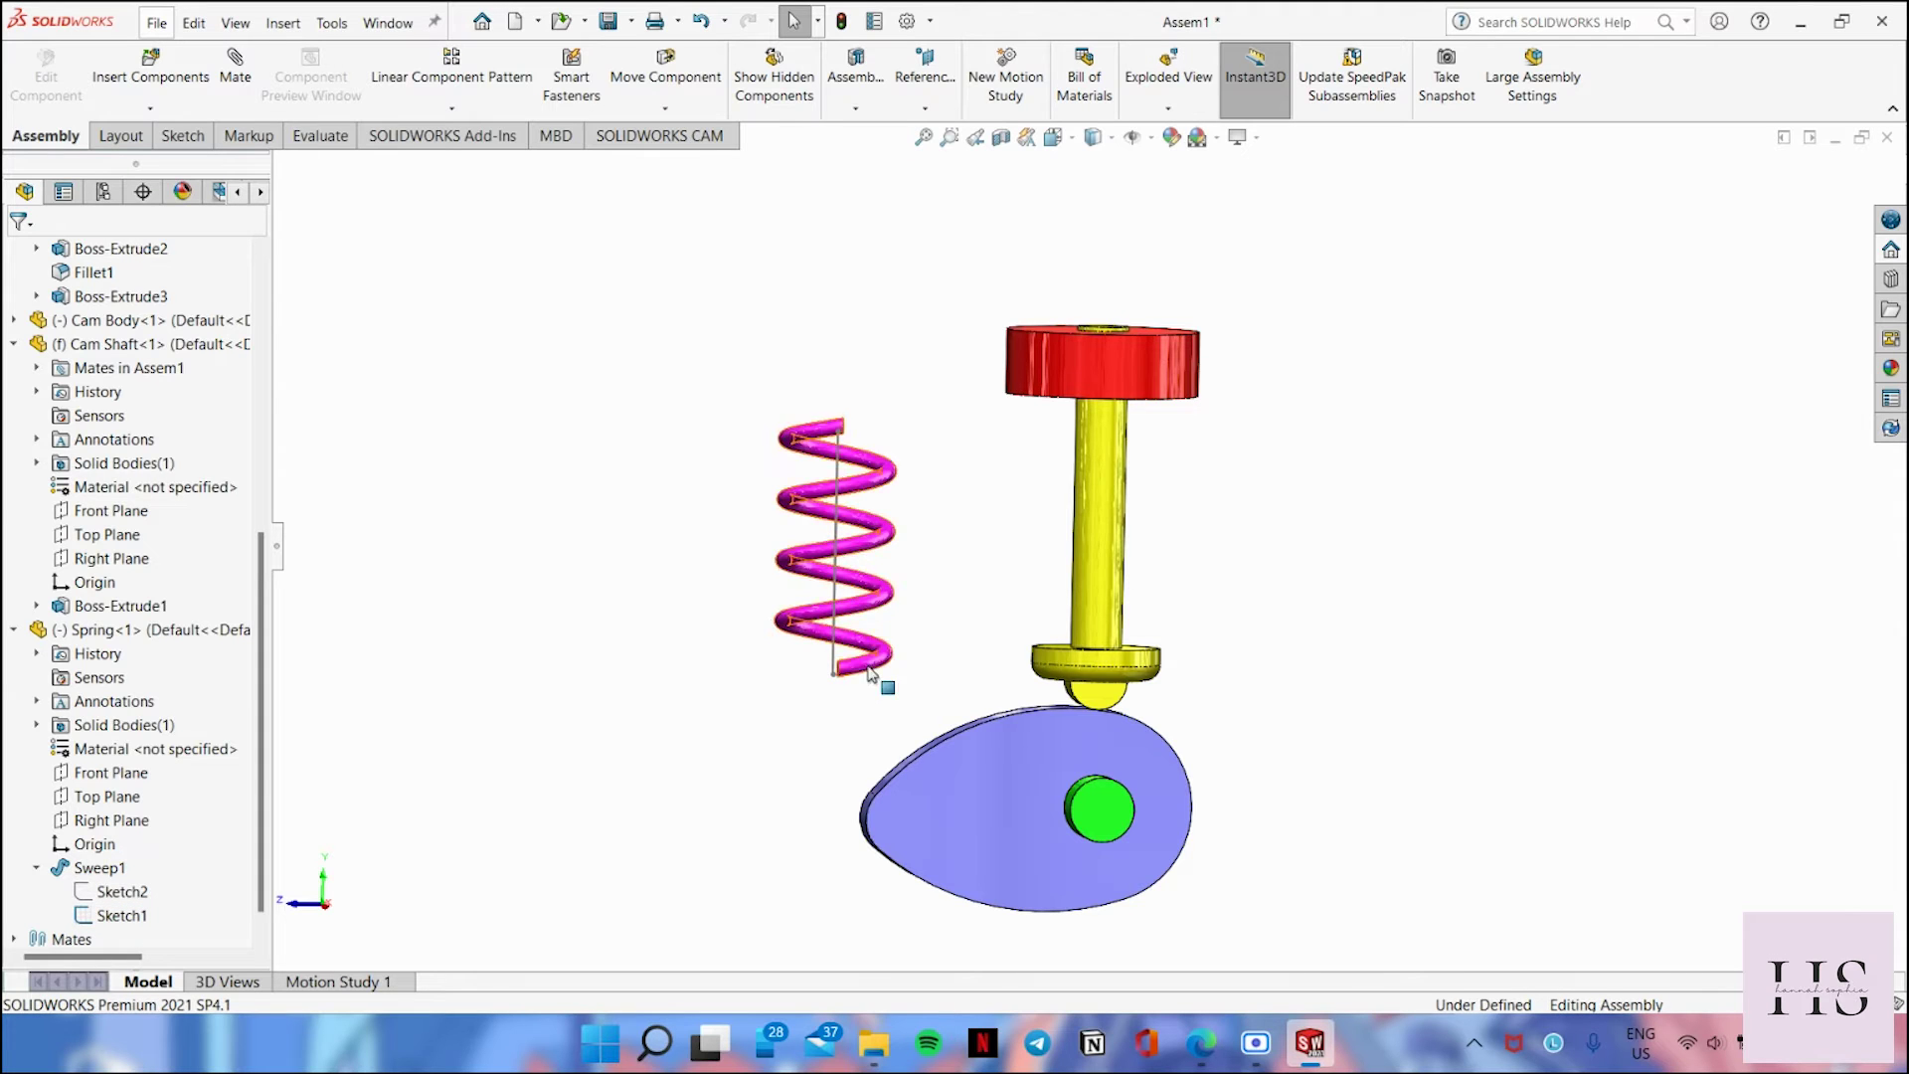
# Step: Add a Concentric mate between the Spring's Sketch1 centre line and the piston rod's cylindrical face
pyautogui.scroll(-3, 867, 674)
pyautogui.click(857, 560)
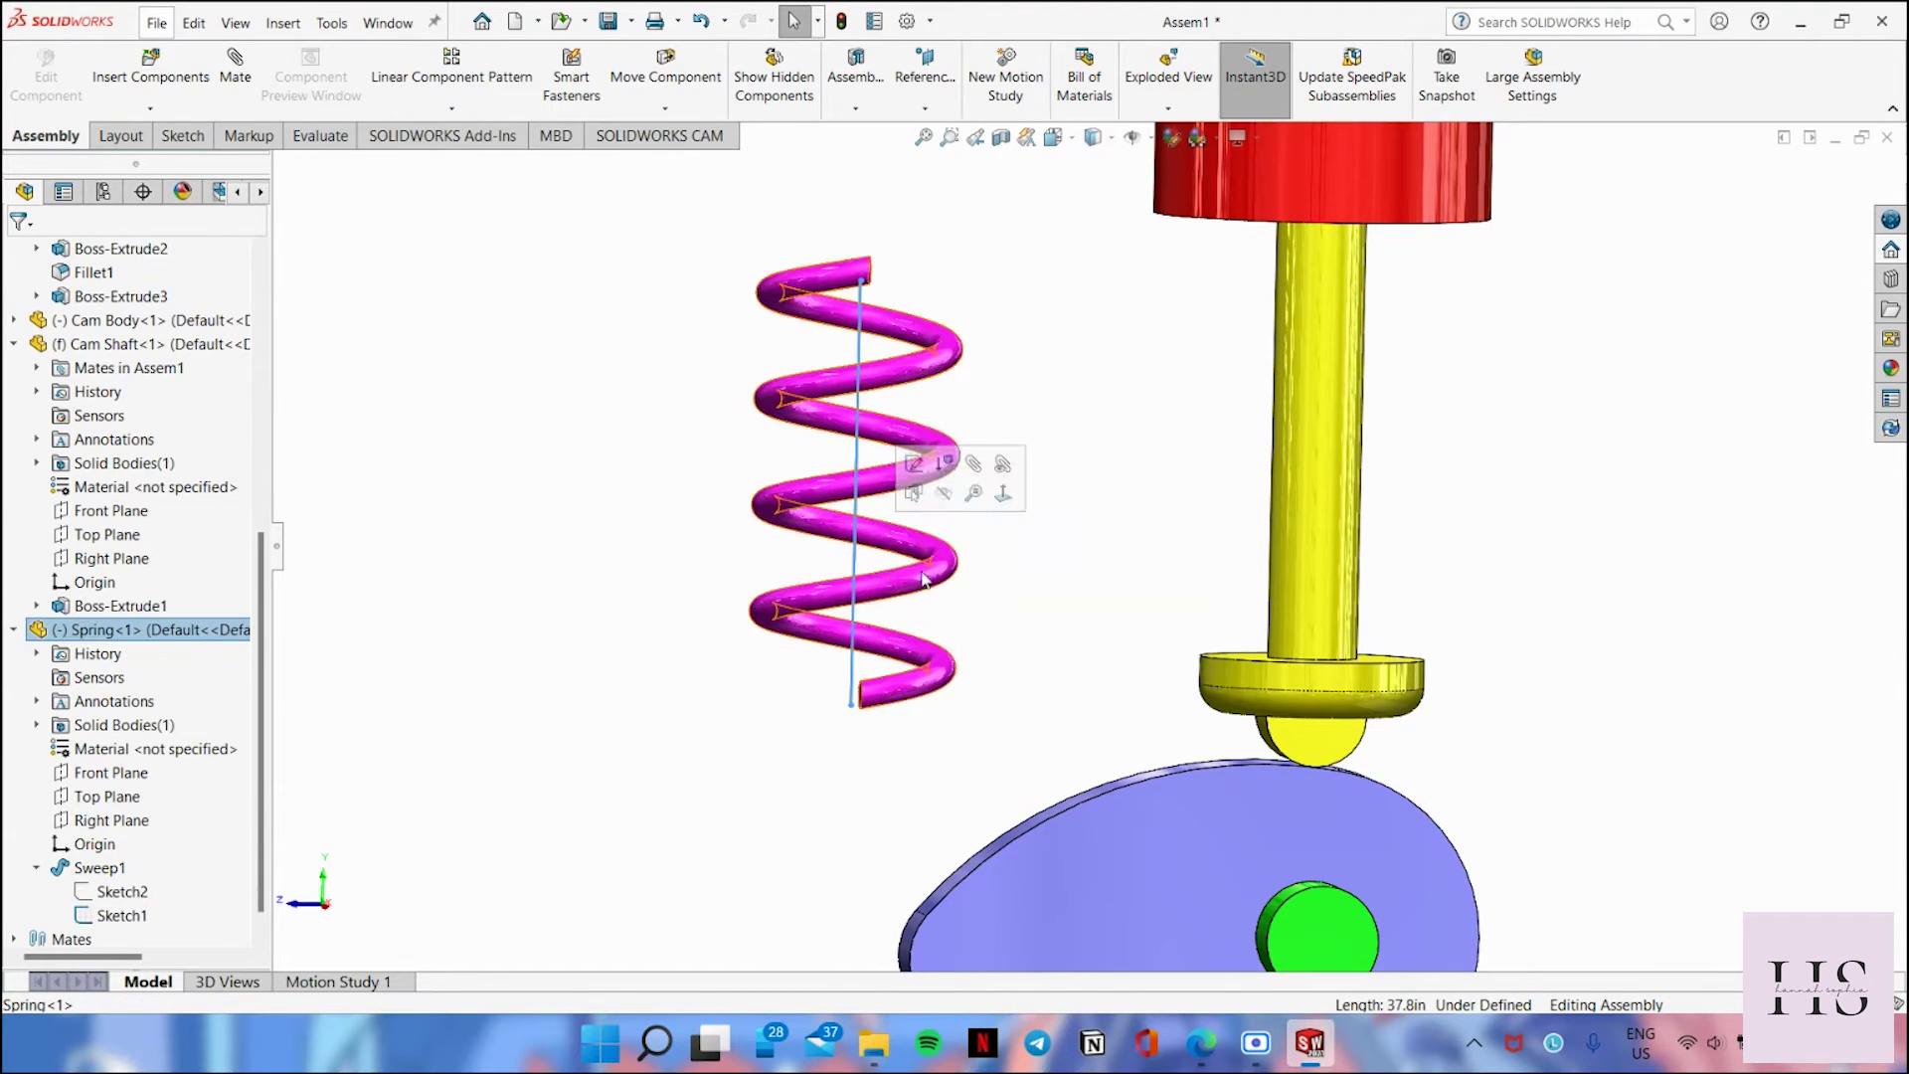
pyautogui.click(976, 465)
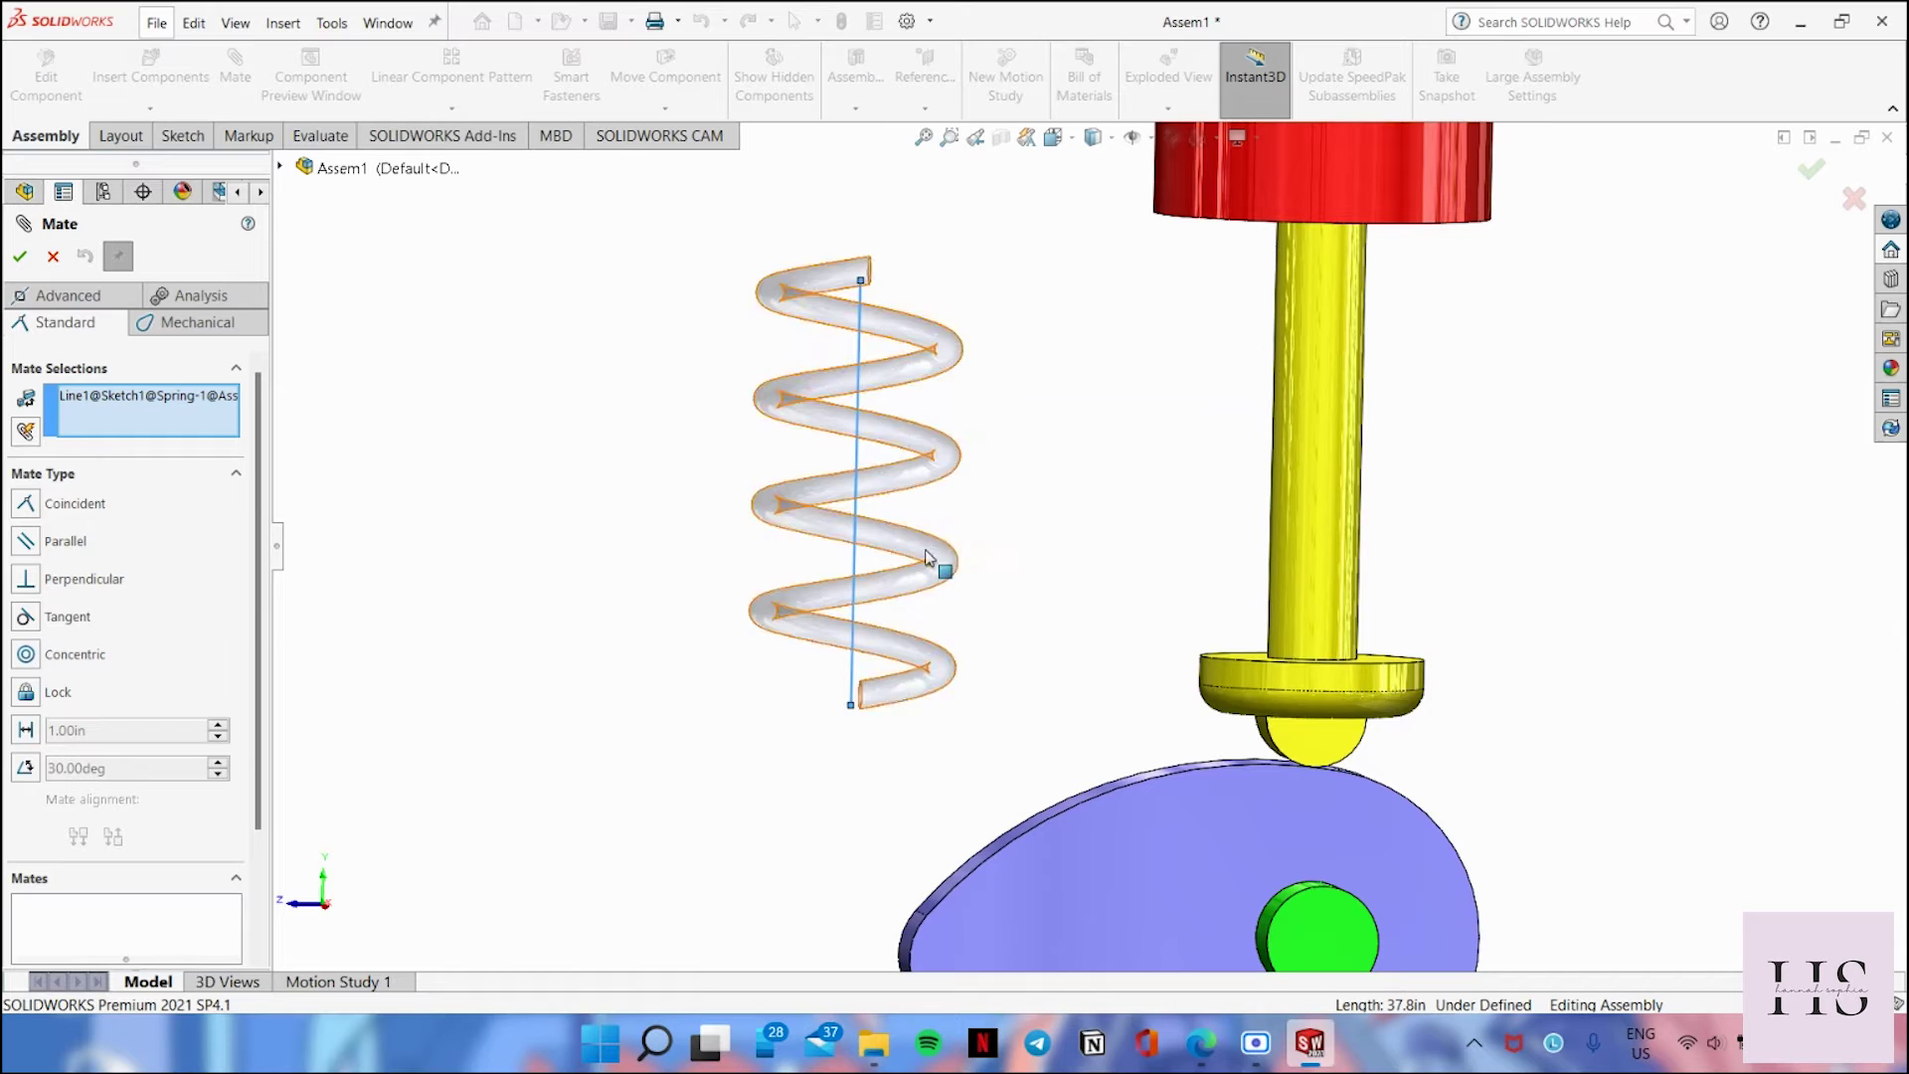
pyautogui.click(1329, 453)
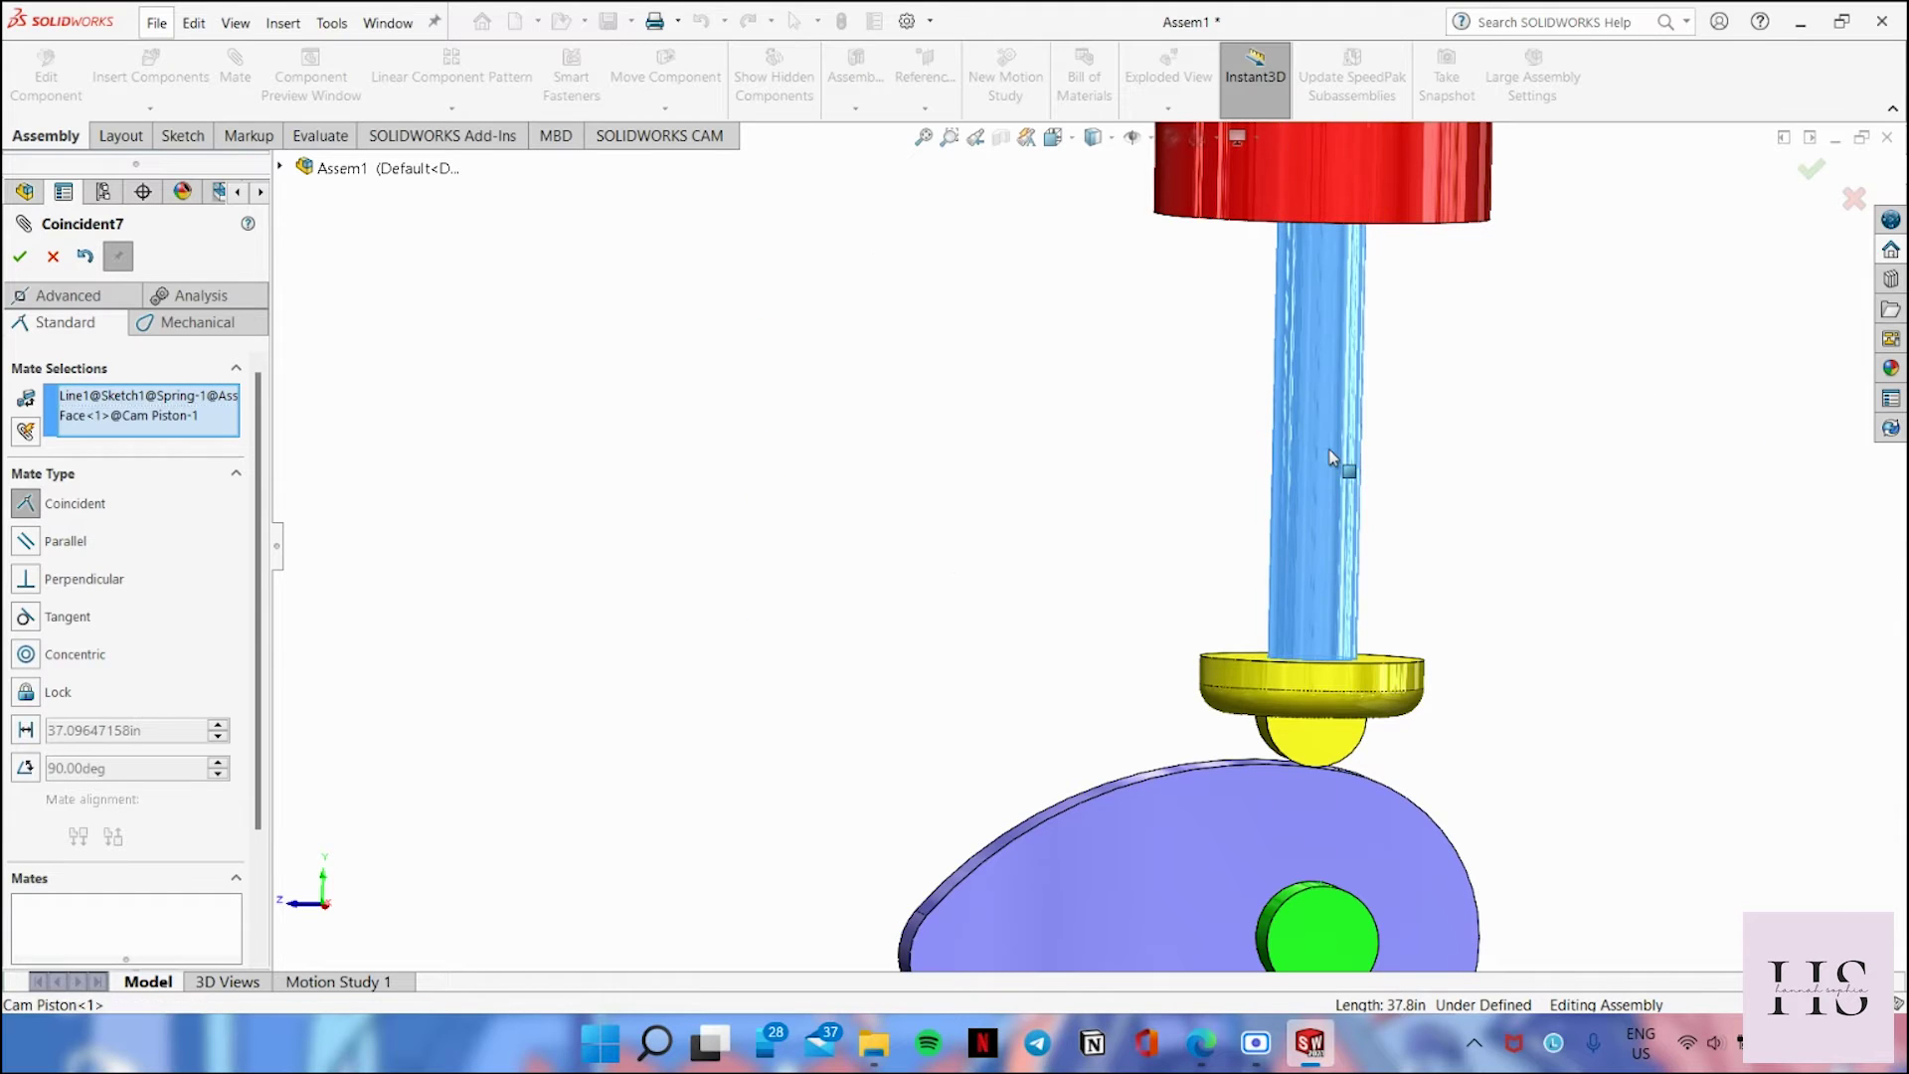
pyautogui.click(1478, 423)
pyautogui.click(1662, 427)
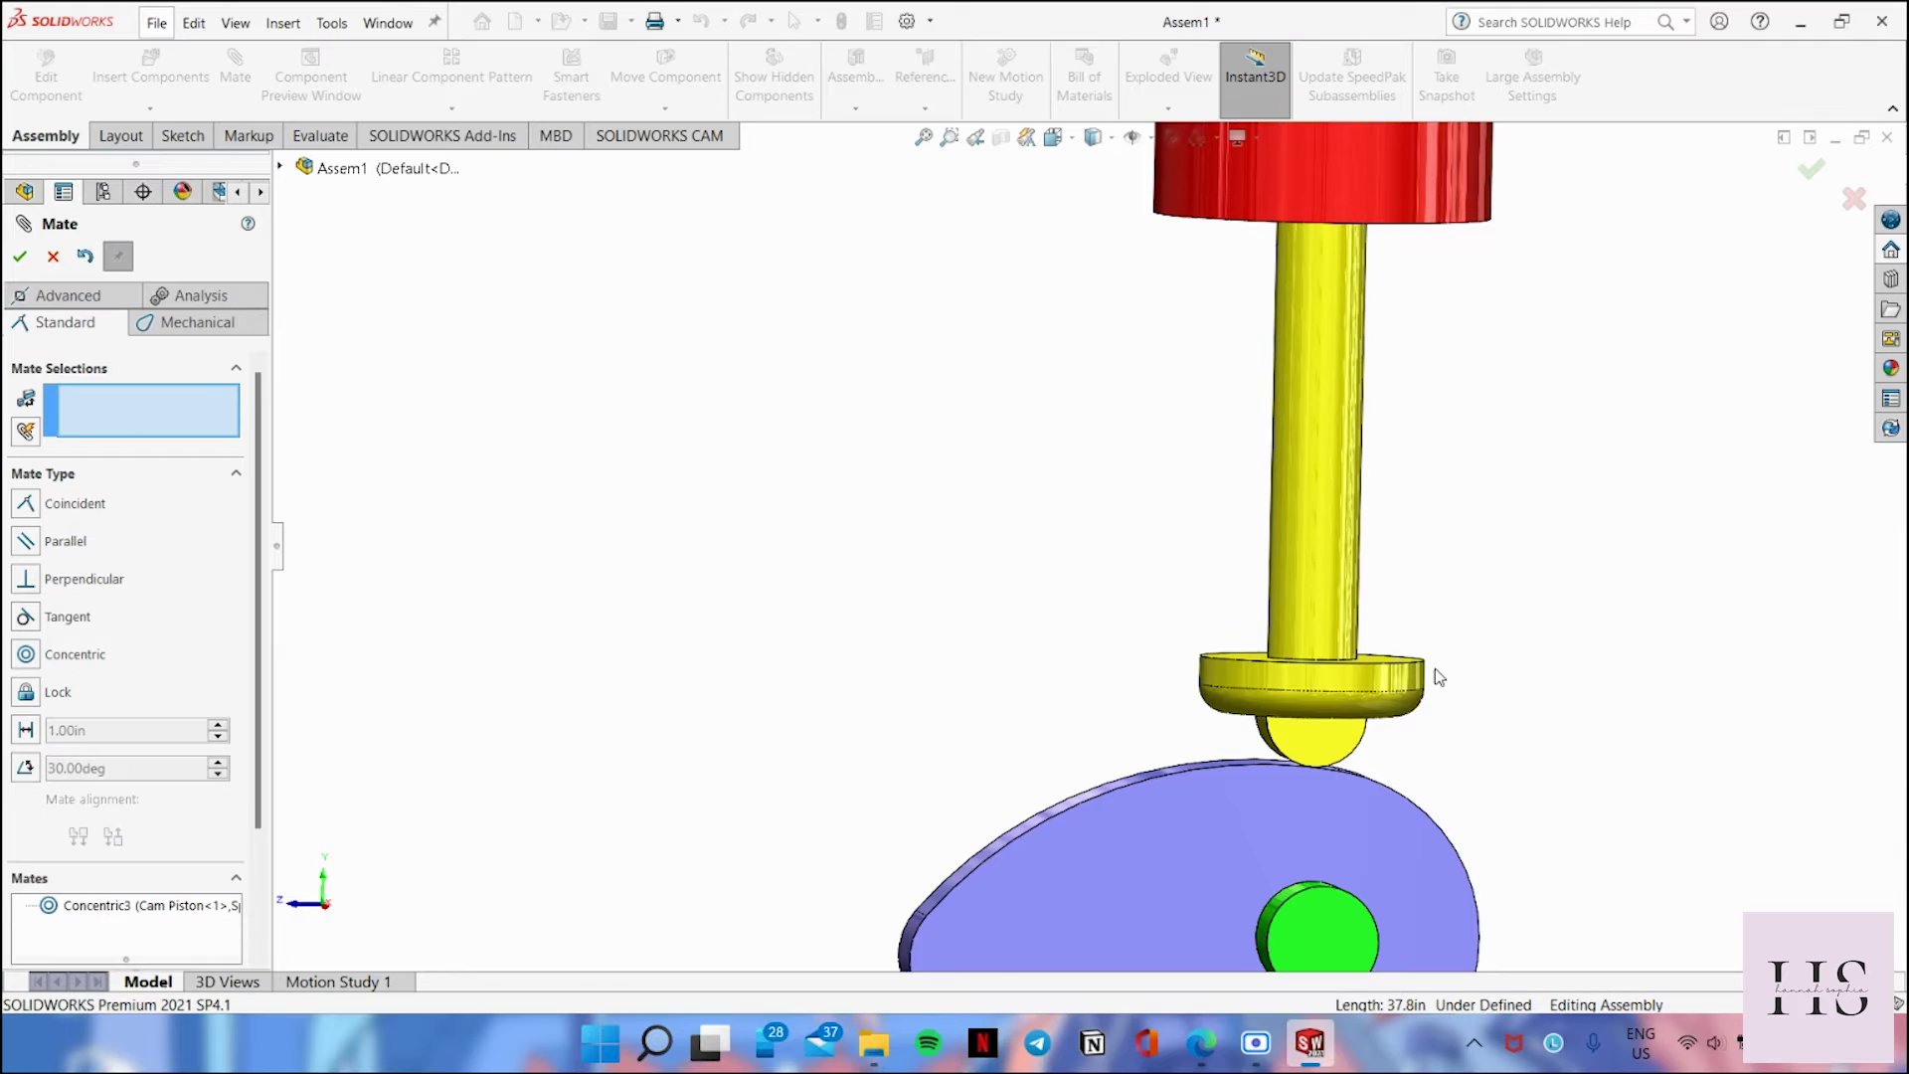
pyautogui.scroll(1, 1435, 668)
pyautogui.click(20, 258)
# Step: Slide the Spring along the piston rod until it sits between the Base and the piston flange, checking it in the Right view
pyautogui.scroll(18, 1268, 658)
pyautogui.scroll(-5, 1085, 791)
pyautogui.moveTo(1086, 791); pyautogui.dragTo(1120, 703)
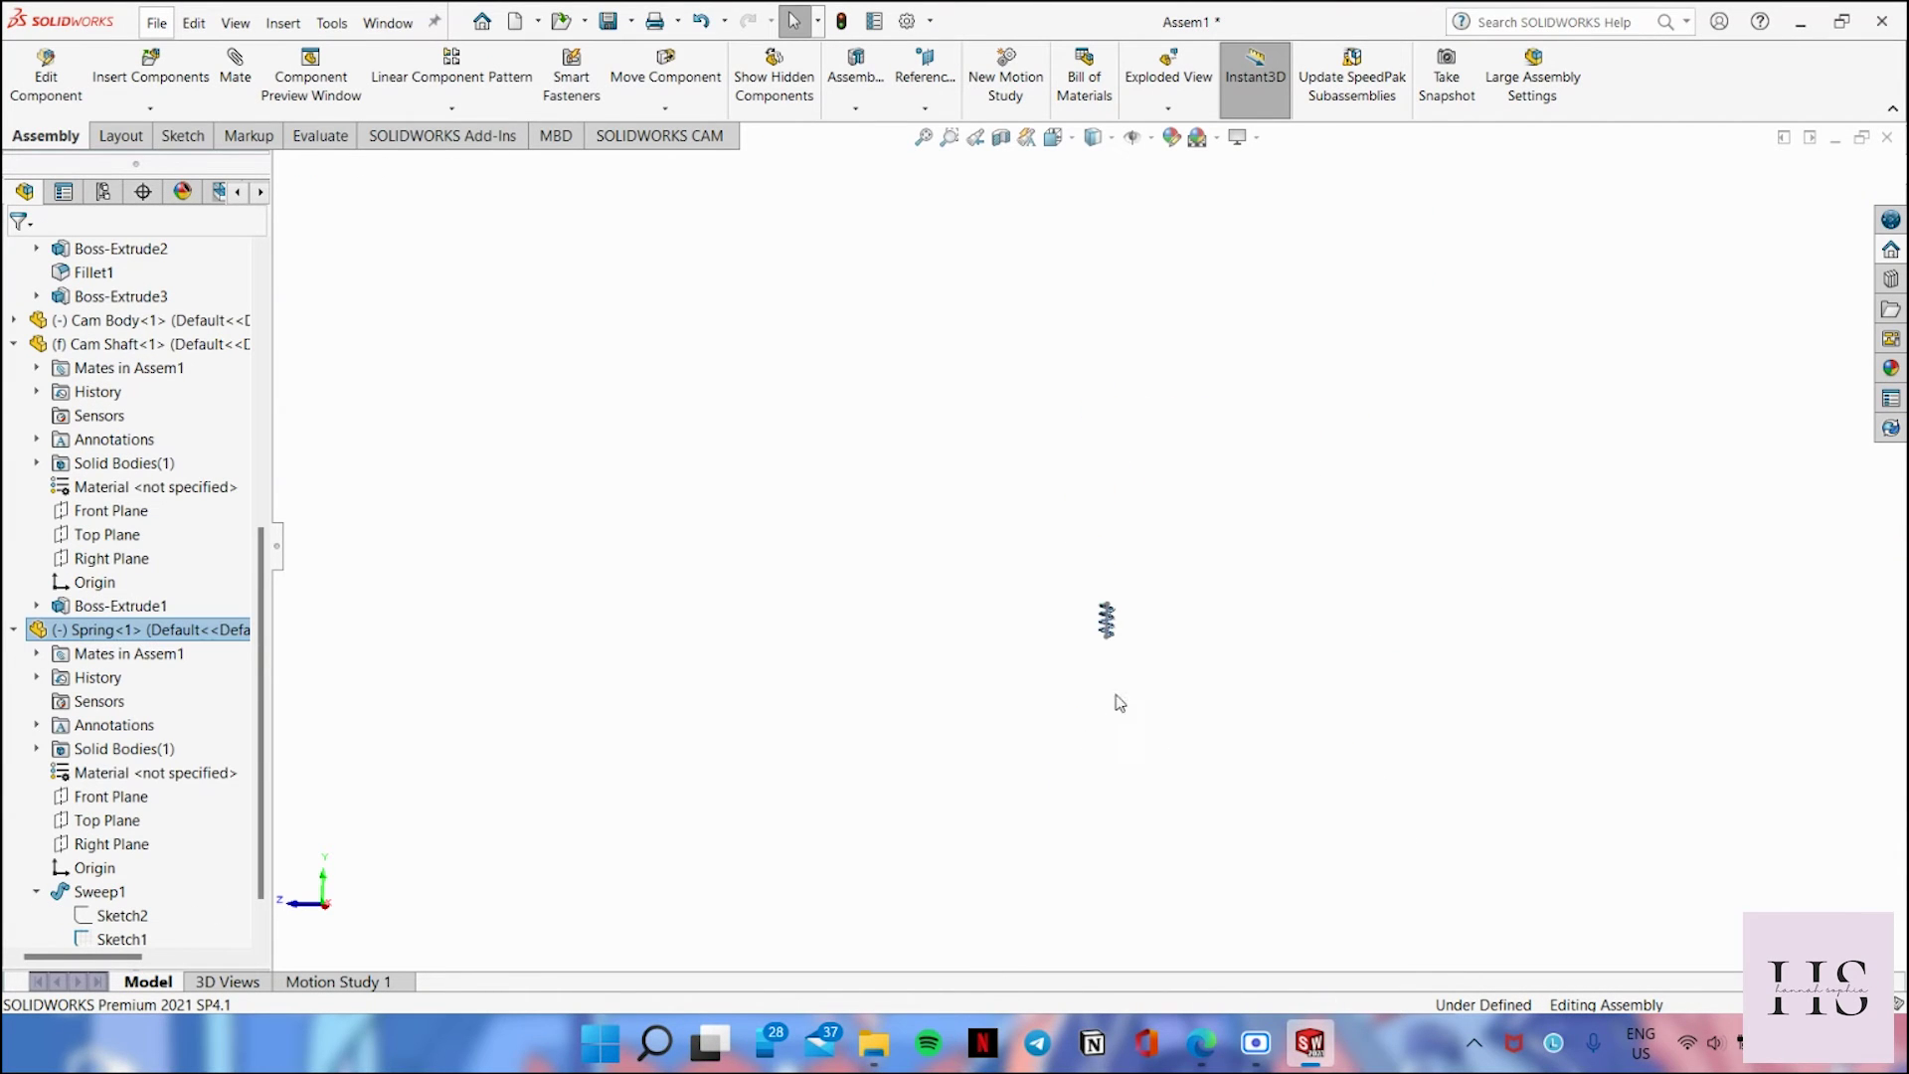
pyautogui.moveTo(1094, 607); pyautogui.dragTo(1110, 444)
pyautogui.moveTo(1069, 546); pyautogui.dragTo(1064, 268)
pyautogui.moveTo(1080, 450); pyautogui.dragTo(1107, 250)
pyautogui.click(1109, 254)
pyautogui.scroll(-8, 1106, 260)
pyautogui.scroll(-8, 833, 648)
pyautogui.scroll(3, 751, 813)
pyautogui.press('space')
pyautogui.click(880, 693)
pyautogui.scroll(-2, 1257, 382)
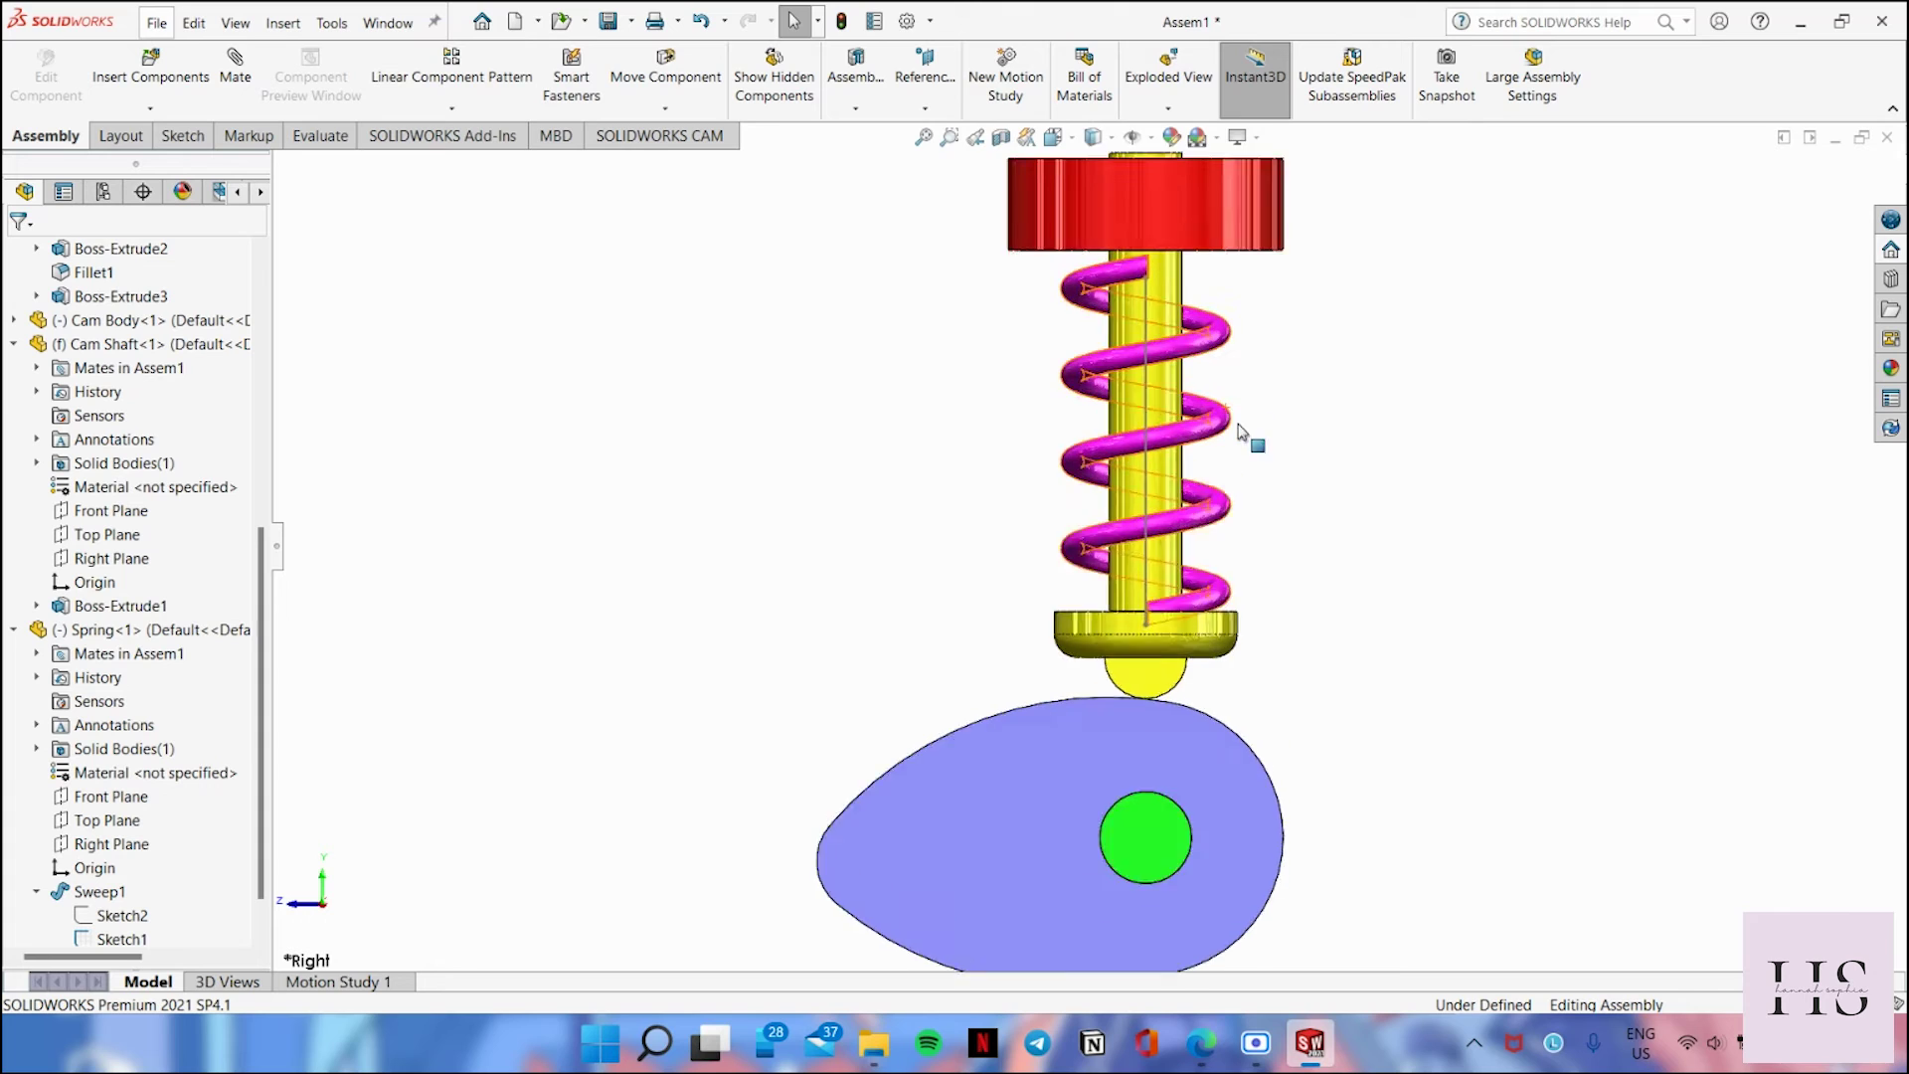
pyautogui.moveTo(1176, 553); pyautogui.dragTo(1119, 593)
# Step: Open the Spring's Sketch1 for editing in the assembly, saving the assembly as Cam and Follower
pyautogui.click(1118, 593)
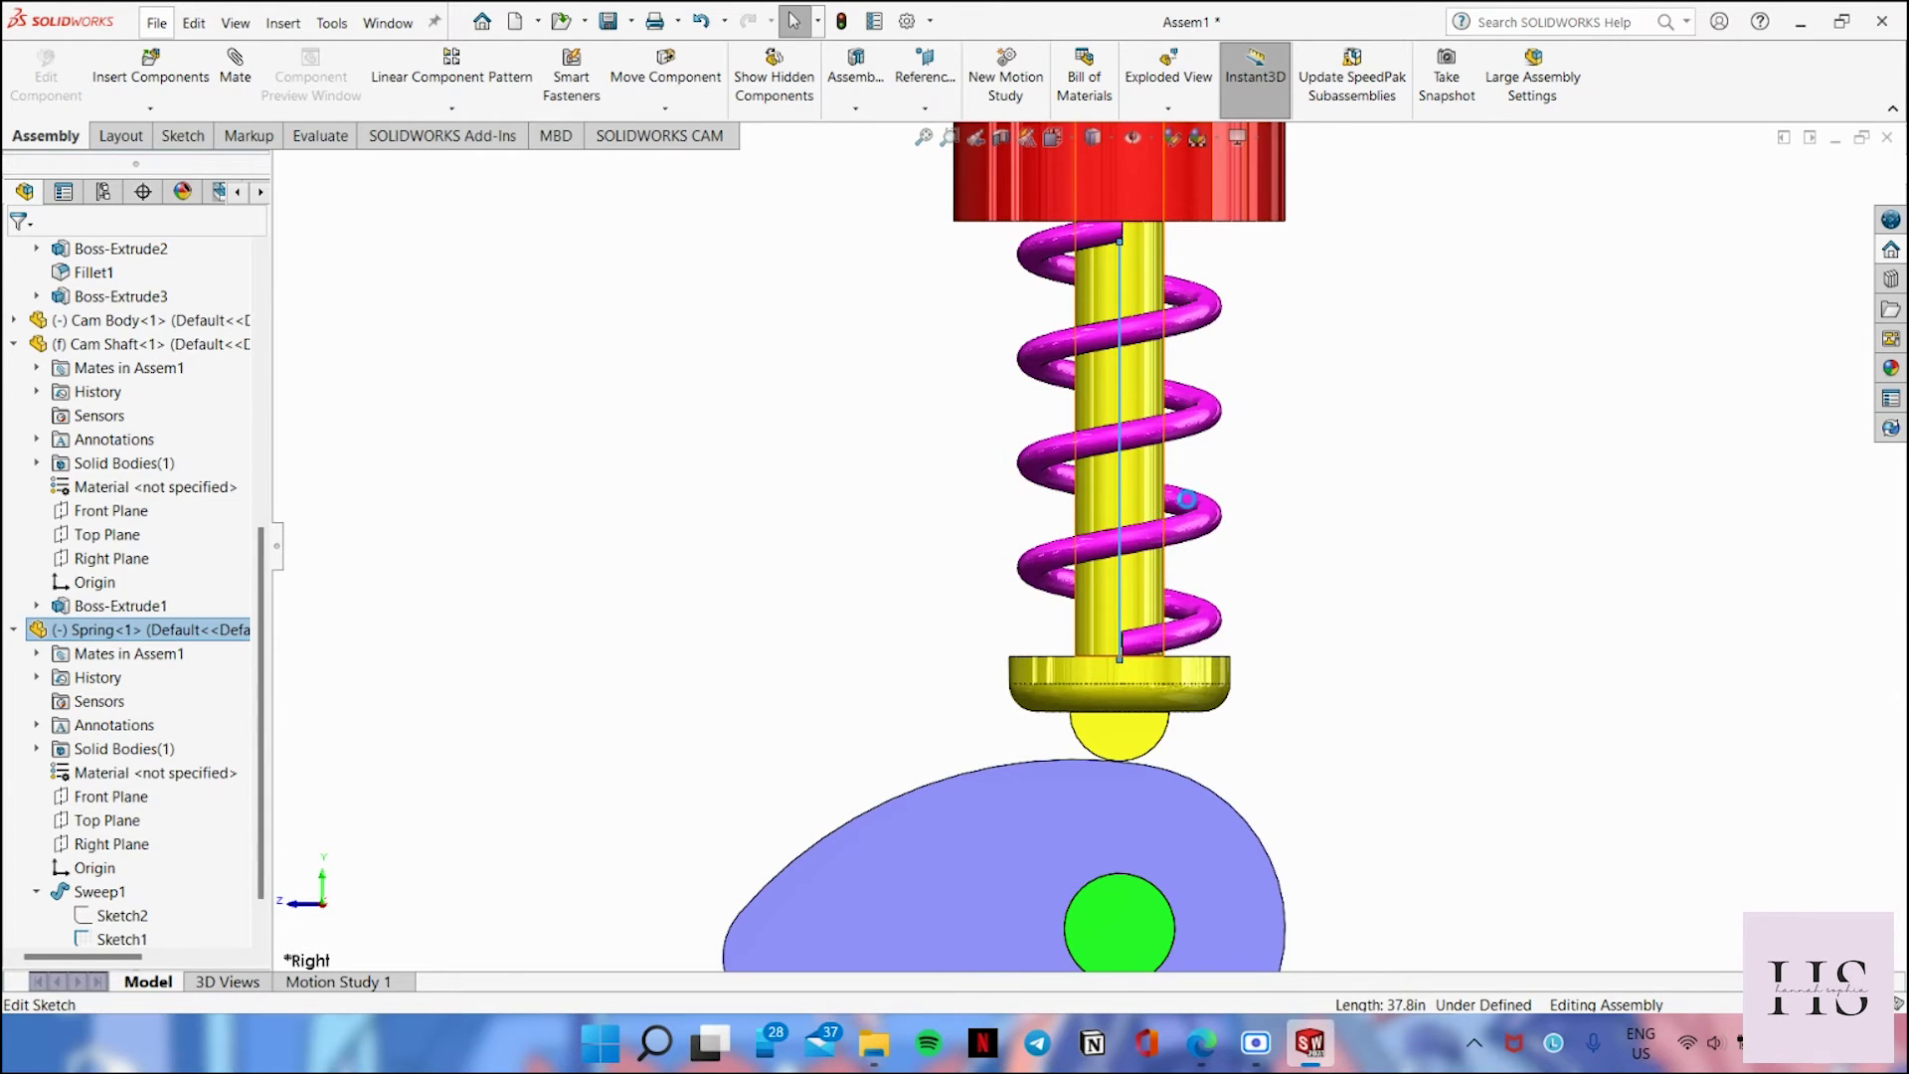
pyautogui.click(1232, 519)
pyautogui.click(988, 555)
pyautogui.click(995, 455)
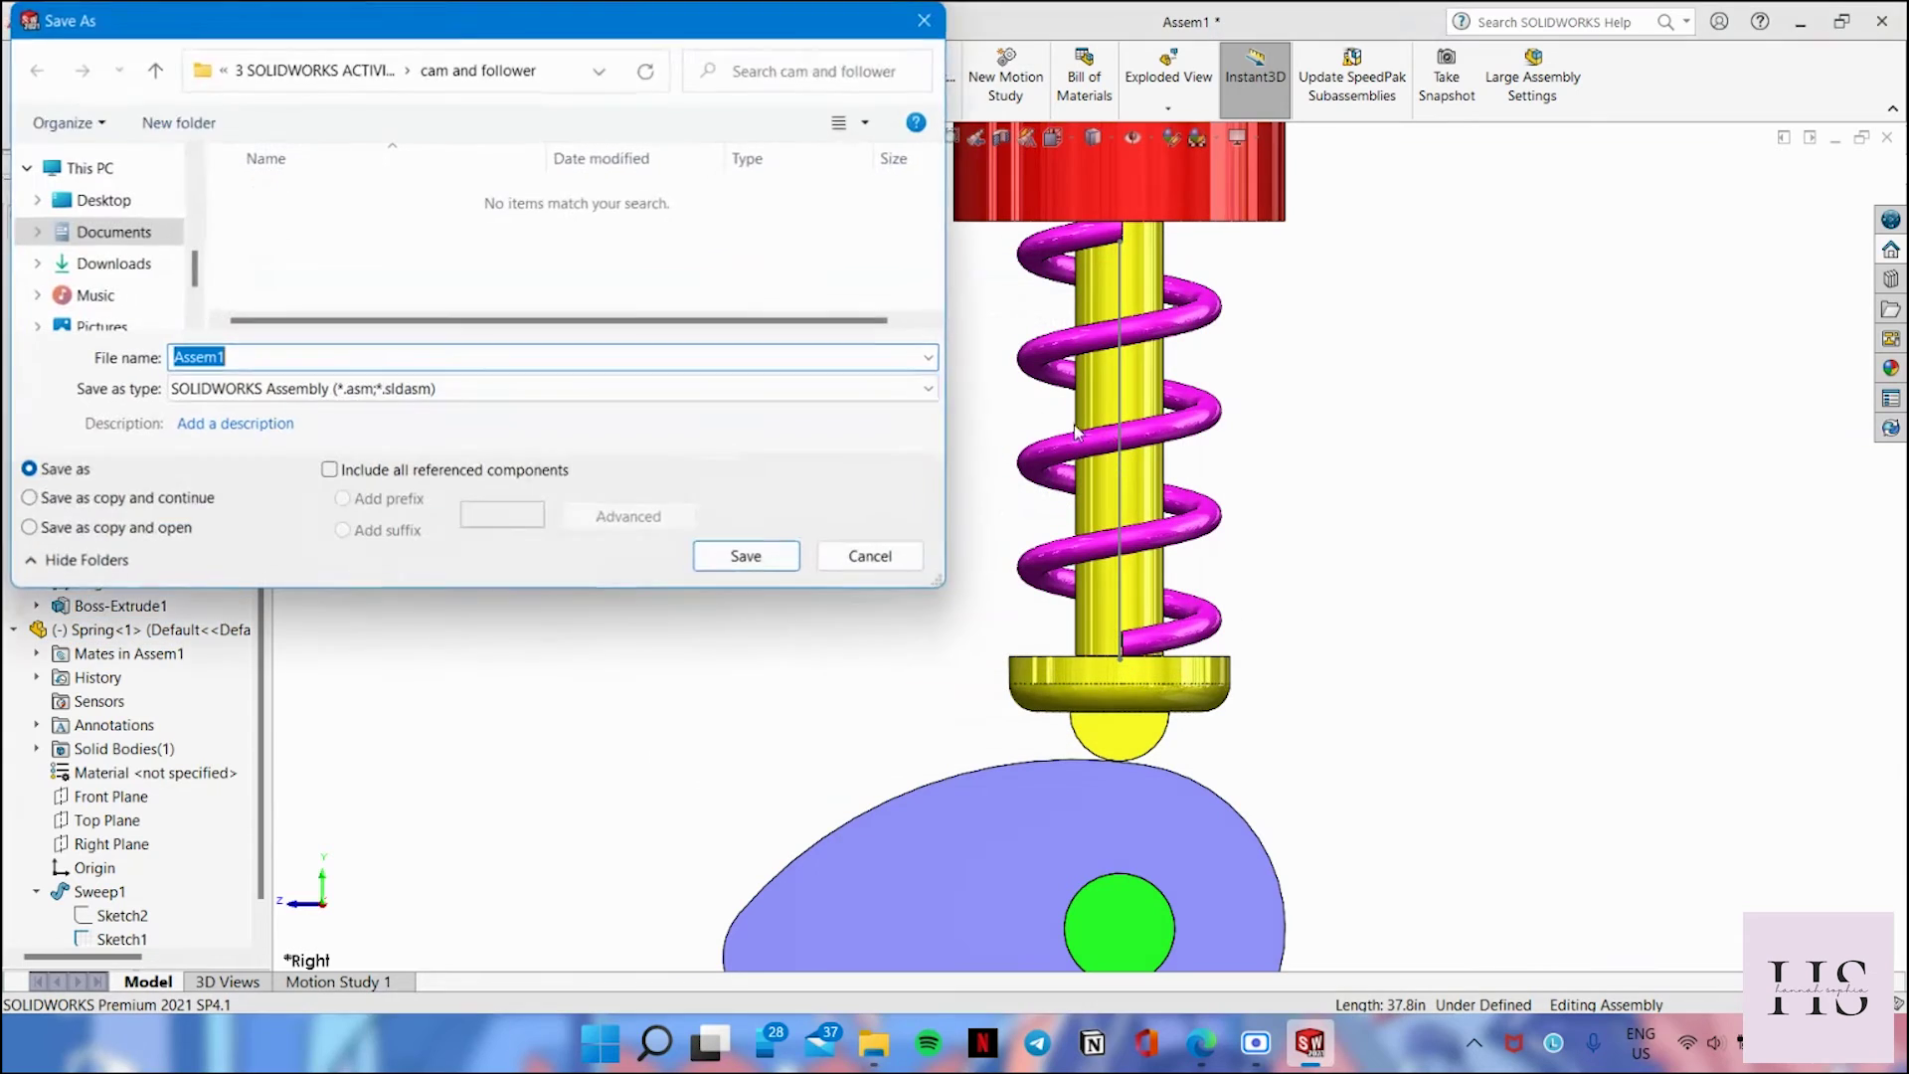
pyautogui.write('Cam and Follower')
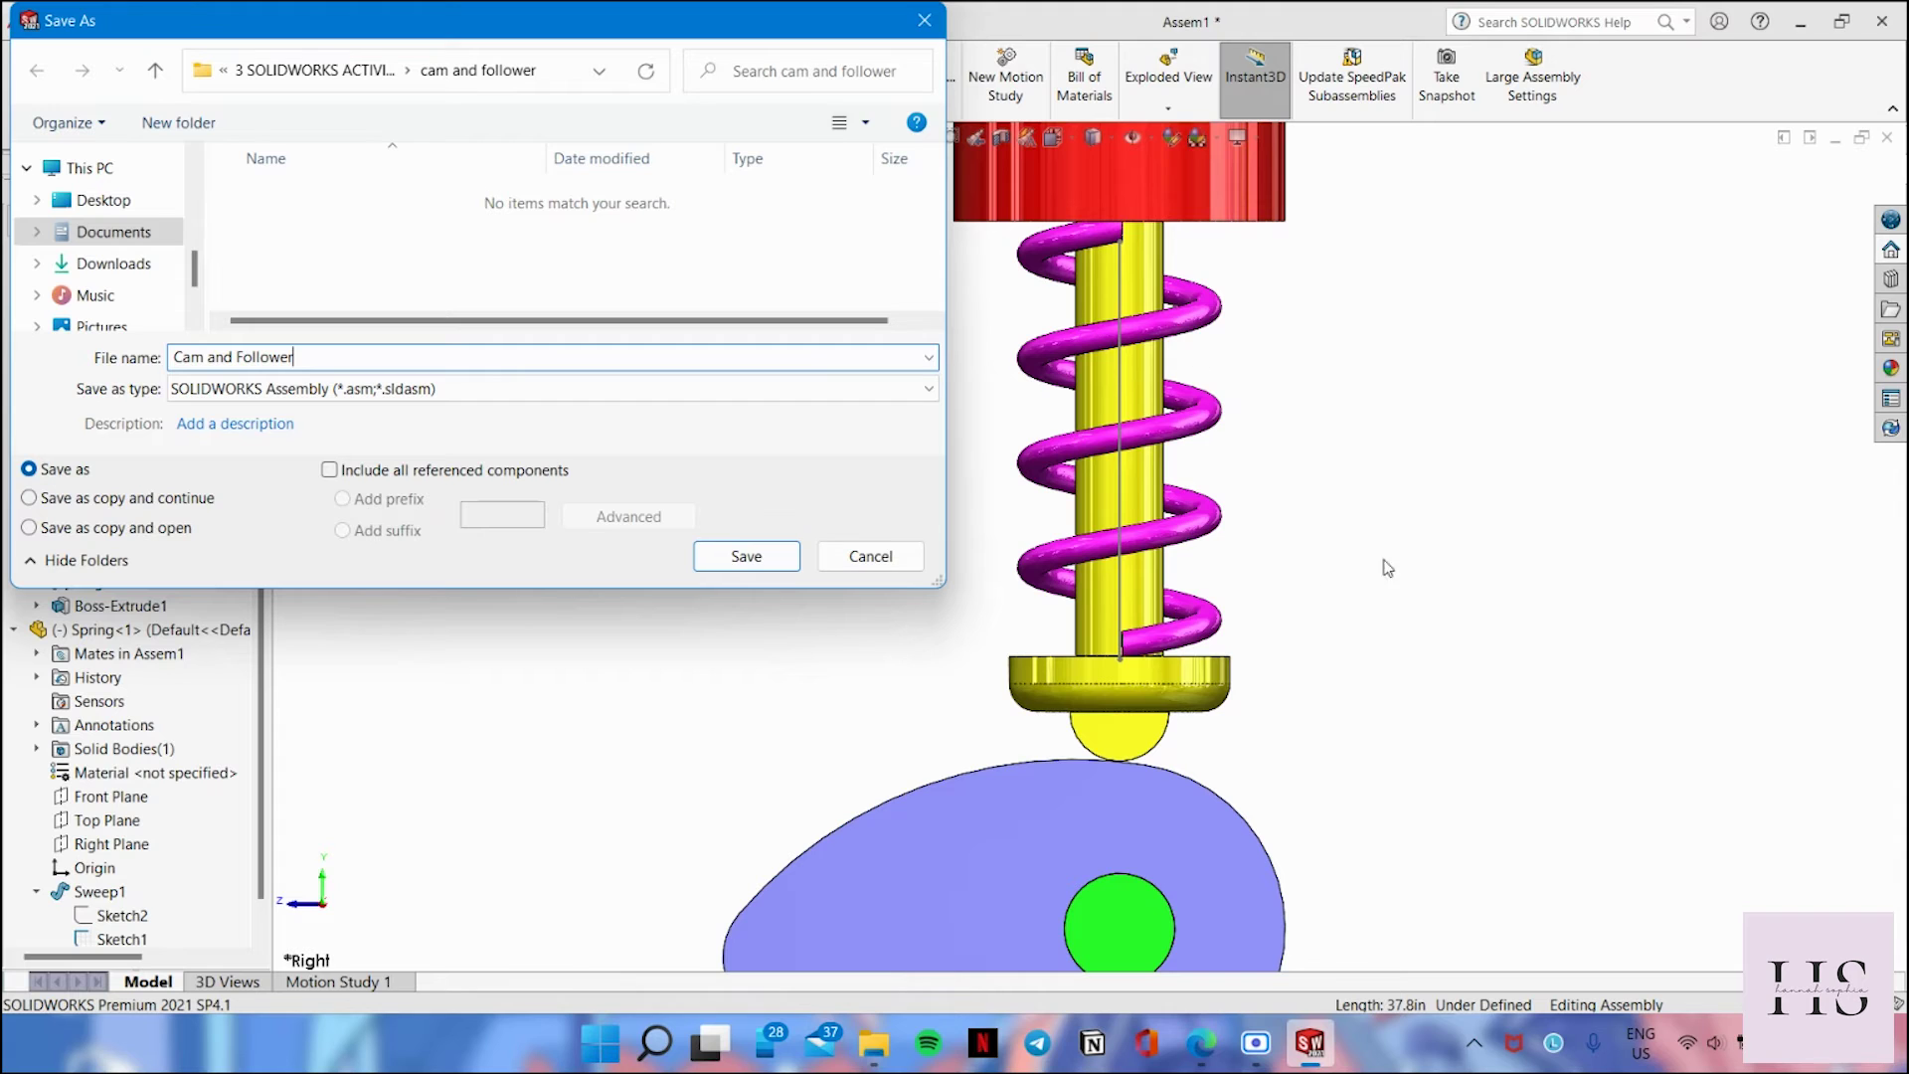
pyautogui.click(731, 561)
pyautogui.click(1014, 557)
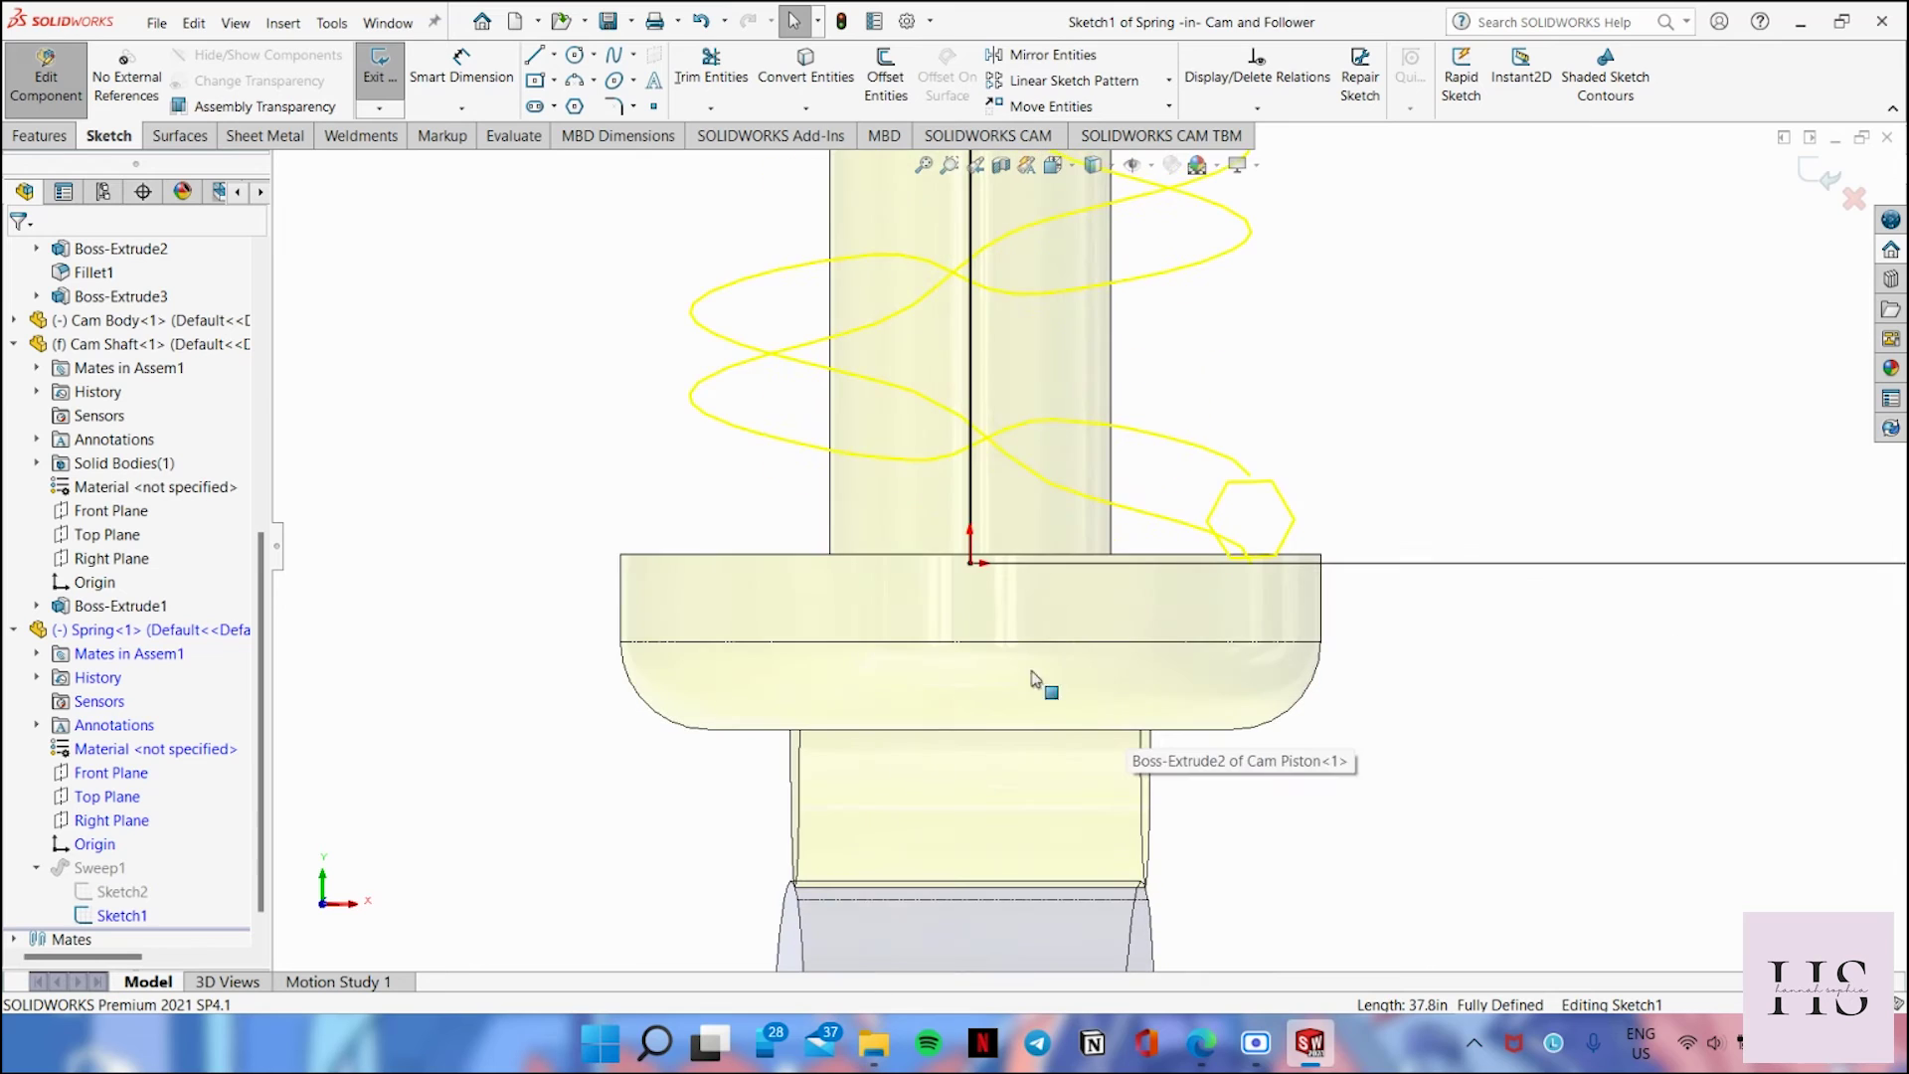
# Step: Delete the length dimension from the Spring's centre line sketch
pyautogui.click(971, 565)
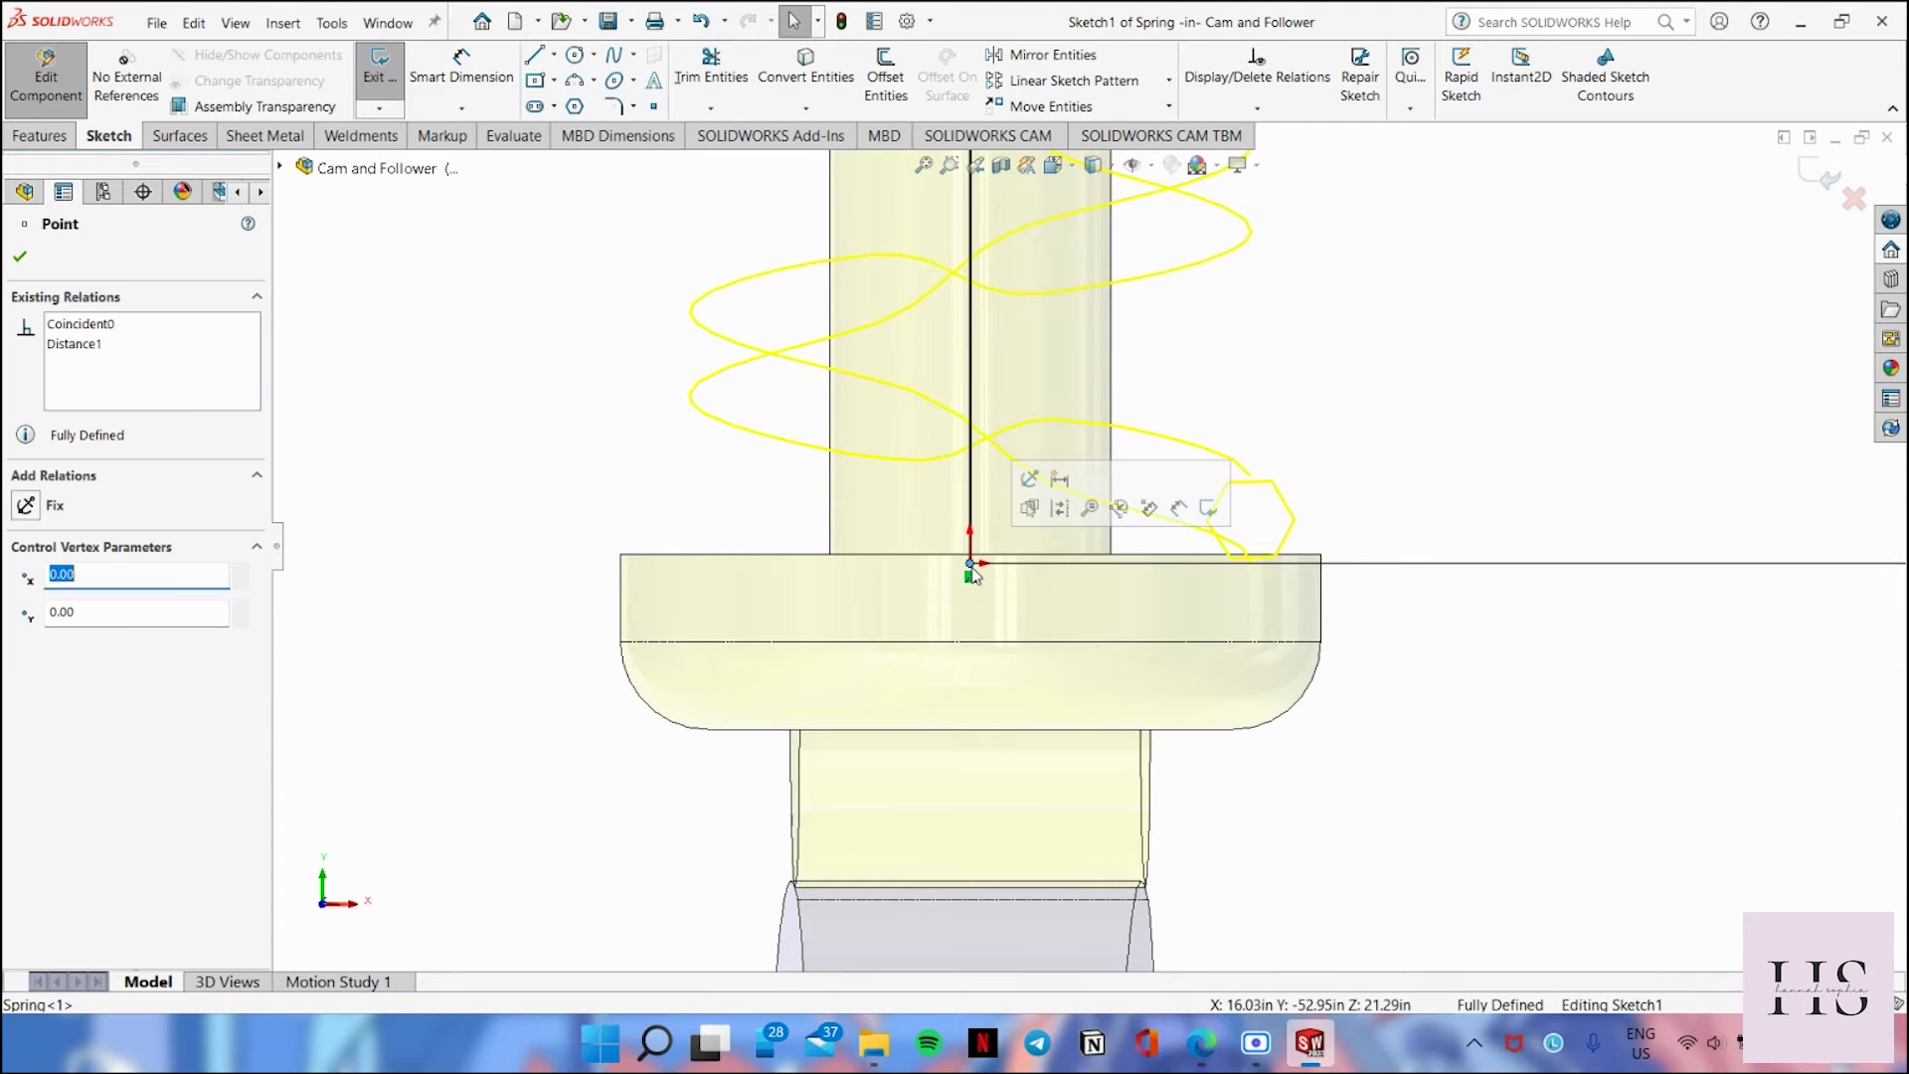
pyautogui.scroll(7, 979, 567)
pyautogui.click(1282, 455)
pyautogui.press('Delete')
# Step: Delete the coincident relation that ties the centre line's lower endpoint to the sketch origin
pyautogui.scroll(-4, 1088, 557)
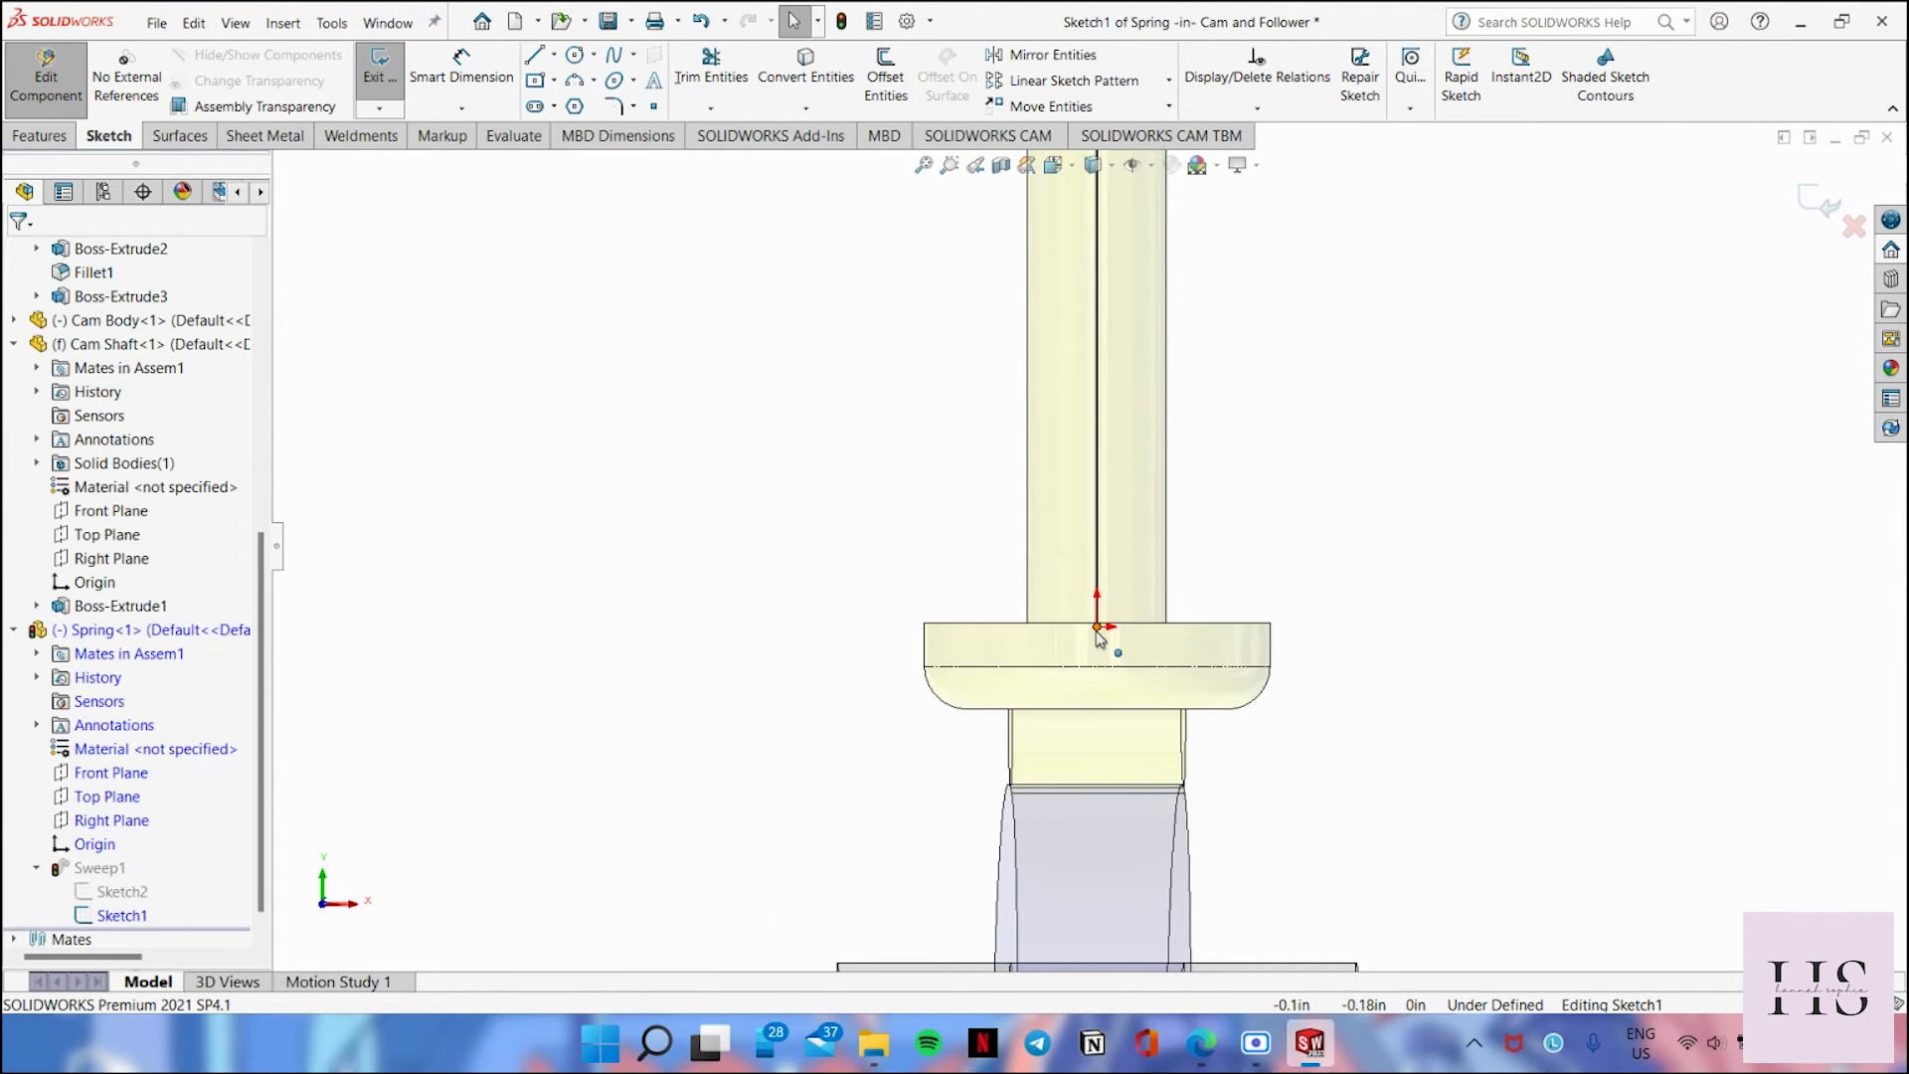
pyautogui.click(1097, 626)
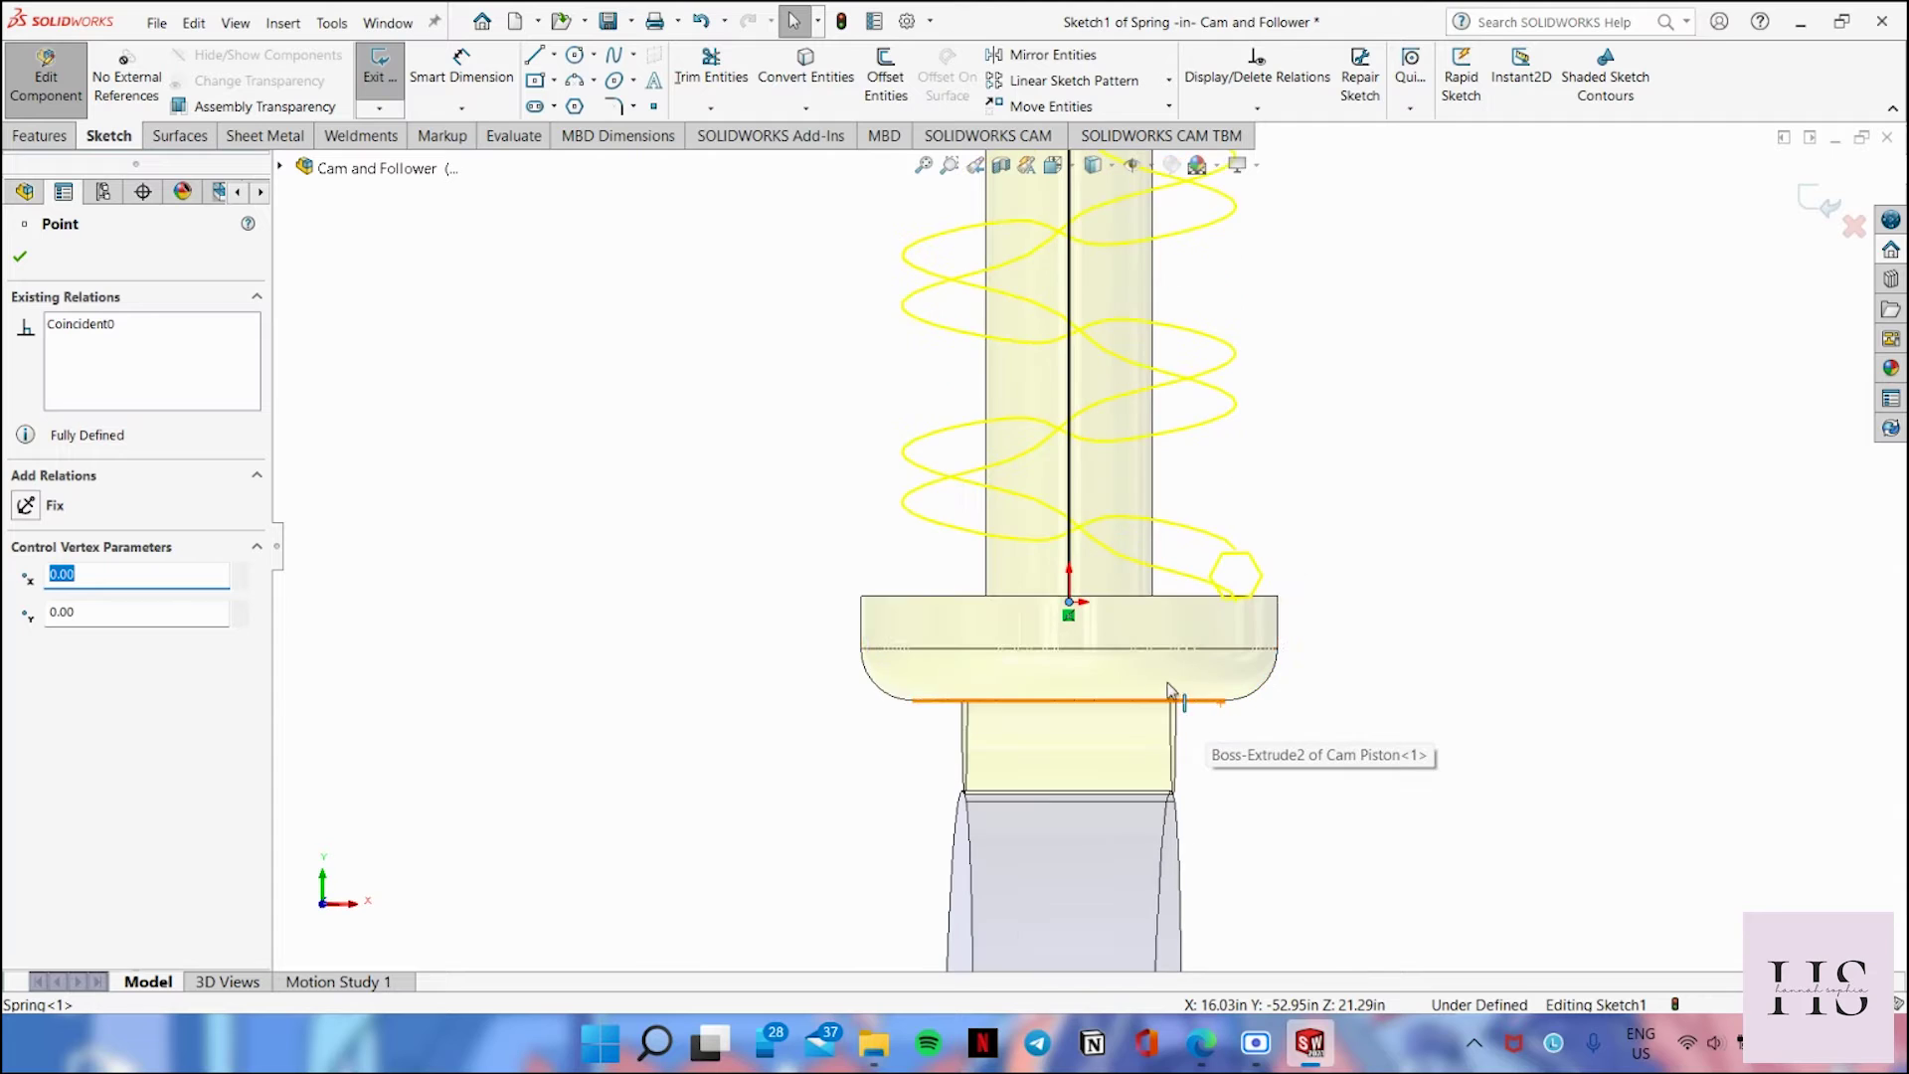
pyautogui.scroll(-5, 1116, 623)
pyautogui.click(79, 324)
pyautogui.press('Delete')
pyautogui.click(1874, 564)
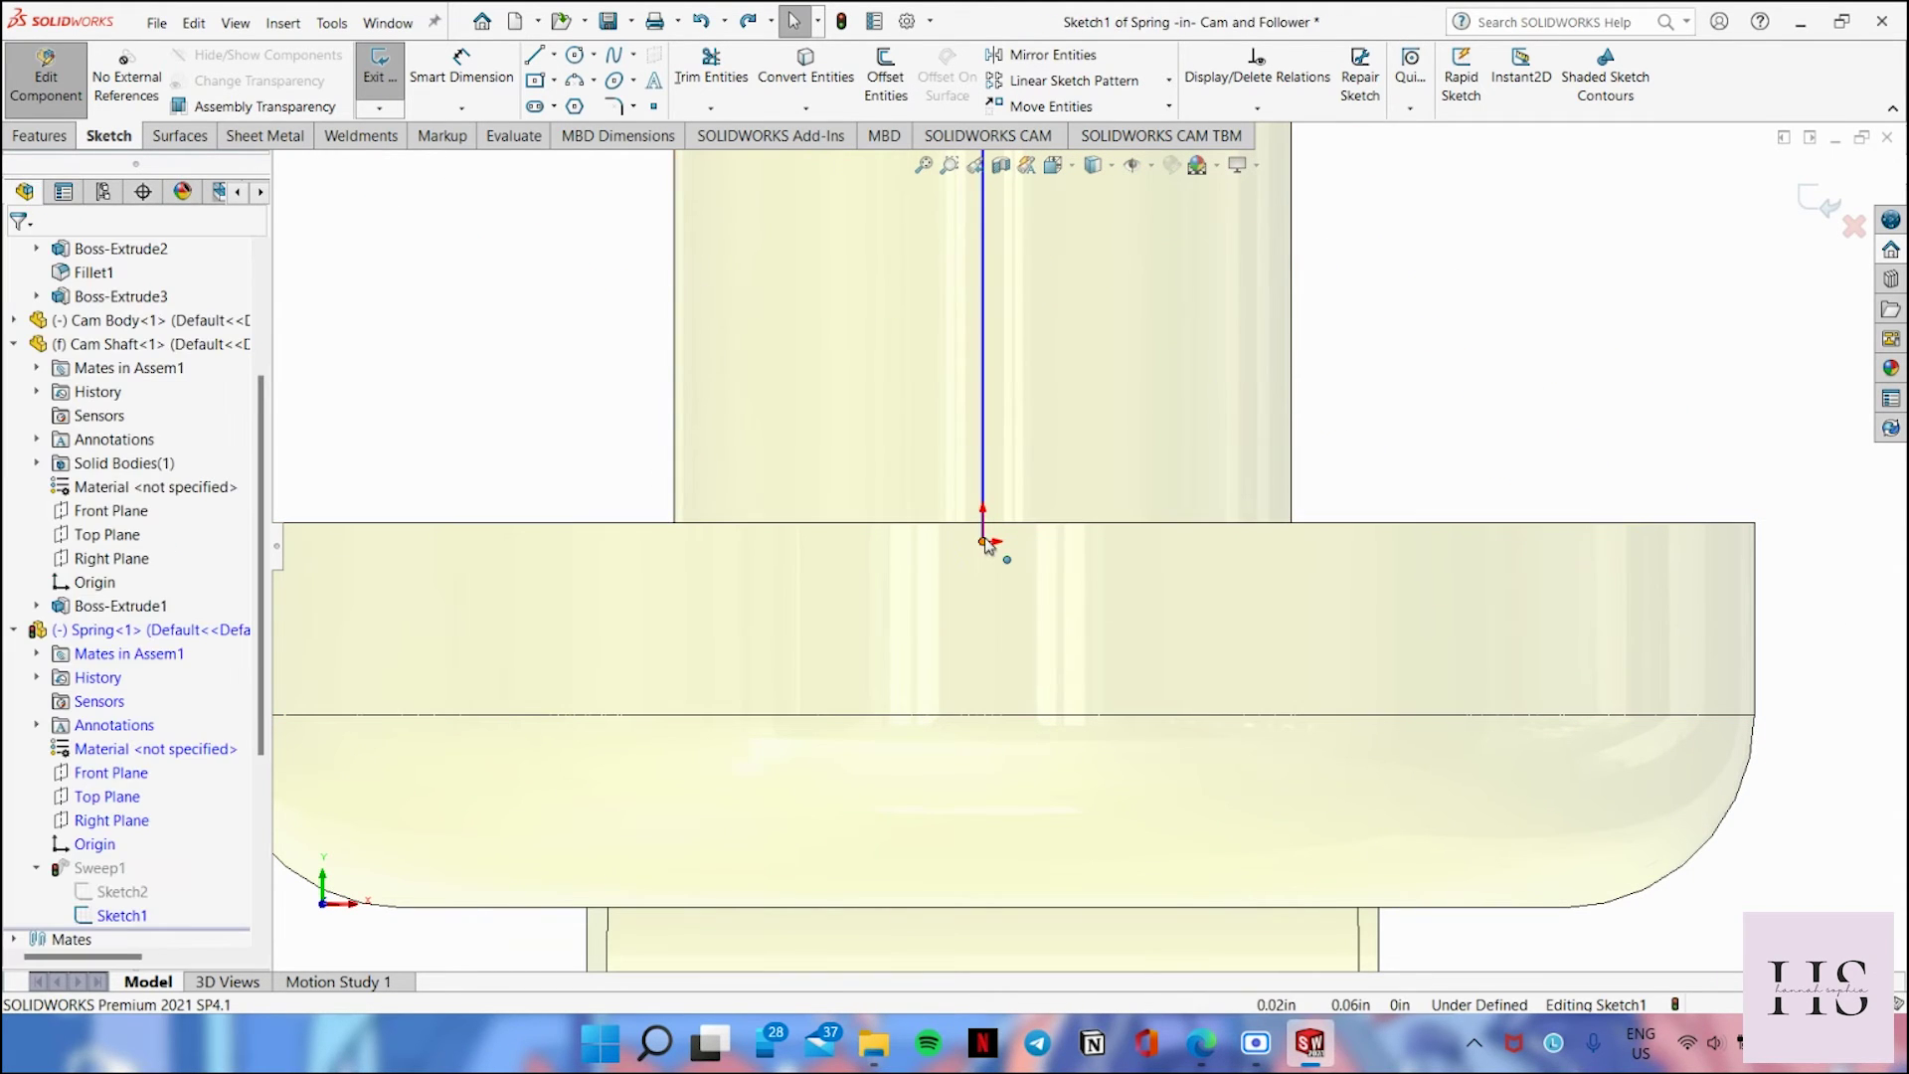
# Step: Make the centre line's lower endpoint coincident with the Cam Piston's origin on the flange's upper surface
pyautogui.click(984, 538)
pyautogui.scroll(-4, 1009, 552)
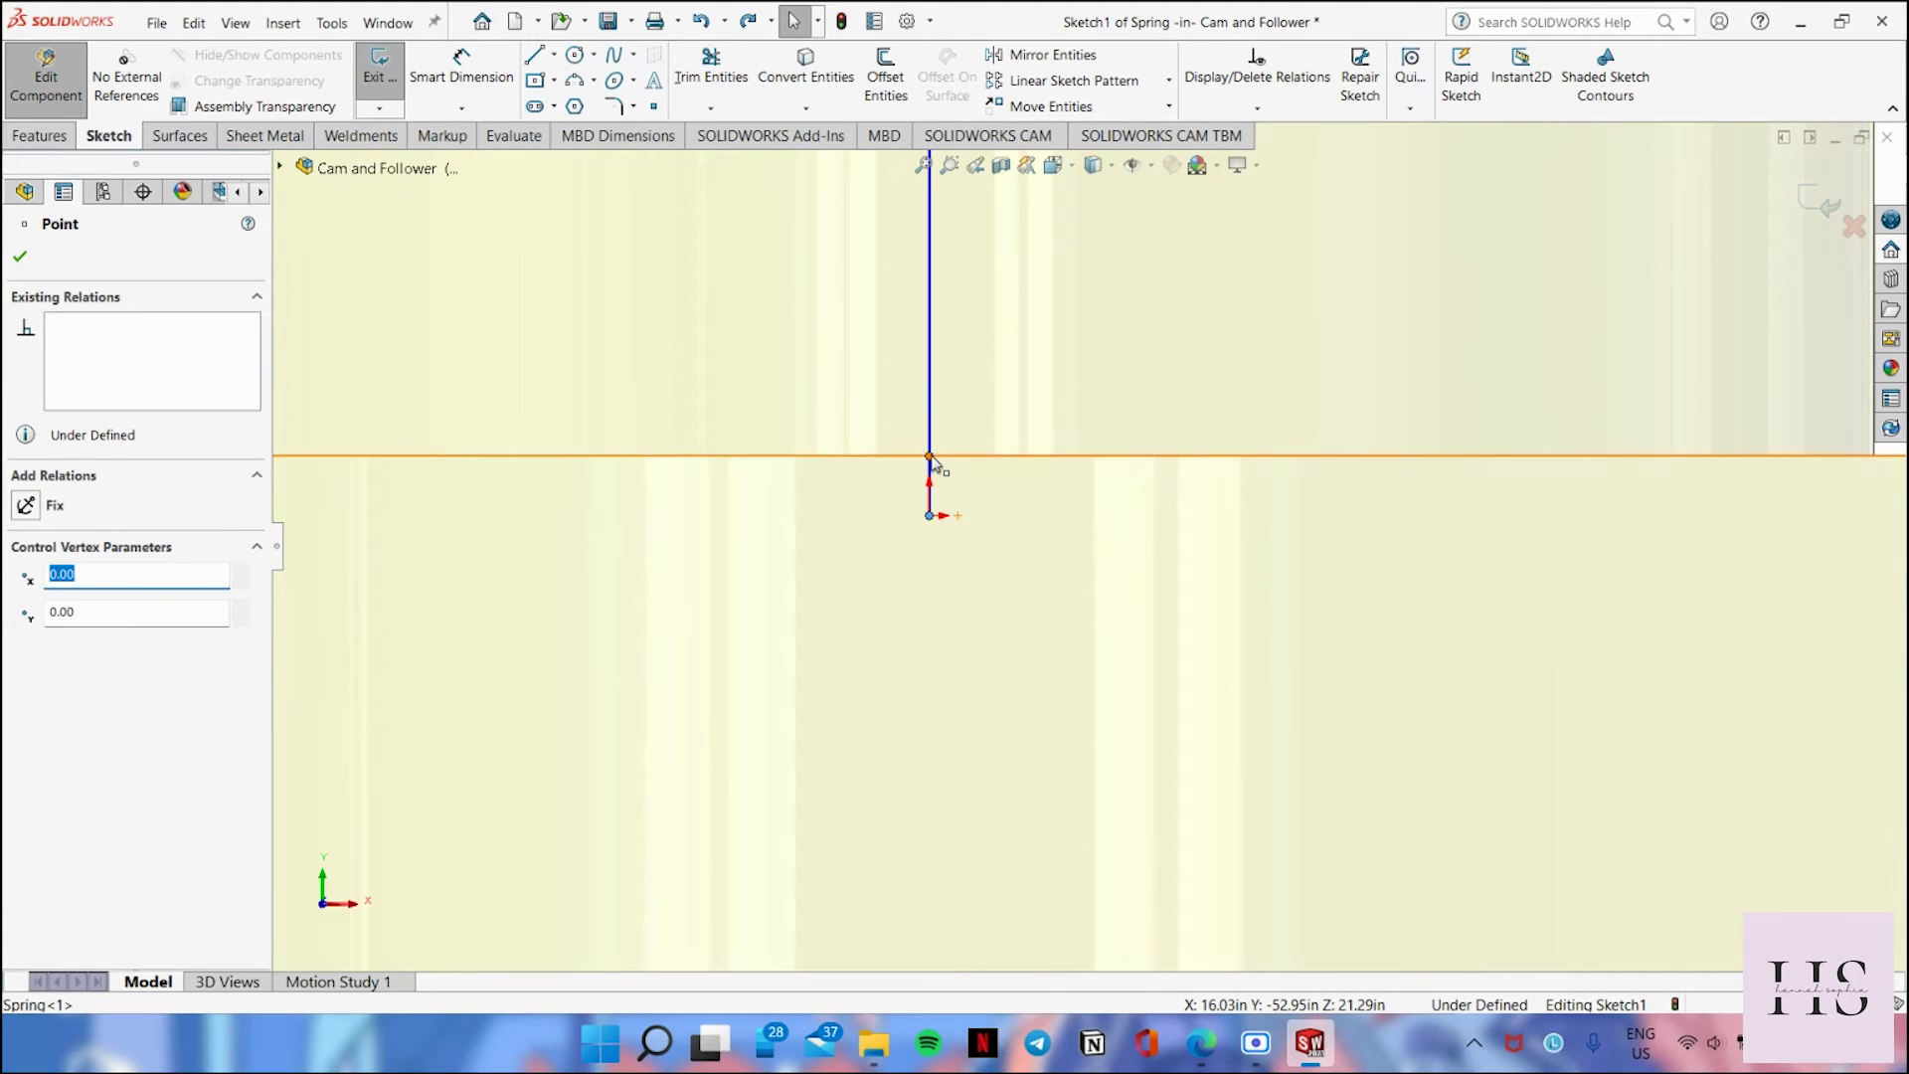
pyautogui.keyDown('ctrl'); pyautogui.click(931, 458); pyautogui.keyUp('ctrl')
pyautogui.scroll(6, 964, 527)
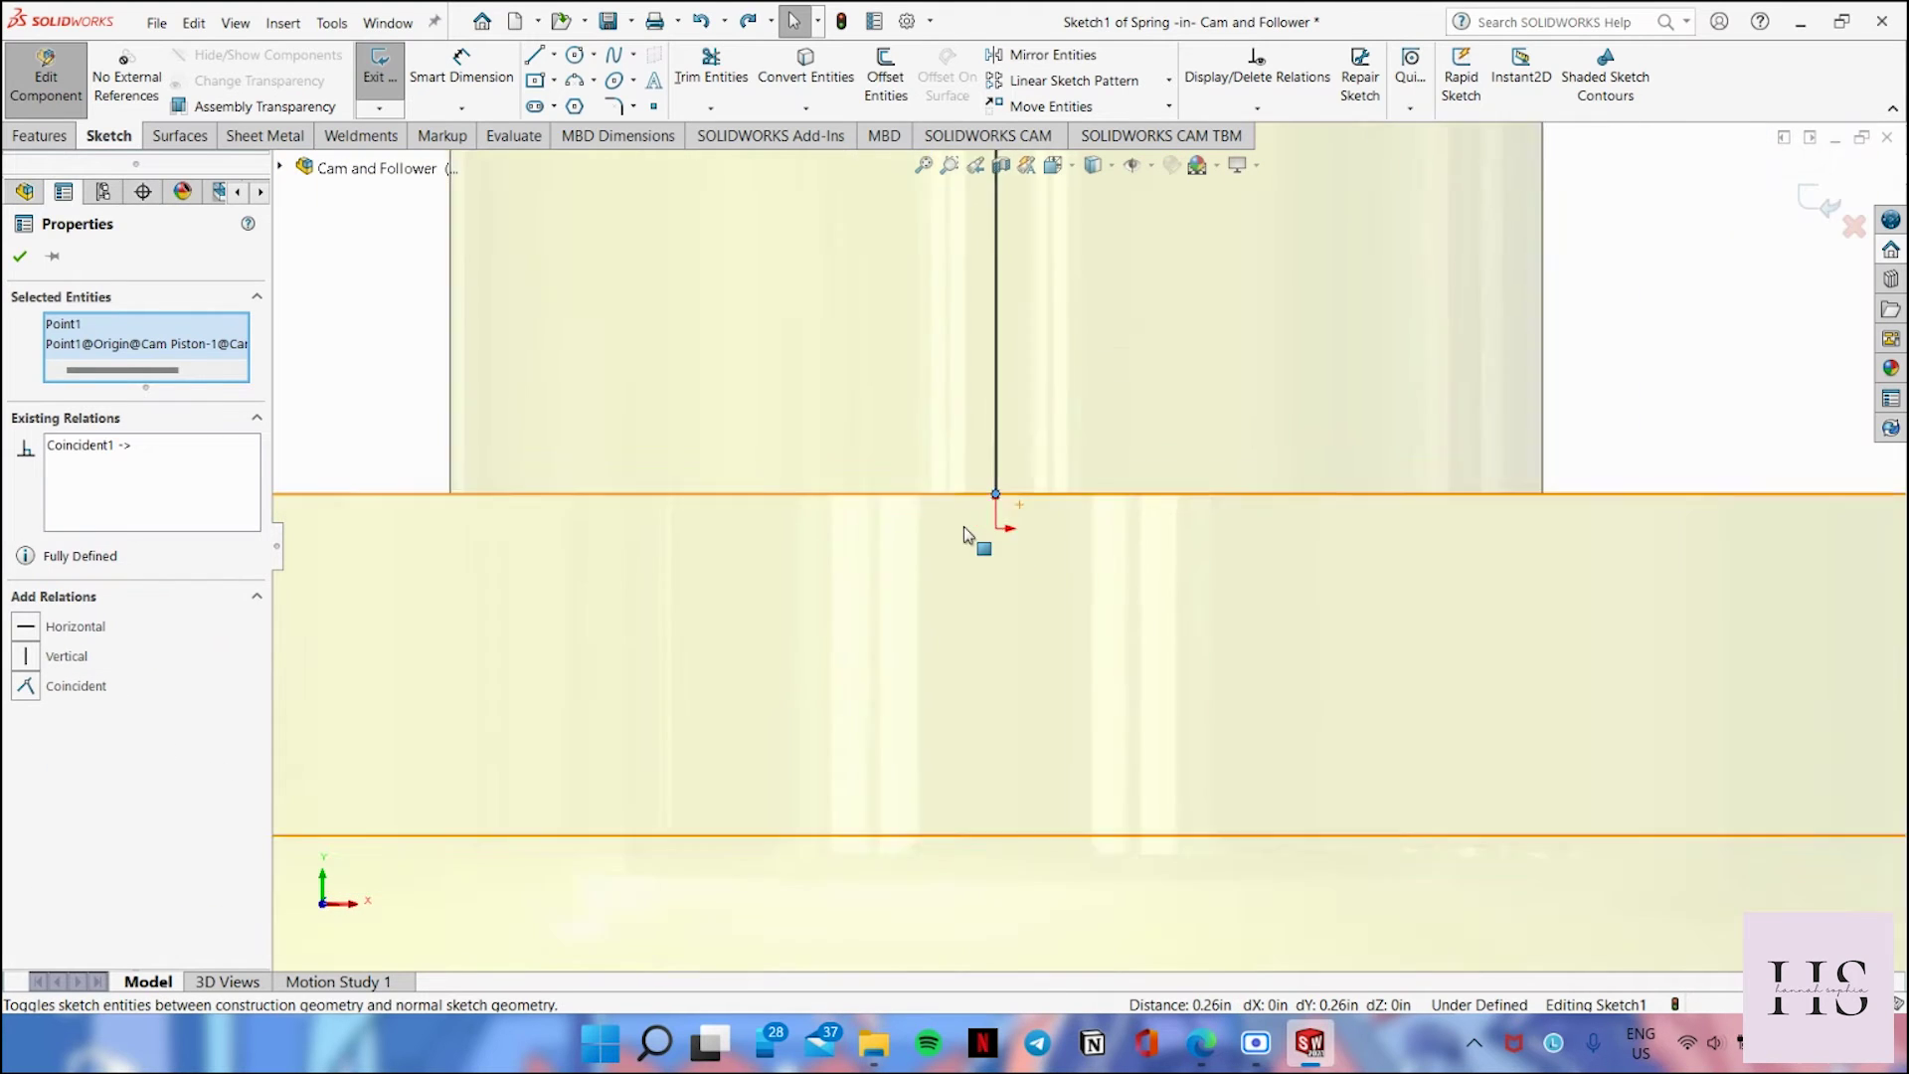
# Step: Dimension the gap between the centre line's upper endpoint and the Base's lower edge as 3 in
pyautogui.scroll(-5, 1109, 308)
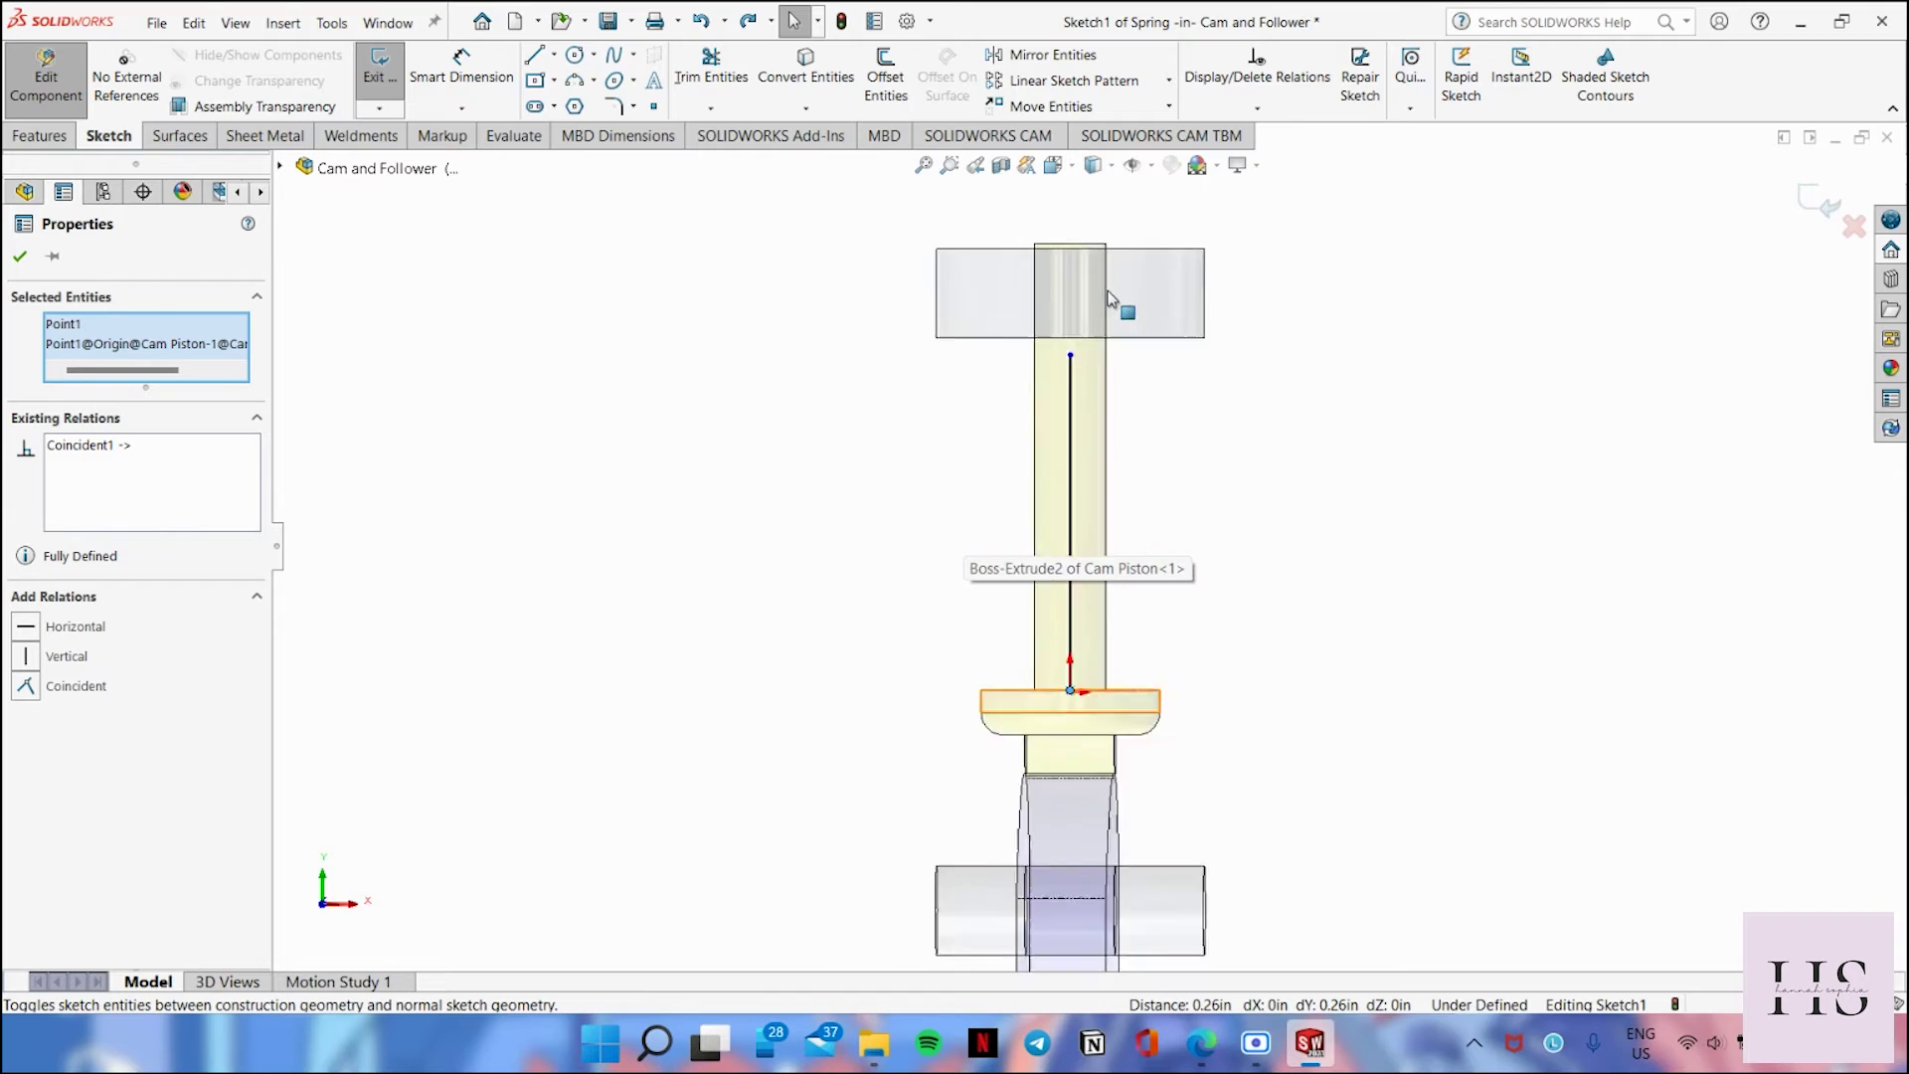
pyautogui.click(462, 71)
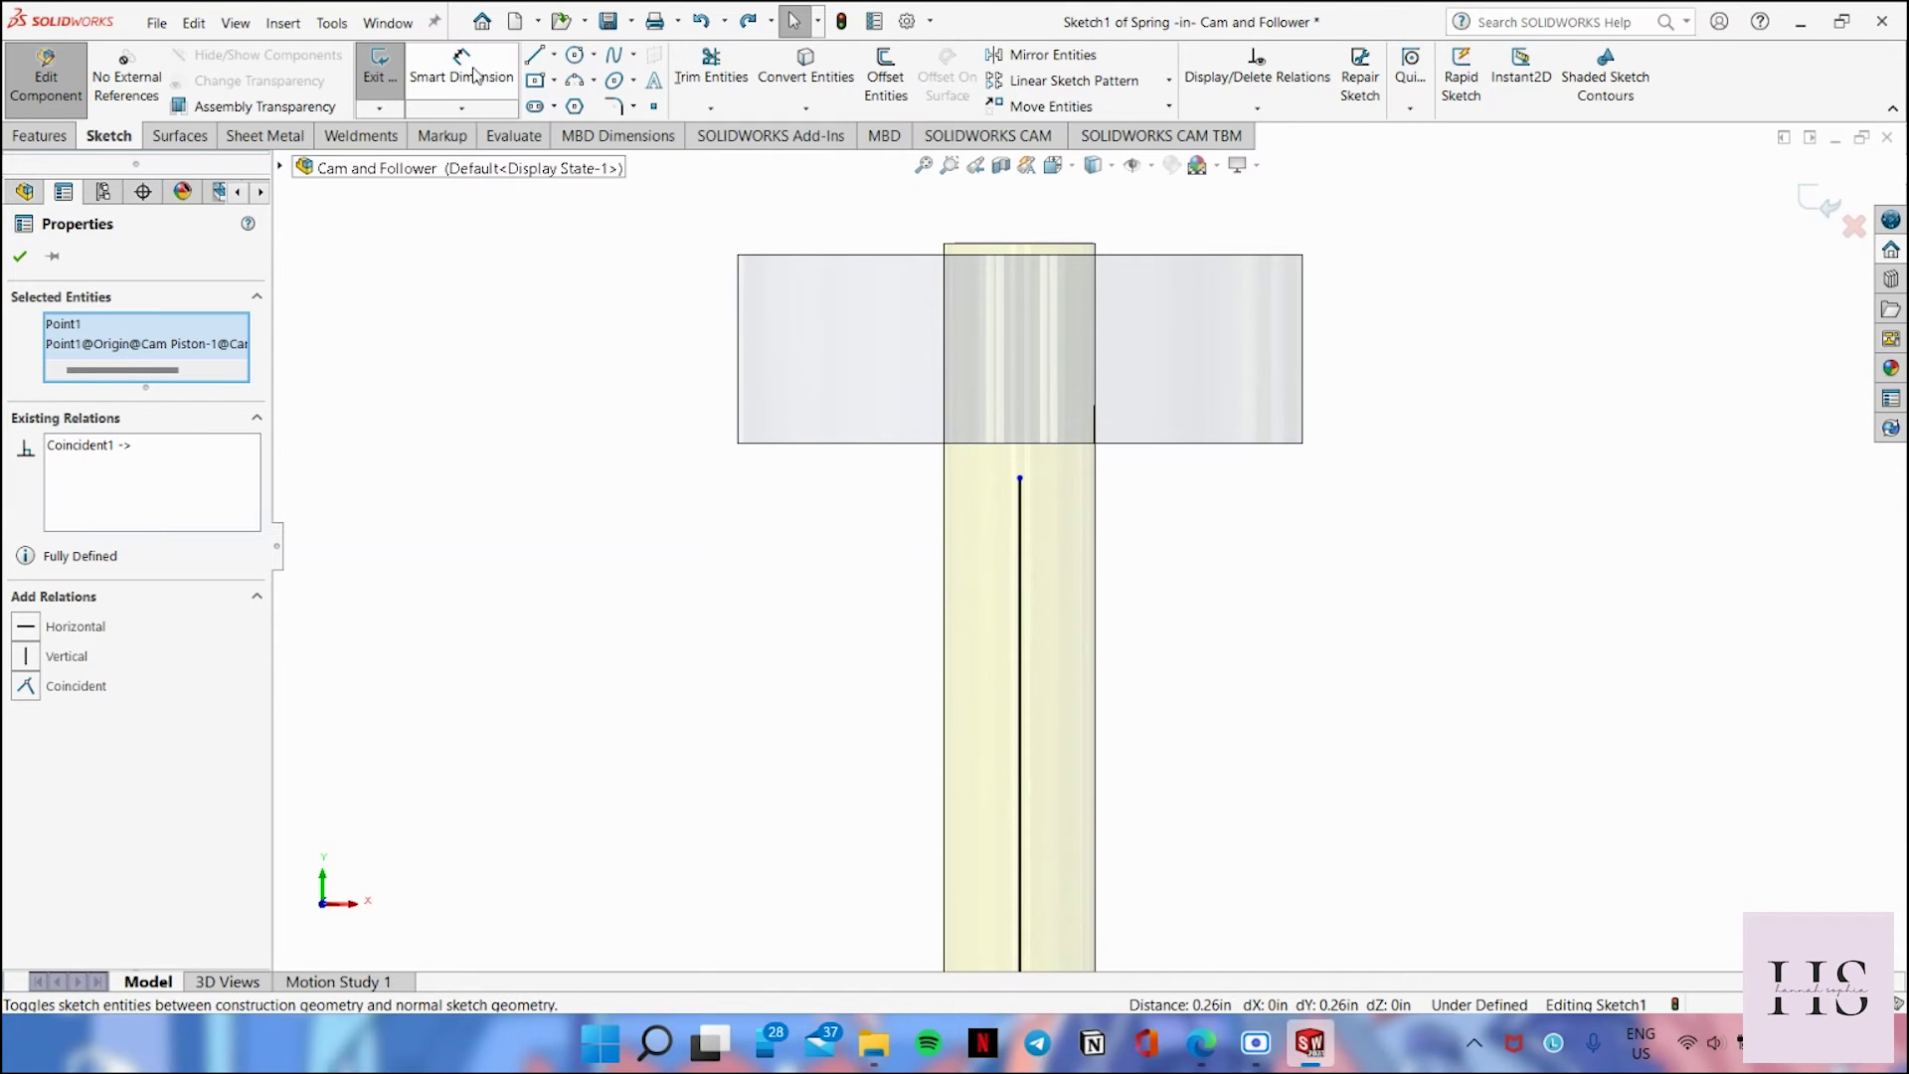
pyautogui.click(1020, 481)
pyautogui.click(738, 443)
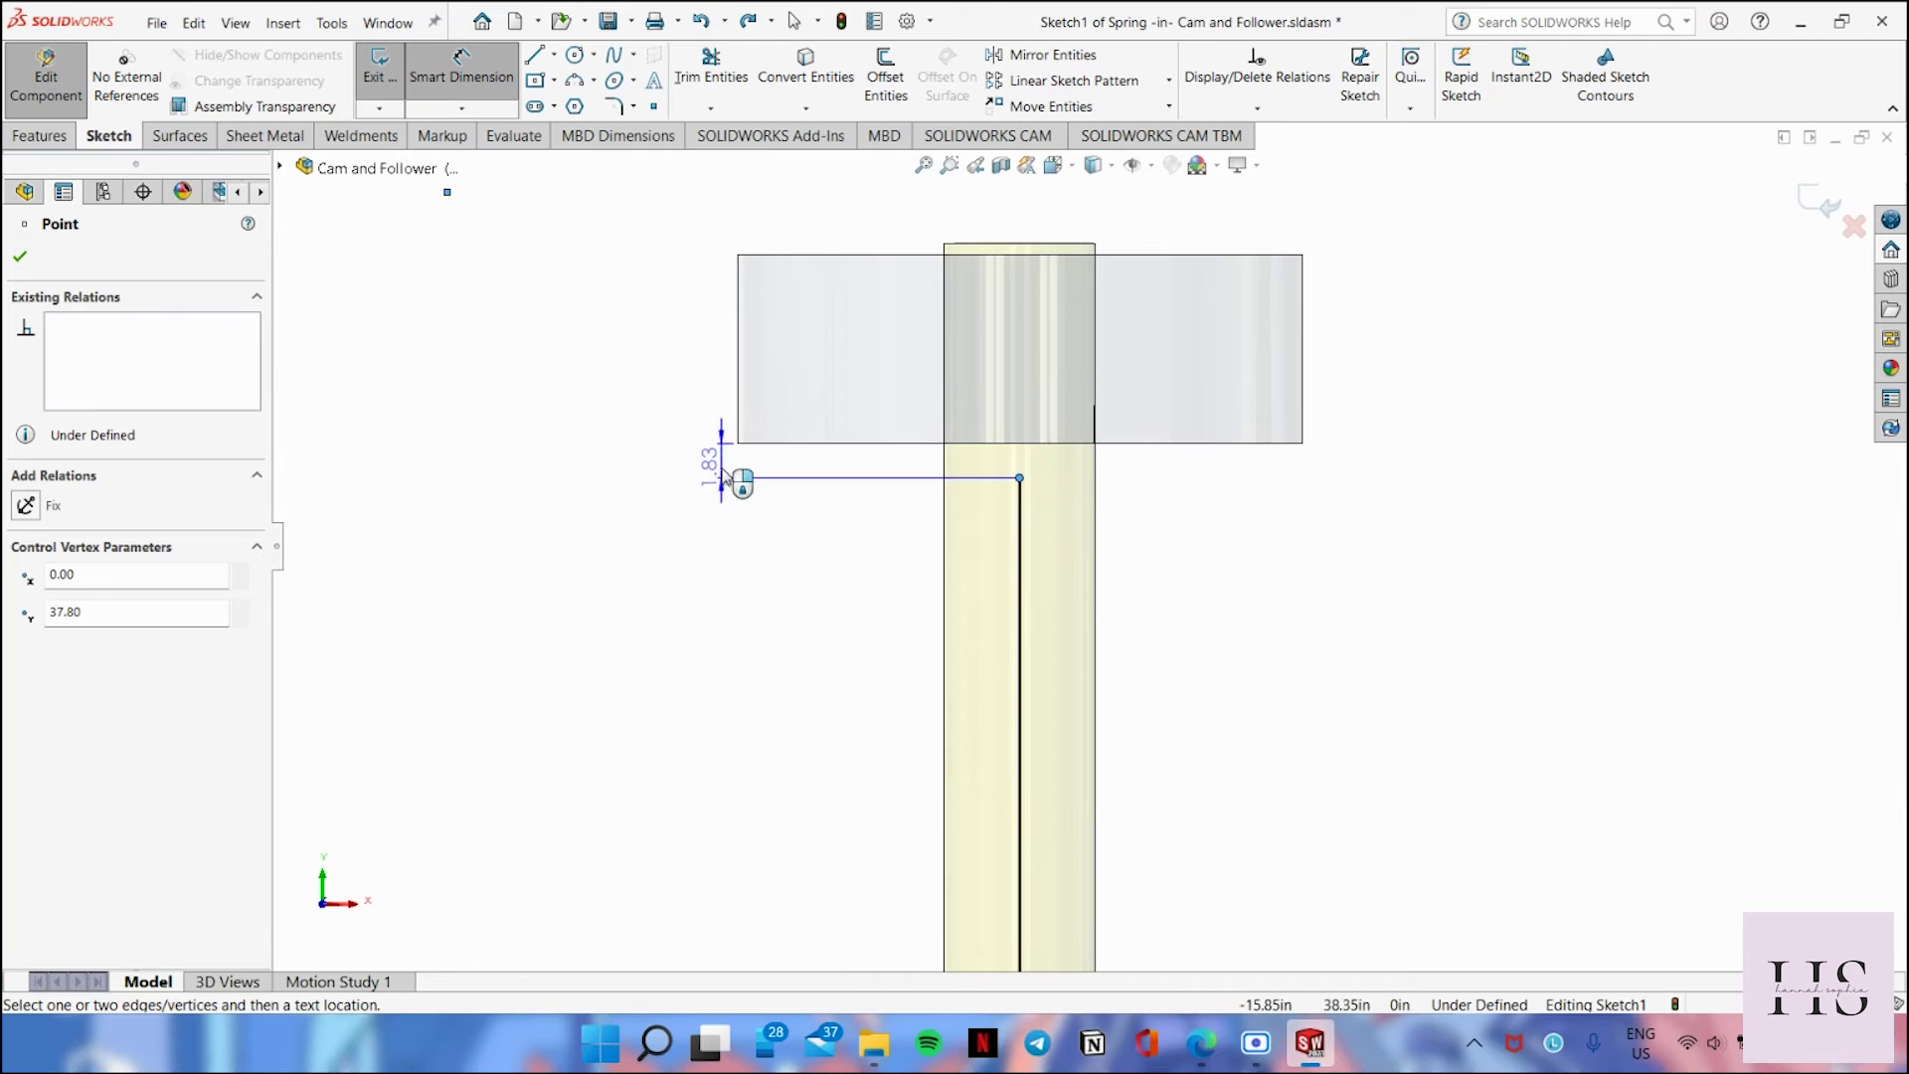
pyautogui.click(675, 470)
pyautogui.write('3')
pyautogui.press('Return')
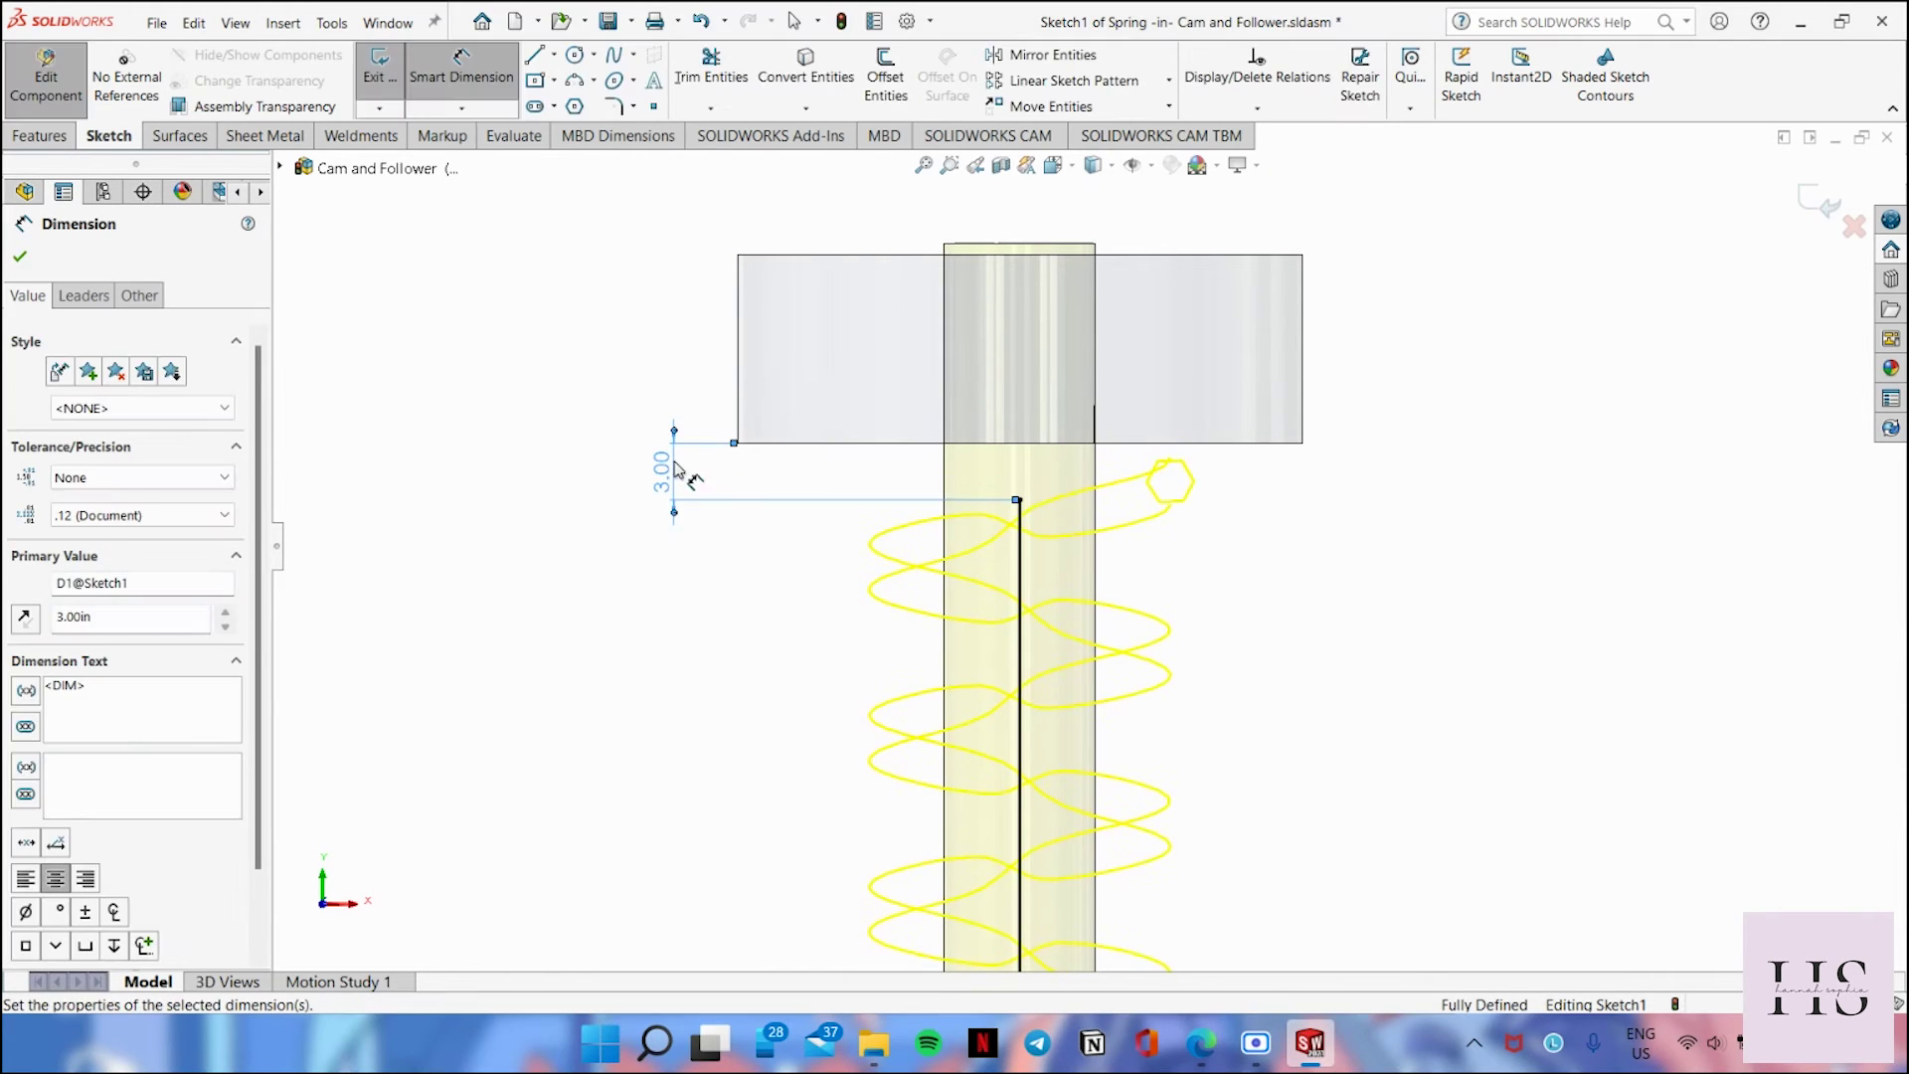
# Step: Accept the 3 in dimension and exit the centre line sketch so the spring rebuilds in context
pyautogui.click(20, 263)
pyautogui.scroll(5, 1426, 758)
pyautogui.scroll(-3, 1223, 795)
pyautogui.scroll(1, 1045, 666)
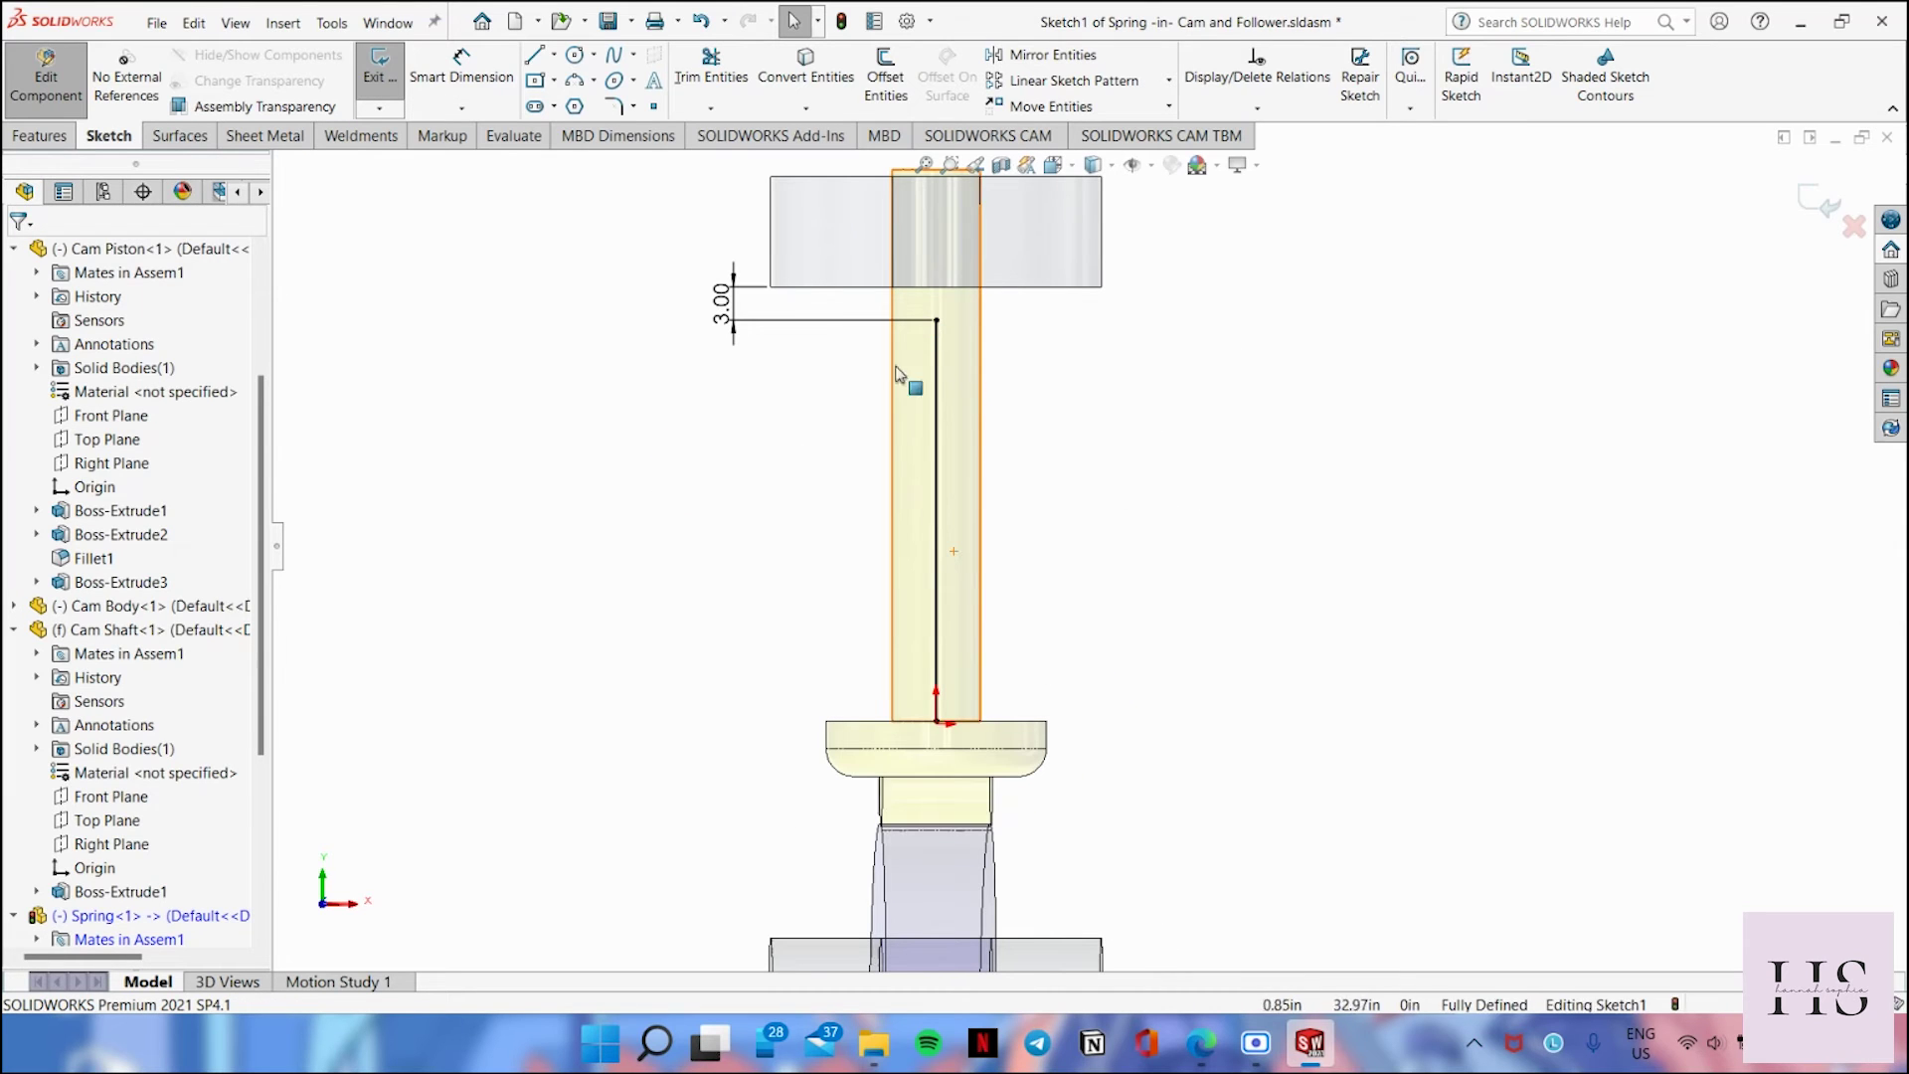
pyautogui.moveTo(1051, 589); pyautogui.dragTo(1251, 637, button='middle')
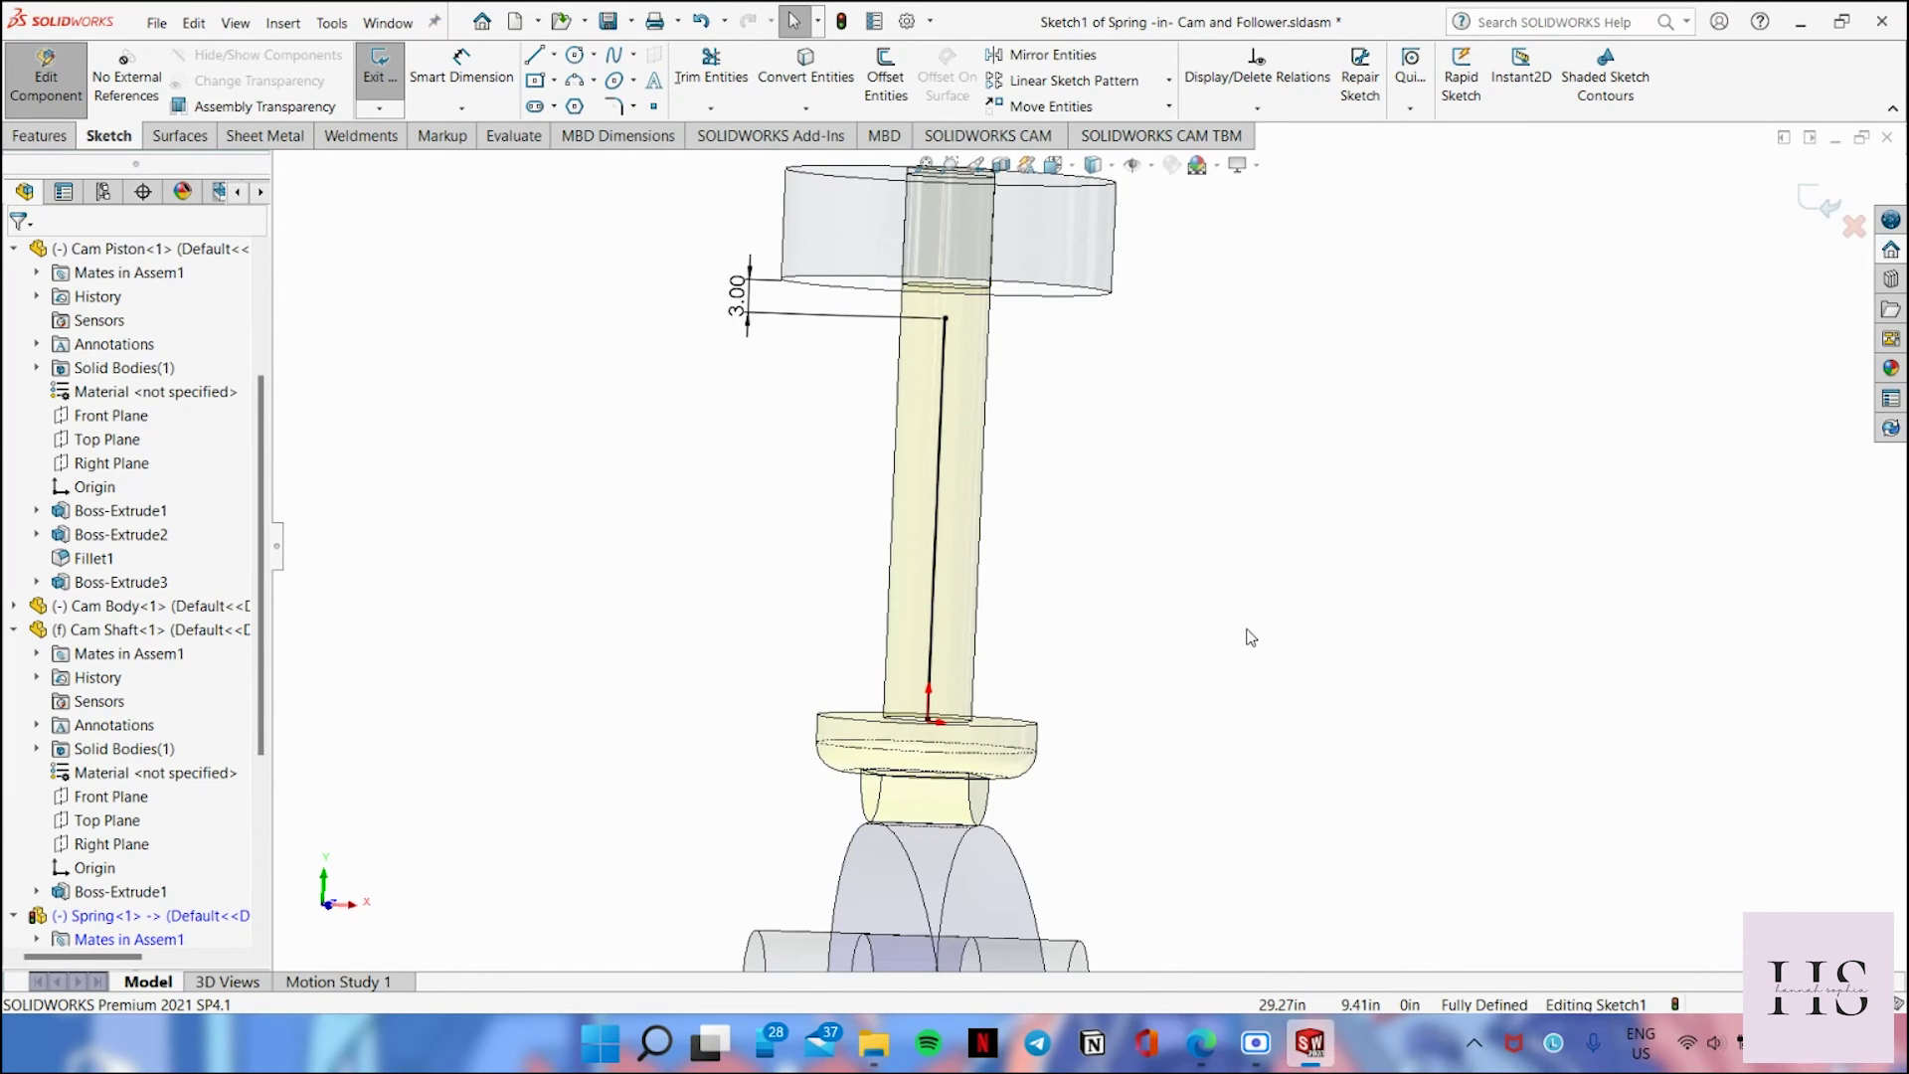
pyautogui.click(1821, 202)
pyautogui.moveTo(1302, 532)
pyautogui.mouseDown(button='middle')
pyautogui.moveTo(1214, 552)
pyautogui.moveTo(1183, 482)
pyautogui.moveTo(1263, 522)
pyautogui.mouseUp(button='middle')
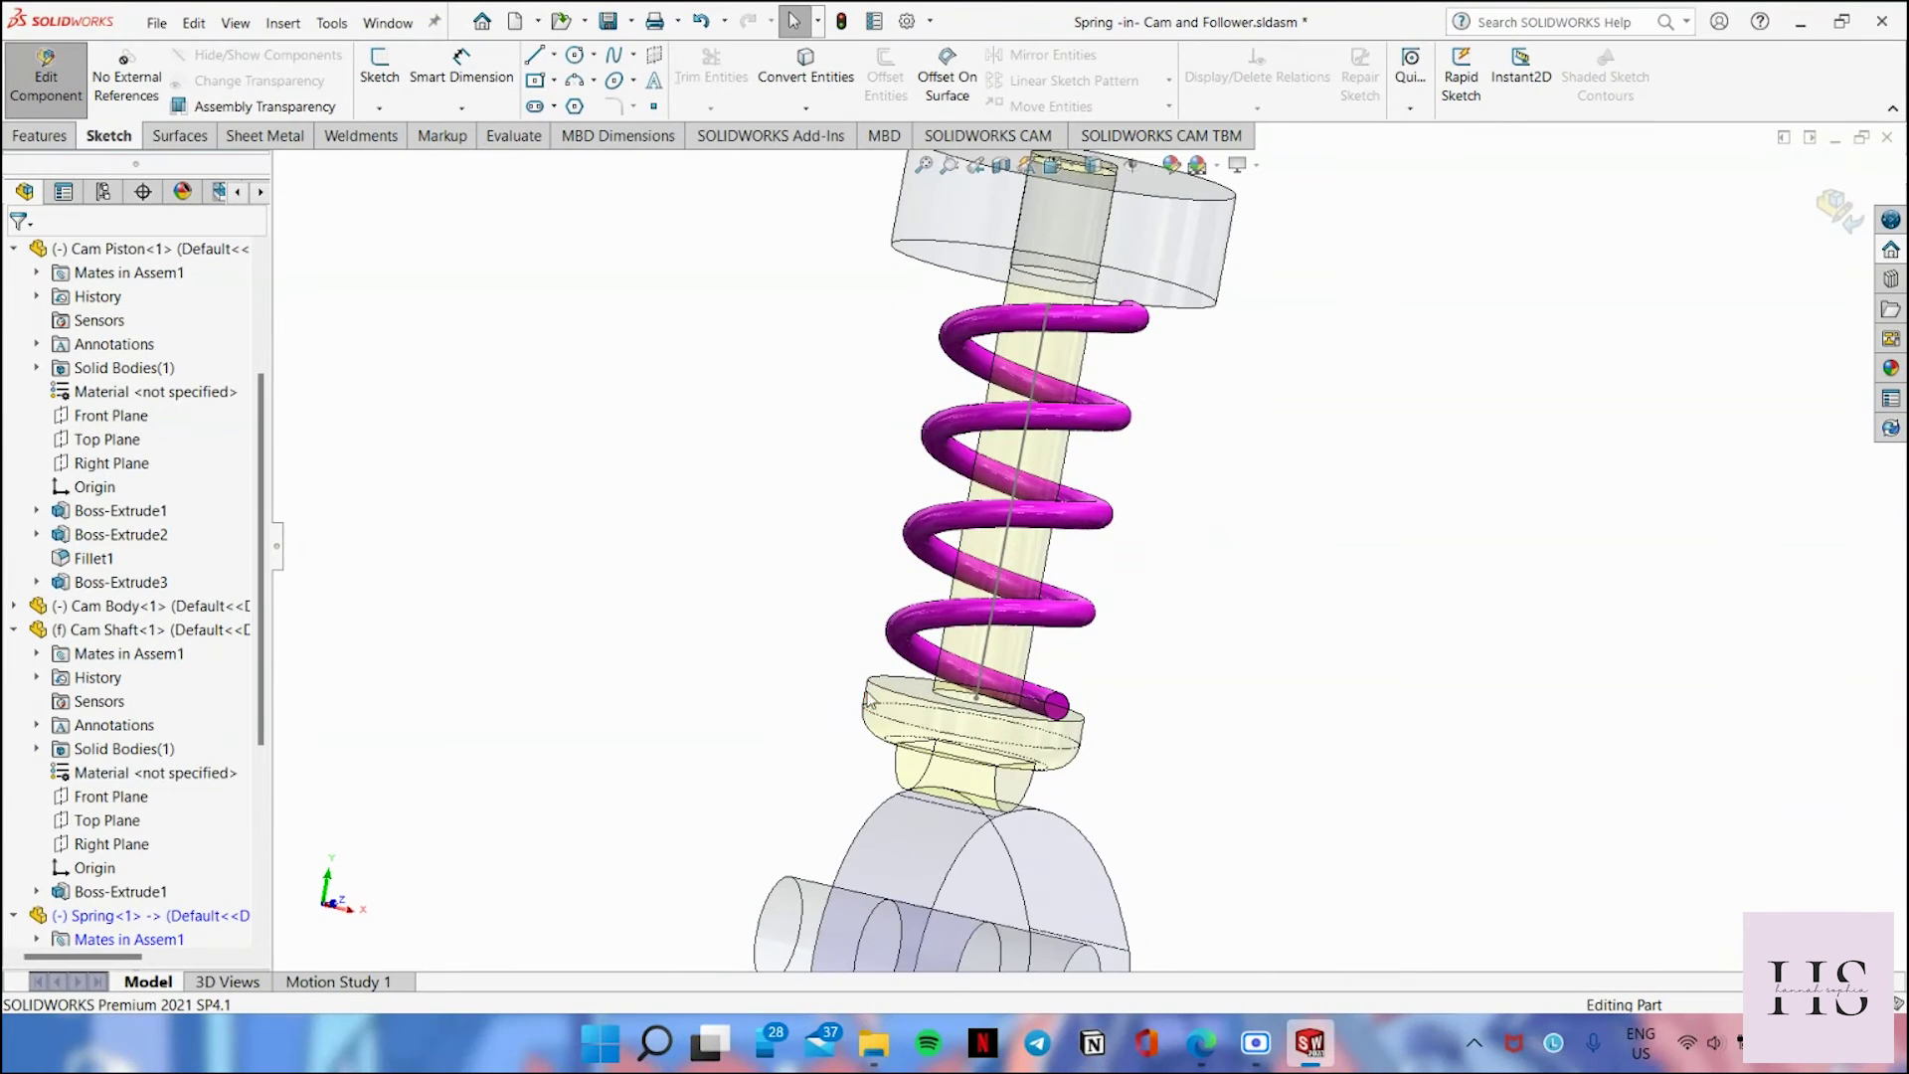
# Step: Edit the Spring's wire profile sketch (Sketch2) and delete the circle's tangent and coincident relations
pyautogui.scroll(-5, 225, 897)
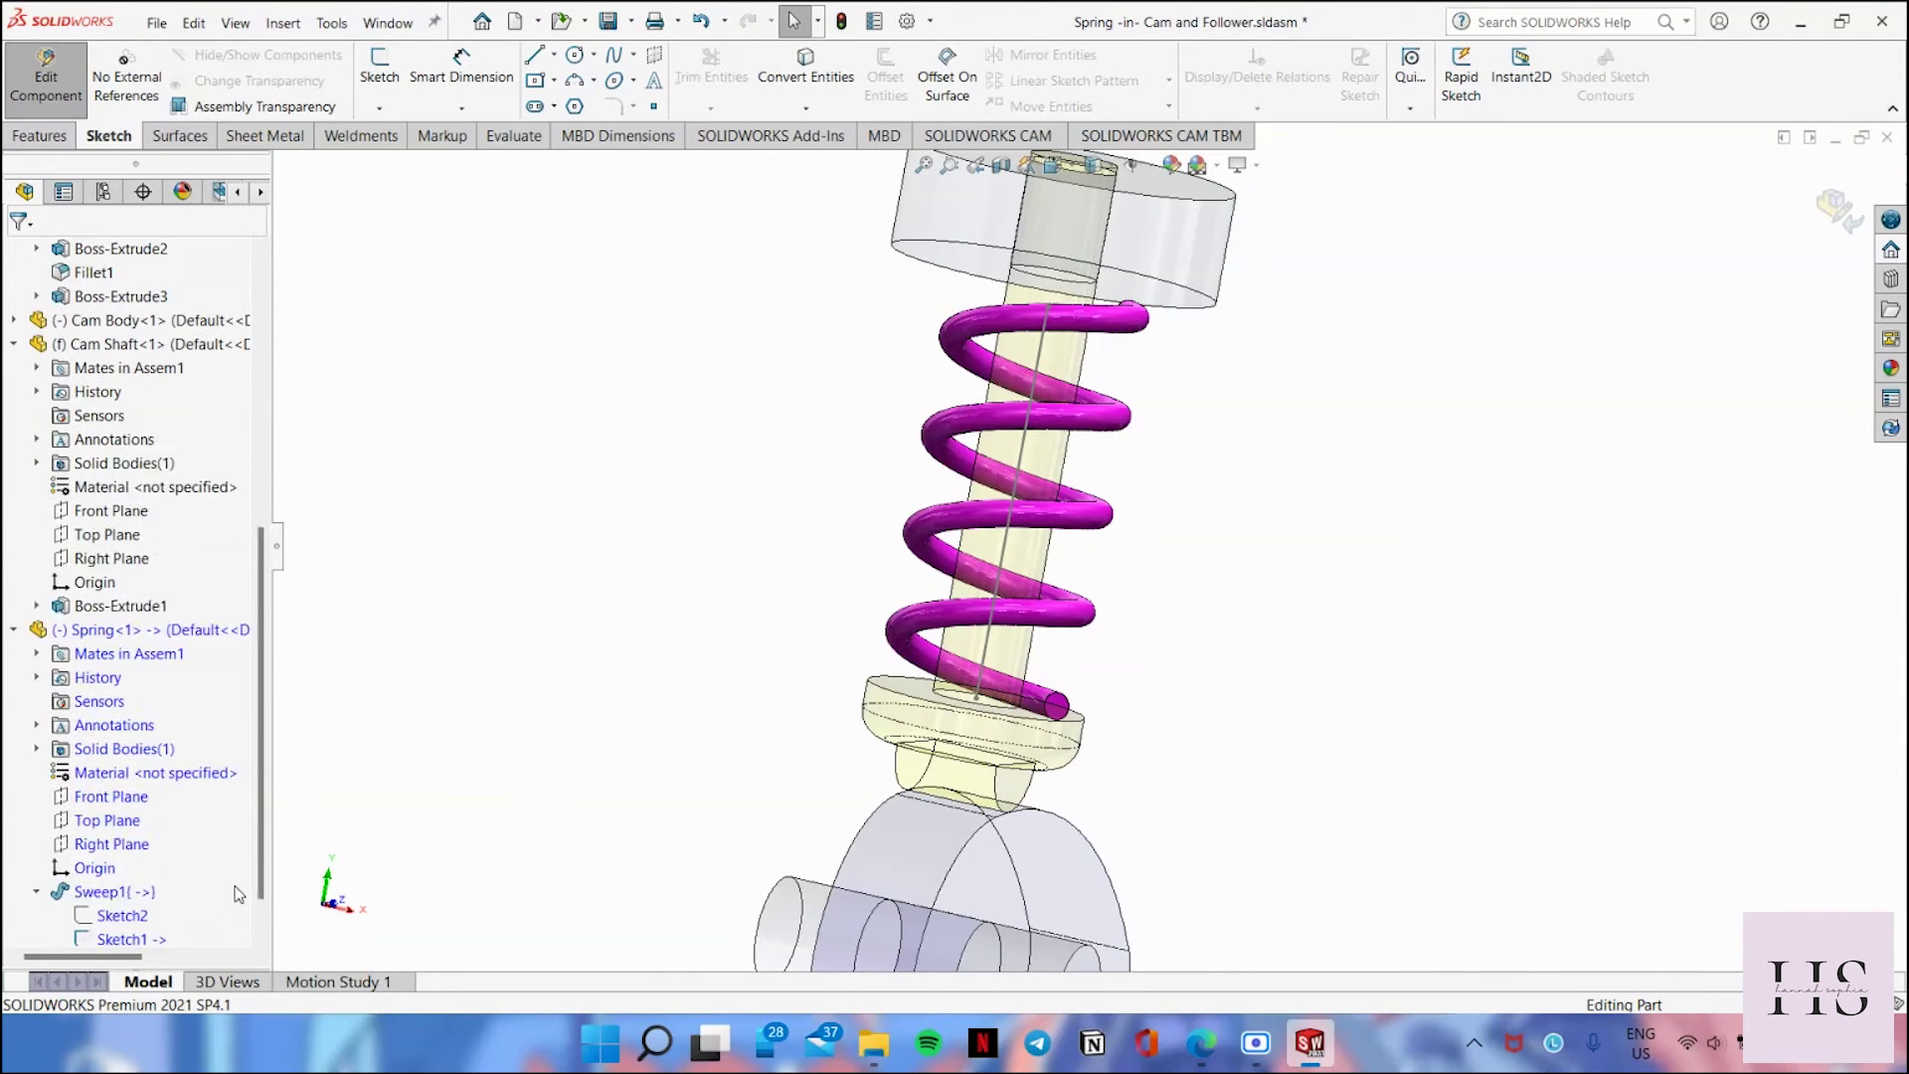
pyautogui.click(121, 867)
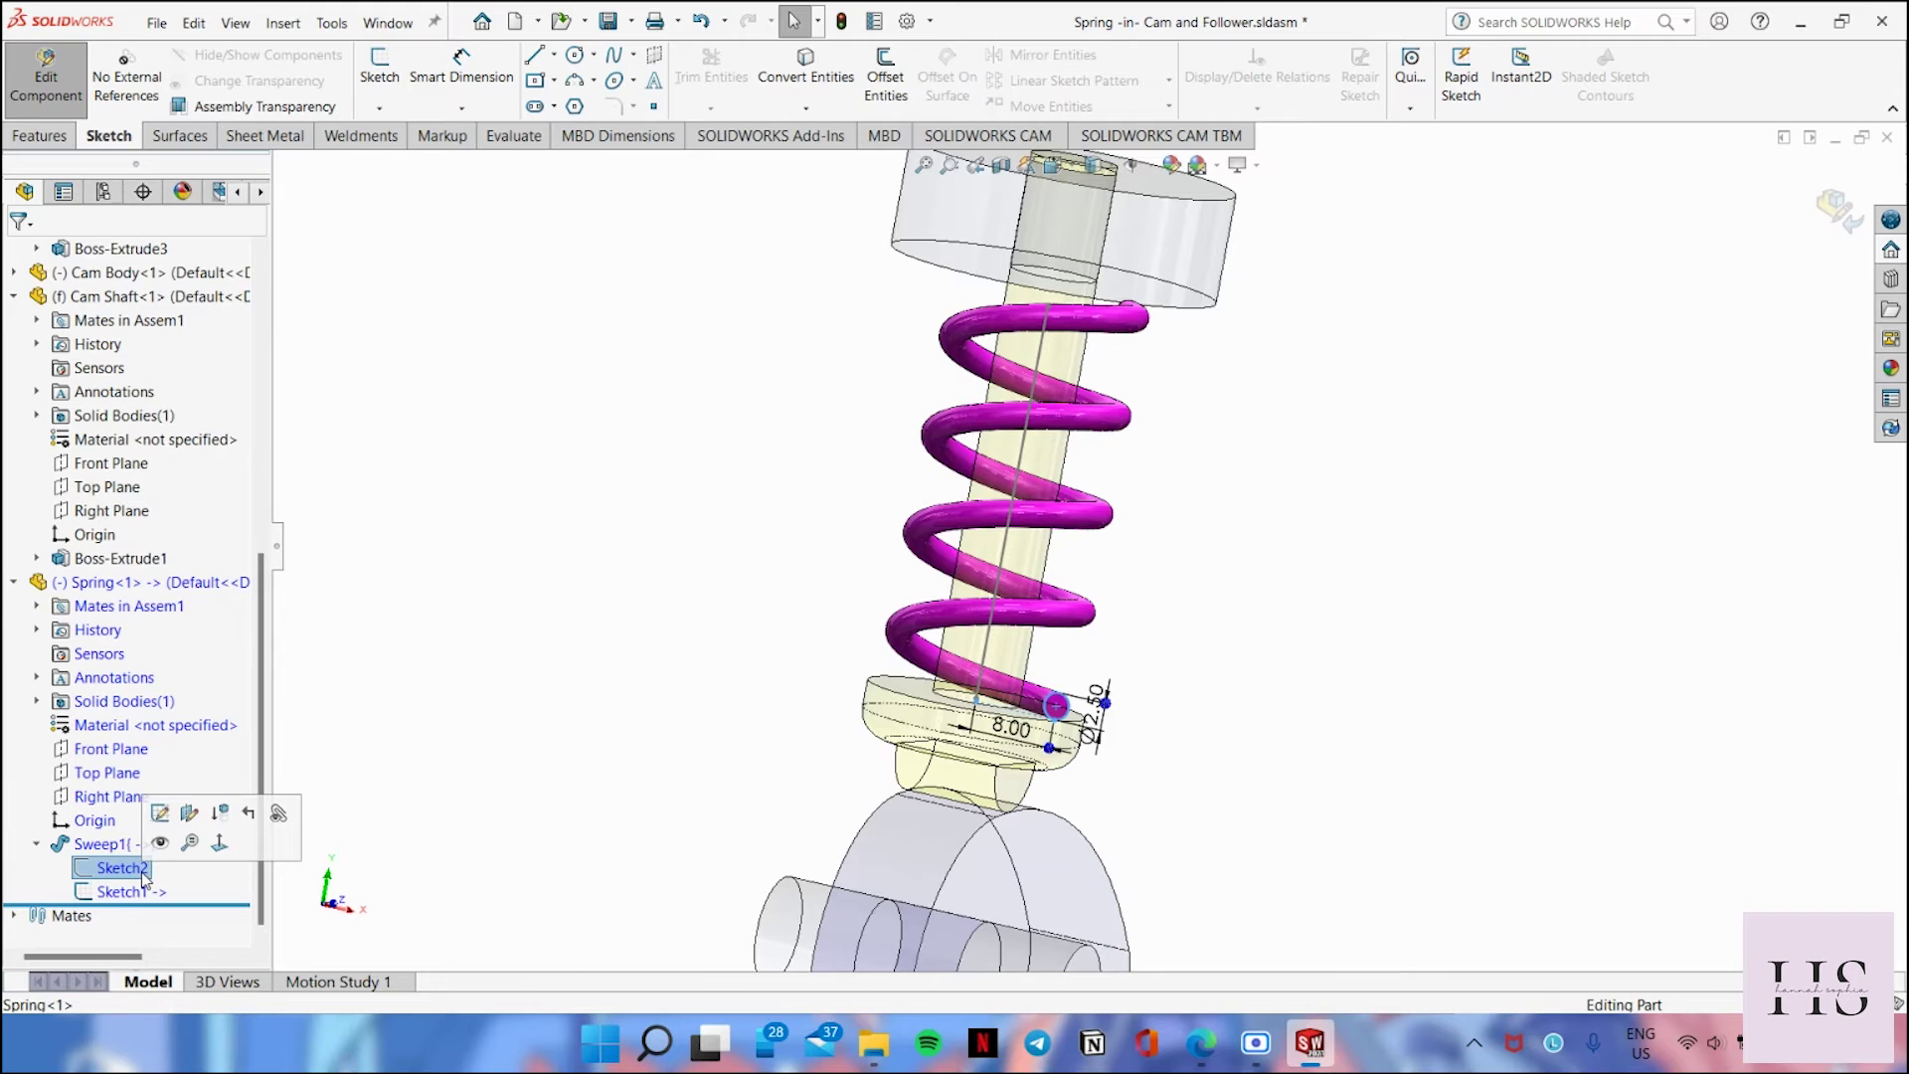
pyautogui.click(162, 813)
pyautogui.scroll(-8, 1008, 775)
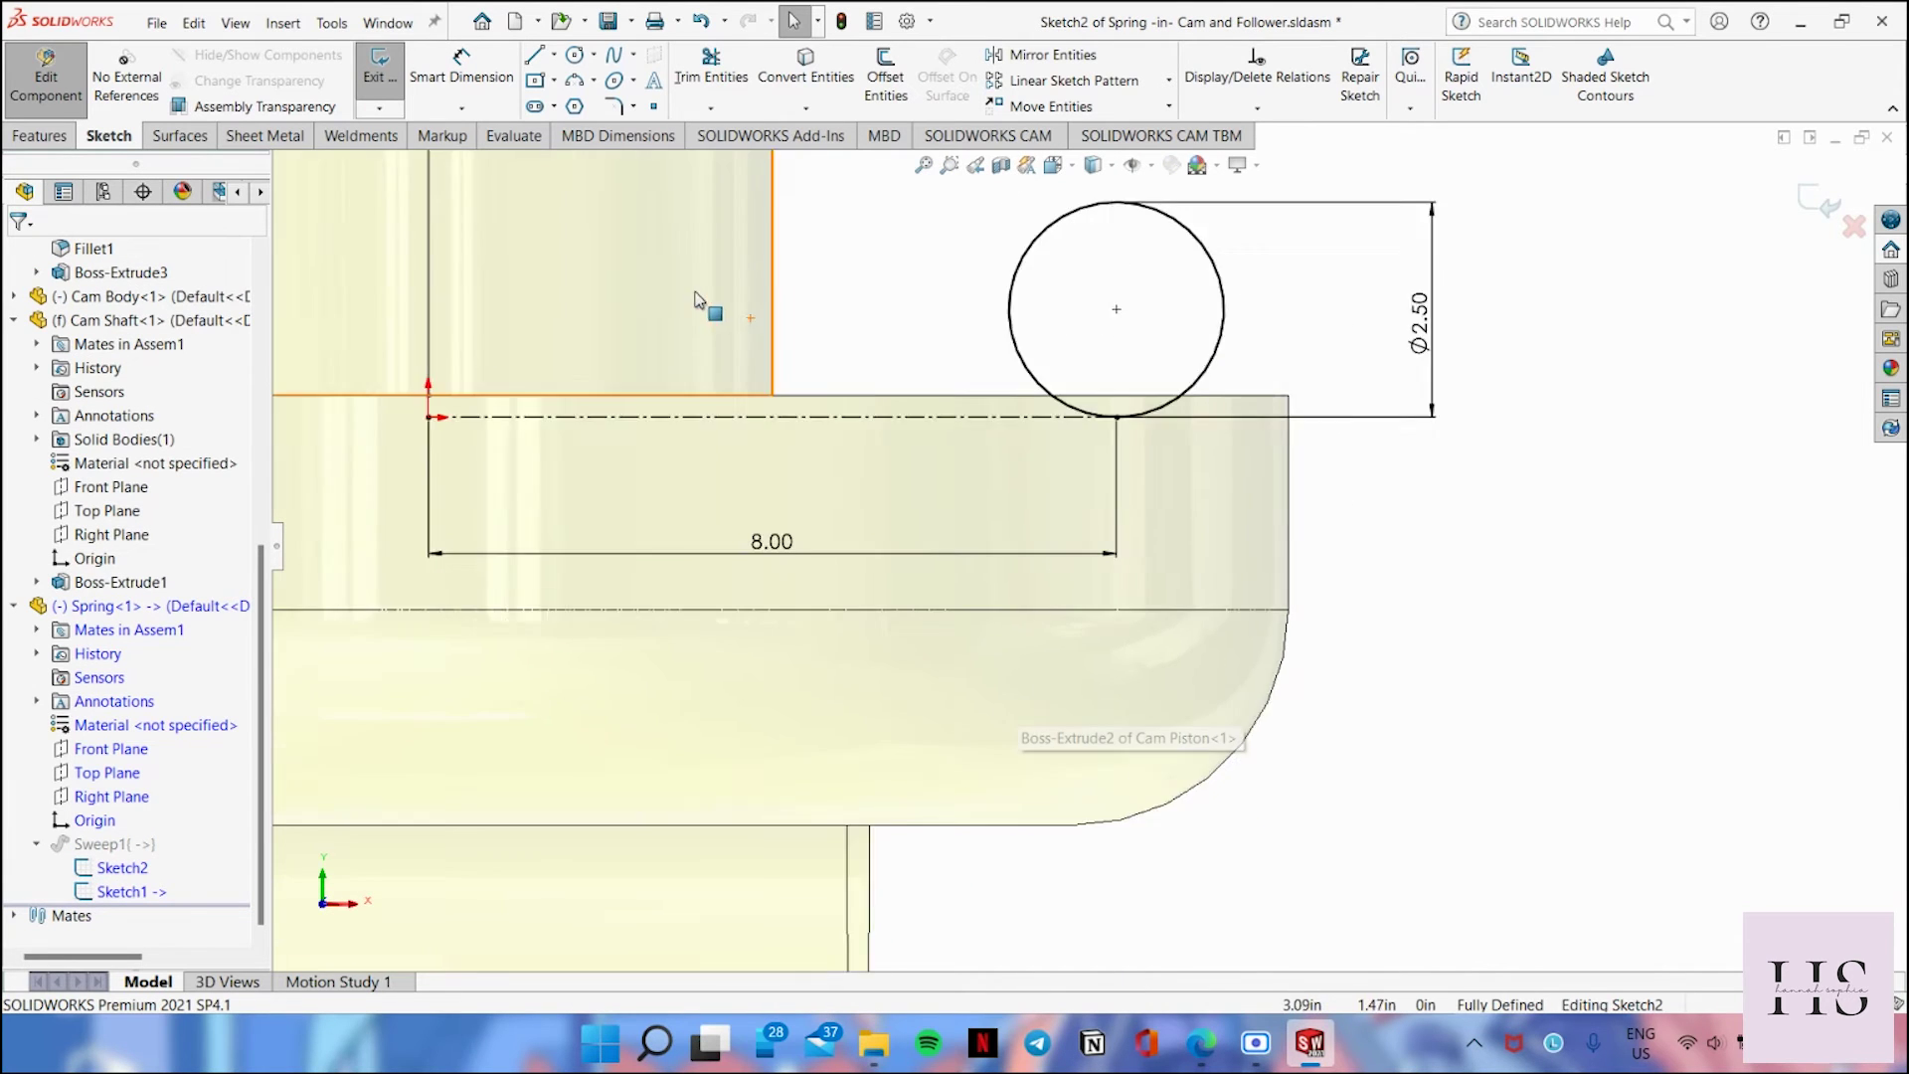
pyautogui.click(1182, 410)
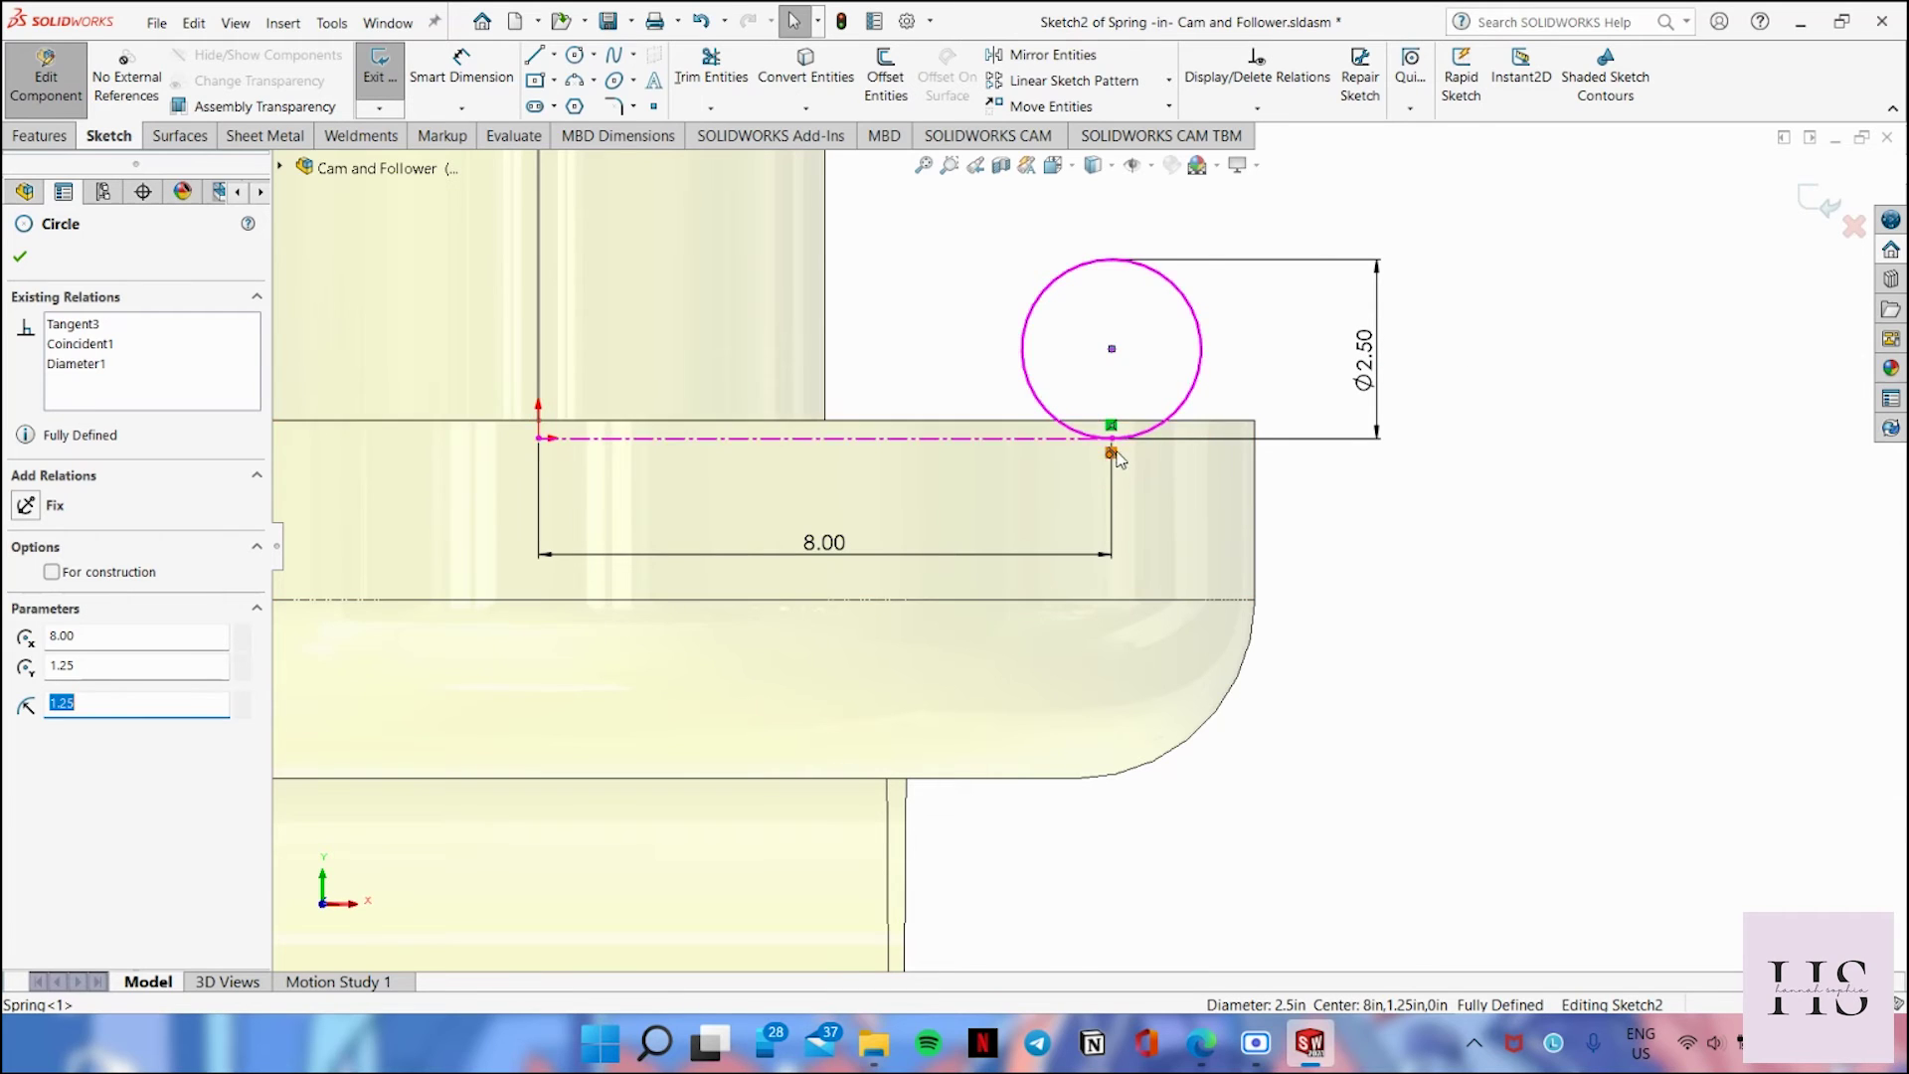
pyautogui.click(101, 324)
pyautogui.press('Delete')
pyautogui.click(60, 331)
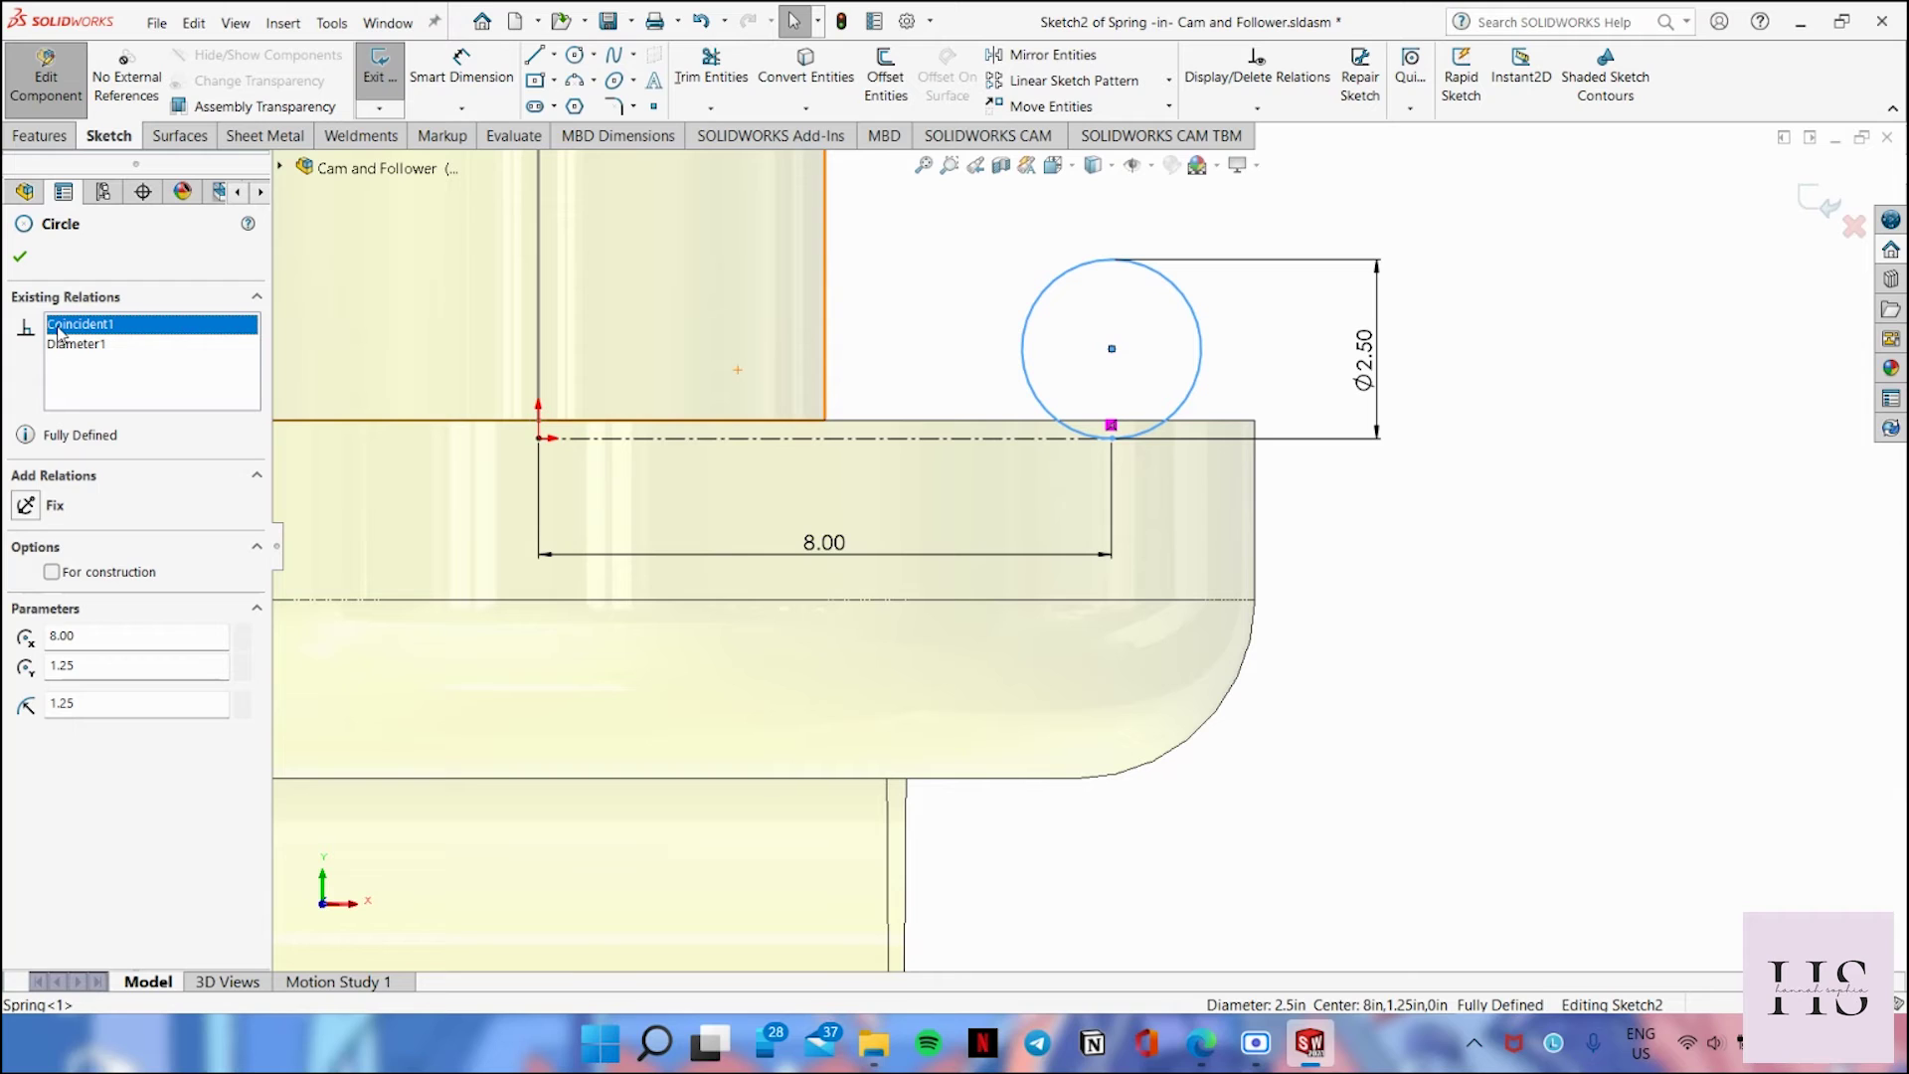
pyautogui.press('Delete')
pyautogui.click(1494, 620)
# Step: Make the wire profile circle tangent to the upper edge of the Cam Piston's flange
pyautogui.click(1193, 394)
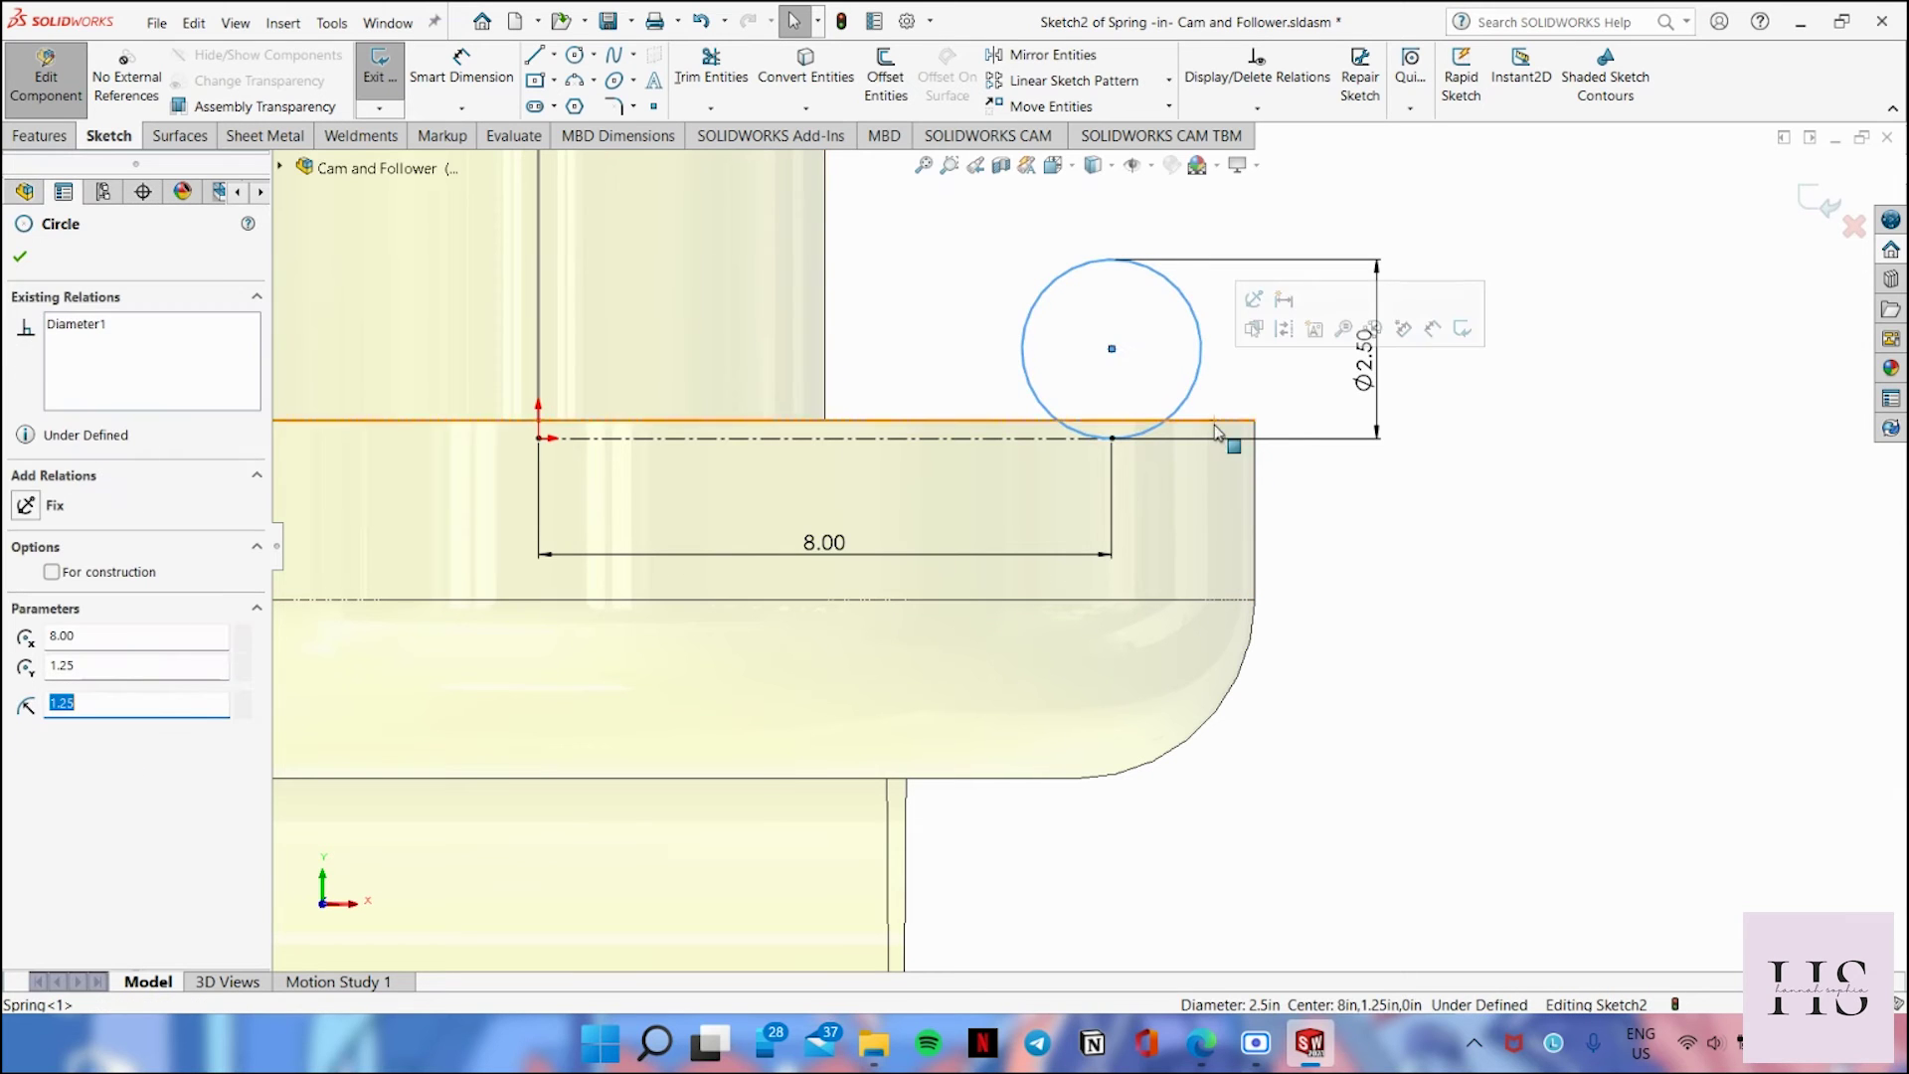
pyautogui.keyDown('ctrl'); pyautogui.click(1215, 423); pyautogui.keyUp('ctrl')
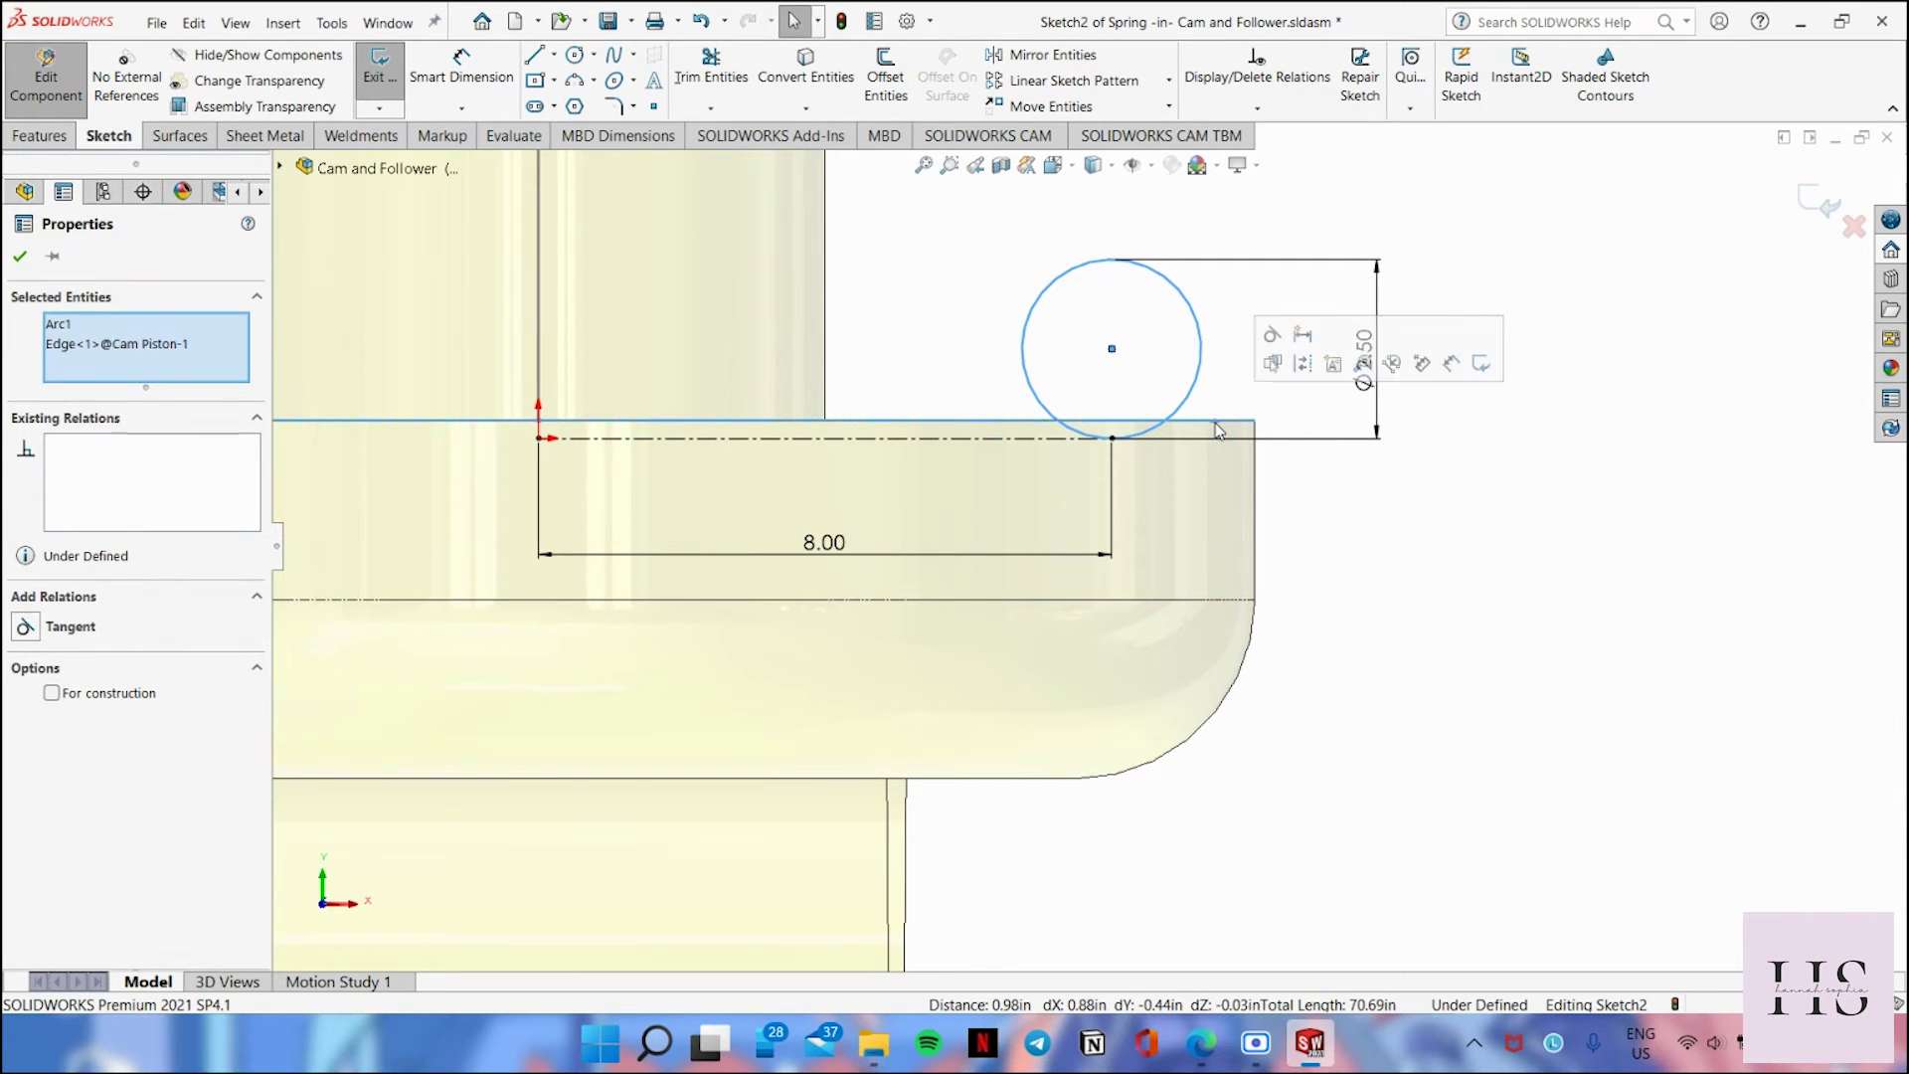
pyautogui.click(1273, 336)
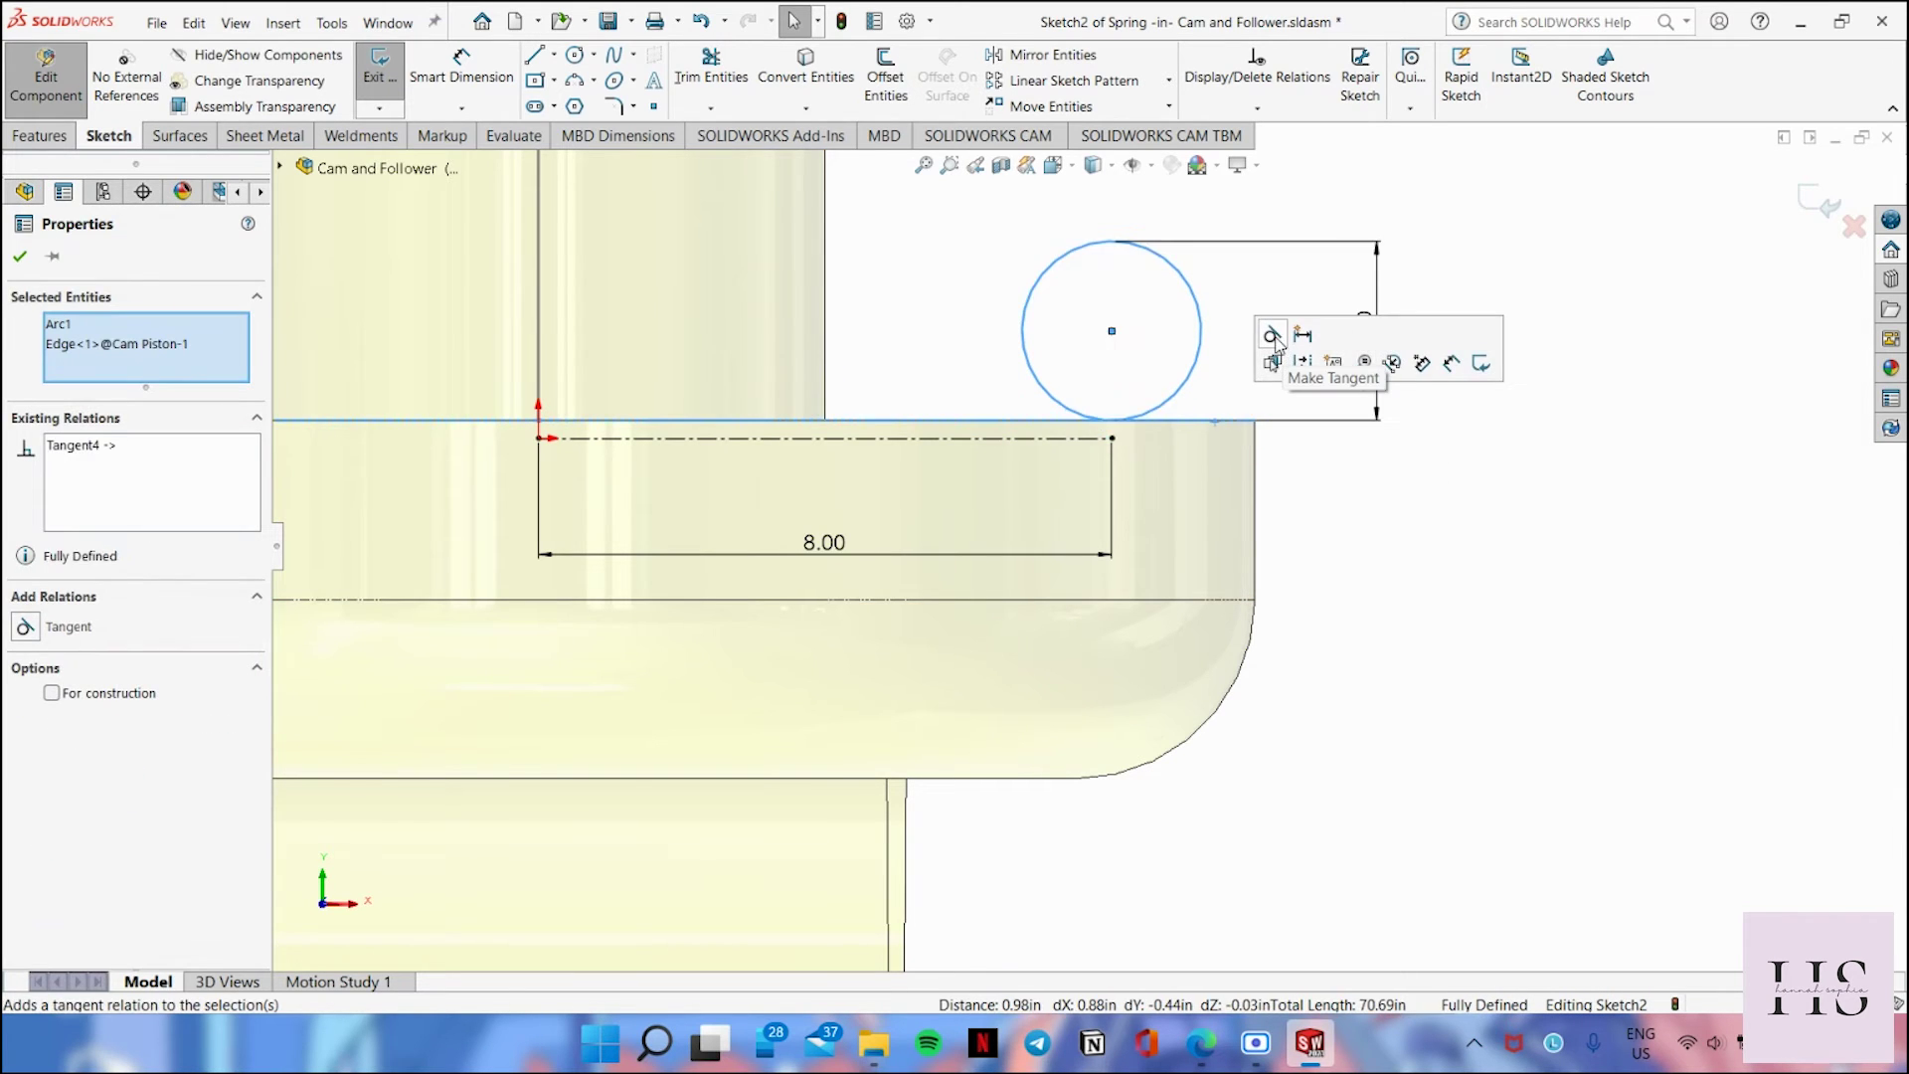
pyautogui.click(1436, 544)
# Step: Release the construction line's inner endpoint from the sketch origin and make it coincident with the spring centre line's lower endpoint
pyautogui.click(544, 440)
pyautogui.click(66, 324)
pyautogui.press('Delete')
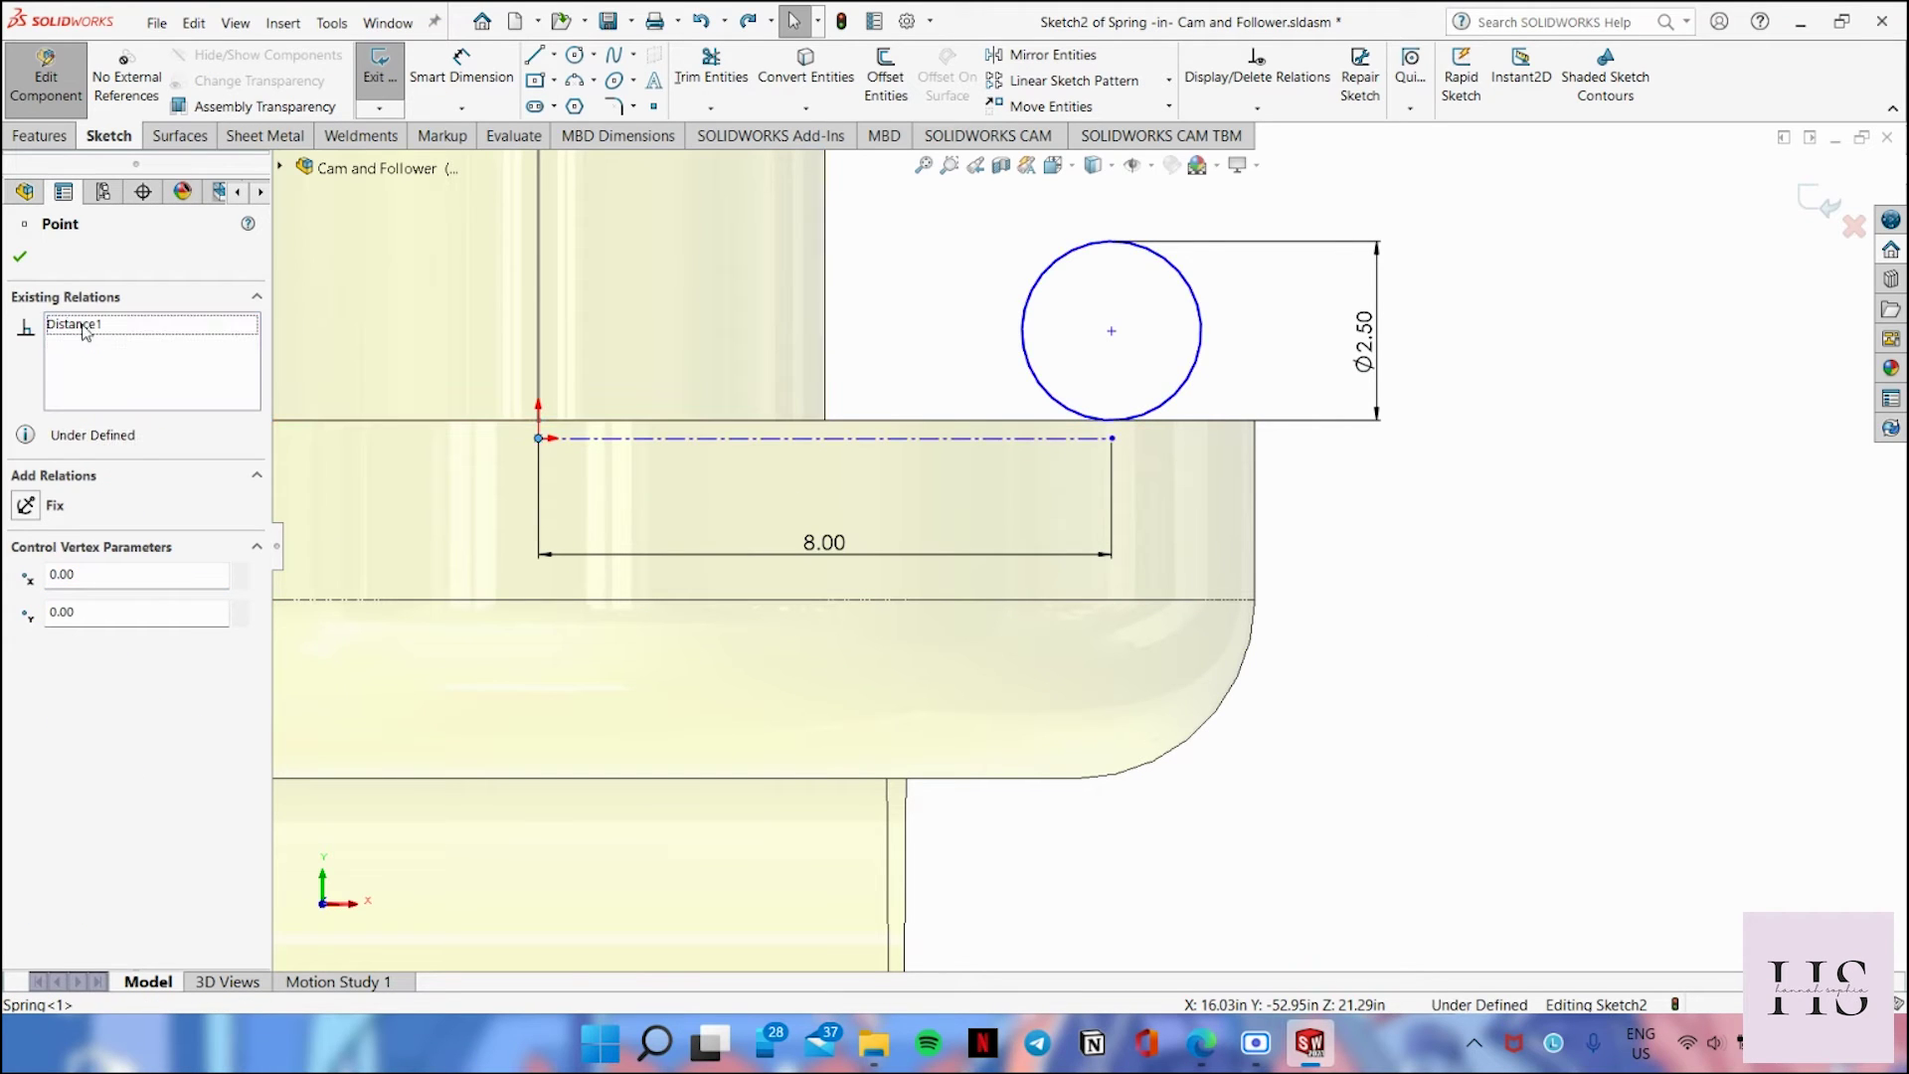
pyautogui.keyDown('ctrl'); pyautogui.click(538, 419); pyautogui.keyUp('ctrl')
pyautogui.click(659, 329)
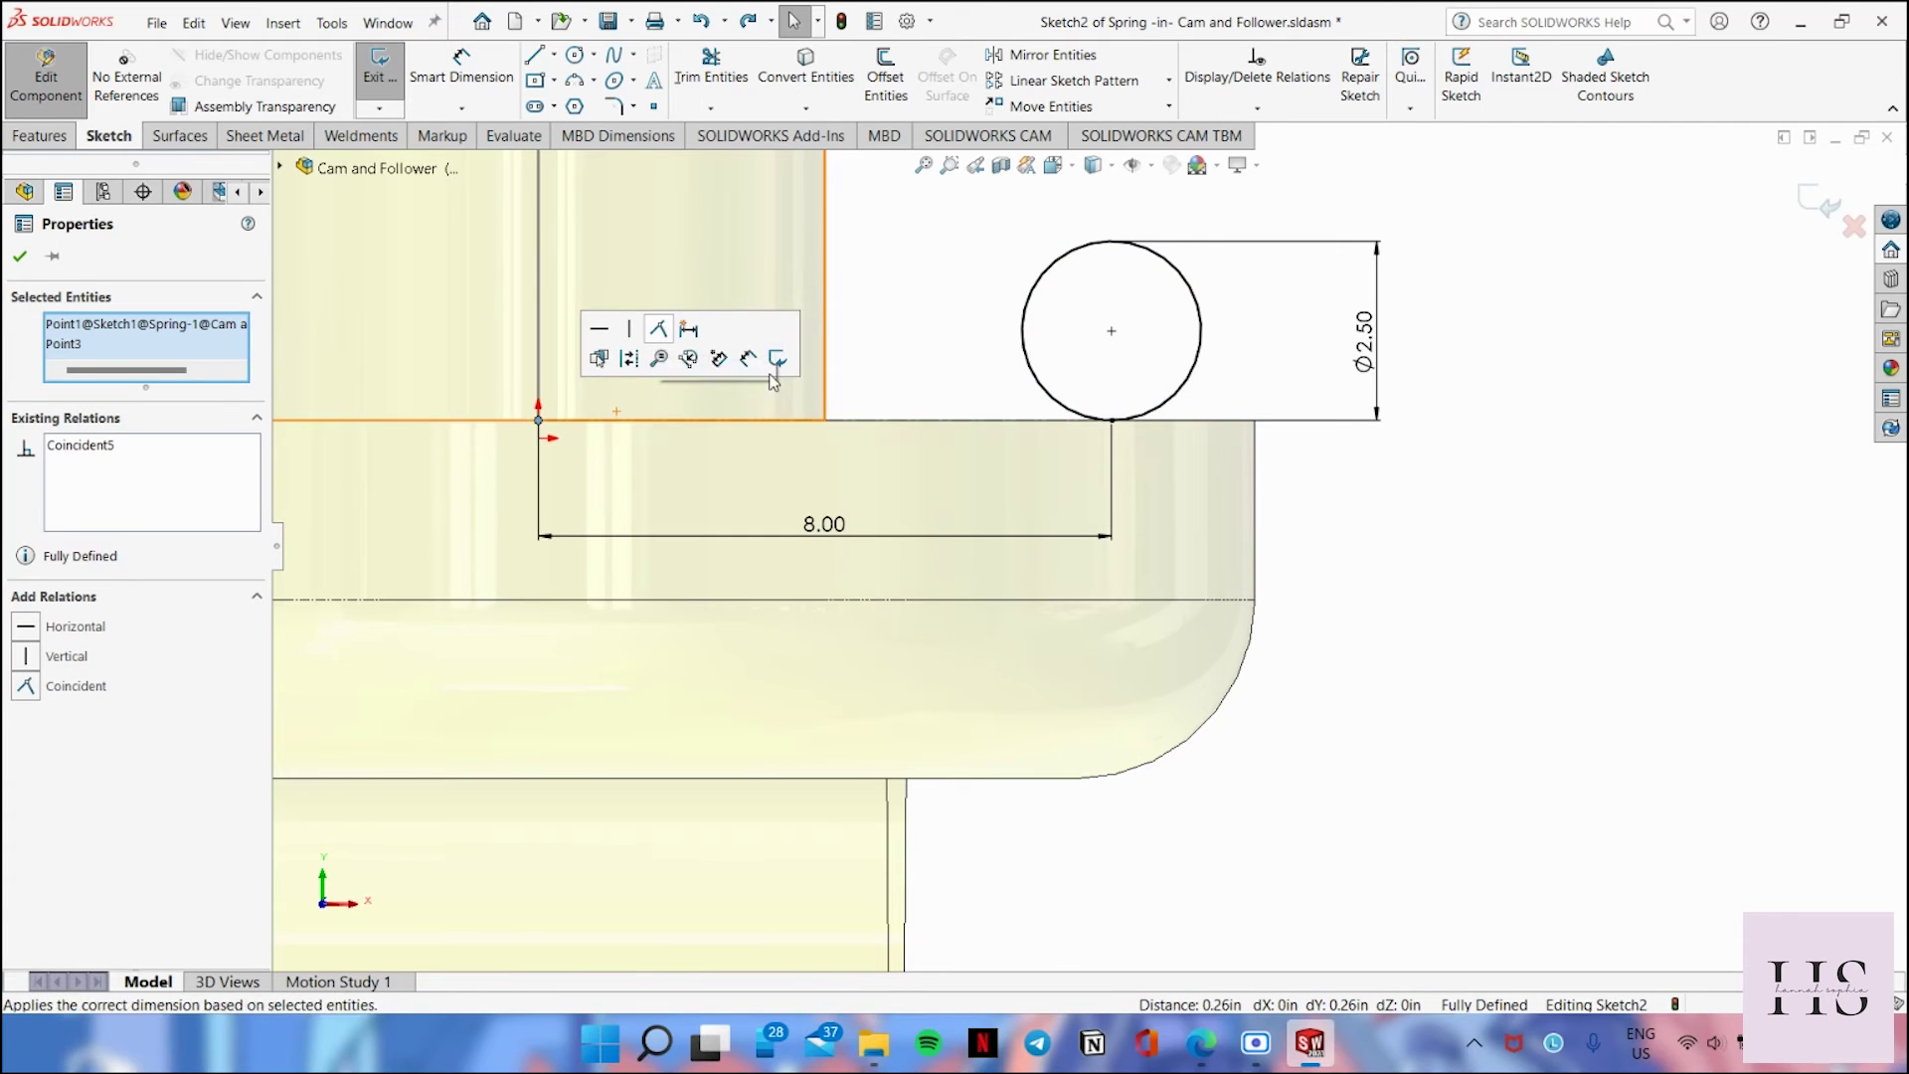
pyautogui.press('Escape')
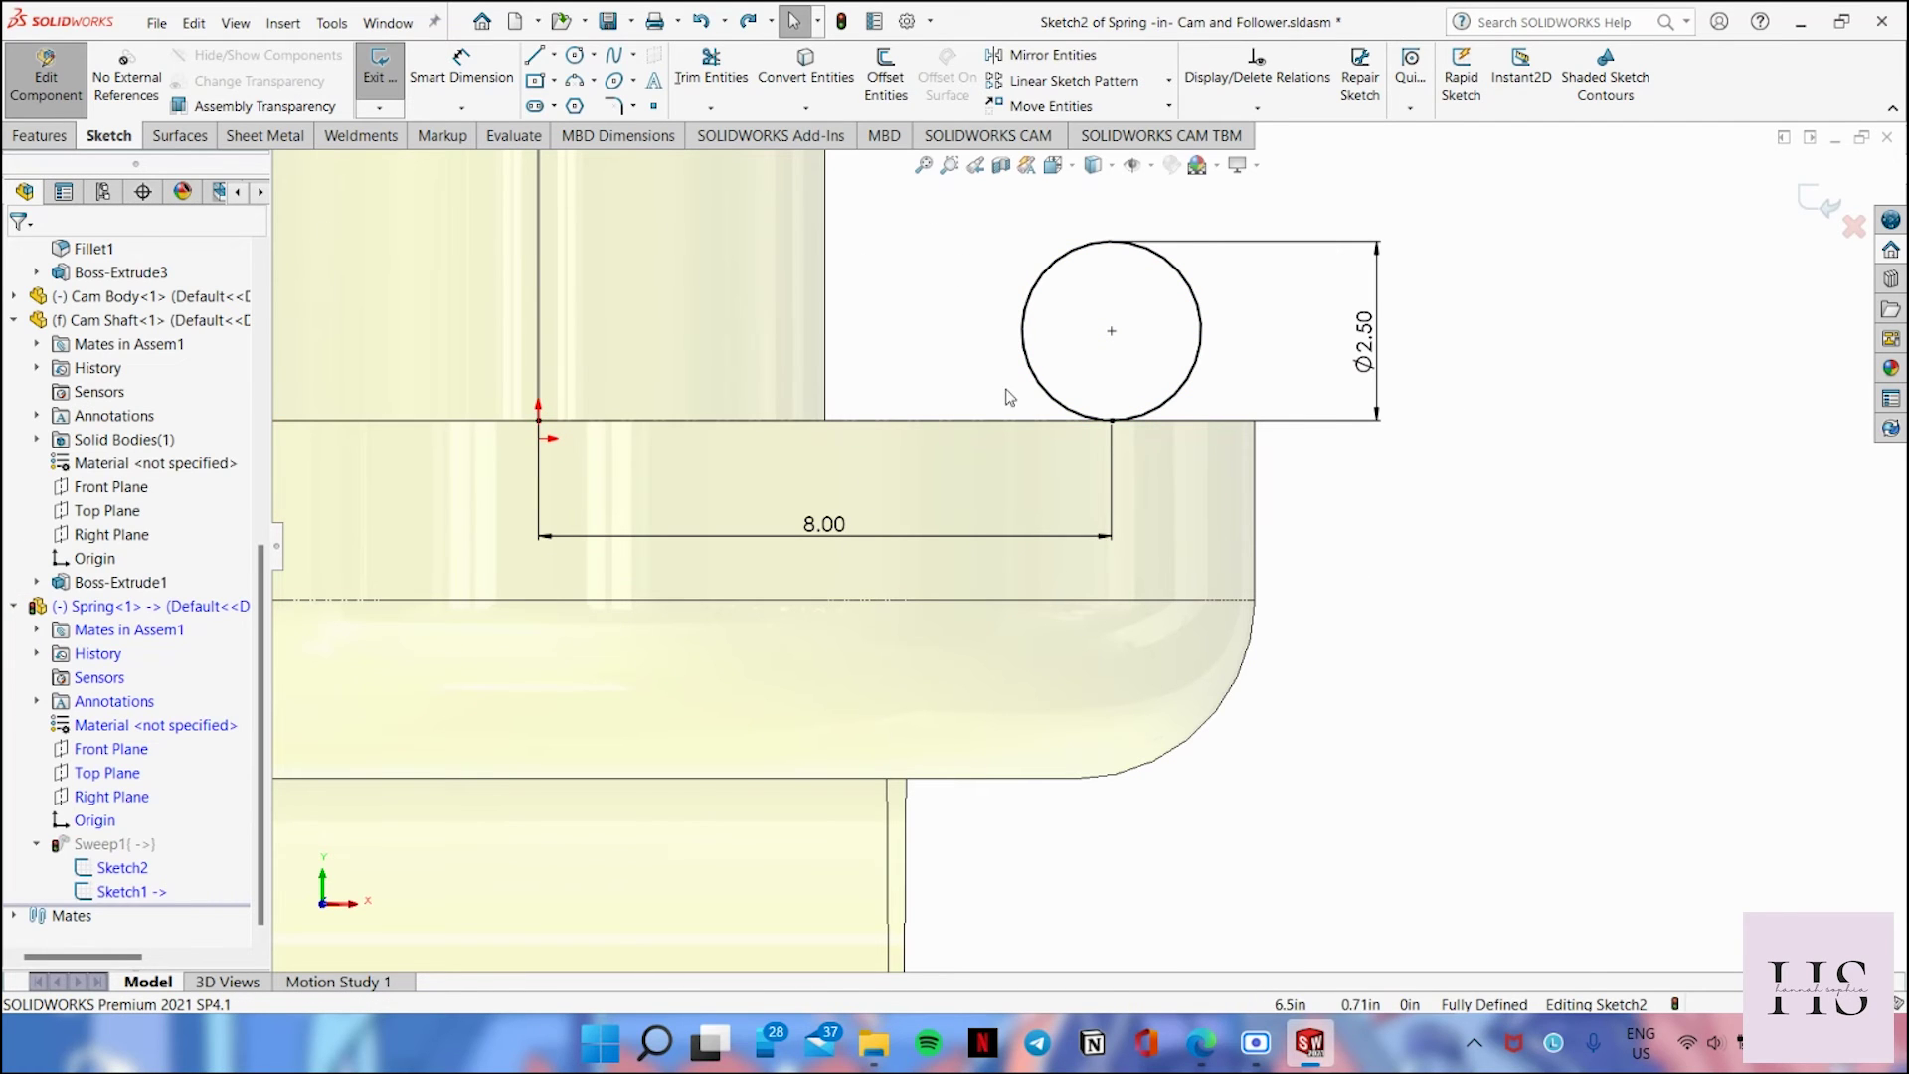
# Step: Exit the wire profile sketch and finish editing the Spring part to return to the assembly
pyautogui.scroll(5, 1002, 379)
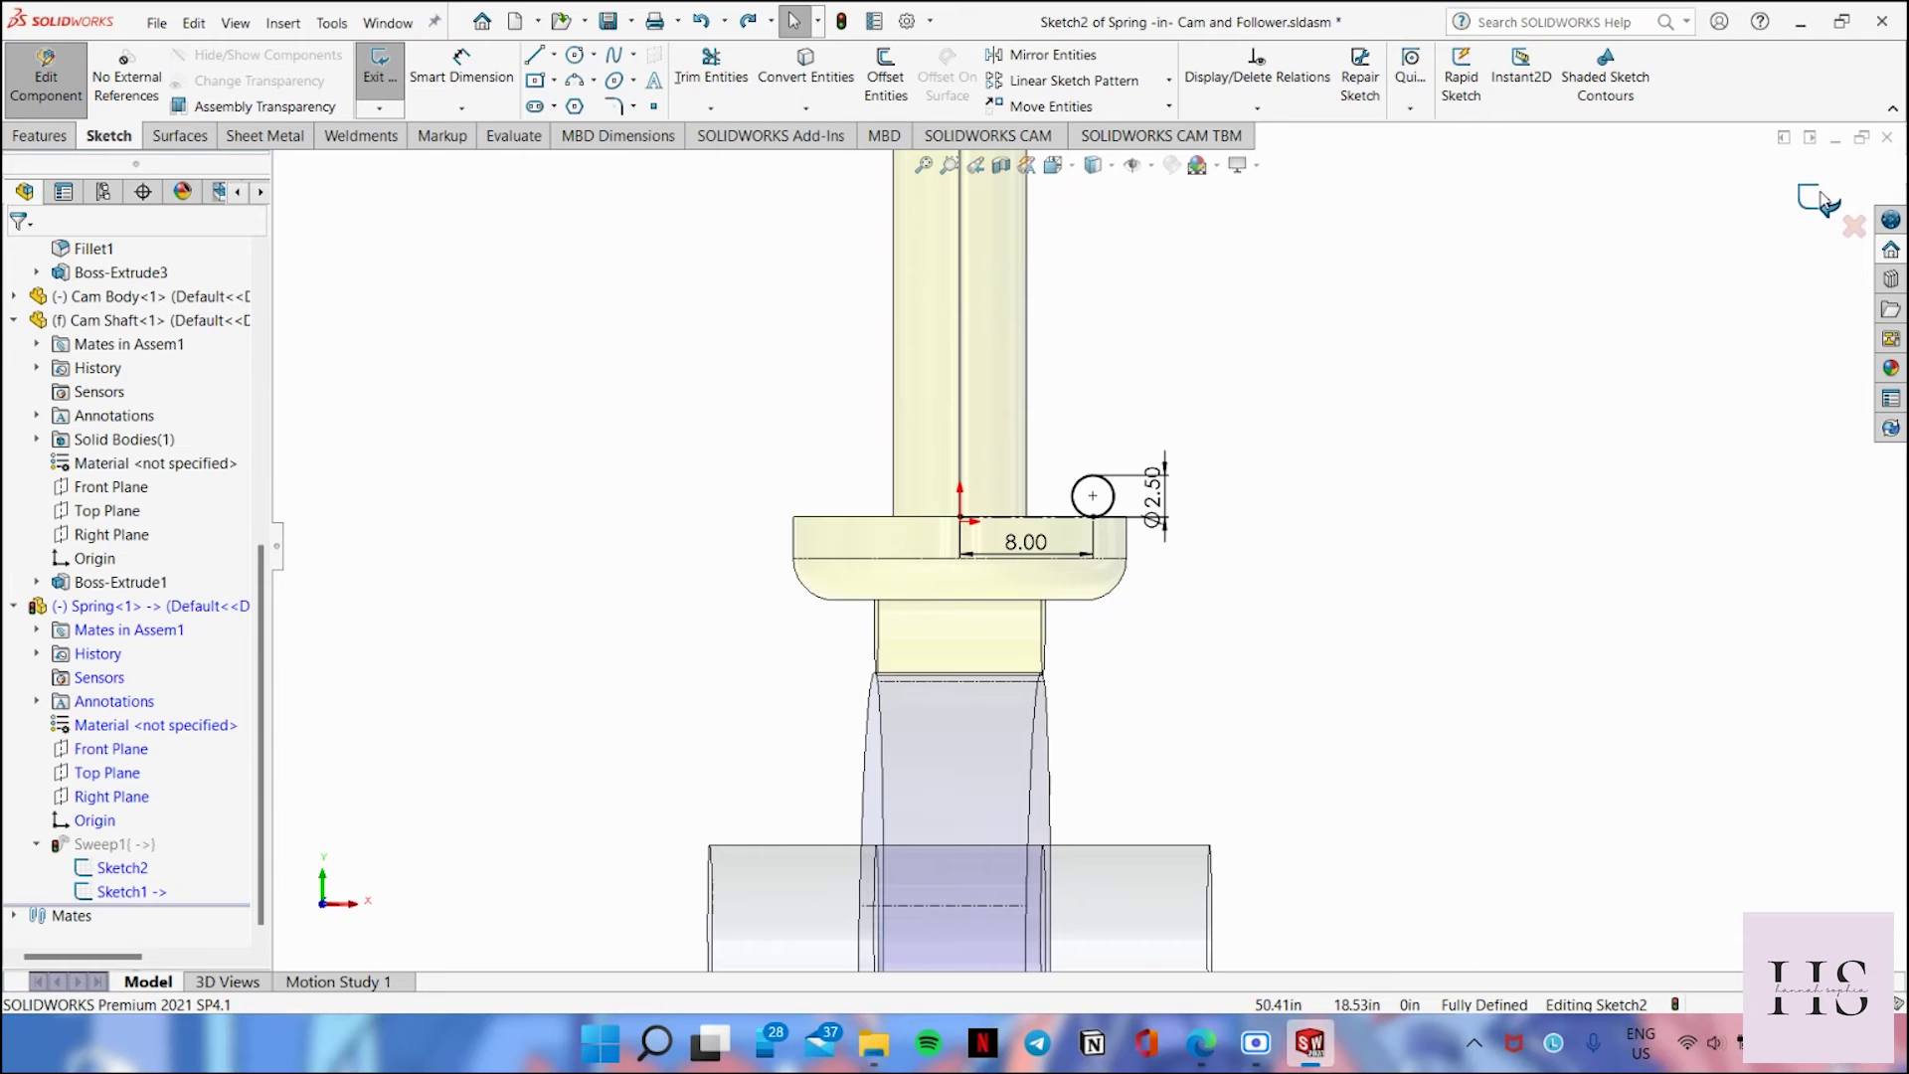
pyautogui.scroll(5, 1189, 371)
pyautogui.scroll(-2, 1189, 359)
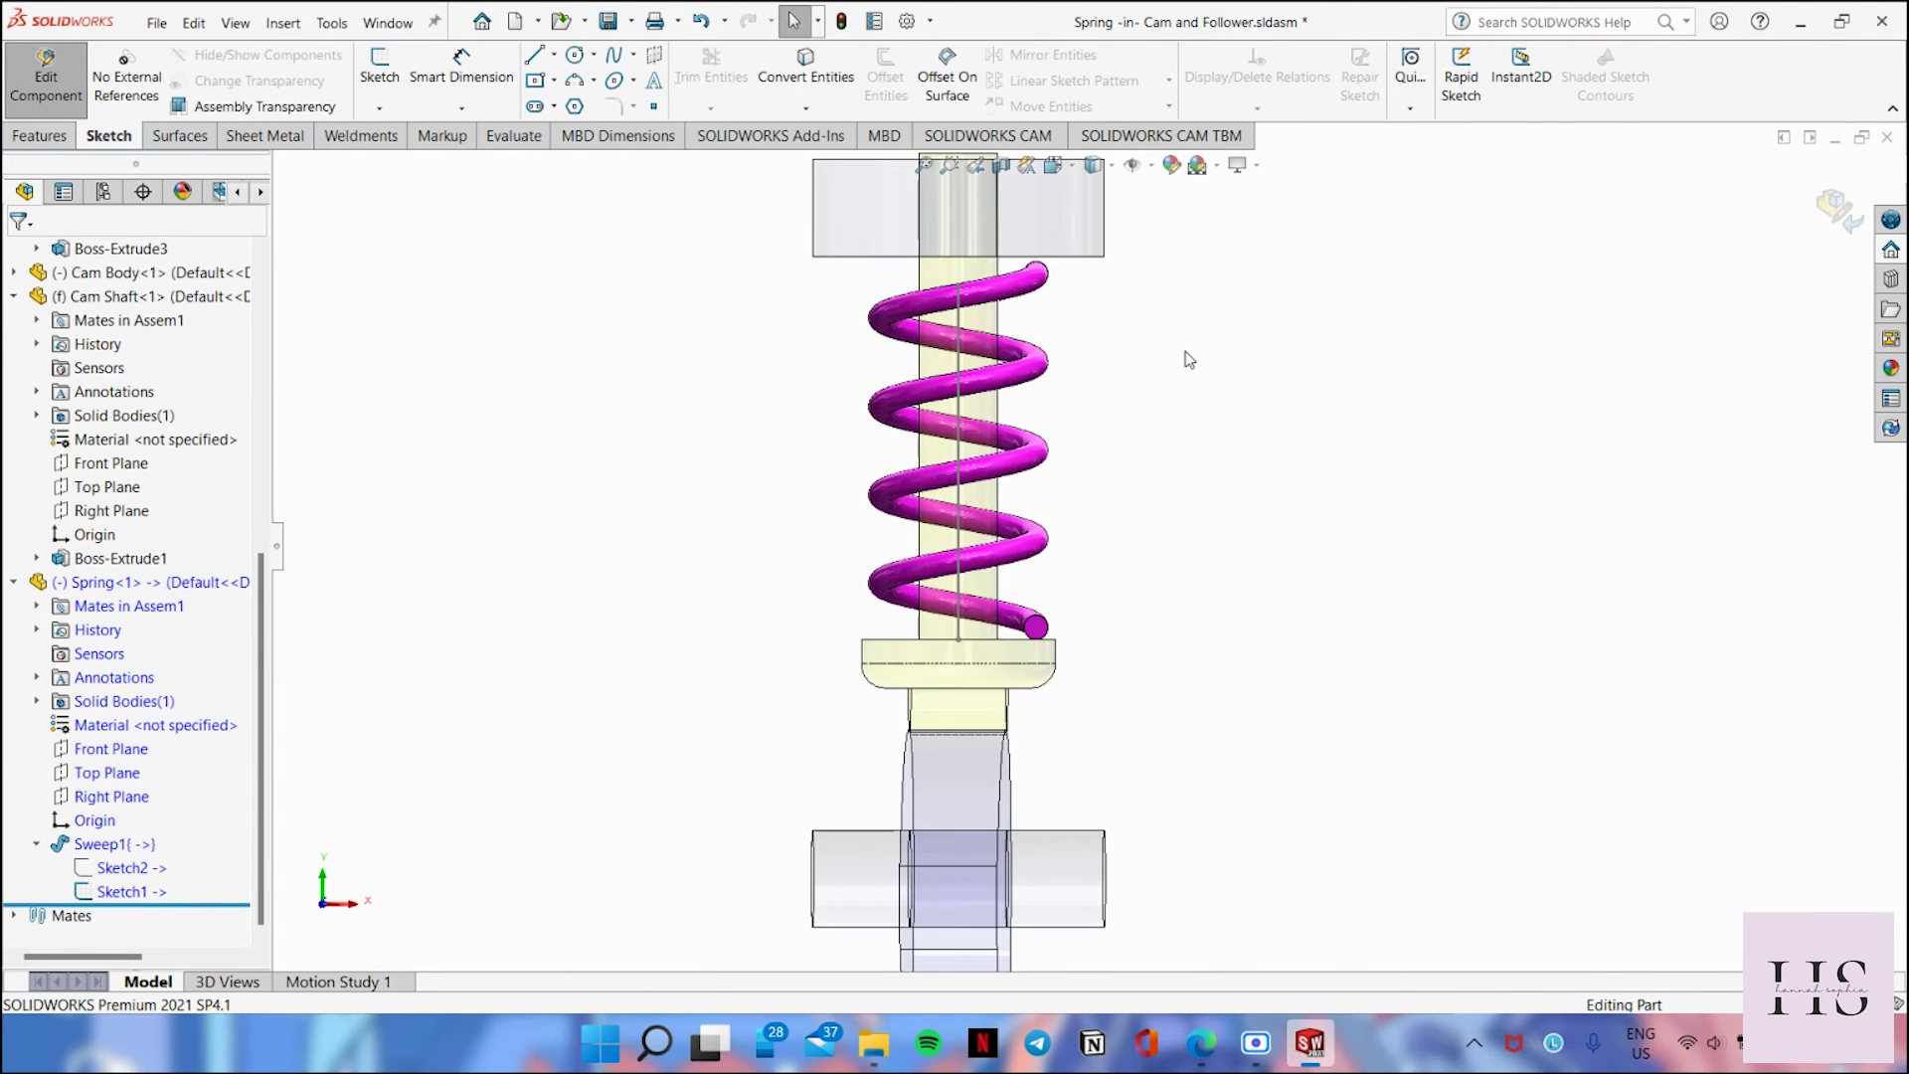
pyautogui.moveTo(1302, 596); pyautogui.dragTo(1138, 627, button='middle')
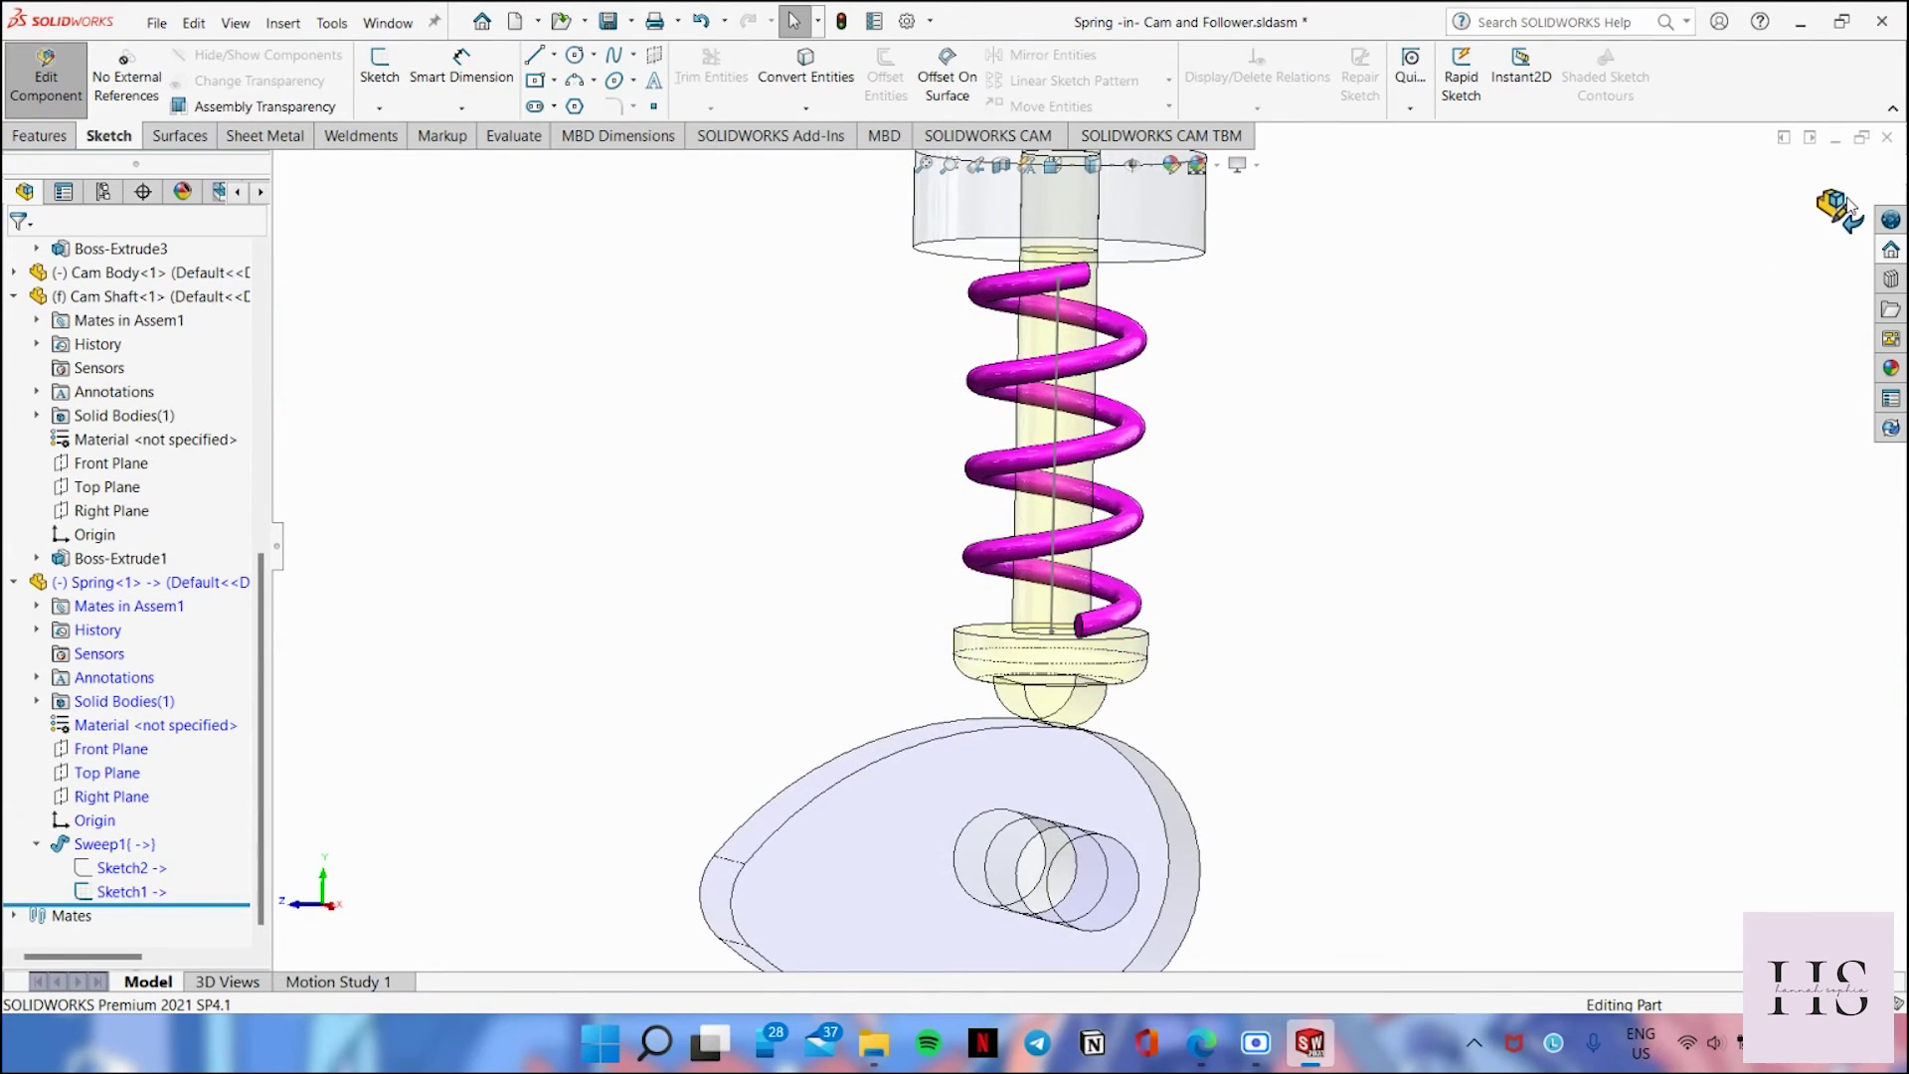
pyautogui.click(1840, 209)
# Step: Turn the Cam Body by hand and check the piston and spring's behaviour in the Right view
pyautogui.press('space')
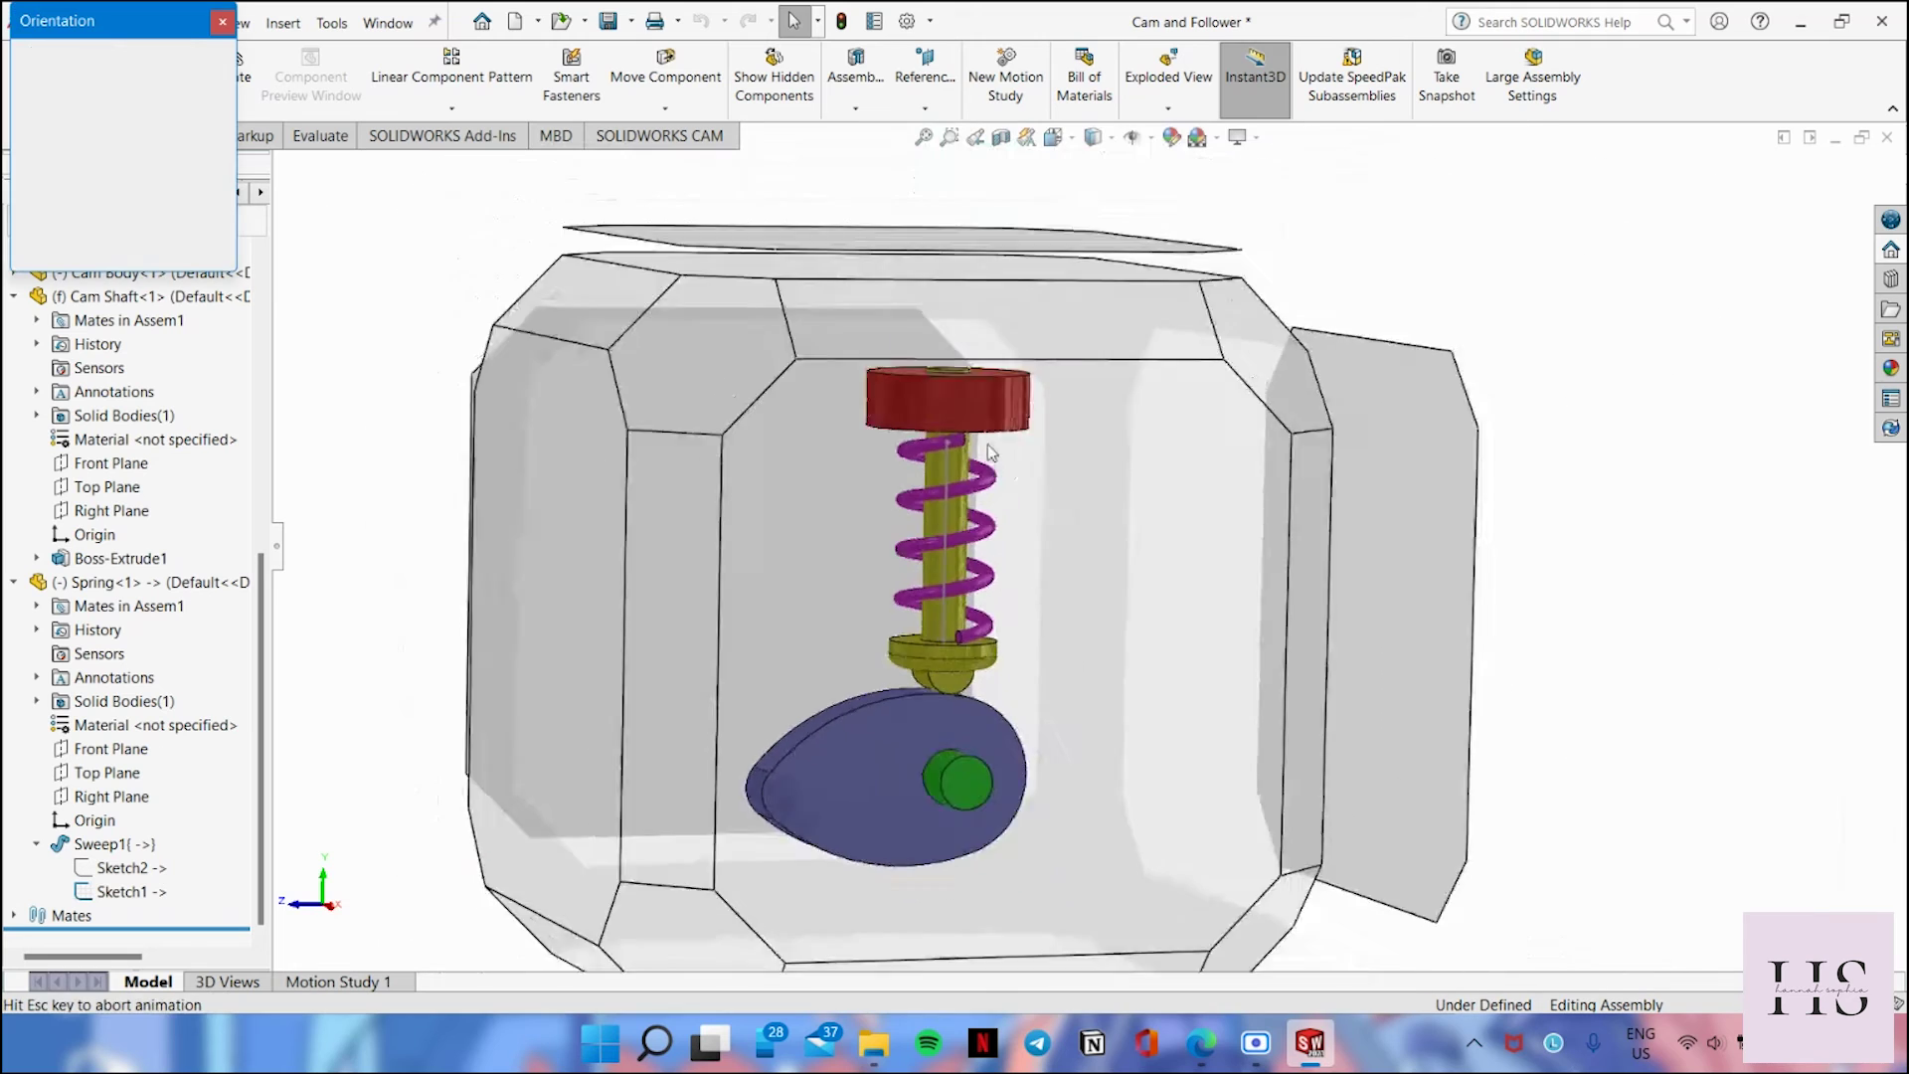
pyautogui.click(1702, 733)
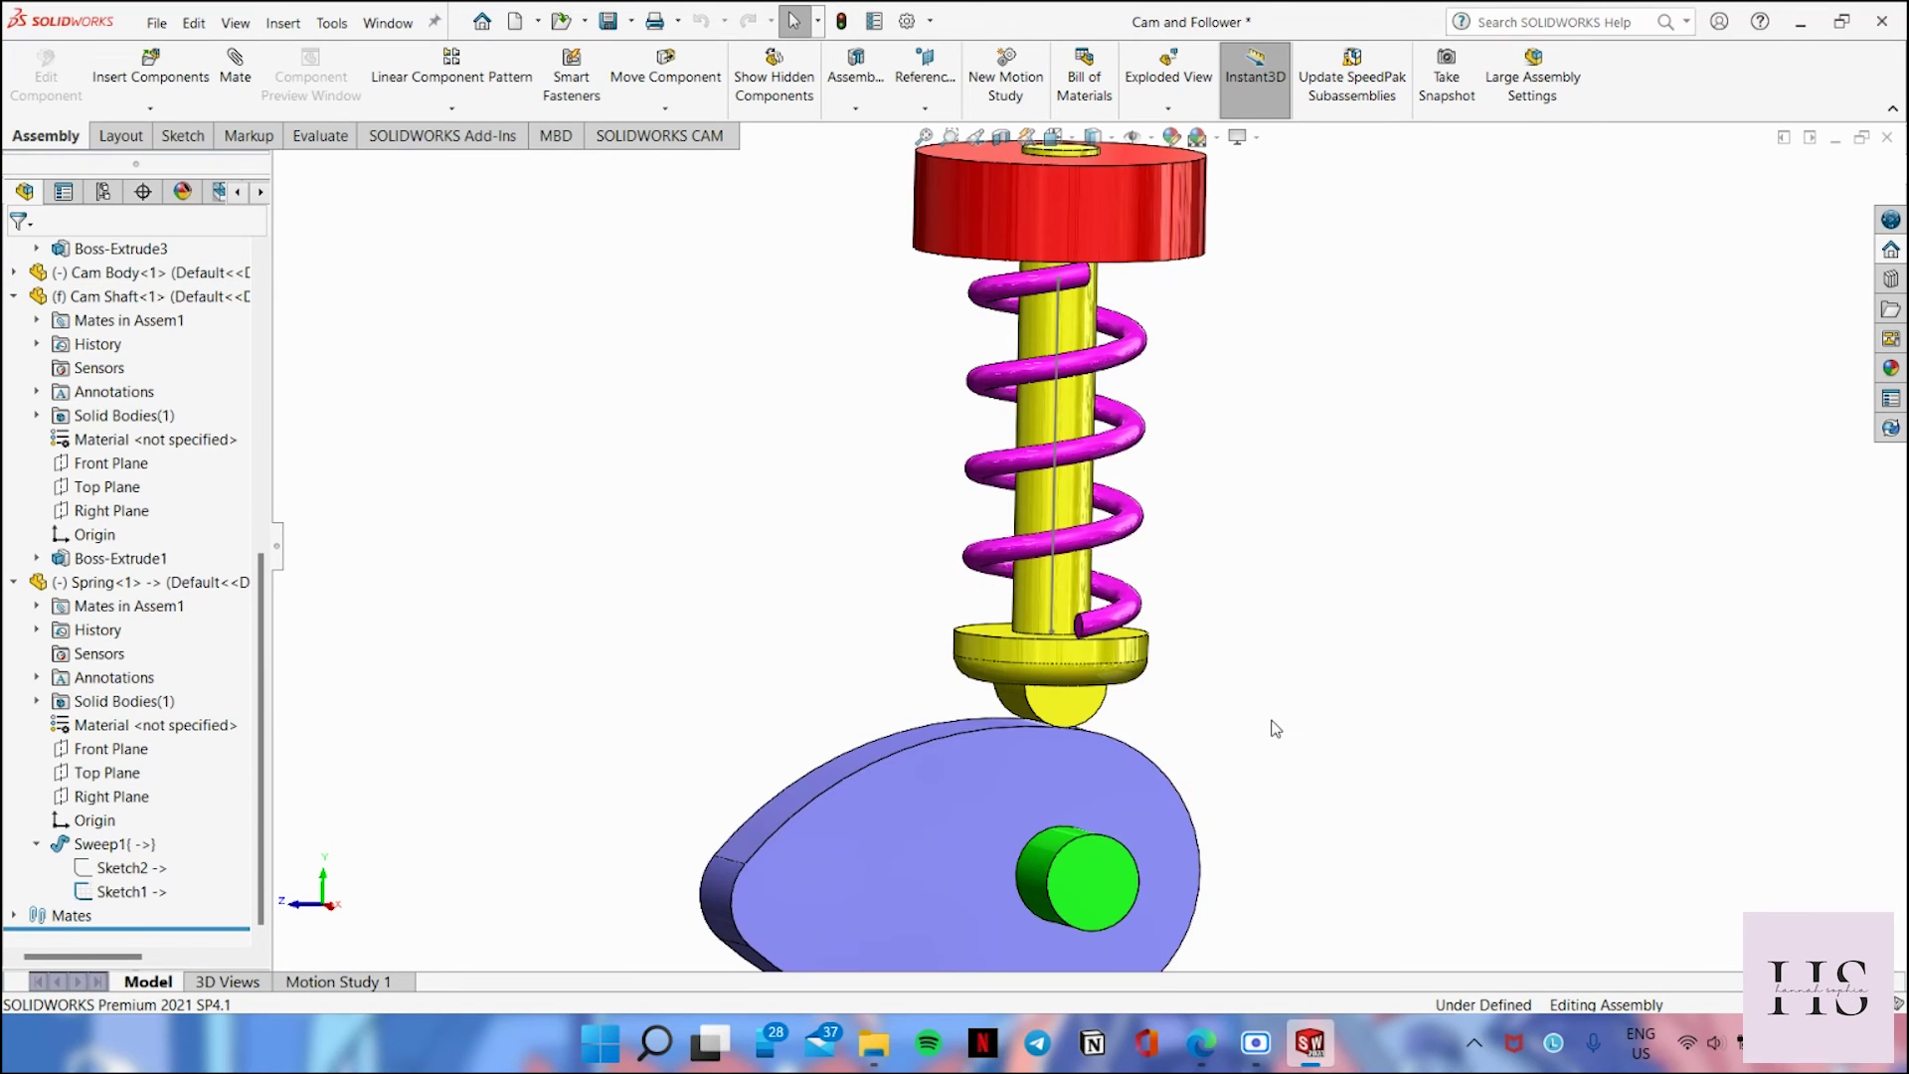
pyautogui.scroll(3, 1270, 720)
pyautogui.moveTo(1005, 664); pyautogui.dragTo(947, 674)
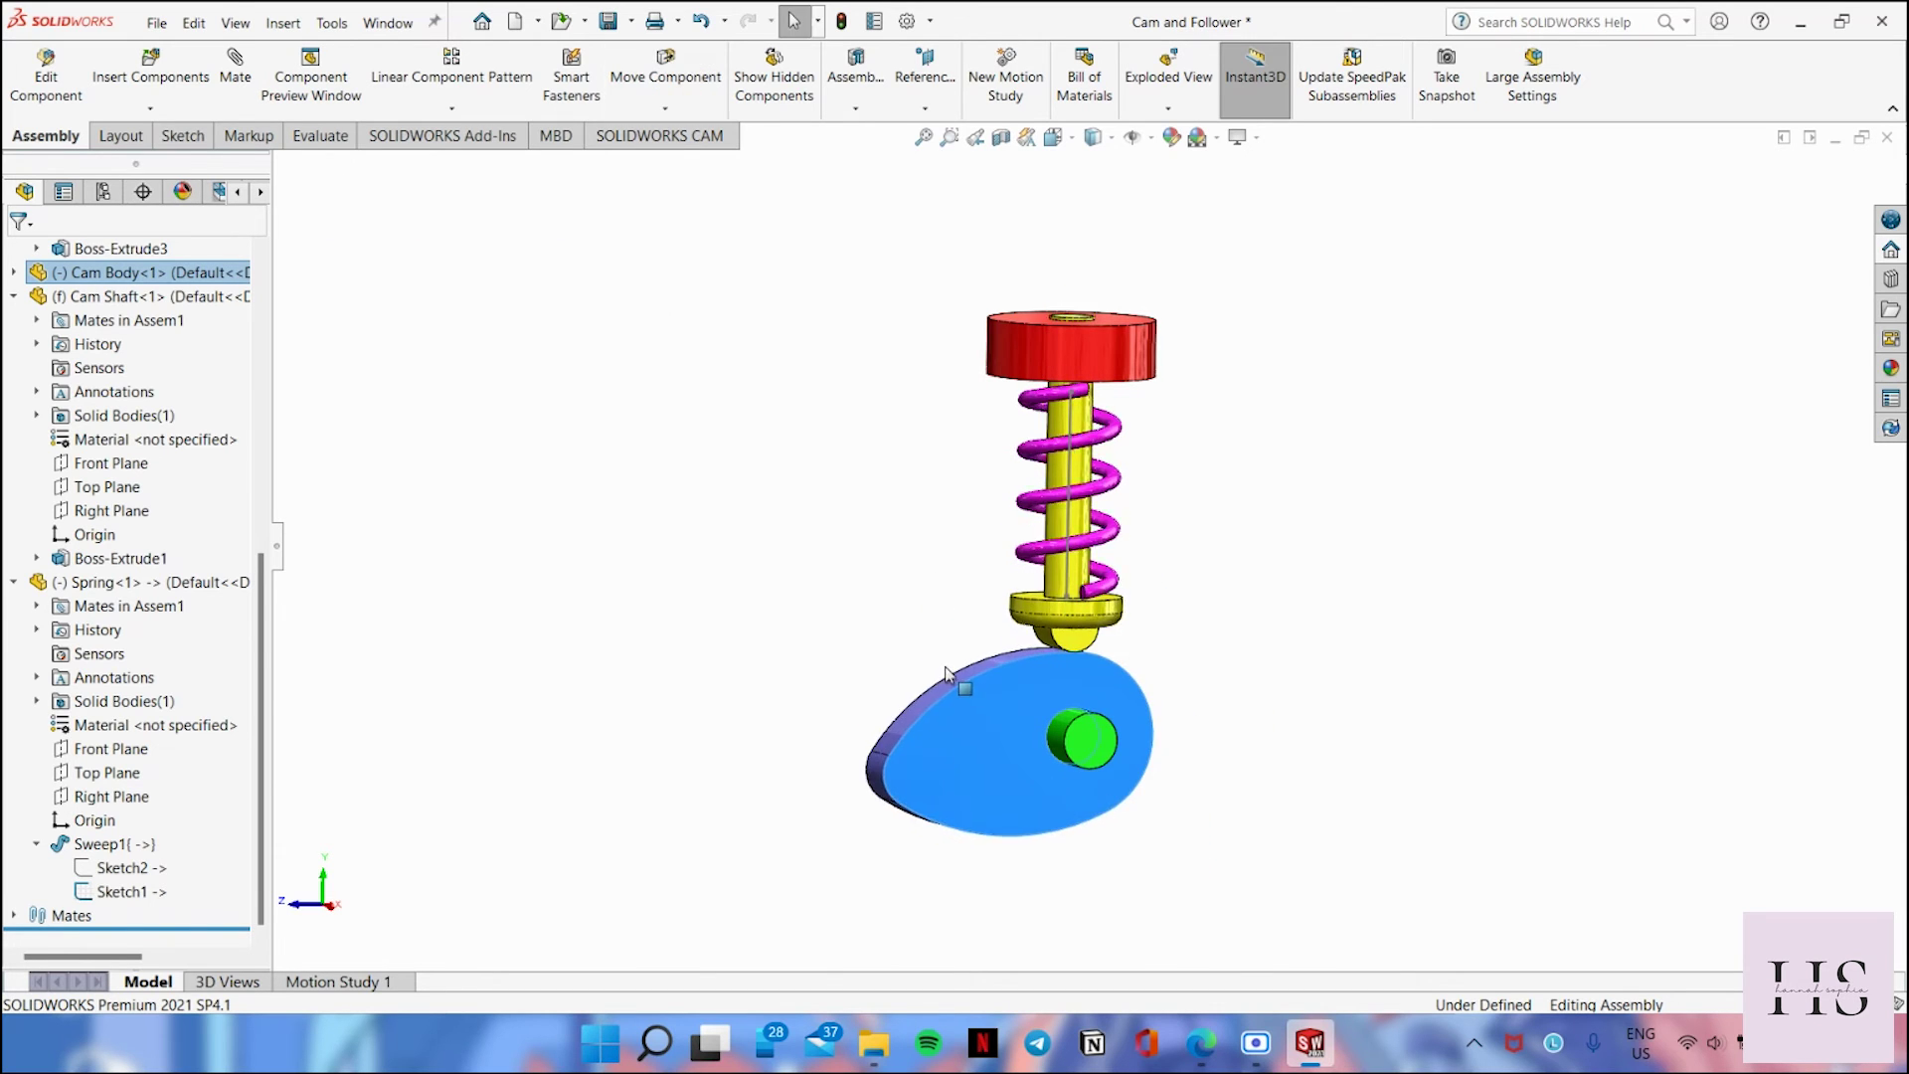
pyautogui.press('space')
pyautogui.click(956, 630)
pyautogui.moveTo(1030, 747); pyautogui.dragTo(972, 714)
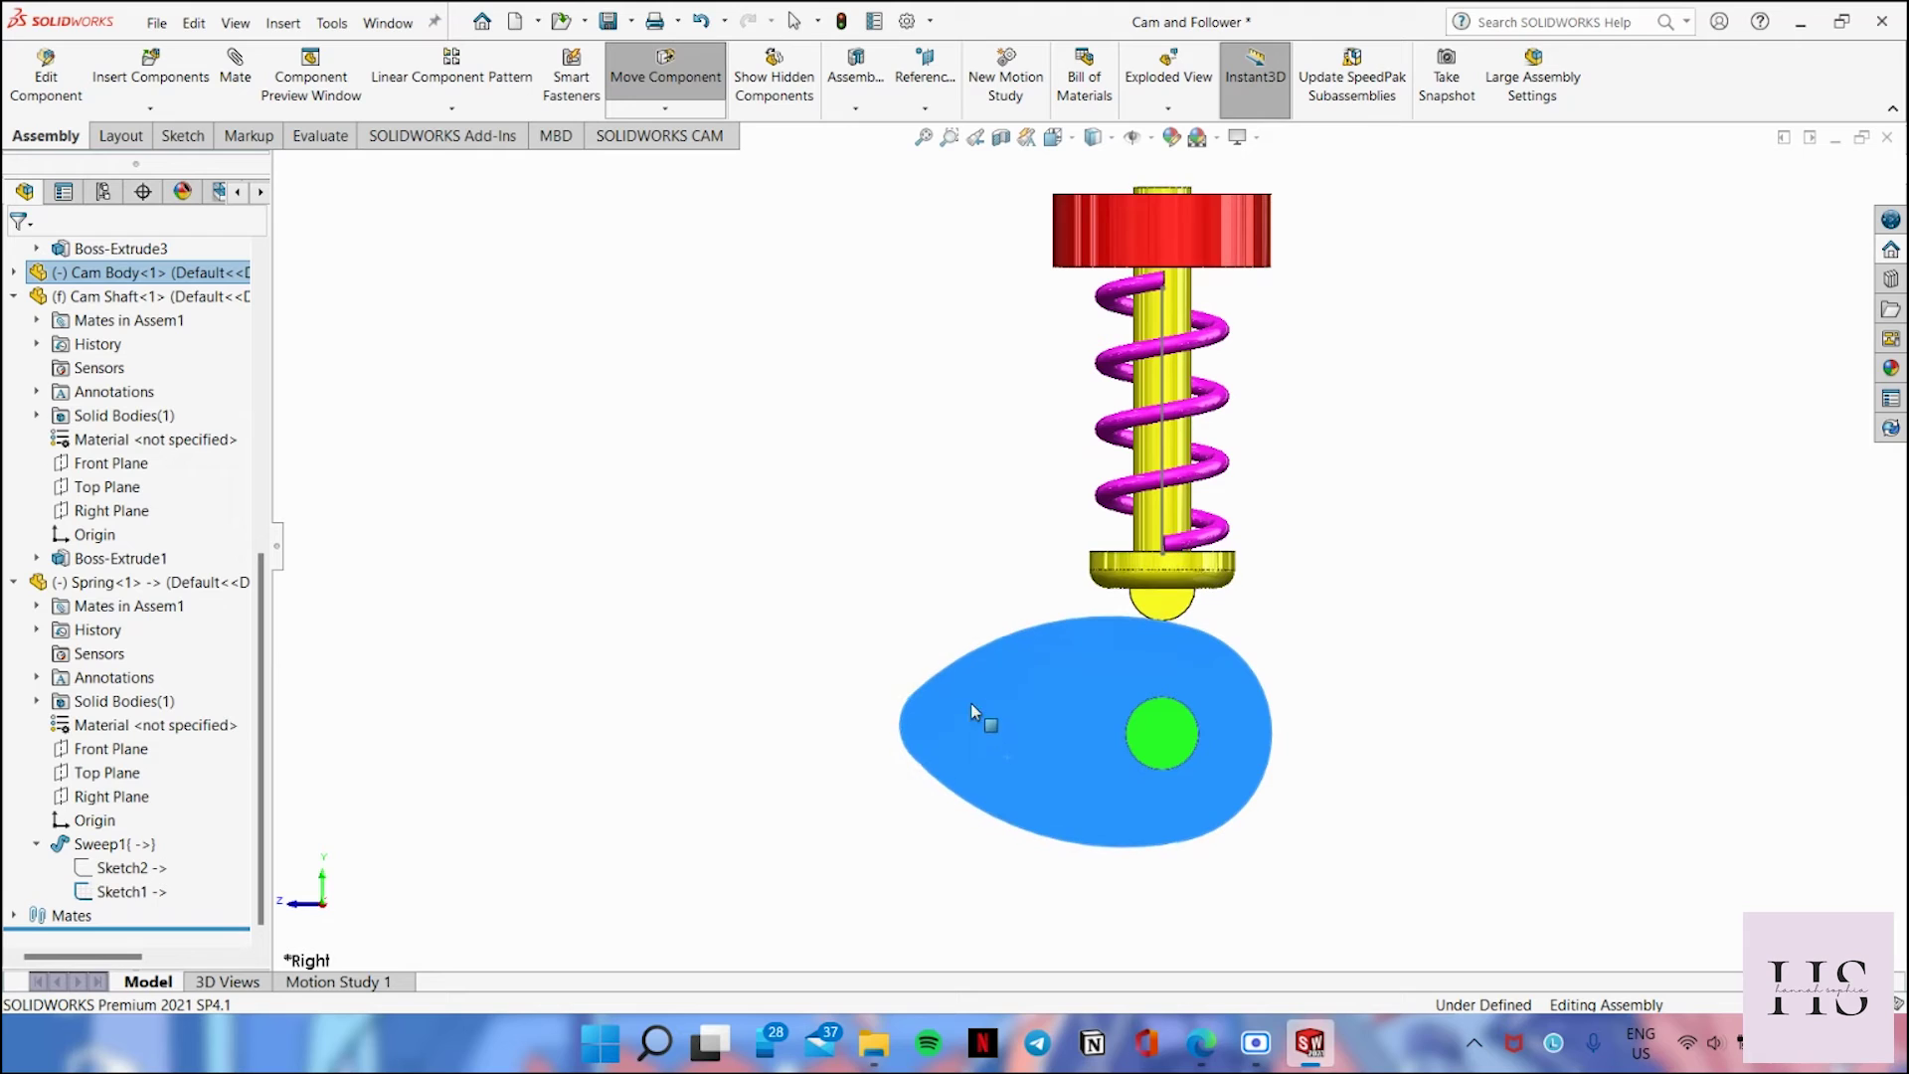
pyautogui.press('Escape')
# Step: Open Motion Study 1 and accept its animation properties at 25 frames per second
pyautogui.click(382, 985)
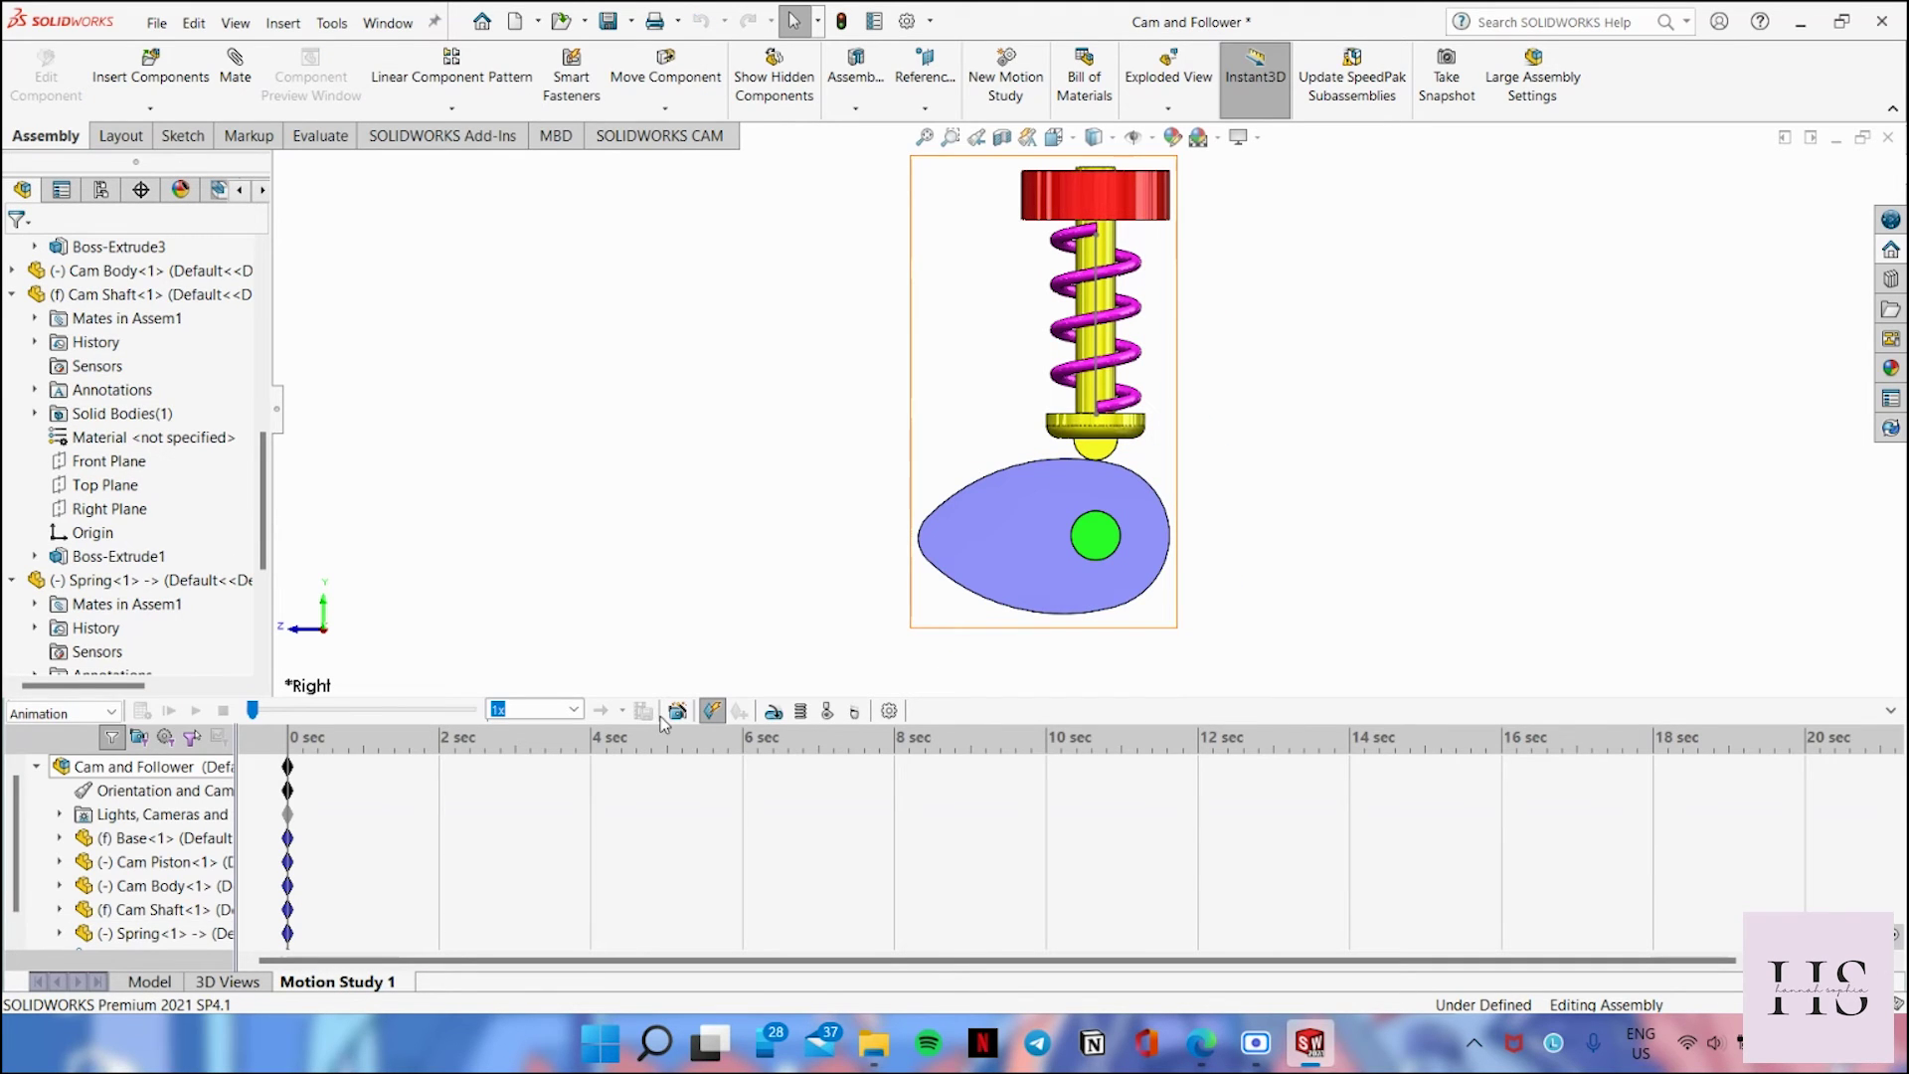
pyautogui.click(889, 711)
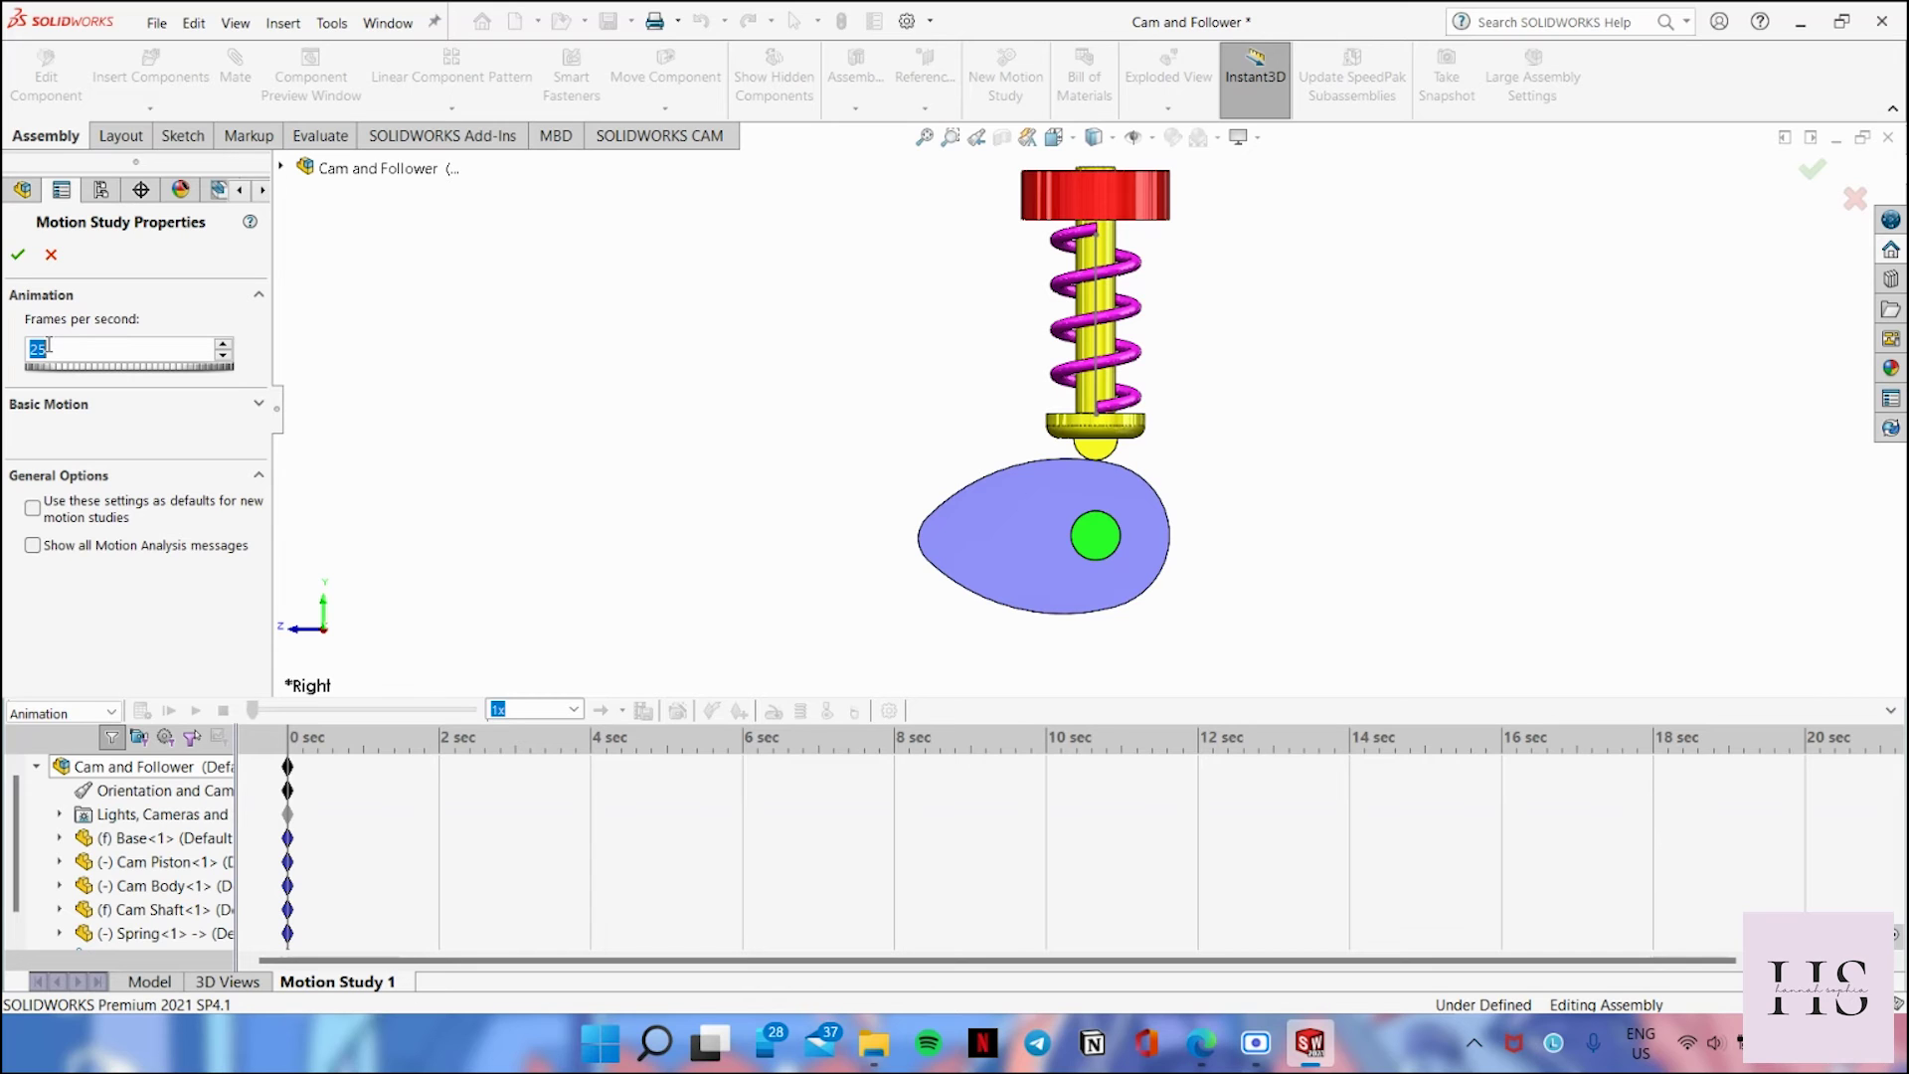
pyautogui.click(20, 255)
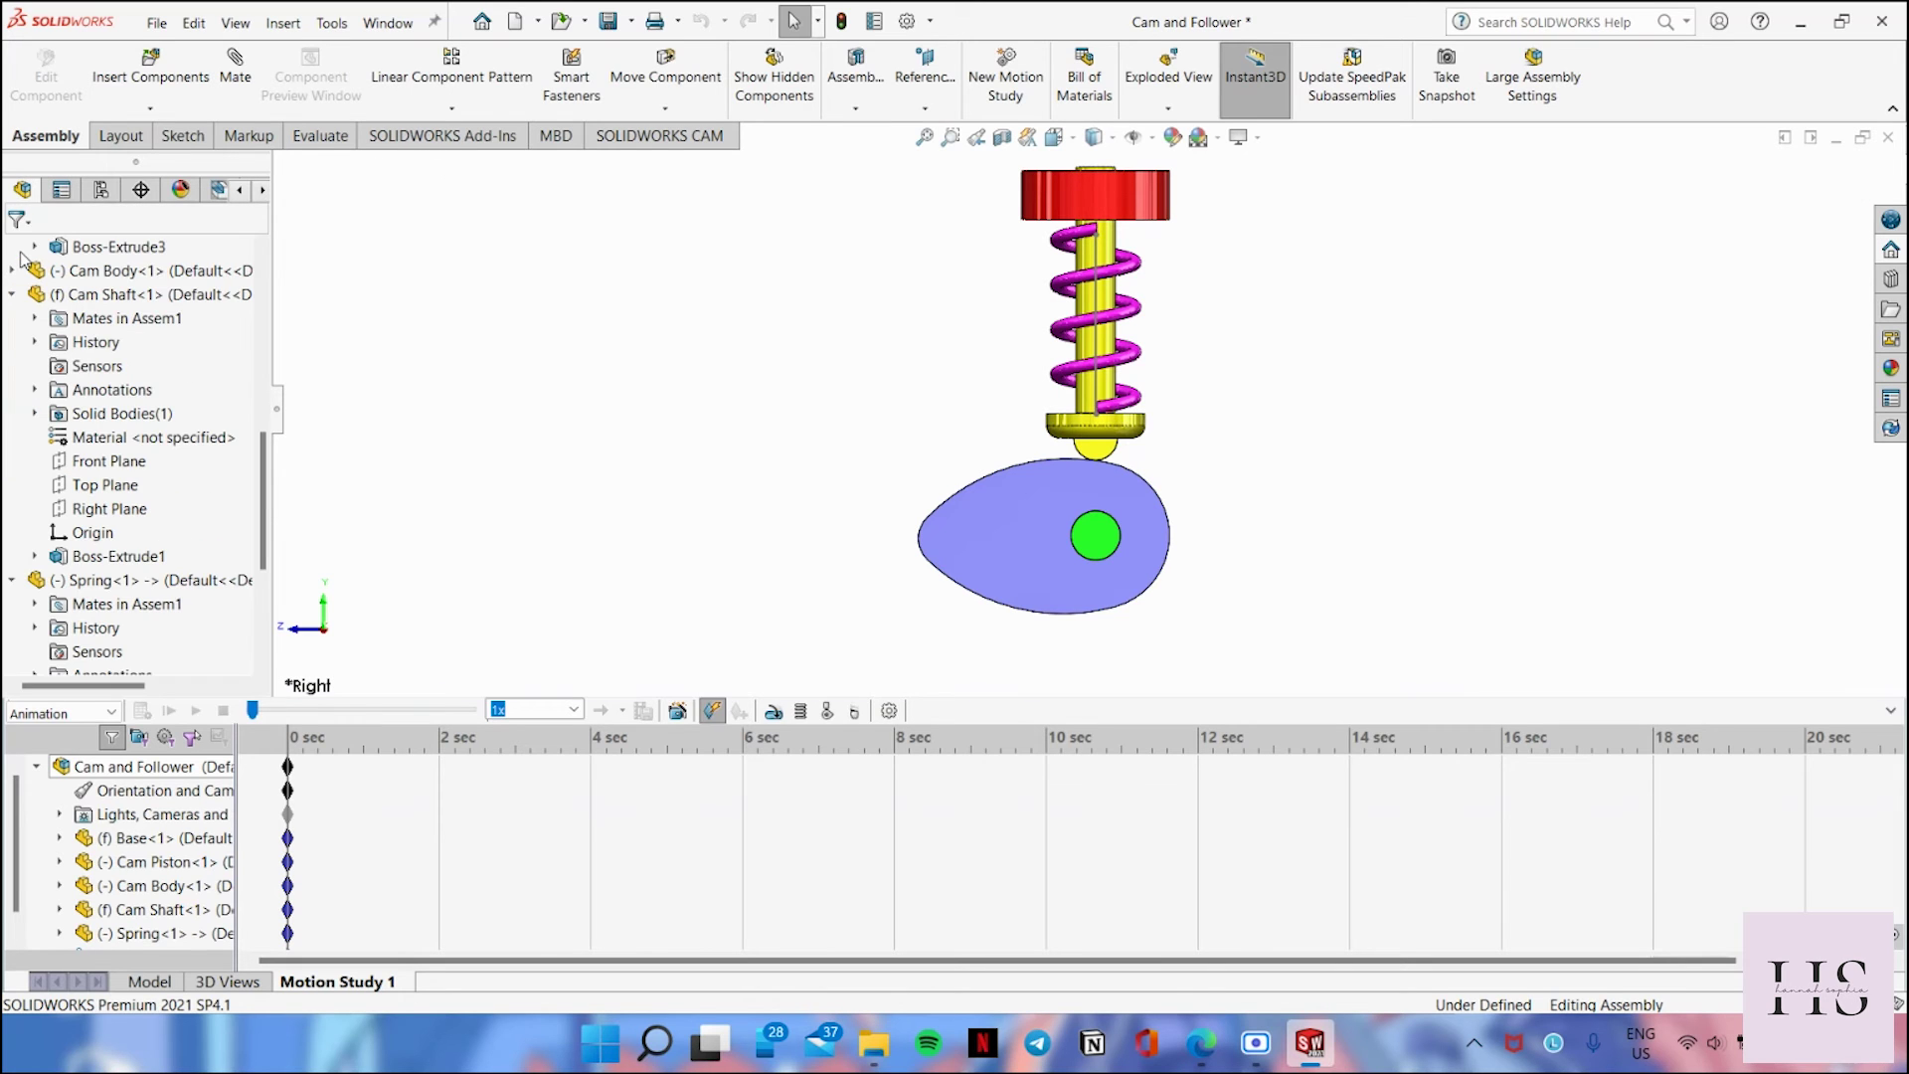
# Step: Hide the Cam Shaft to expose the hole in the Cam Body
pyautogui.moveTo(796, 402); pyautogui.dragTo(869, 460, button='middle')
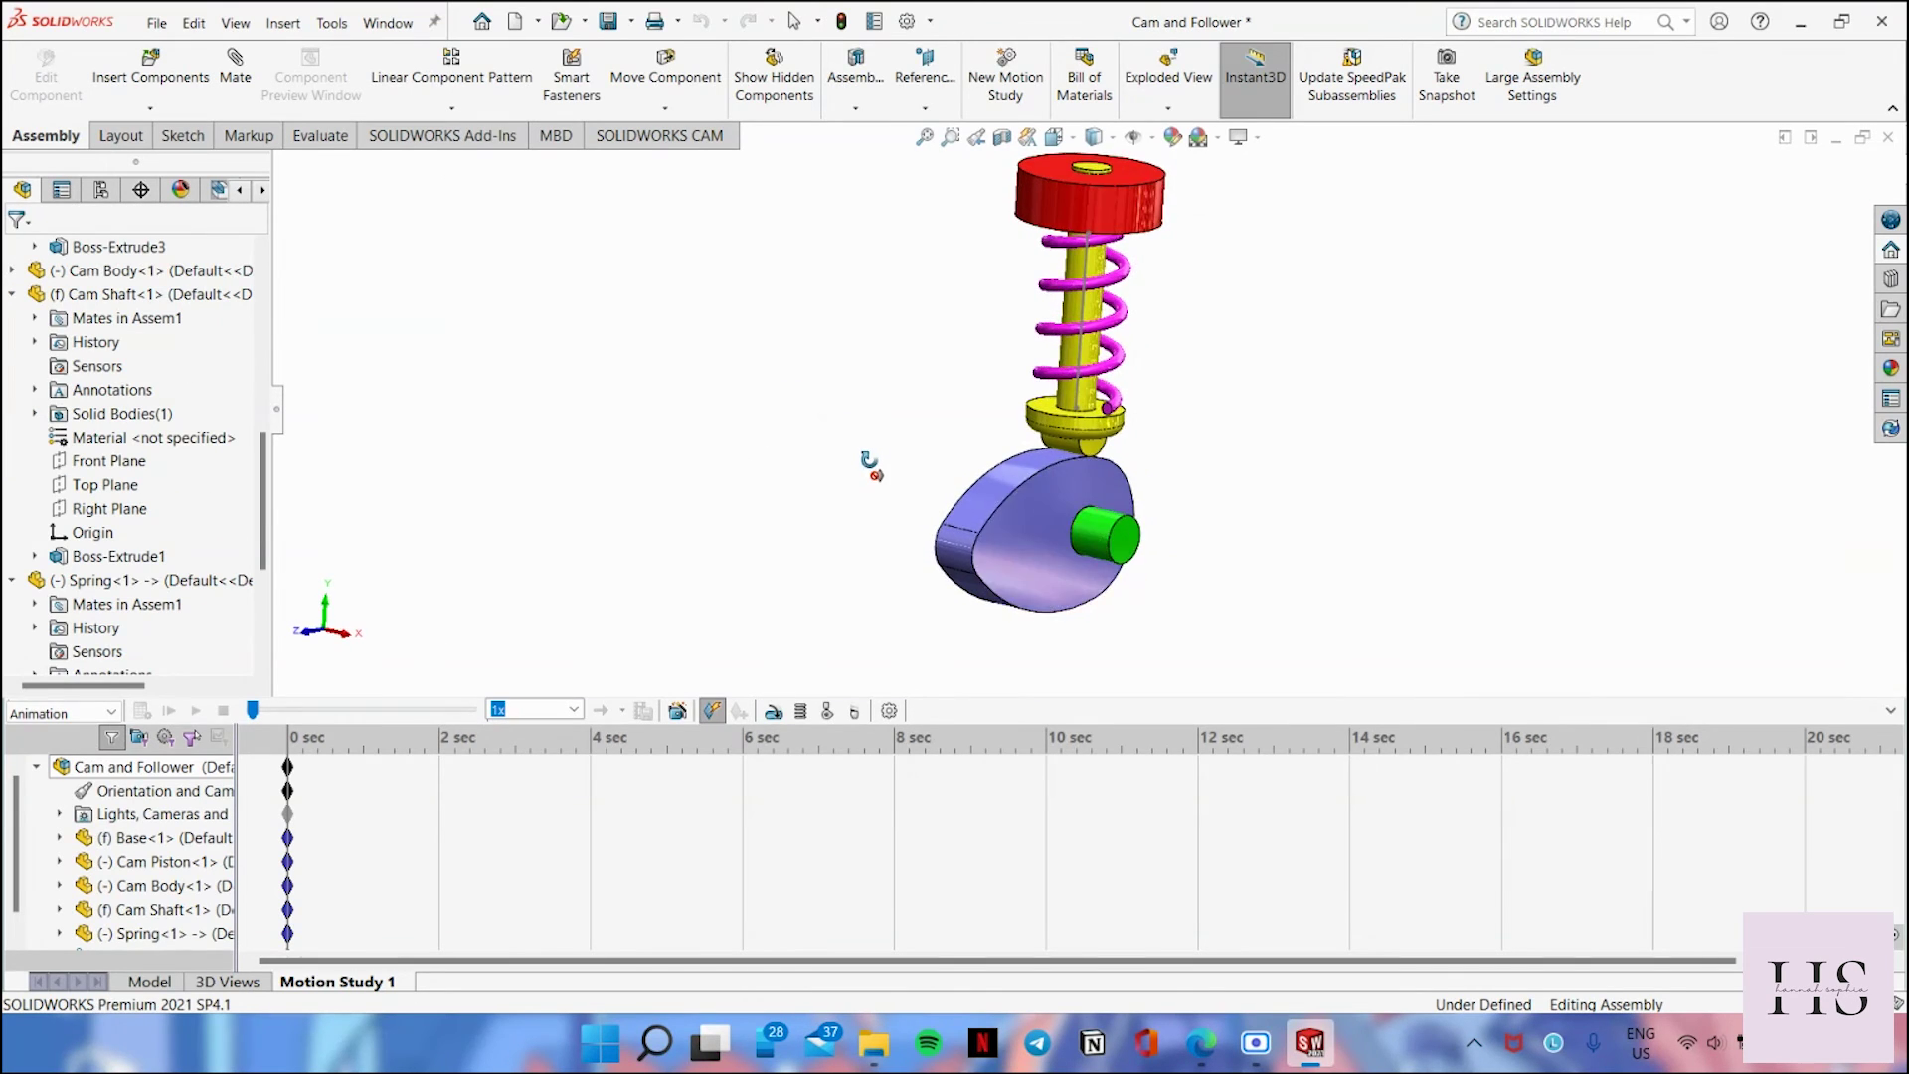
pyautogui.rightClick(1102, 537)
pyautogui.moveTo(1123, 509)
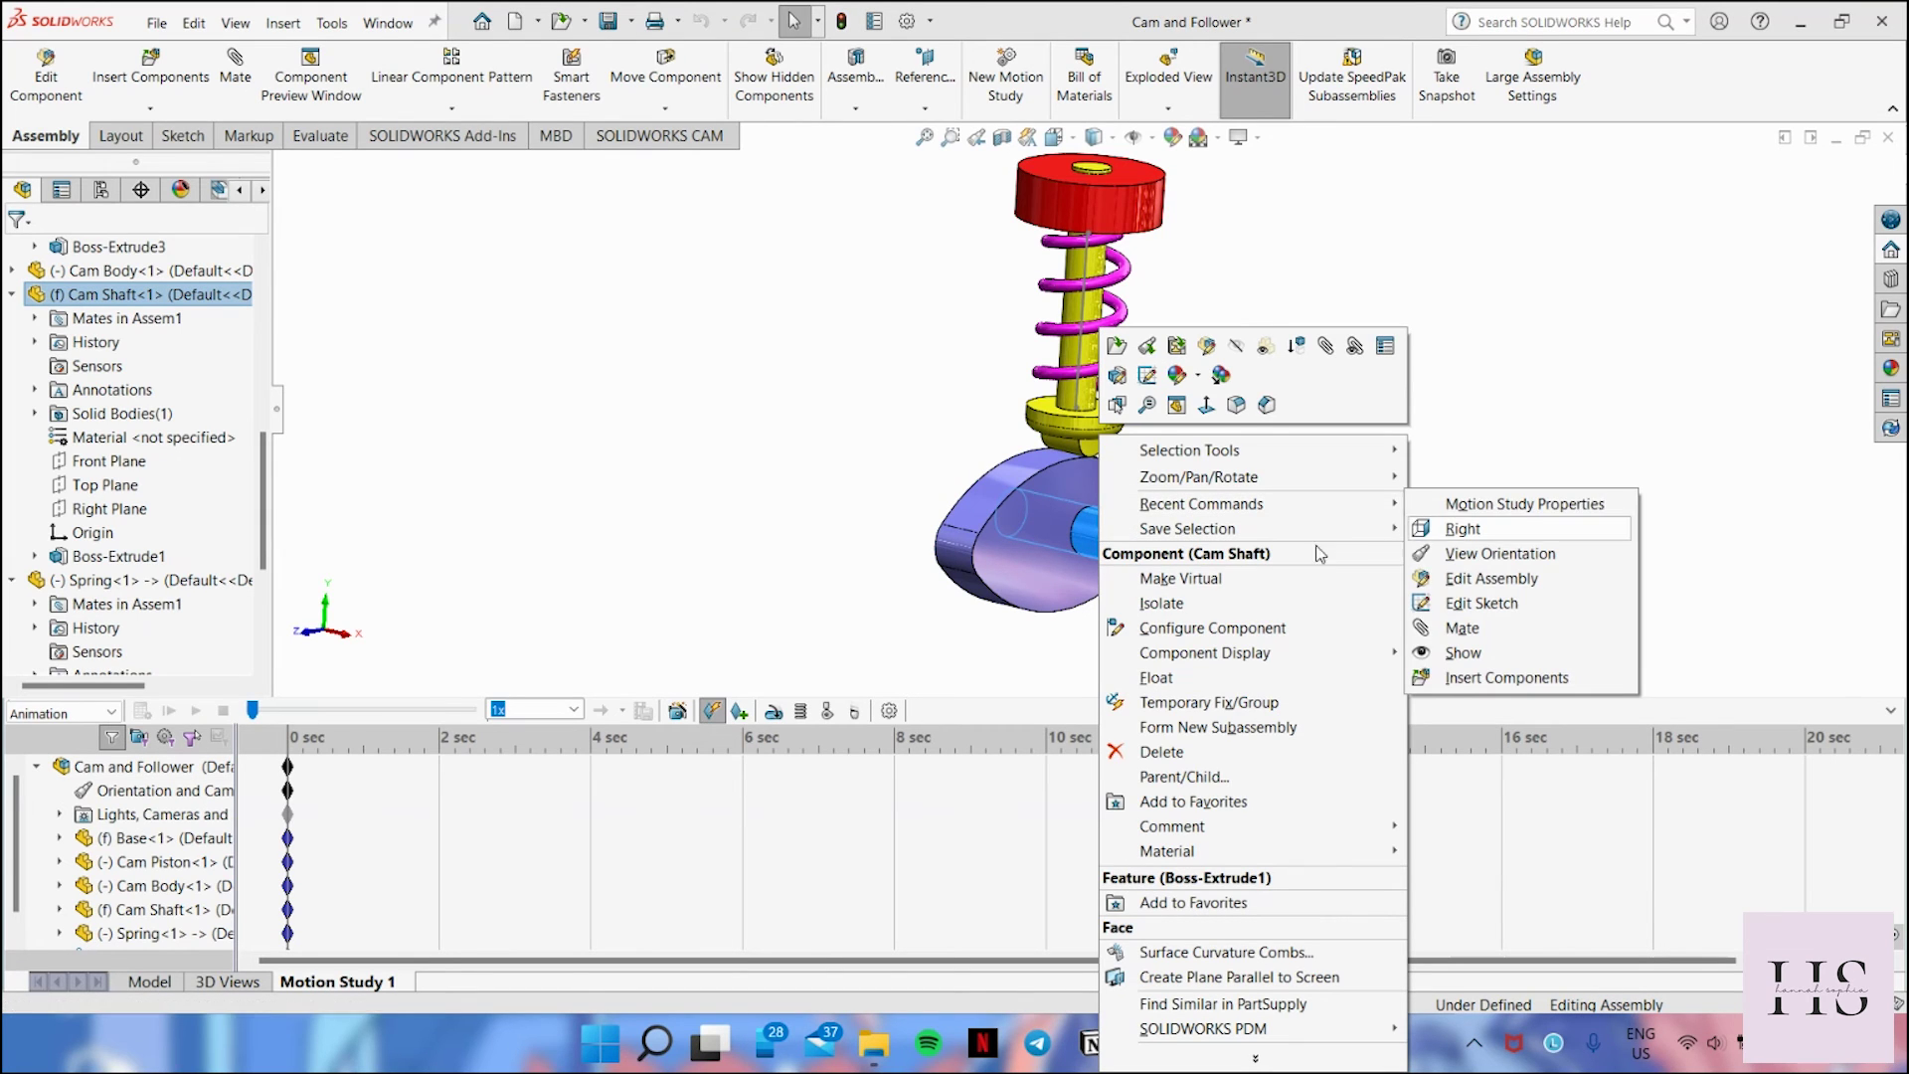
pyautogui.click(1117, 375)
# Step: Extend the motion study's duration to 10 seconds by moving the assembly's end key on the timeline
pyautogui.click(288, 768)
pyautogui.moveTo(291, 775); pyautogui.dragTo(489, 789)
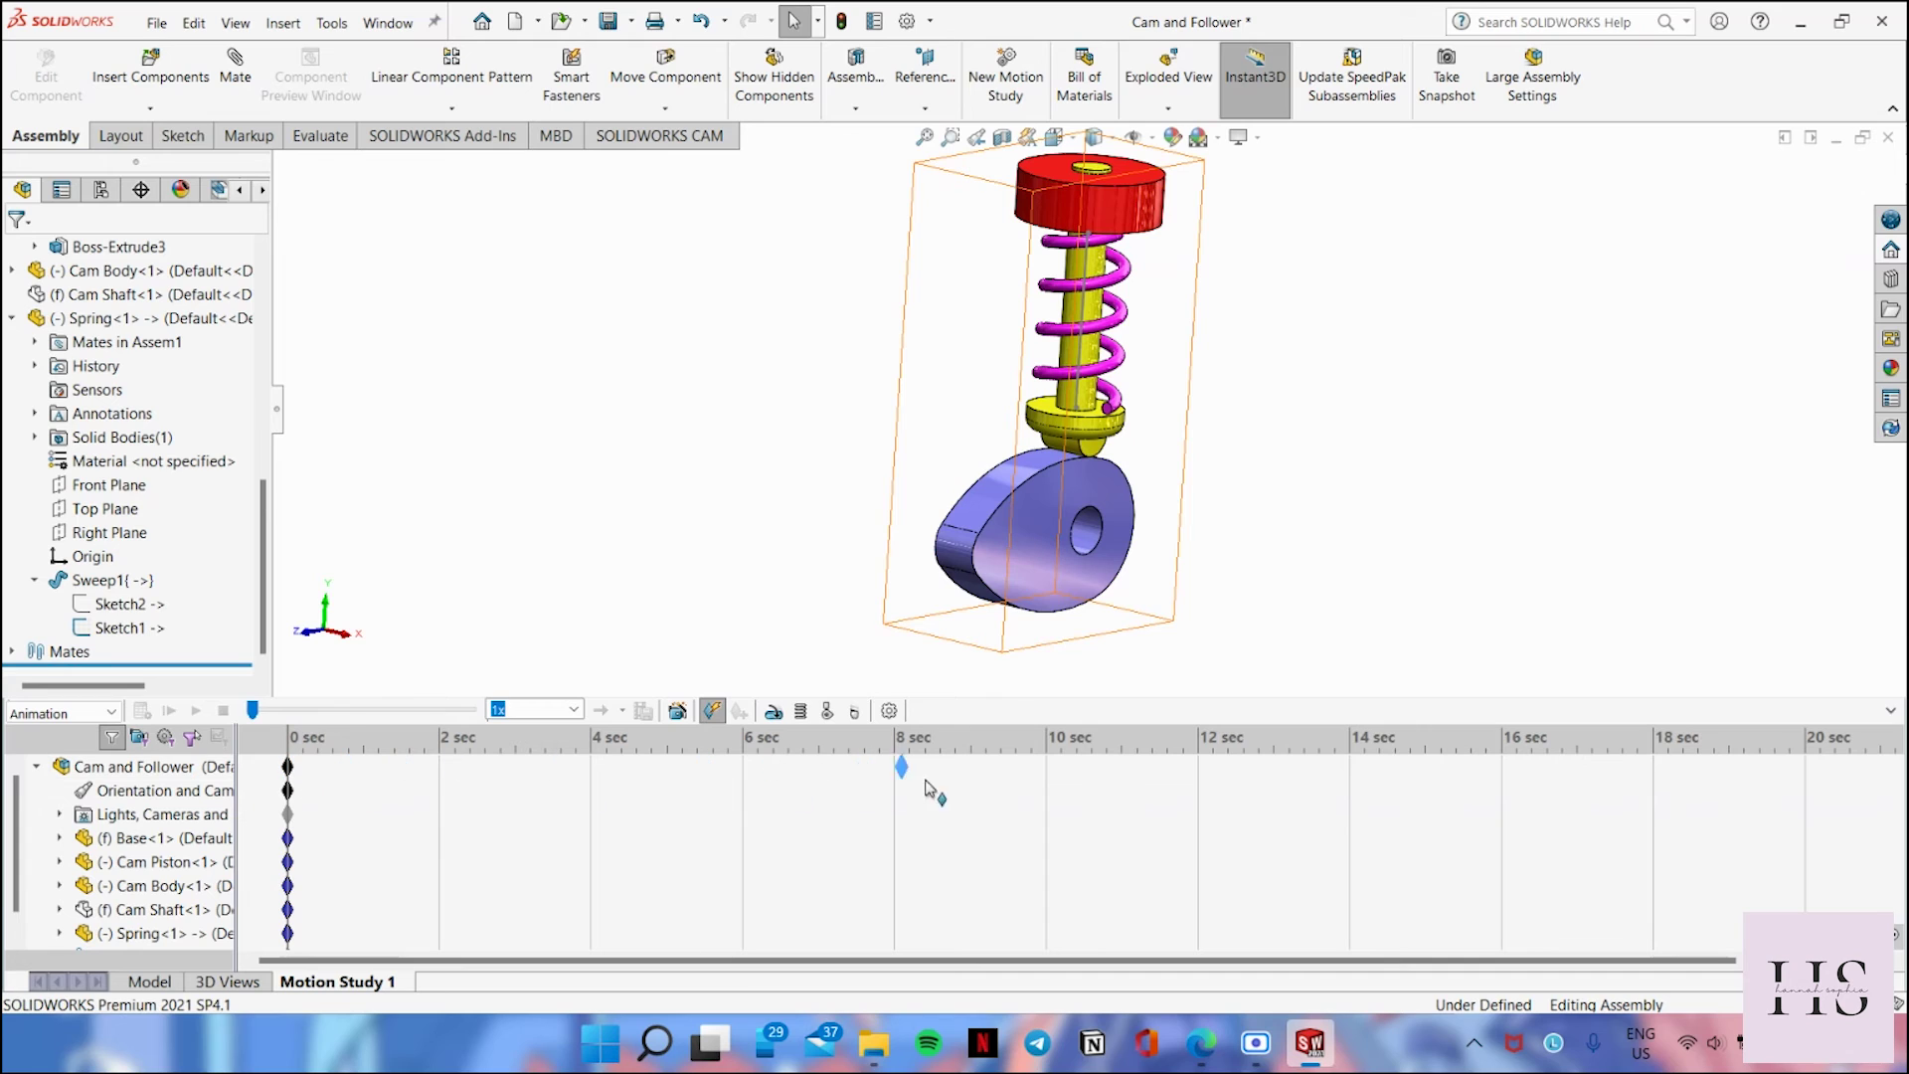
pyautogui.moveTo(1052, 777); pyautogui.dragTo(1056, 774)
pyautogui.hotkey('ctrl', '4')
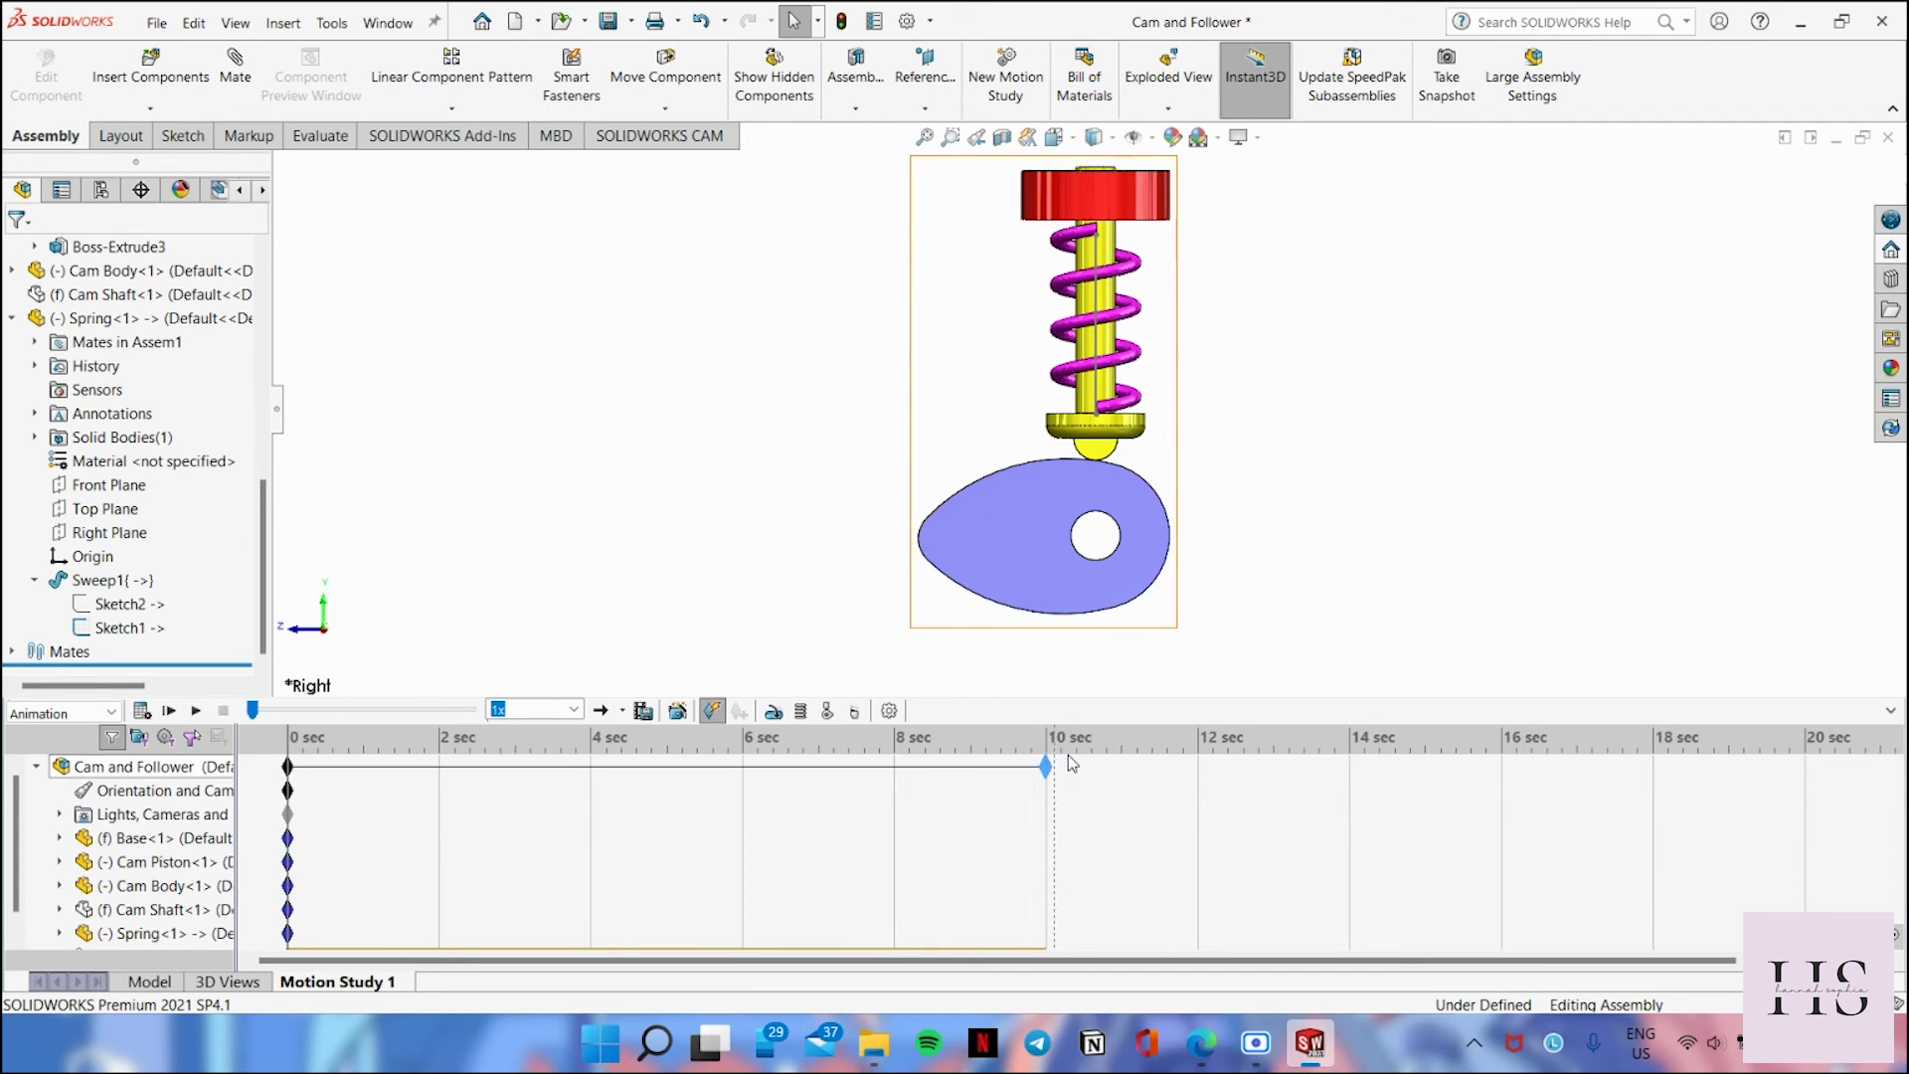
pyautogui.click(726, 296)
# Step: Add a constant-speed rotary motor at 20 RPM to the cylindrical hole face of the Cam Body
pyautogui.moveTo(812, 324); pyautogui.dragTo(889, 365, button='middle')
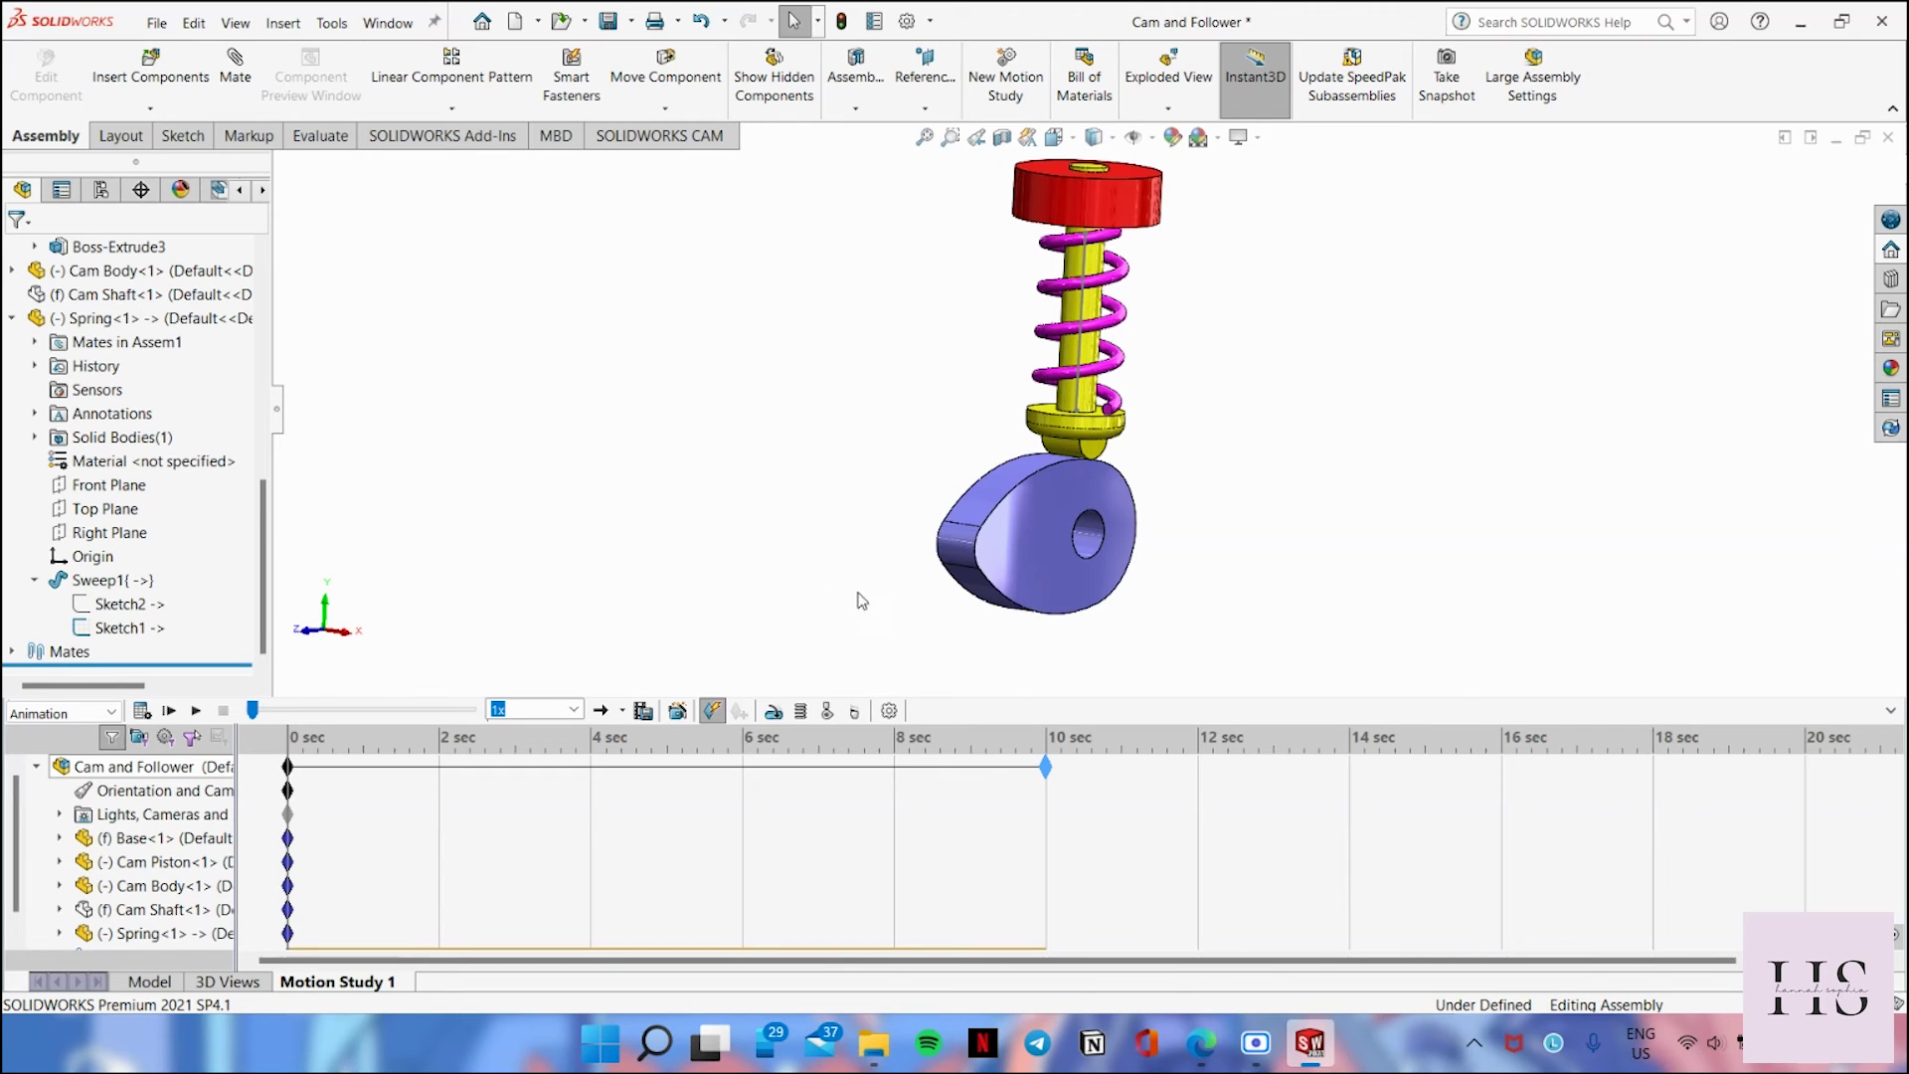
pyautogui.click(774, 712)
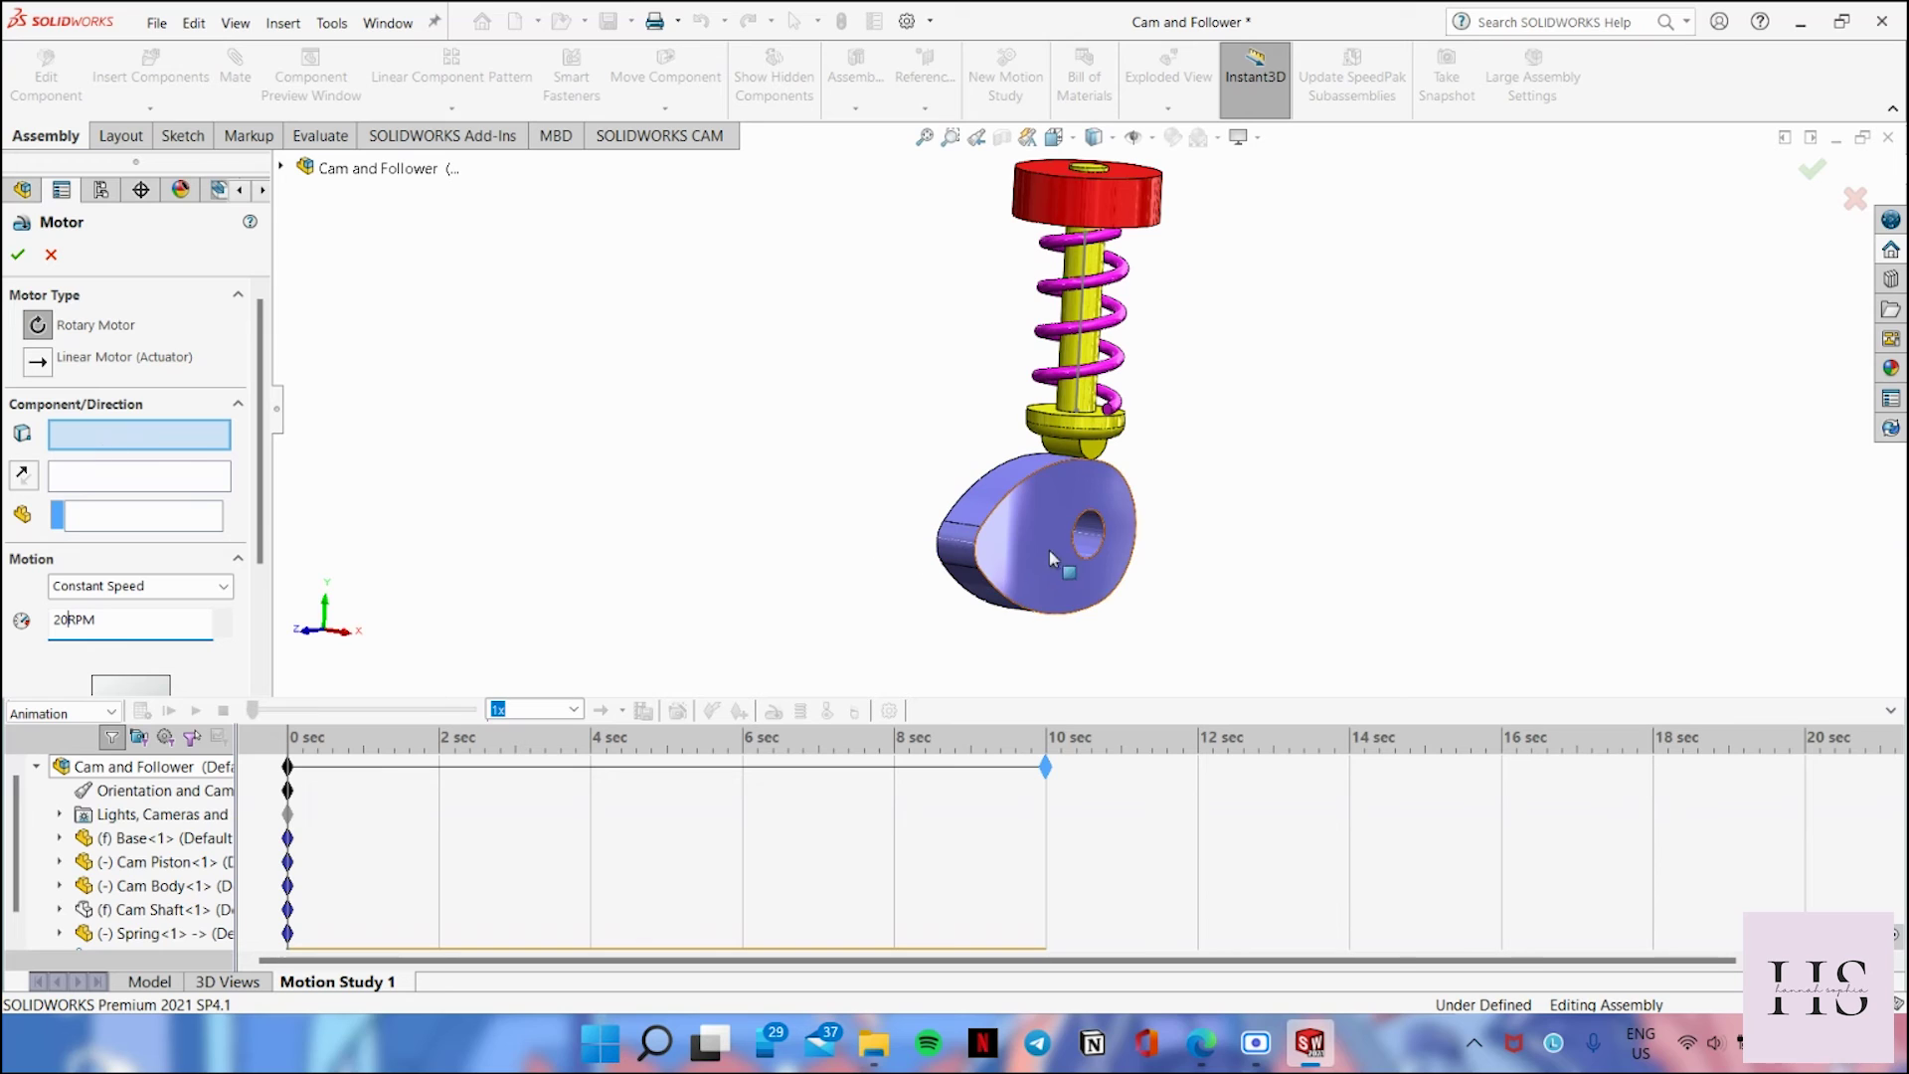
pyautogui.click(1091, 547)
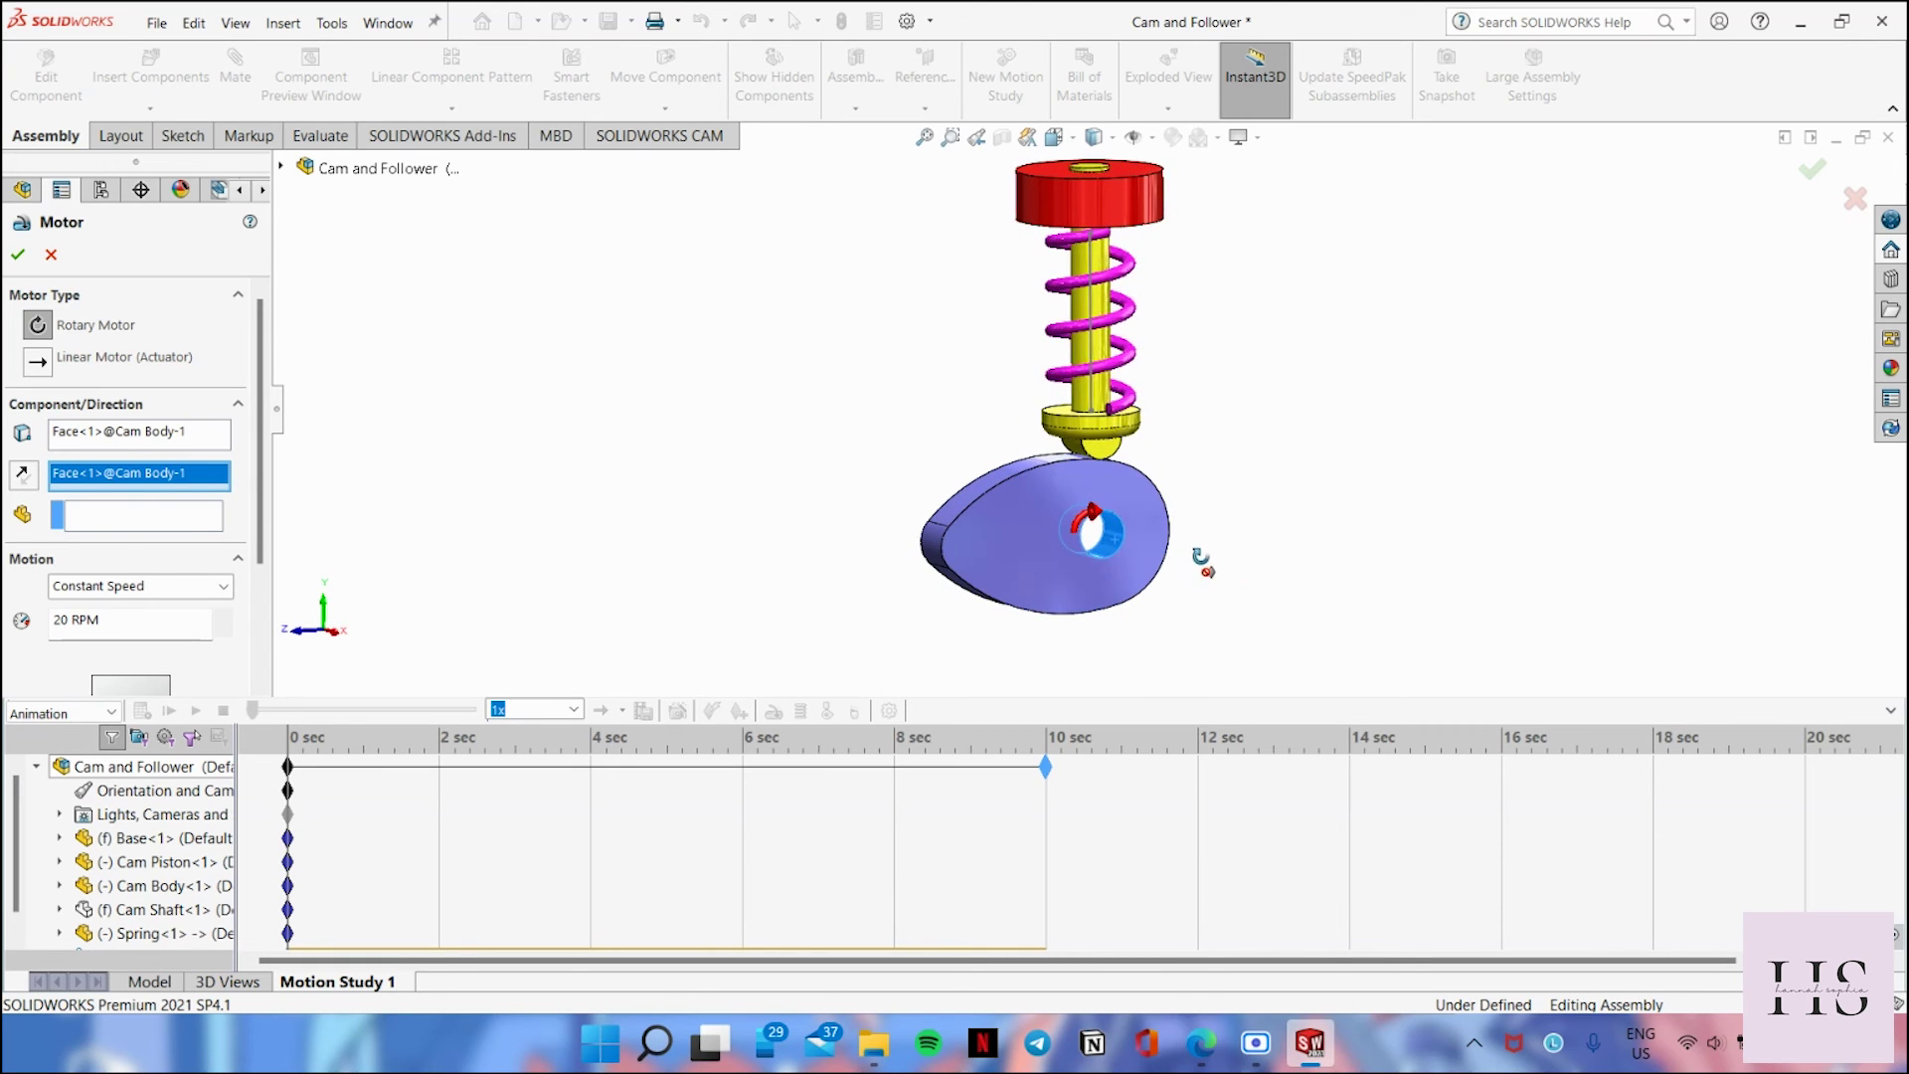
pyautogui.click(18, 255)
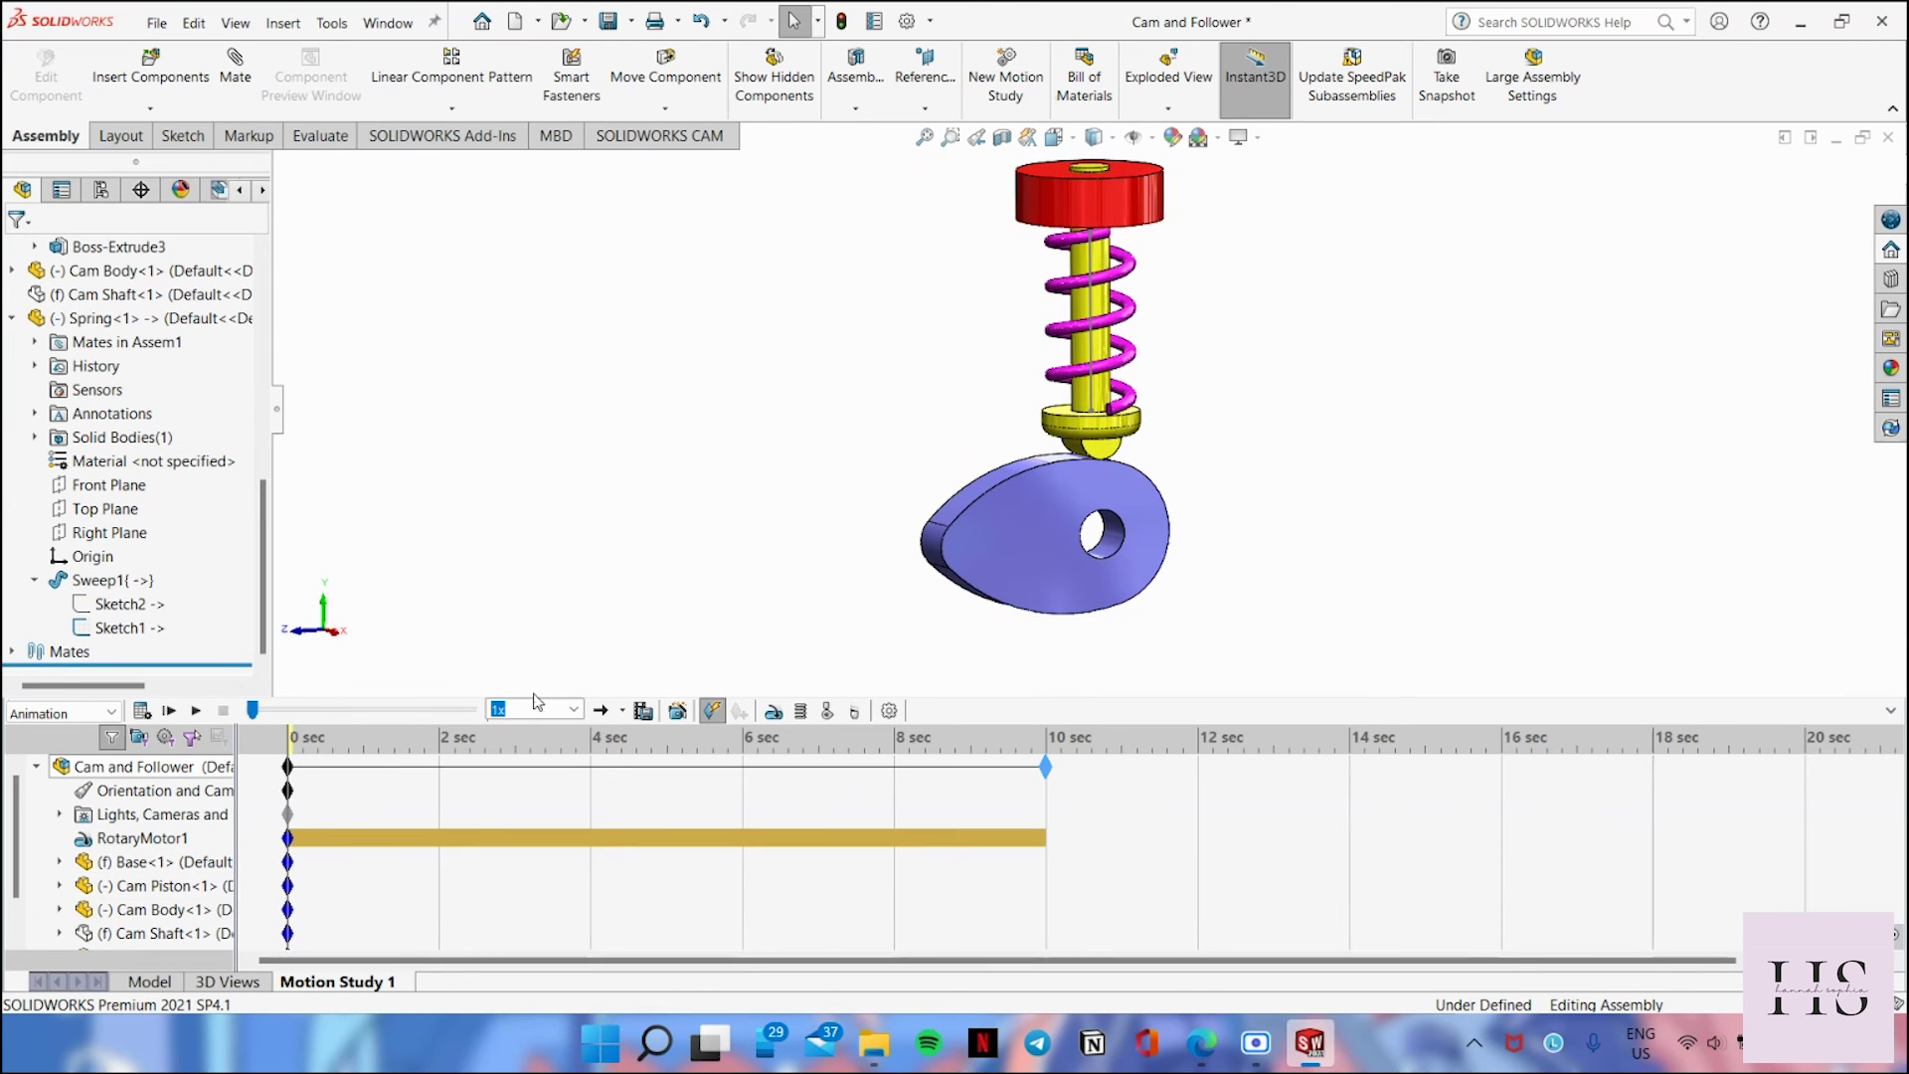
# Step: Calculate the motion study and save the assembly
pyautogui.click(141, 710)
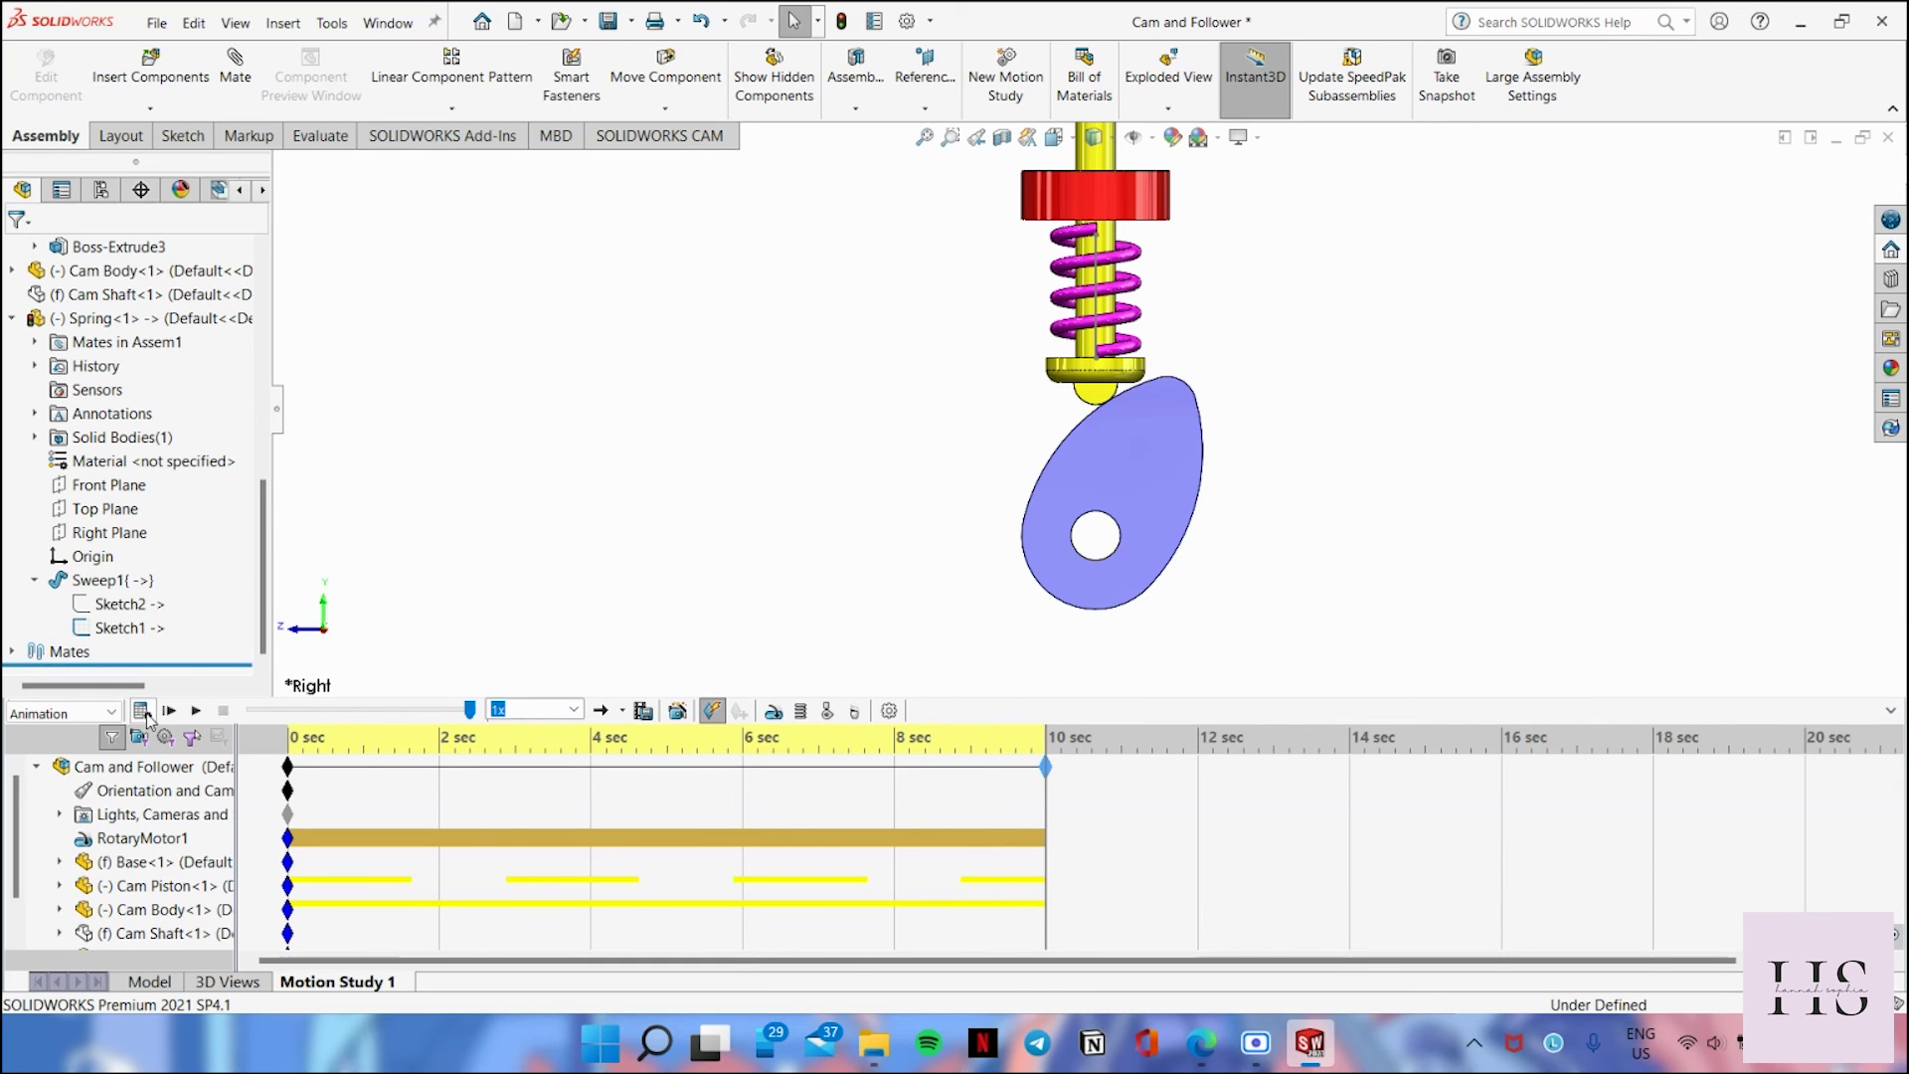
pyautogui.hotkey('ctrl', 's')
pyautogui.click(467, 414)
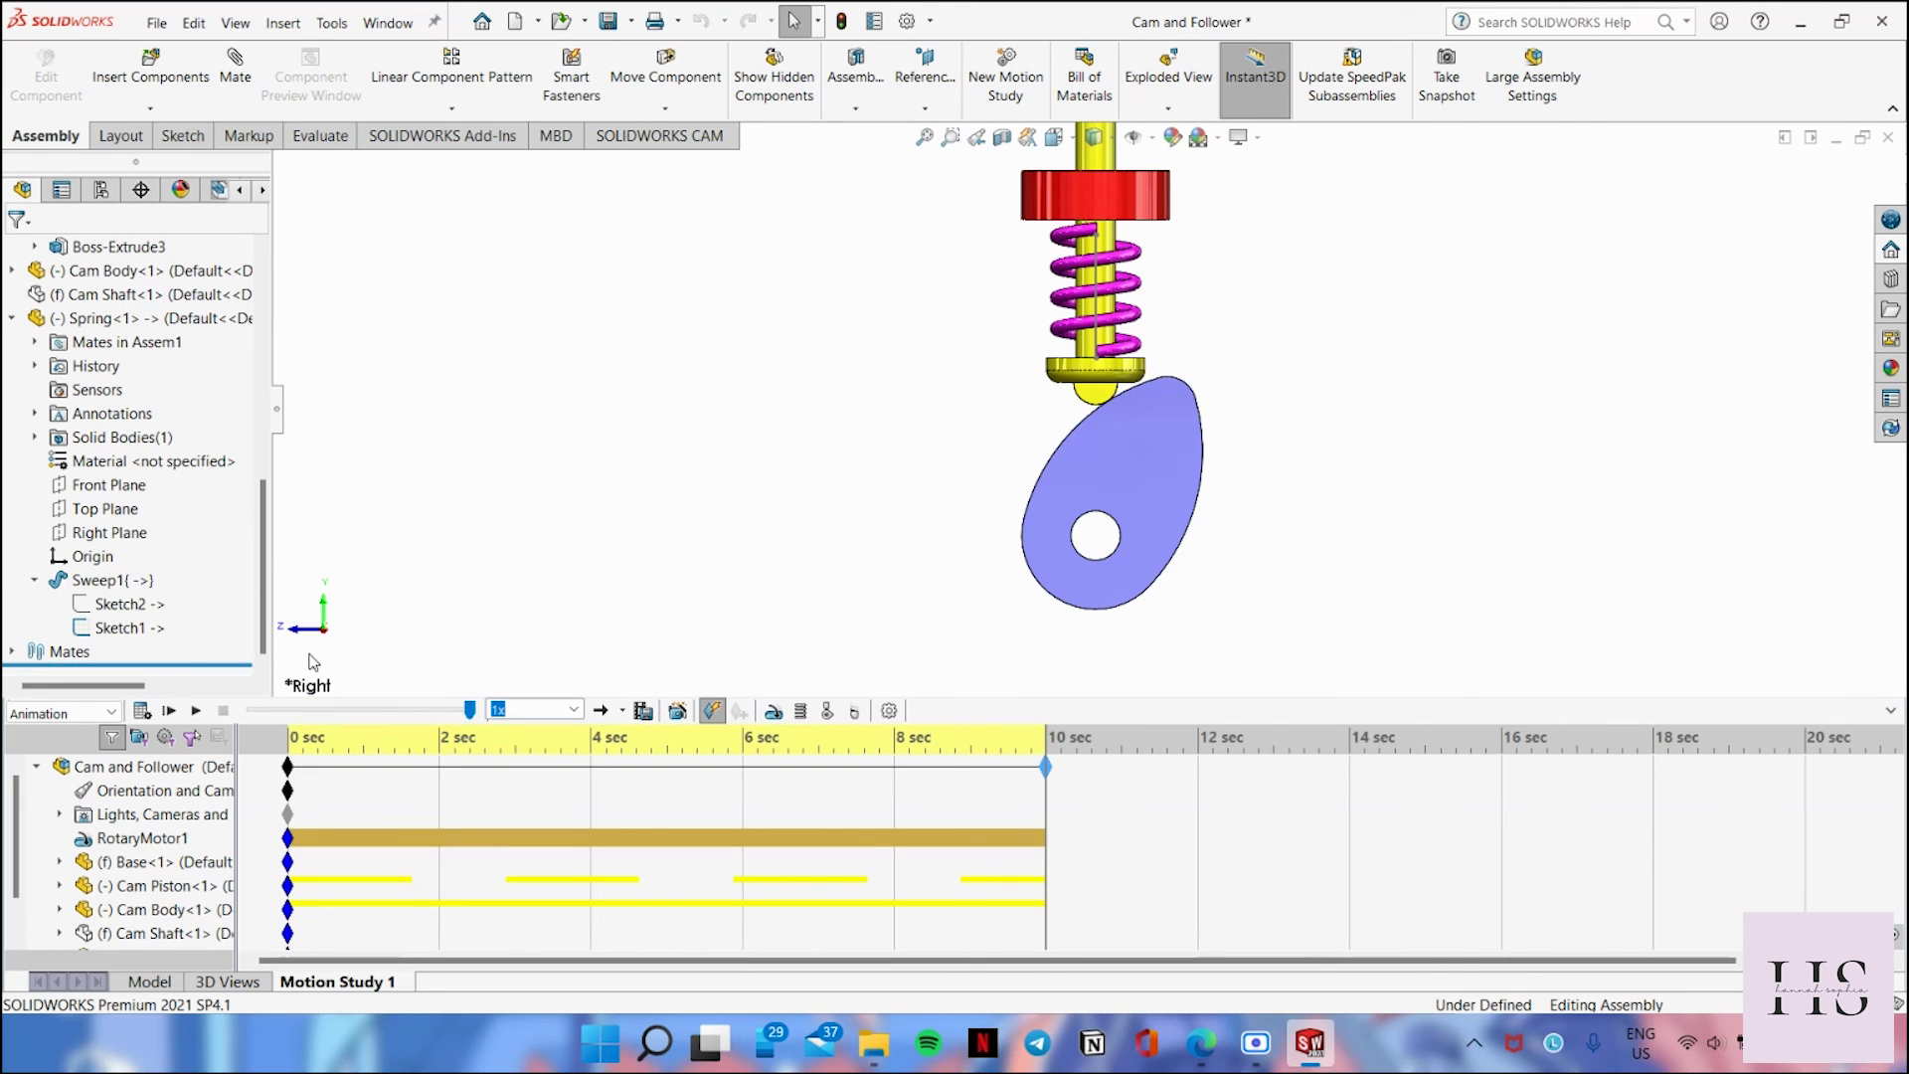
# Step: Play the calculated animation and hide the Spring's centre line sketch
pyautogui.click(203, 712)
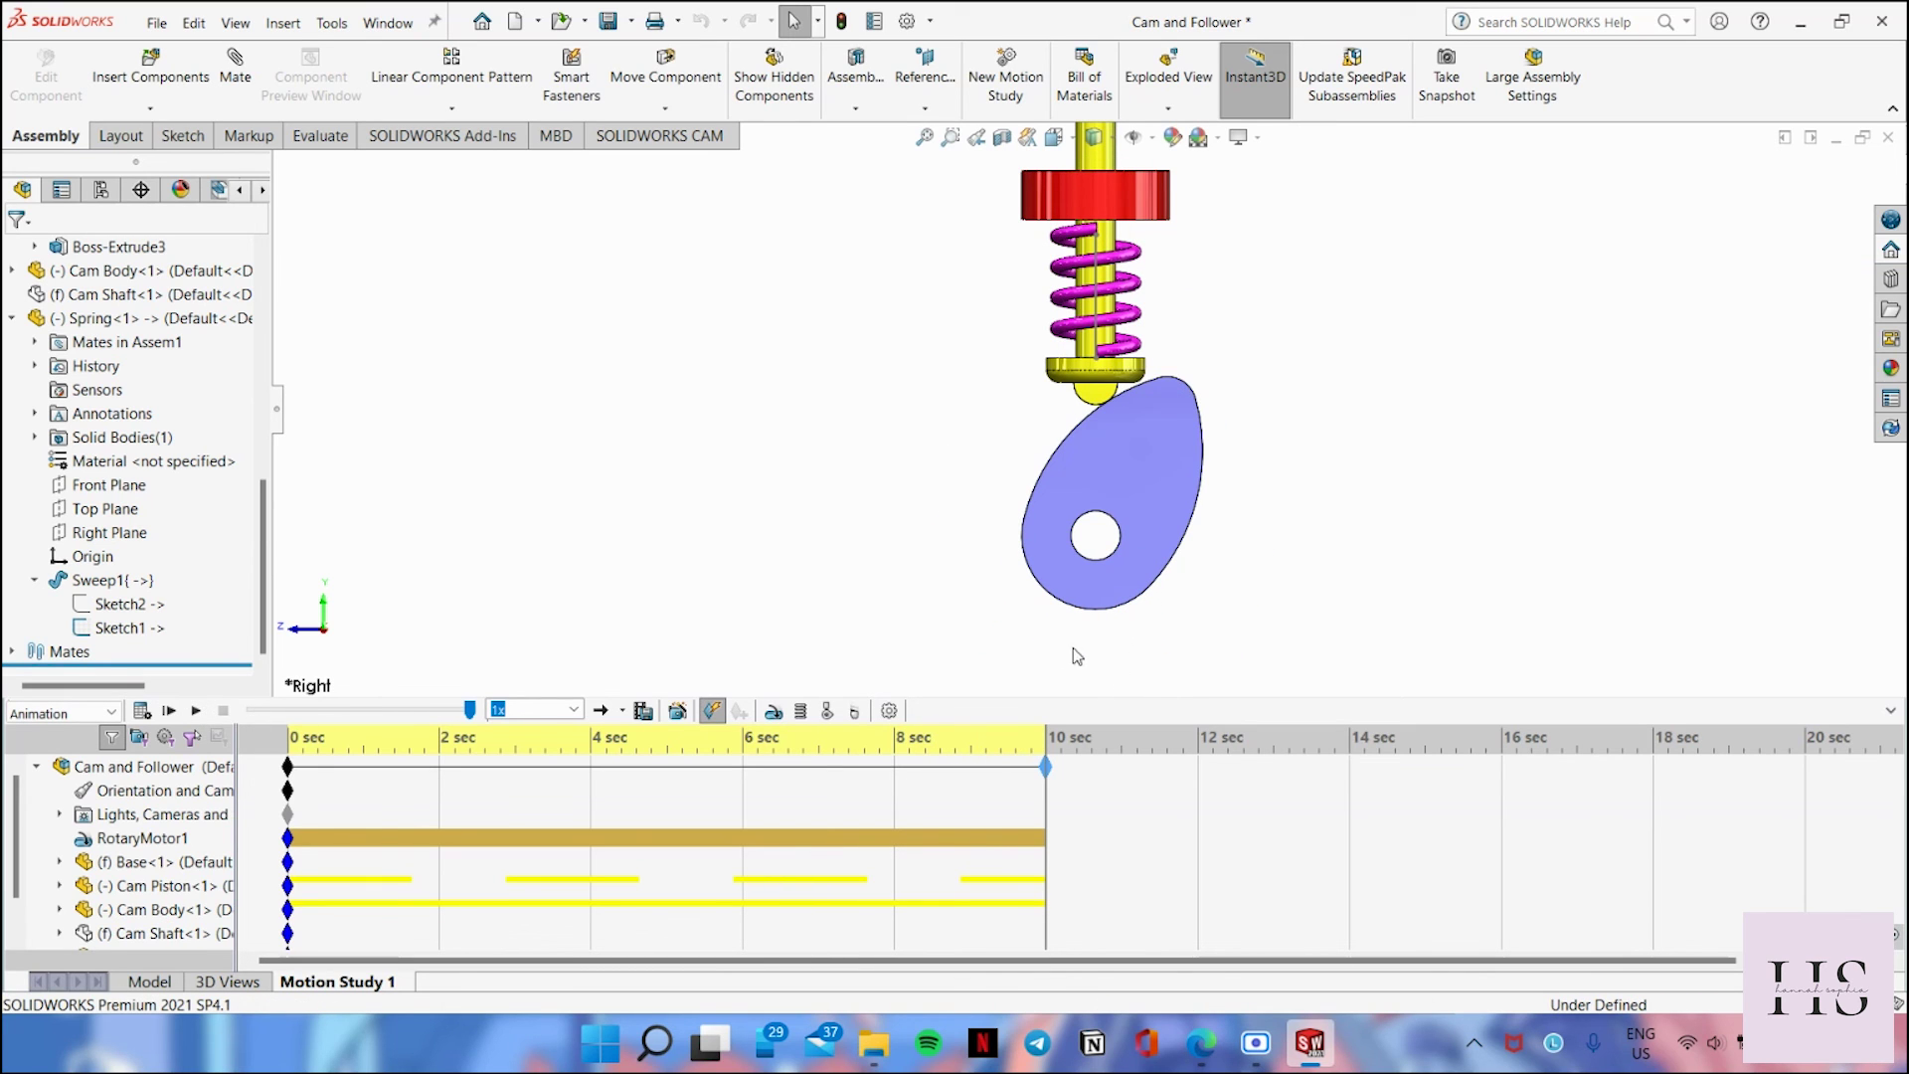
pyautogui.click(1100, 345)
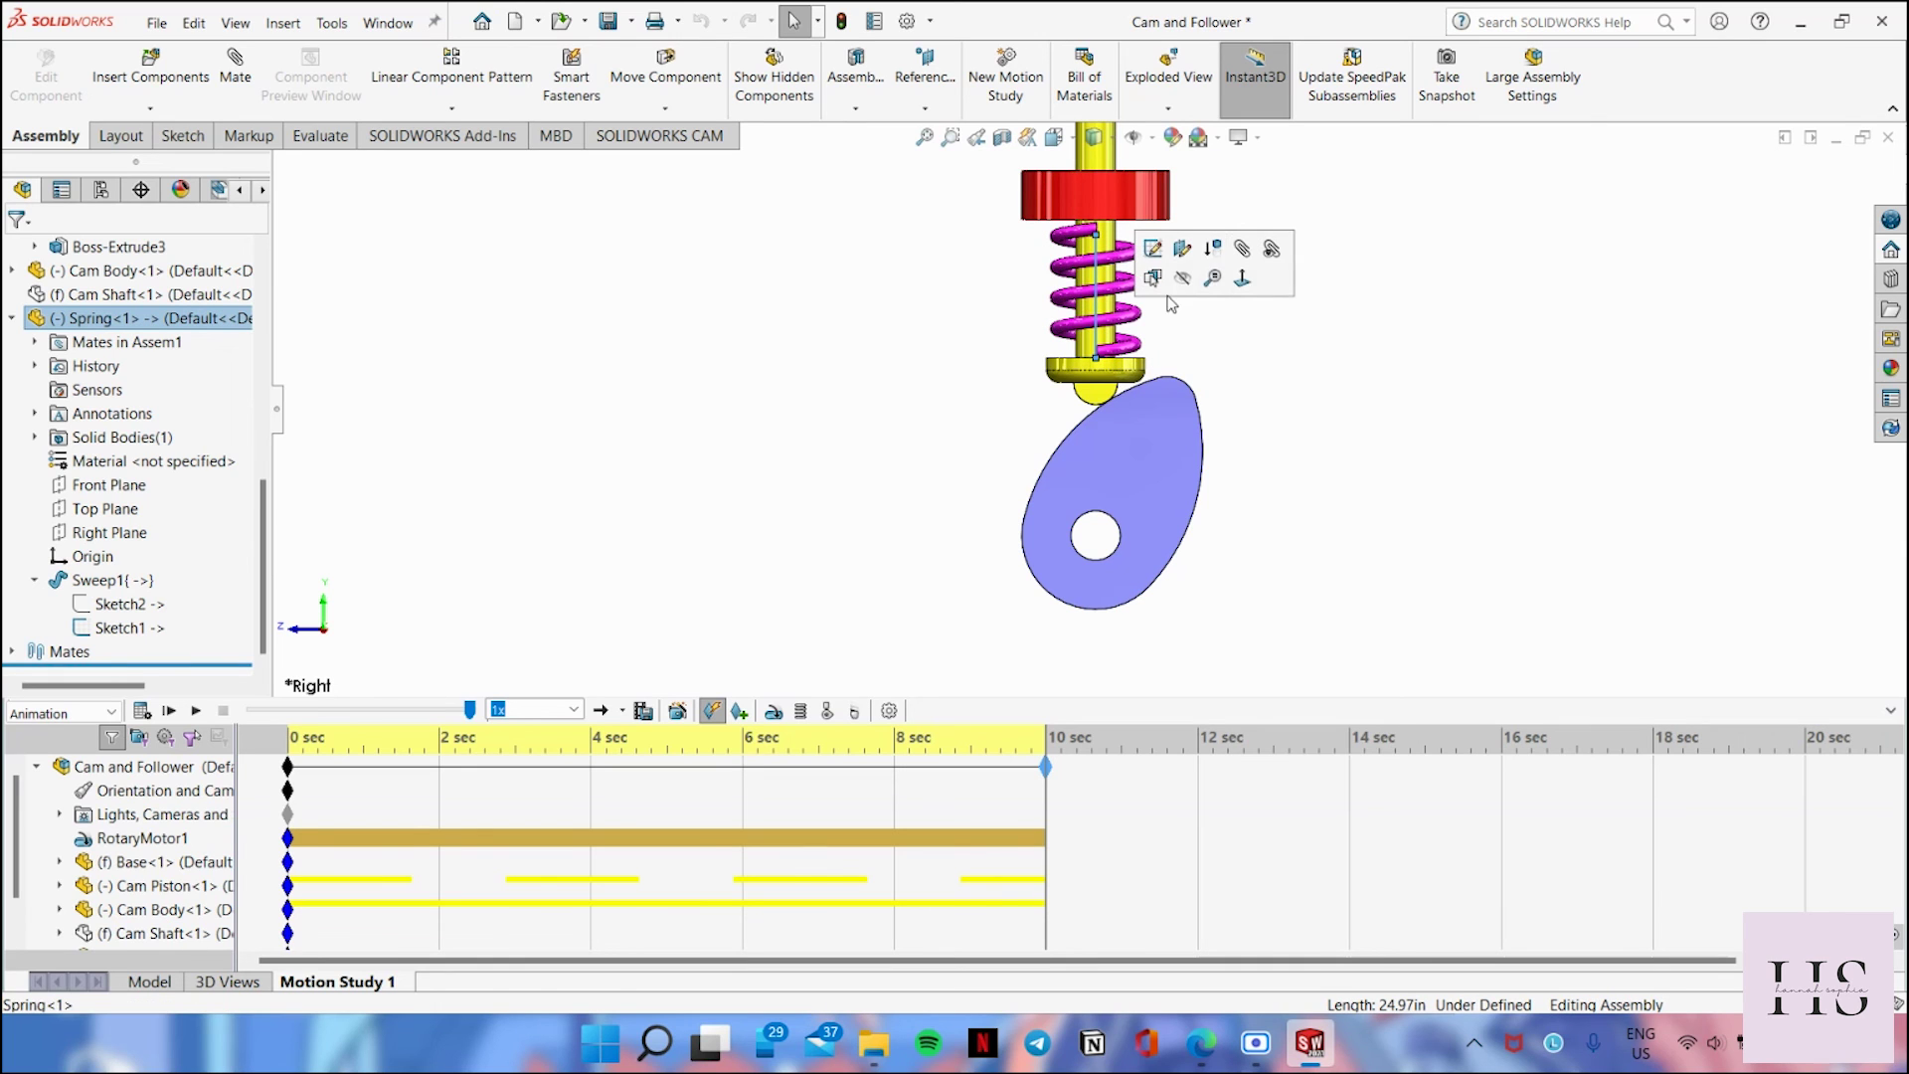
pyautogui.click(1401, 564)
# Step: Collapse the motion study timeline and replay the cam animation in the enlarged Right view
pyautogui.moveTo(1380, 575); pyautogui.dragTo(1325, 503, button='middle')
pyautogui.press('space')
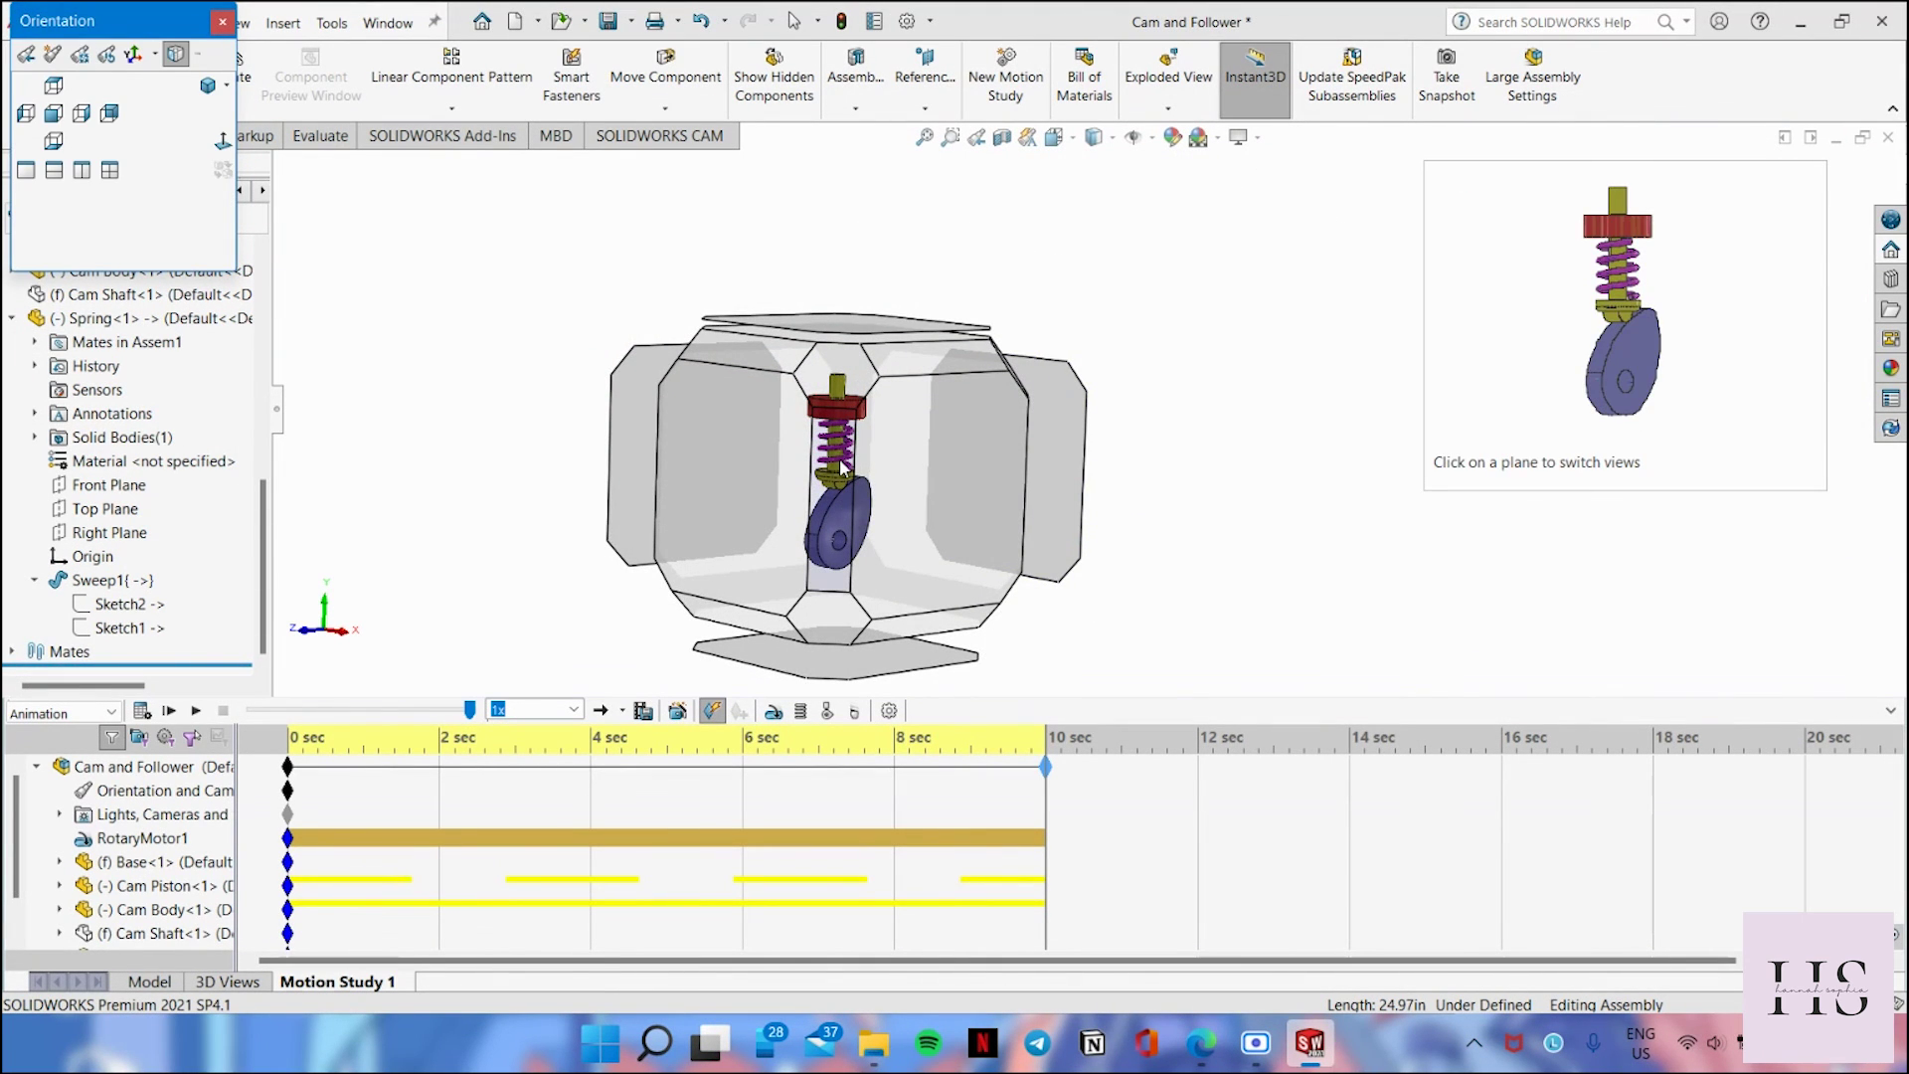
pyautogui.click(841, 465)
pyautogui.click(1891, 710)
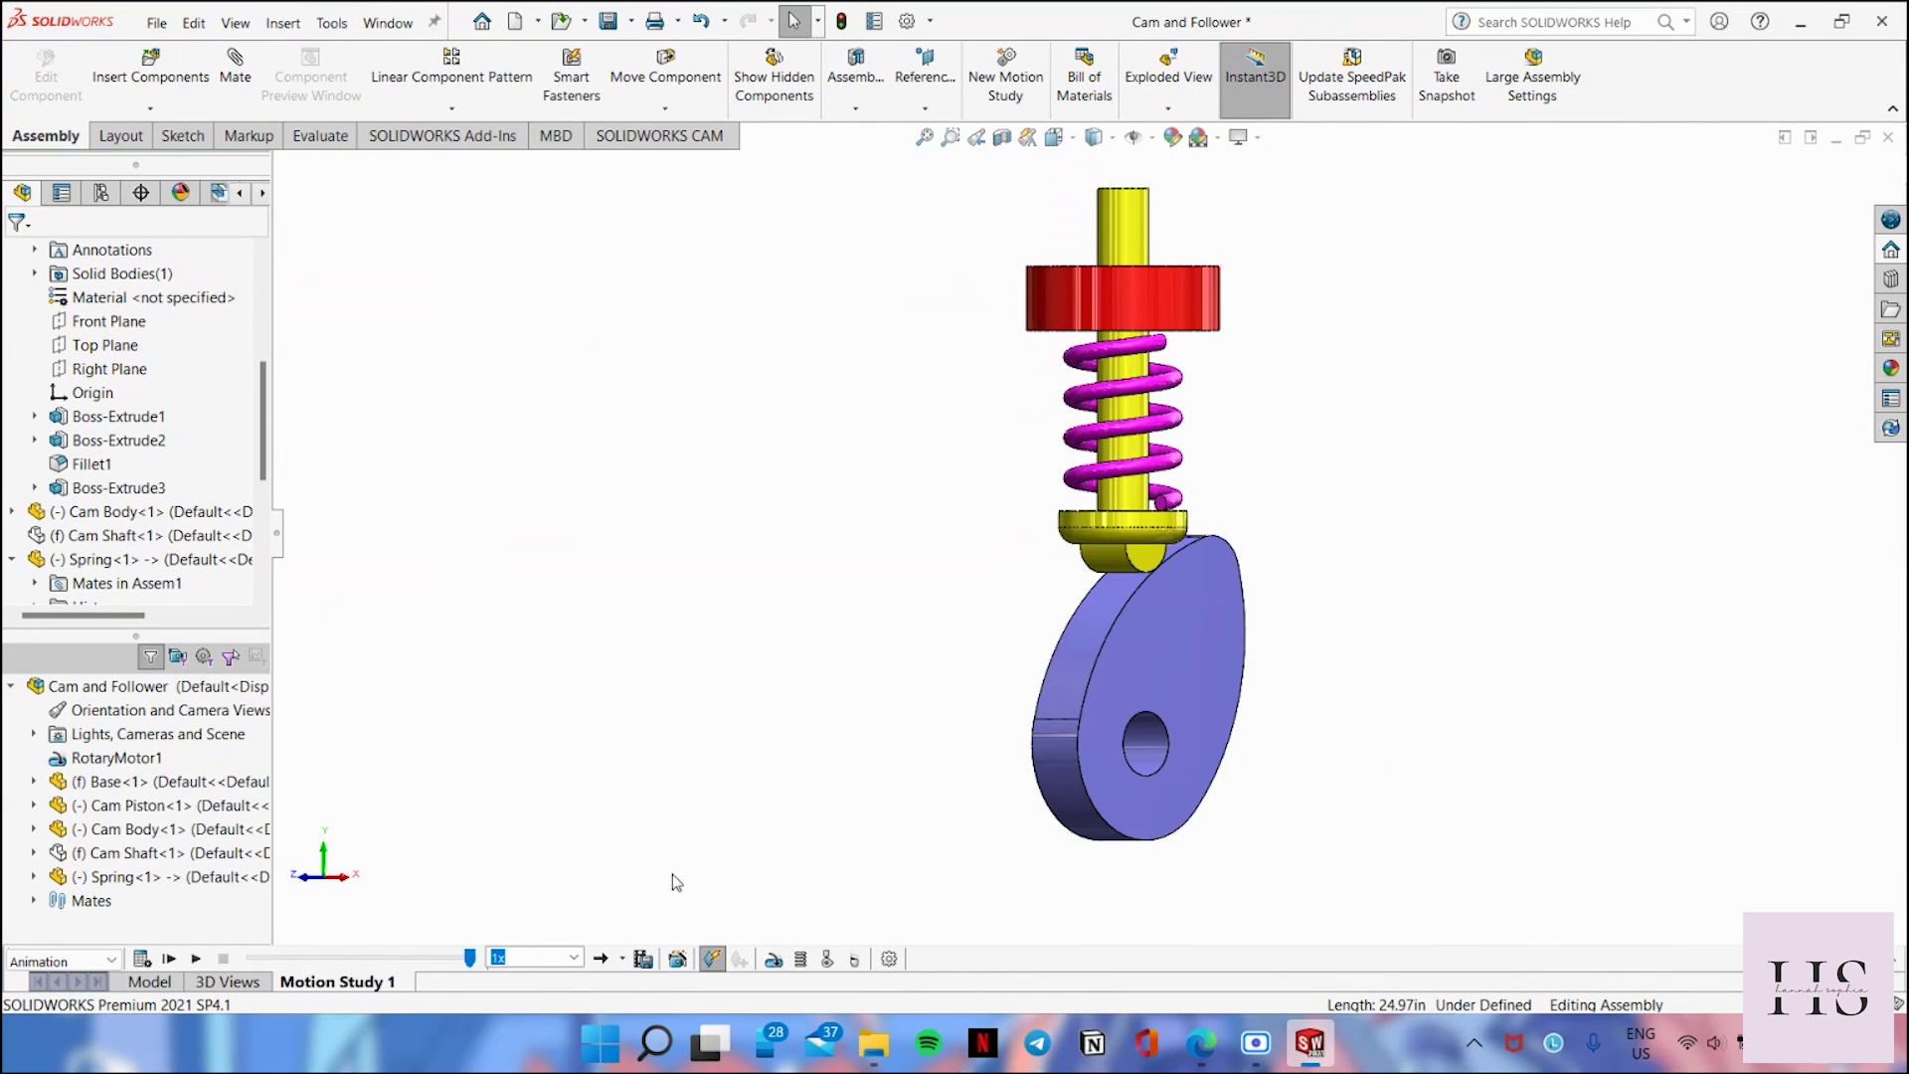
pyautogui.click(196, 959)
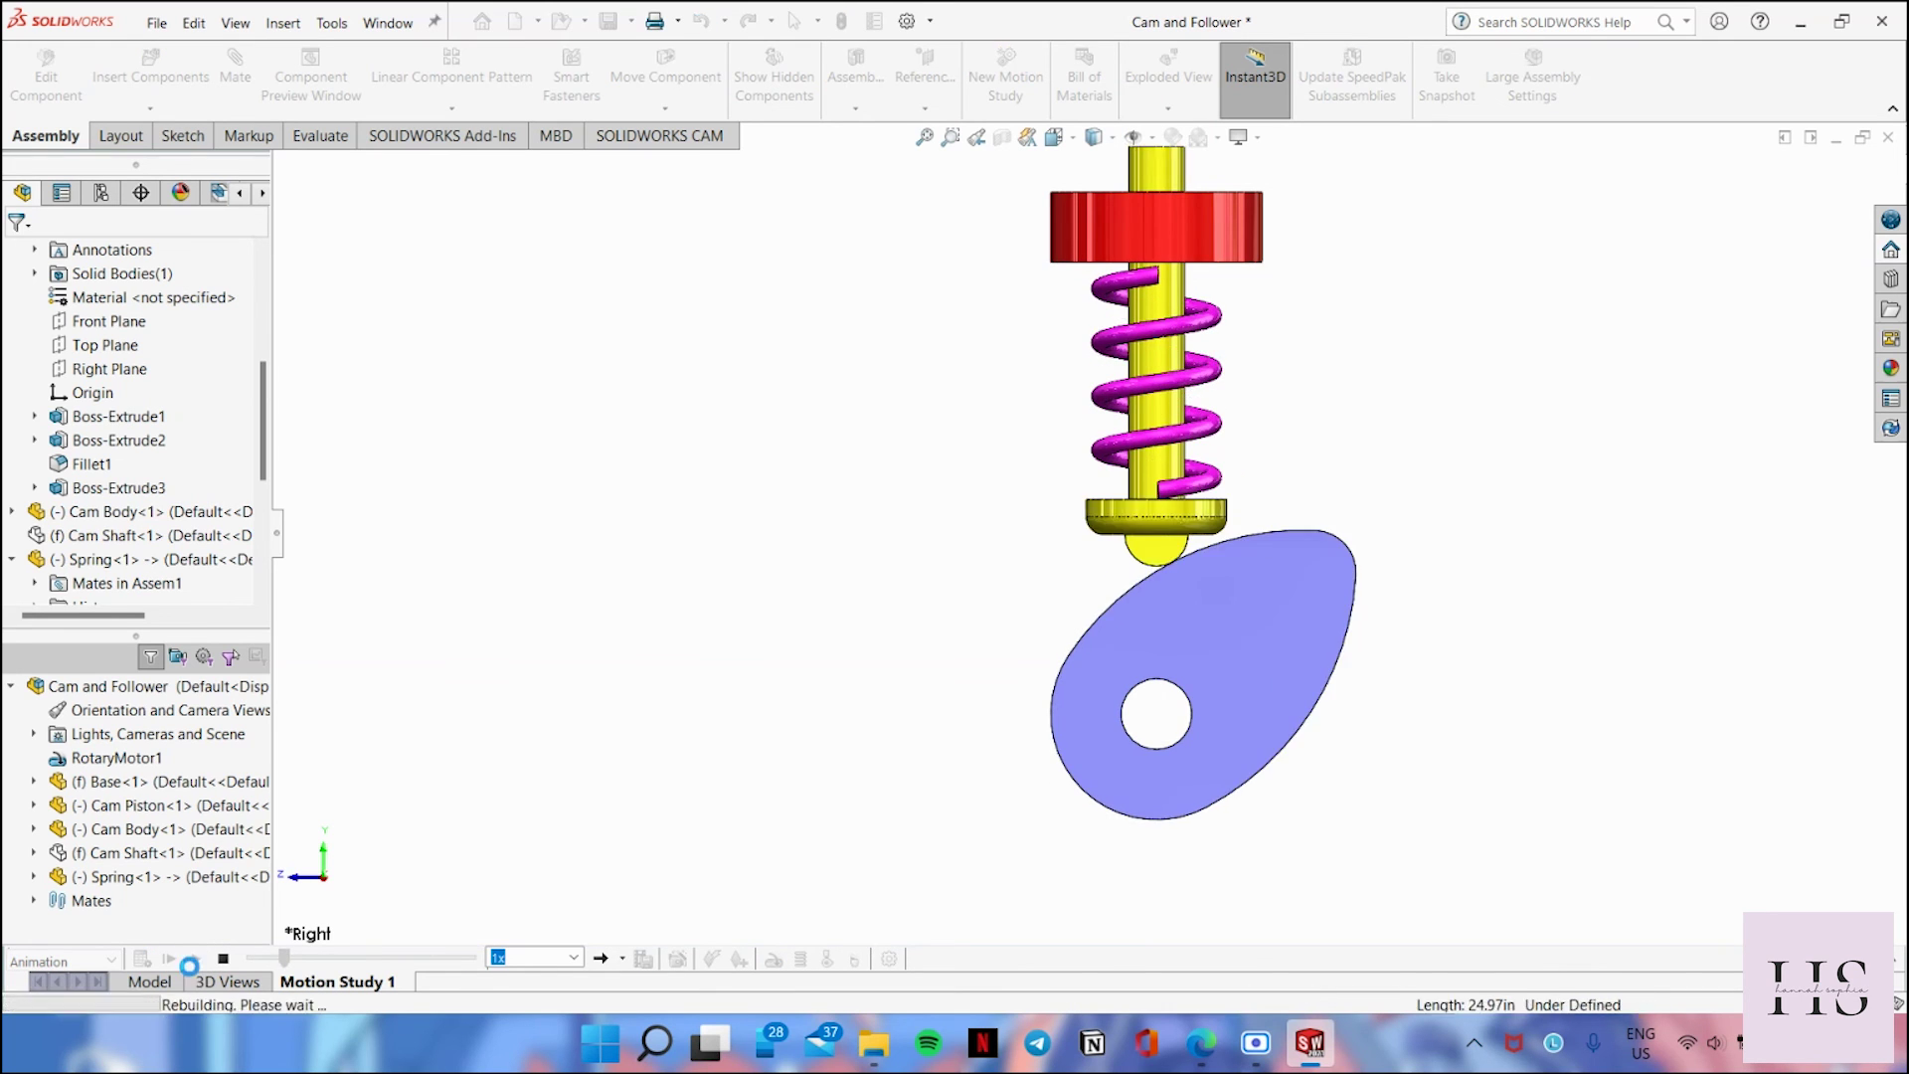